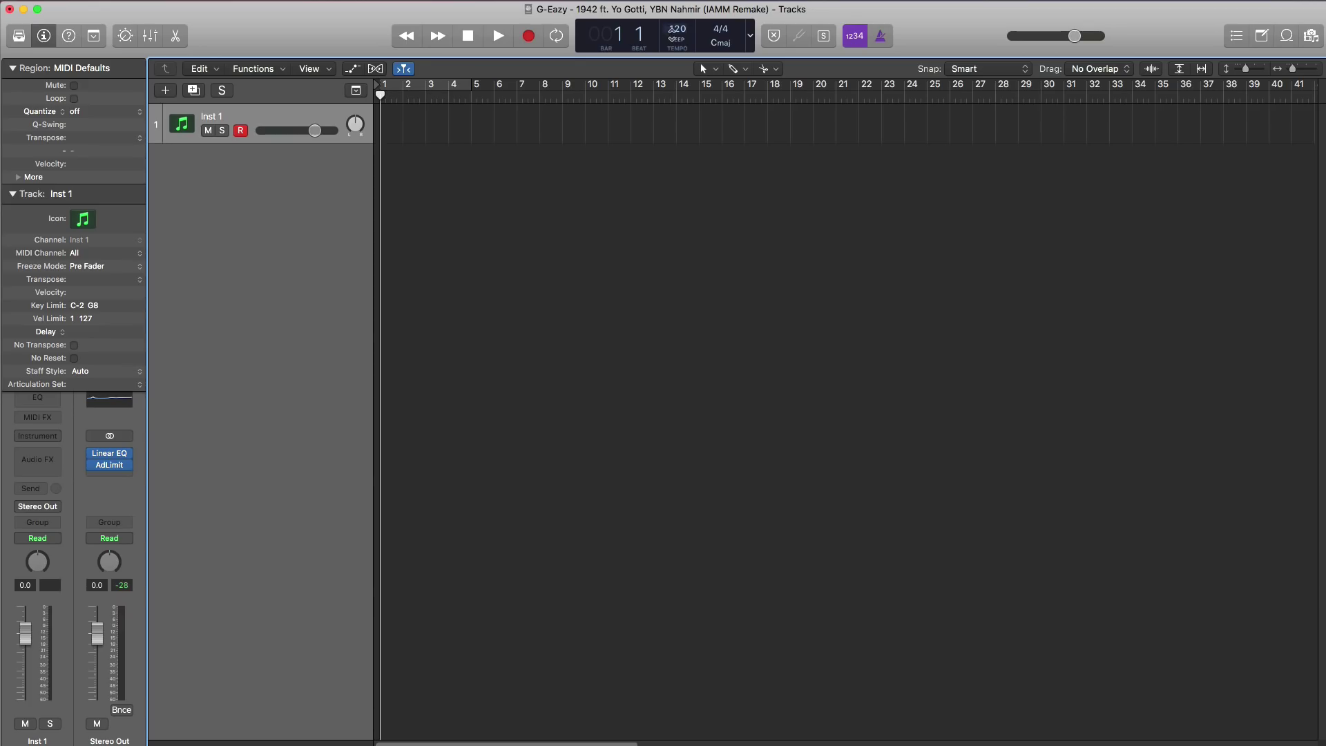
Set the project tempo to 163 and collapse the region and track parameter sections of the inspector.
{"action": "double_click", "coordinate": [672, 34]}
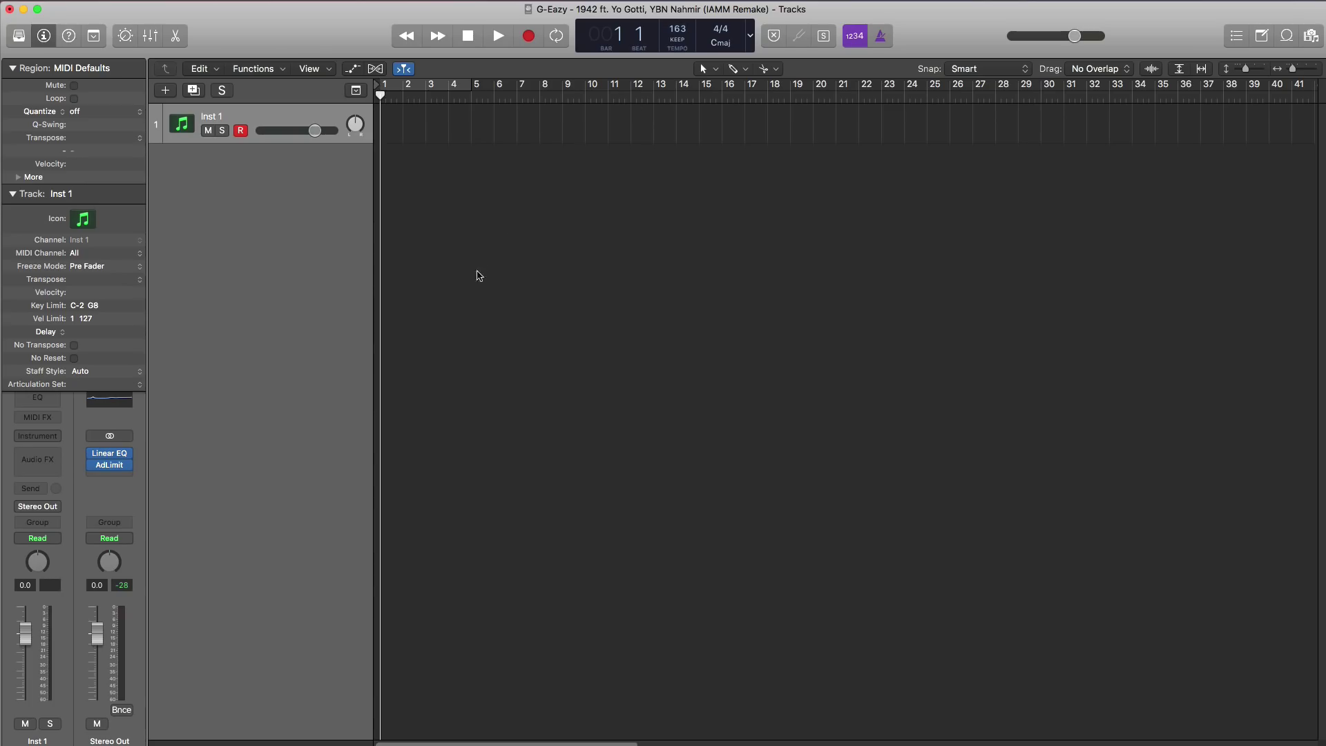
{"action": "left_click", "coordinate": [12, 69]}
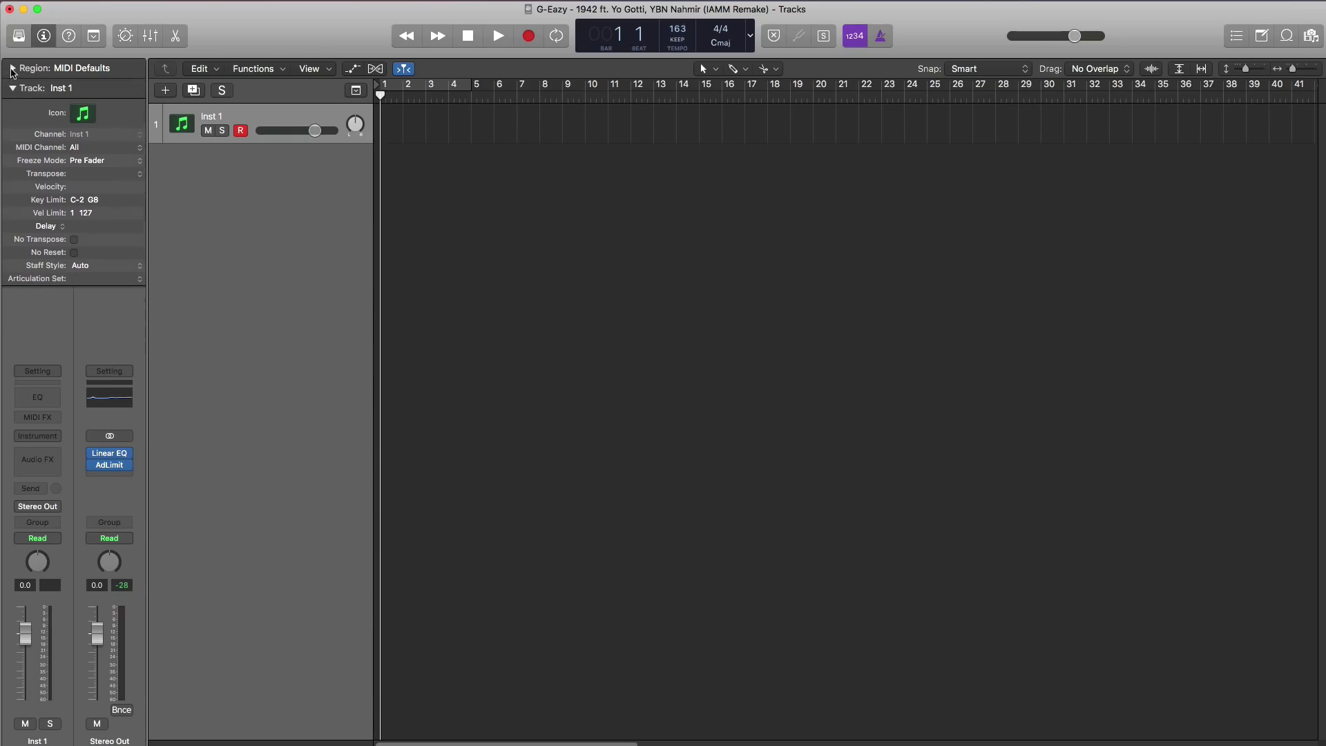
{"action": "left_click", "coordinate": [13, 89]}
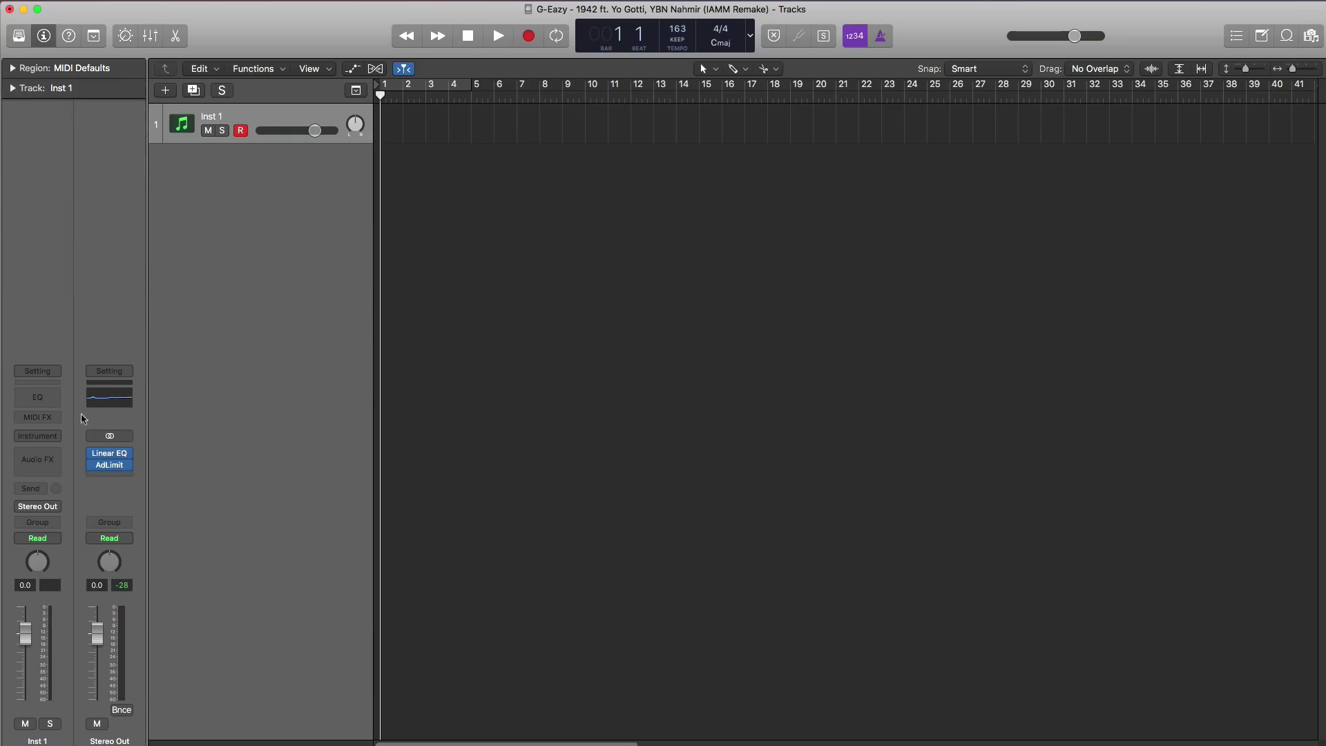
Load the stereo Sculpture synth on the instrument track with the Asian Dreams preset from Mallet Instruments.
{"action": "left_click", "coordinate": [34, 436]}
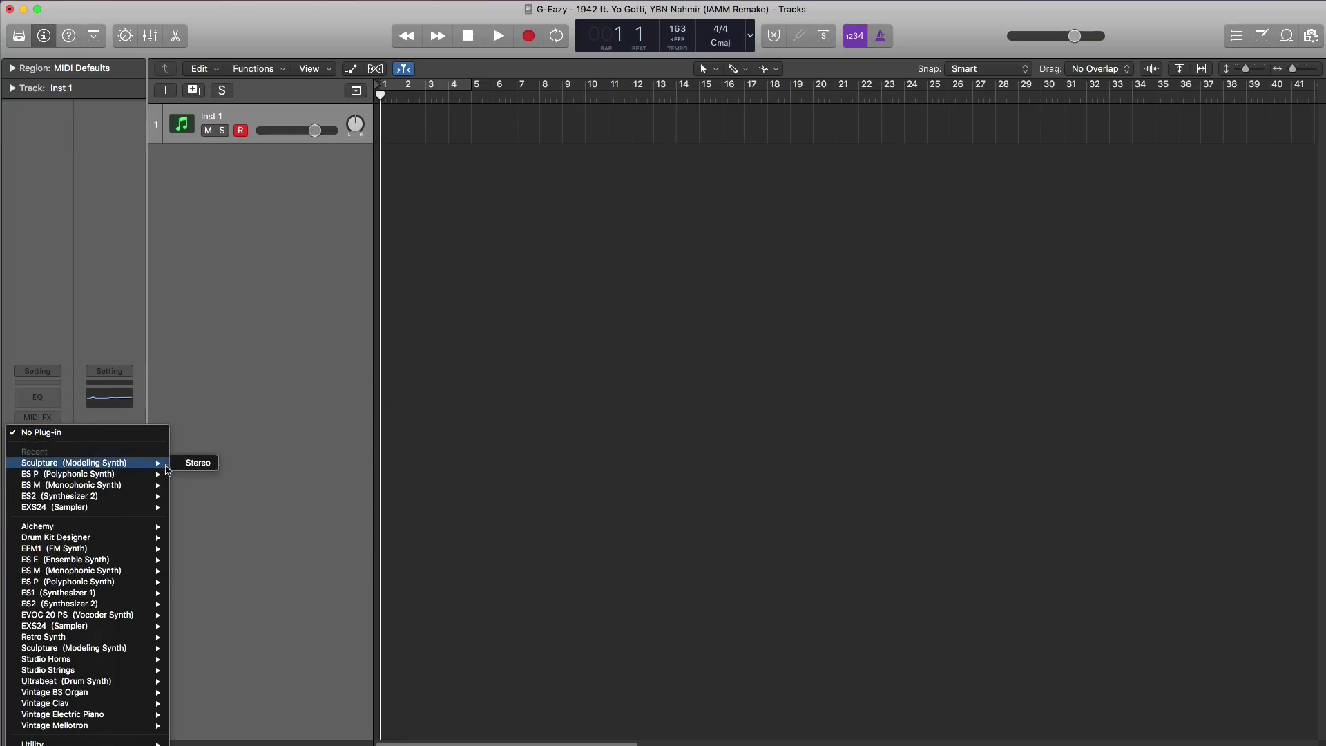
{"action": "left_click", "coordinate": [193, 464]}
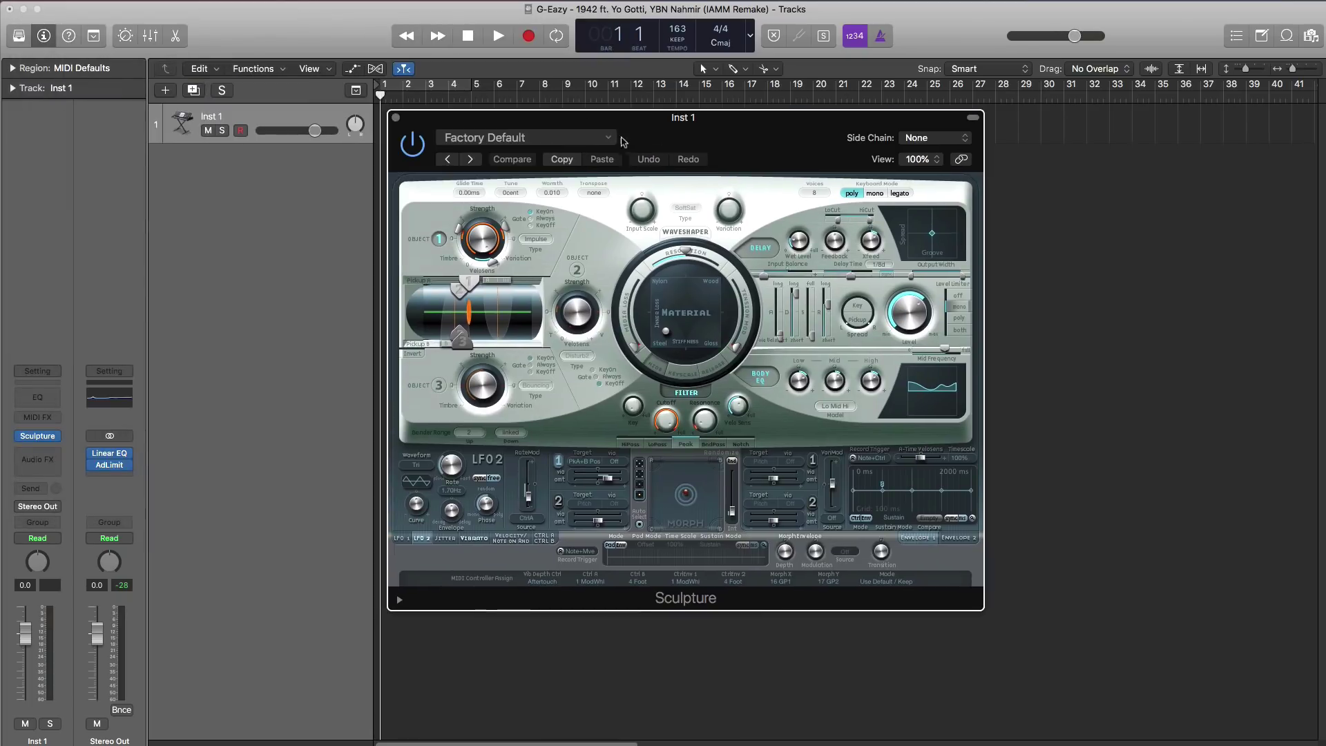
{"action": "left_click", "coordinate": [605, 138]}
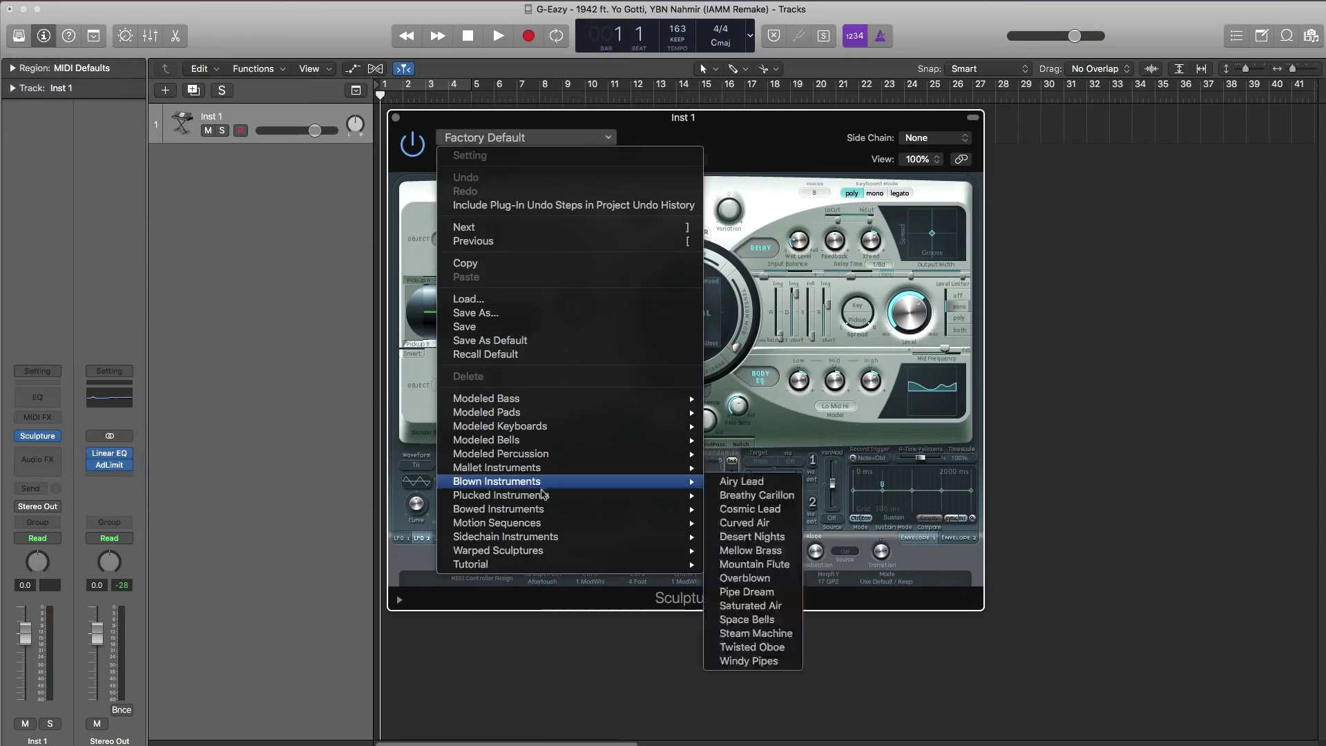
{"action": "mouse_move", "coordinate": [540, 470]}
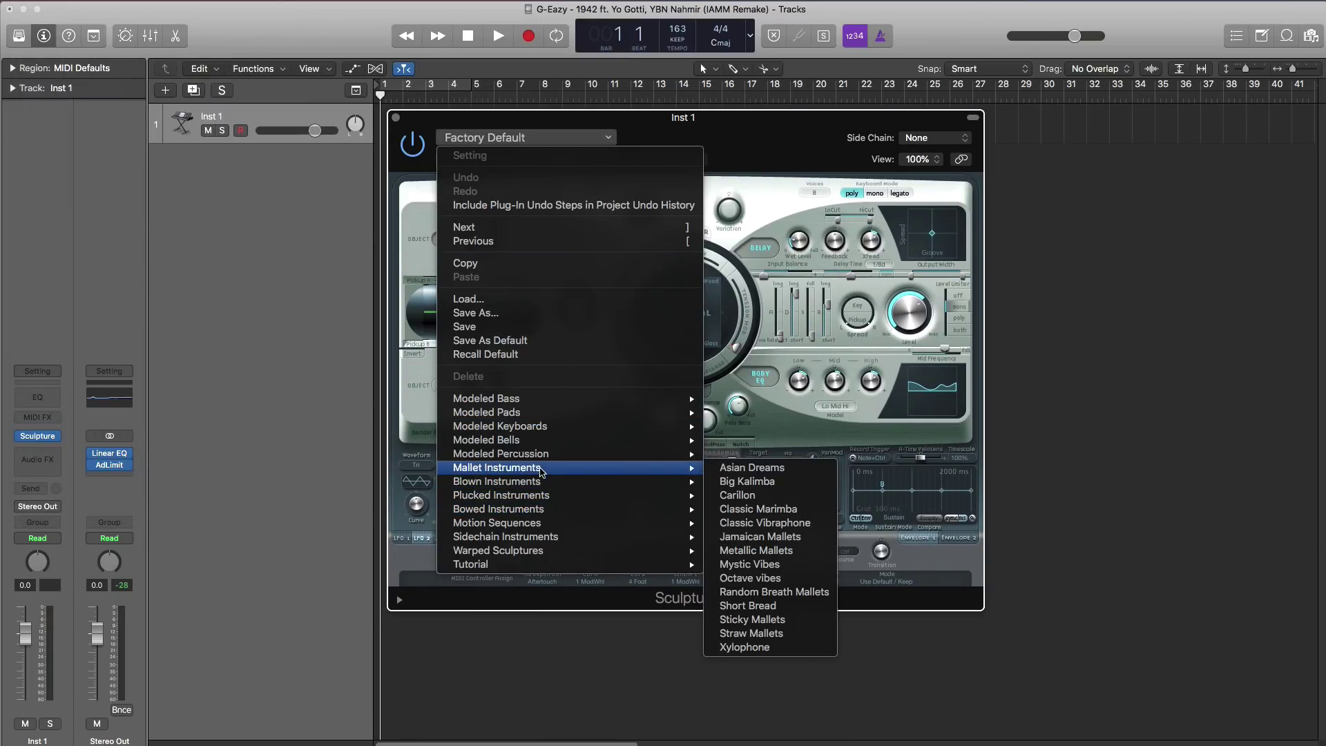
{"action": "left_click", "coordinate": [743, 468]}
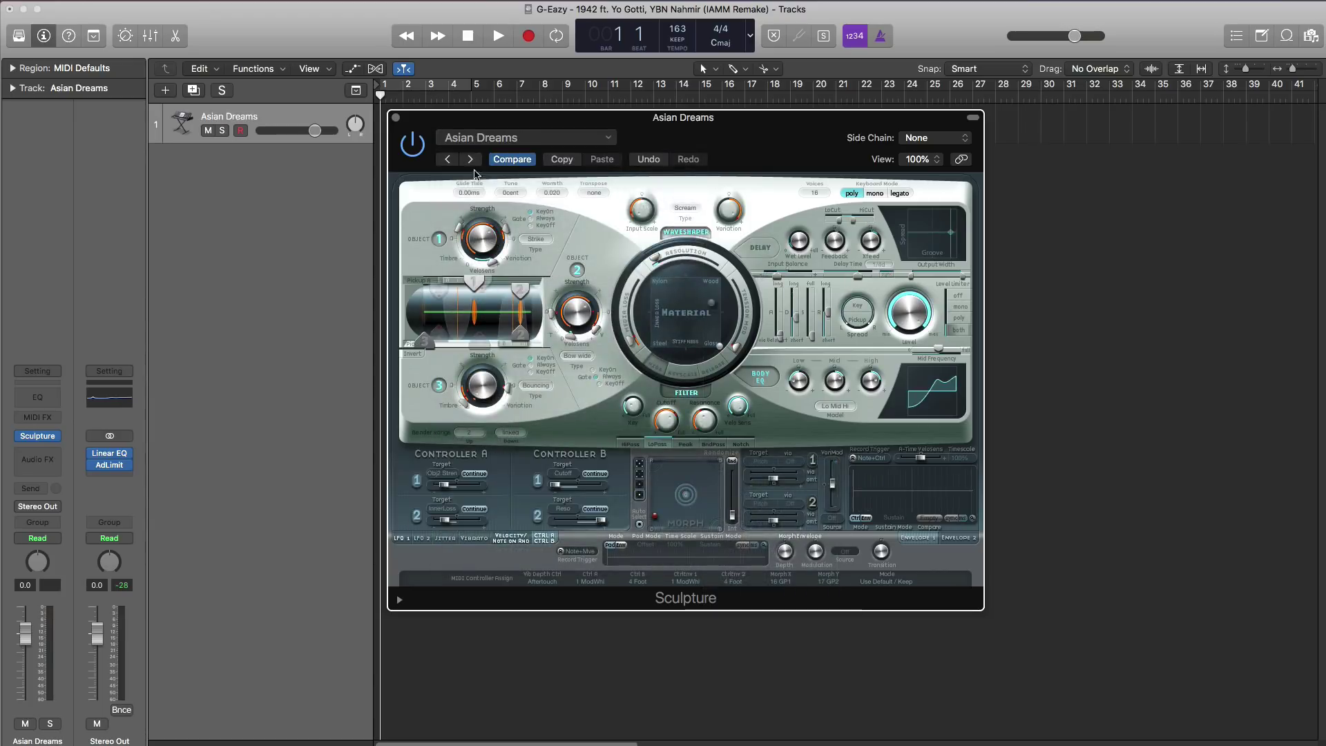
{"action": "left_click", "coordinate": [397, 118]}
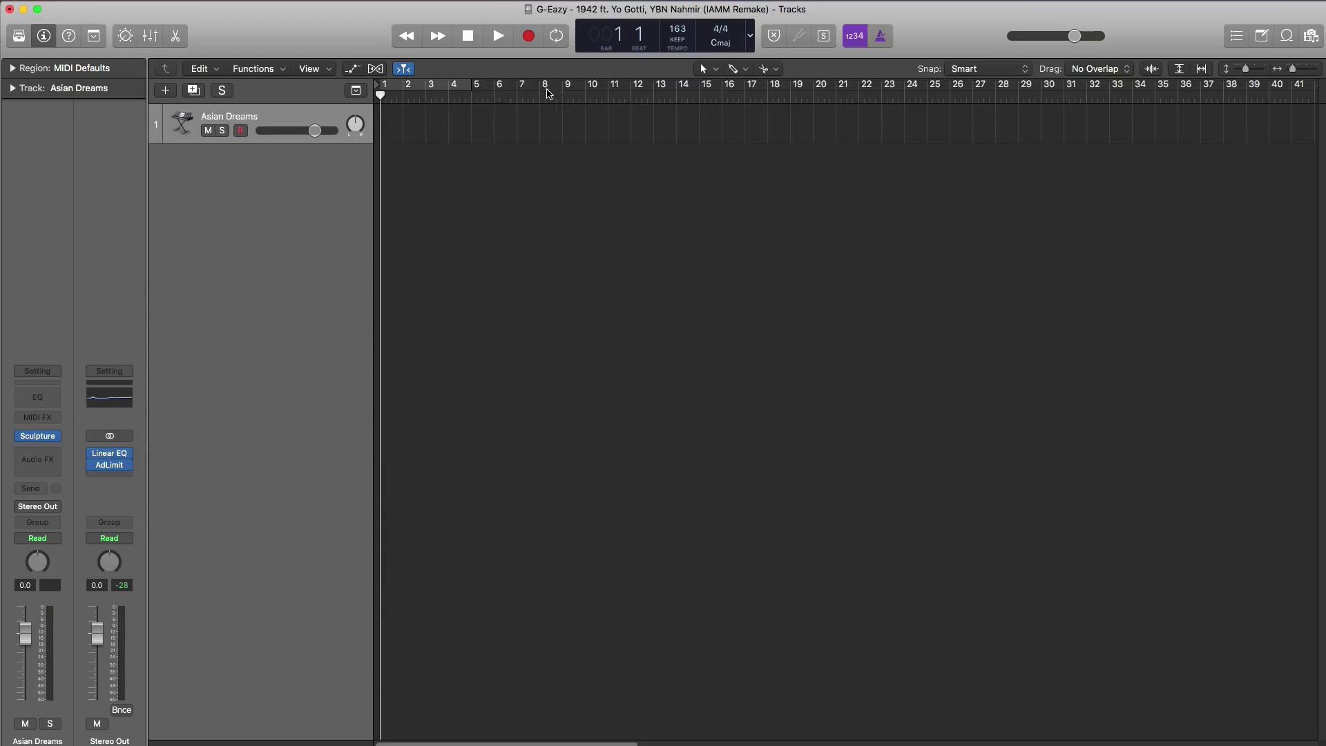
Set a cycle range from bar 8 to bar 12 and create a matching MIDI region on the Asian Dreams track, opened for note editing.
{"action": "left_click_drag", "start_coordinate": [549, 94], "coordinate": [630, 94]}
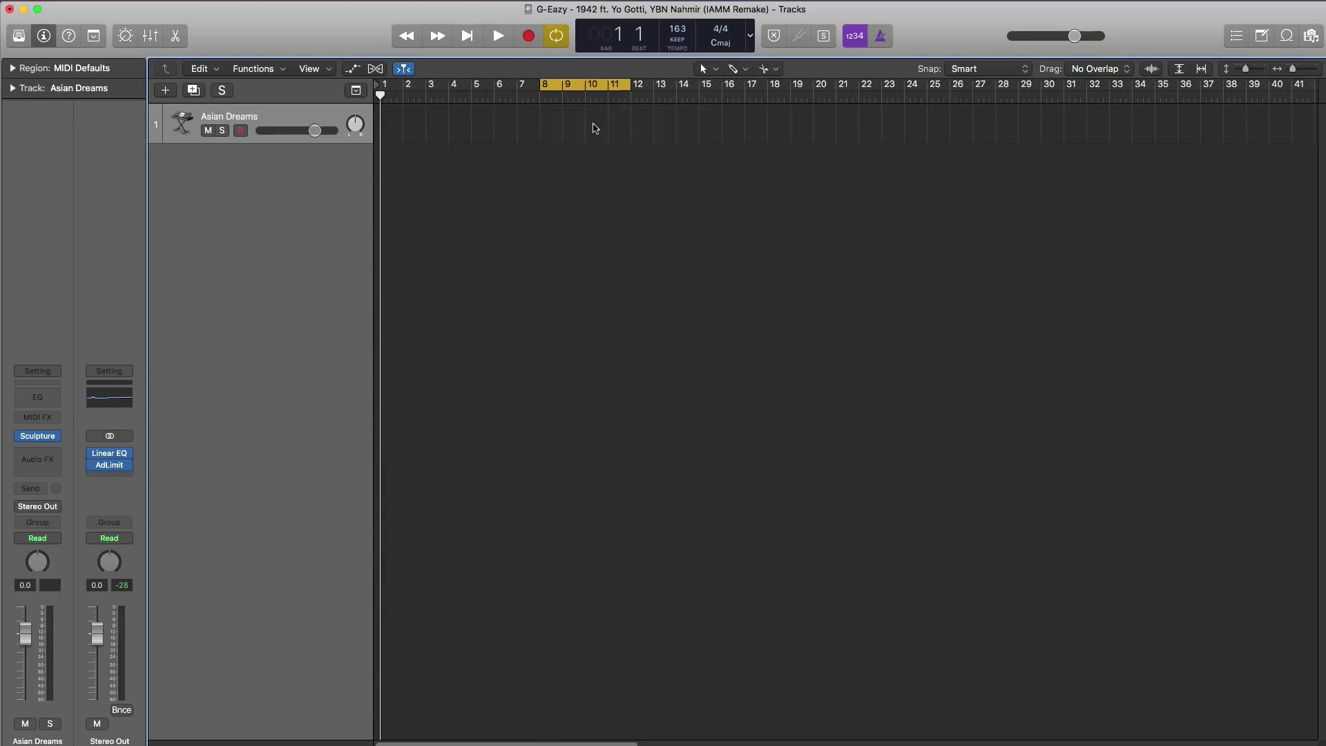
{"action": "left_click_drag", "start_coordinate": [559, 135], "coordinate": [630, 135]}
{"action": "double_click", "coordinate": [608, 132]}
Build a chord of F#2, F#3, B3 and D4 at the start of bar 8, each note three sixteenths long, and play it back.
{"action": "scroll", "coordinate": [357, 625], "scroll_direction": "down", "scroll_amount": 1}
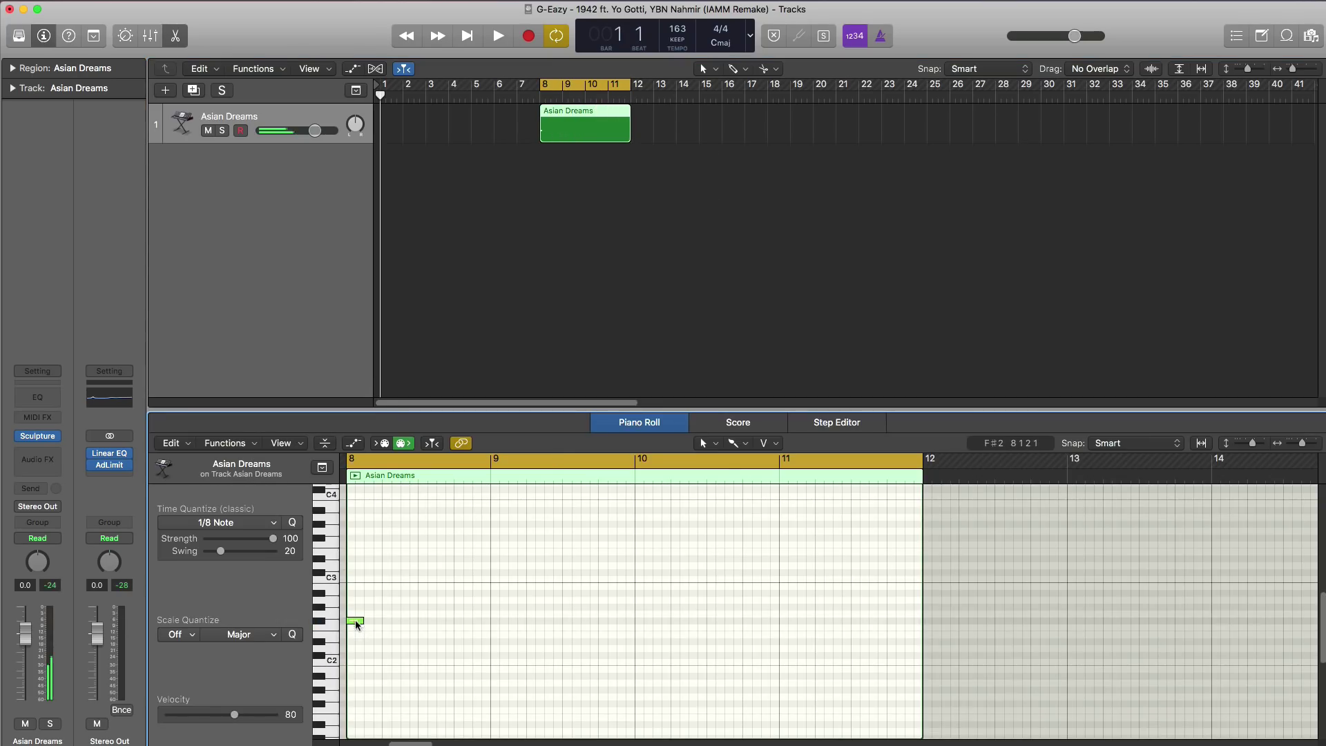
{"action": "left_click_drag", "start_coordinate": [363, 621], "coordinate": [371, 625]}
{"action": "scroll", "coordinate": [367, 642], "scroll_direction": "up", "scroll_amount": 1}
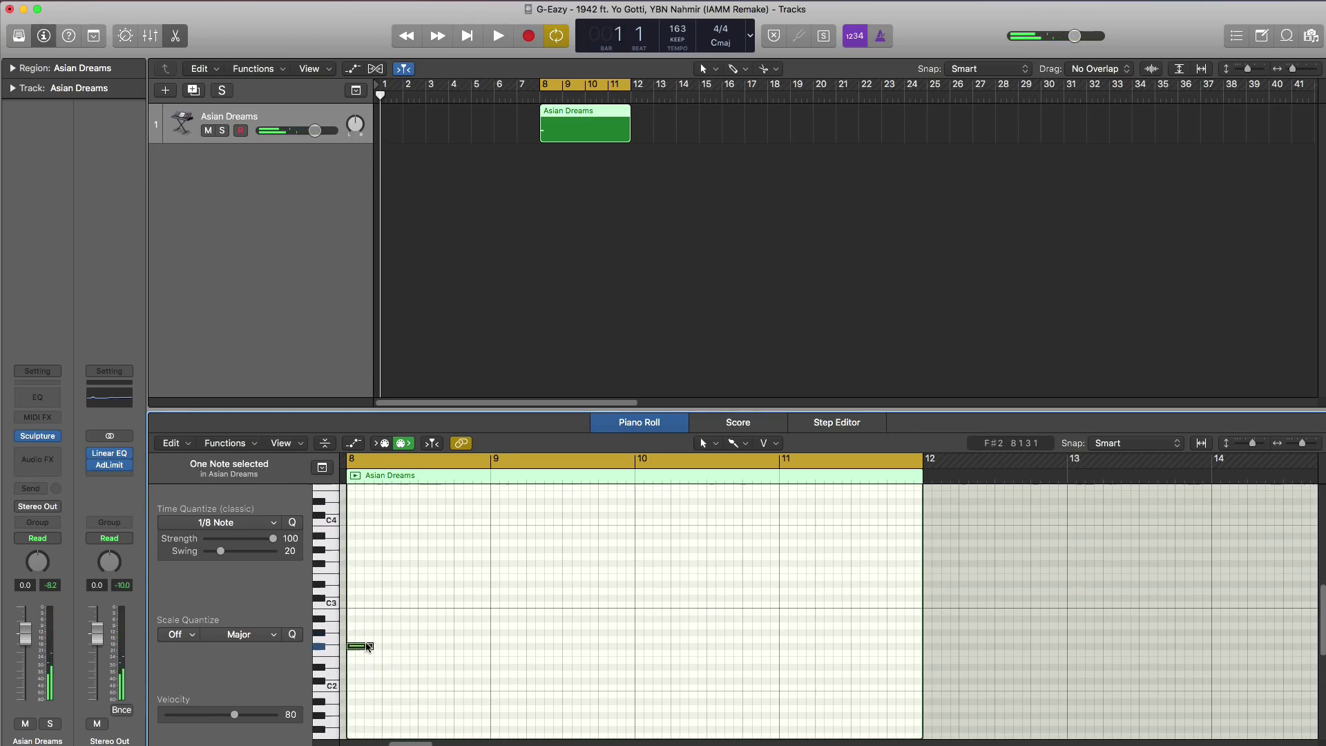
{"action": "left_click", "coordinate": [355, 563]}
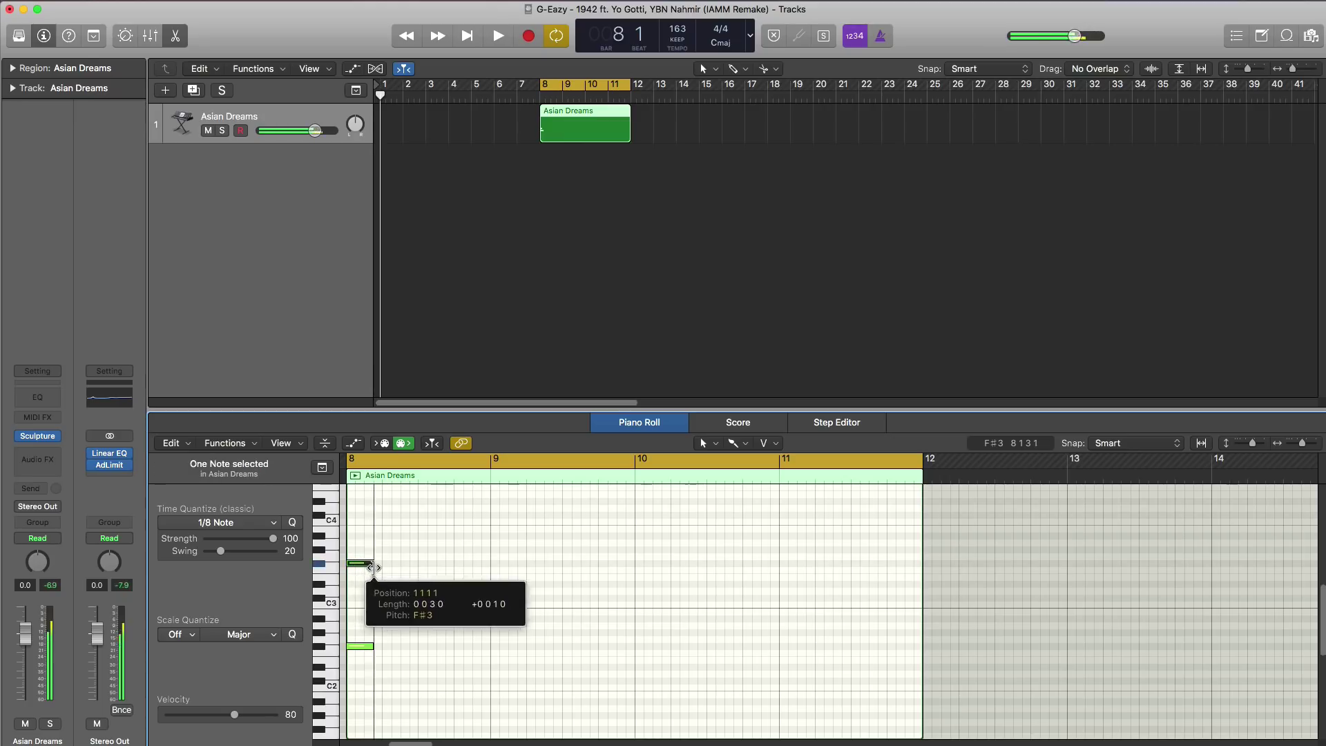
{"action": "left_click_drag", "start_coordinate": [371, 567], "coordinate": [366, 530]}
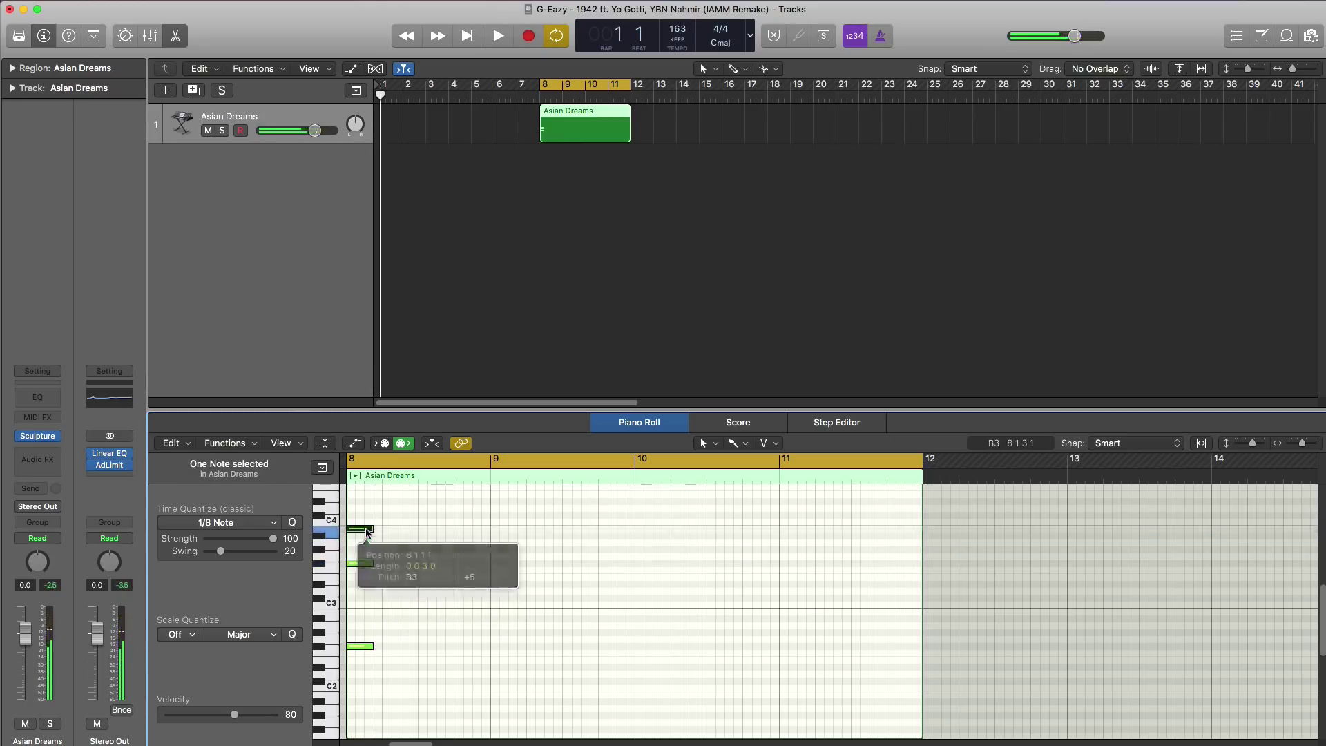
{"action": "scroll", "coordinate": [363, 529], "scroll_direction": "up", "scroll_amount": 2}
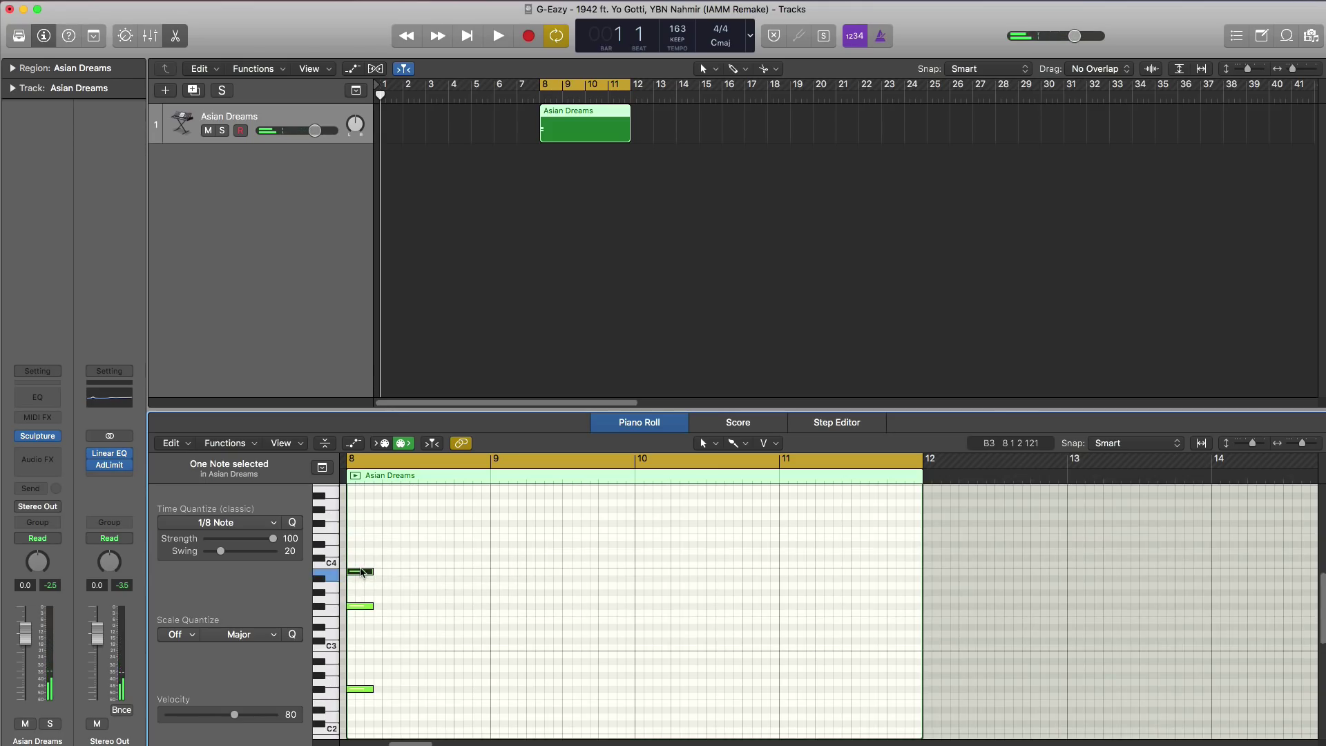
{"action": "left_click_drag", "start_coordinate": [362, 573], "coordinate": [364, 552]}
{"action": "key", "text": "space"}
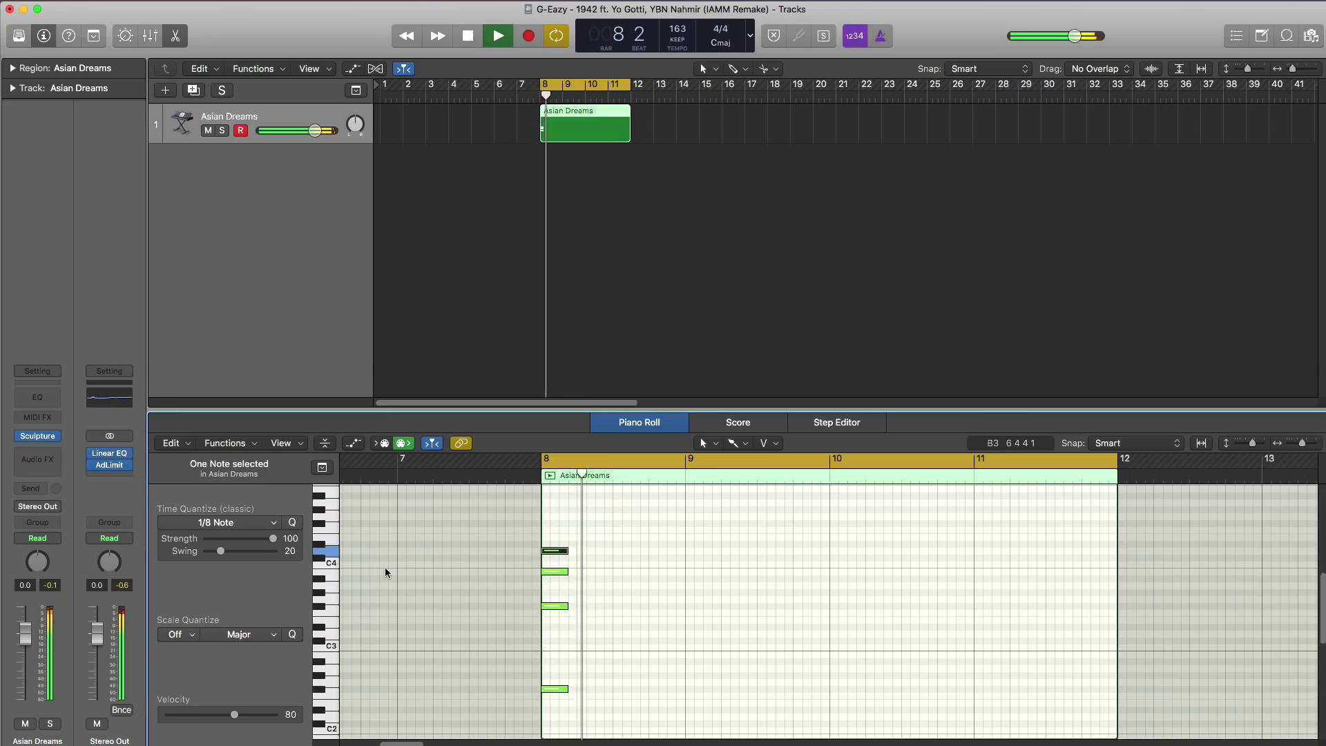
{"action": "key", "text": "space"}
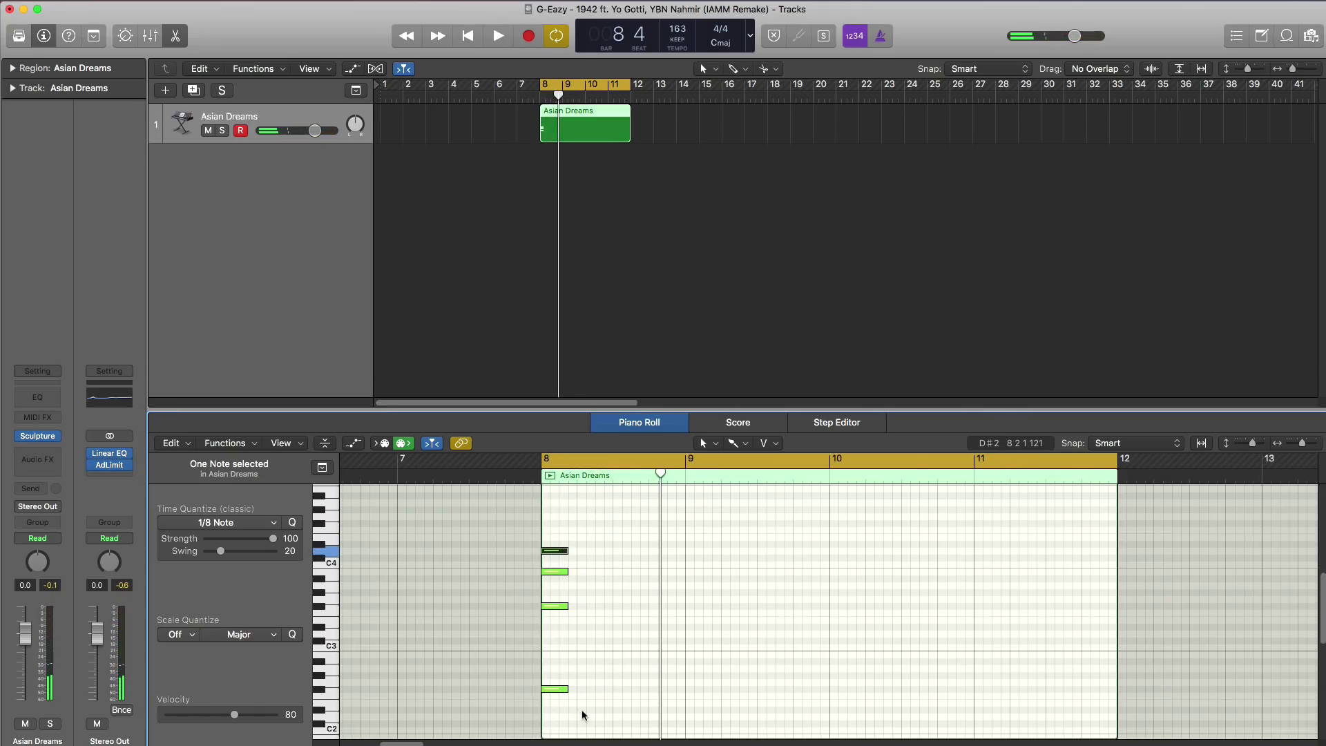
Copy the four-note chord to beat 3 of bar 8 and play the result.
{"action": "left_click_drag", "start_coordinate": [581, 715], "coordinate": [627, 555]}
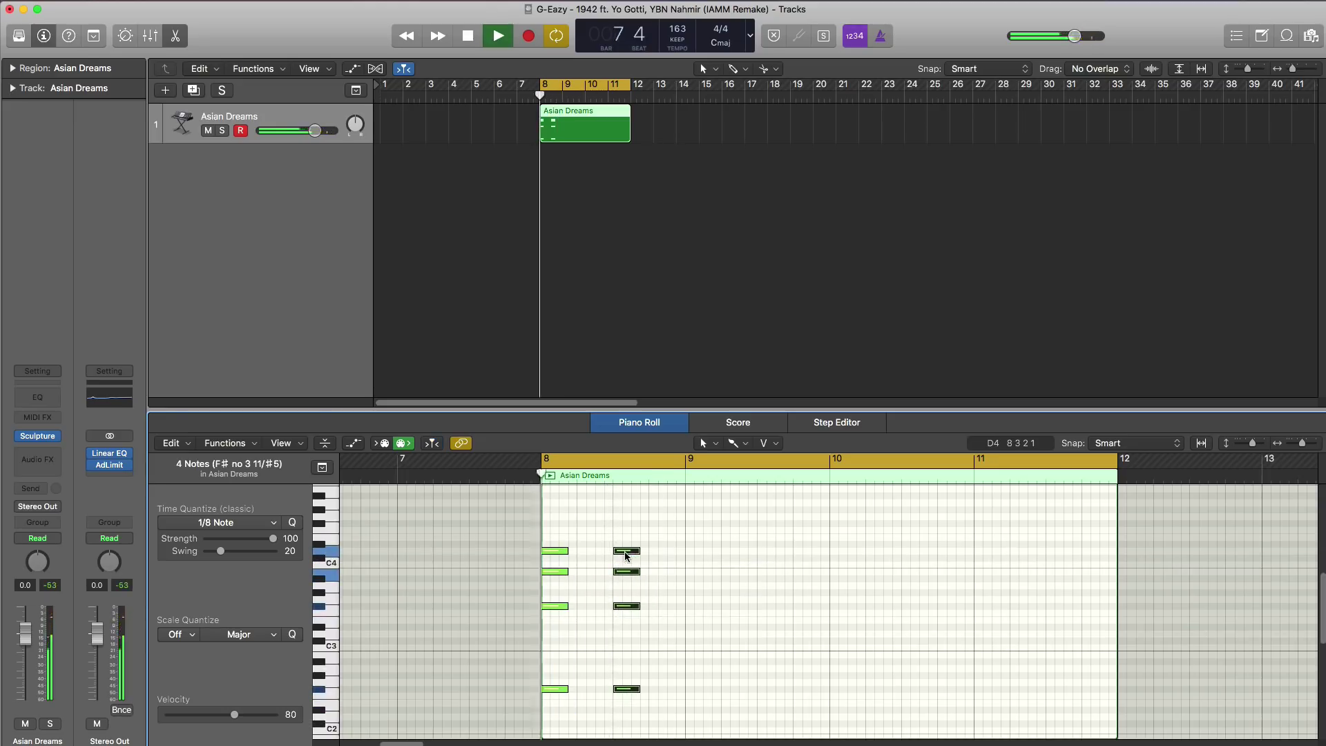
{"action": "key", "text": "space"}
{"action": "key", "text": "space"}
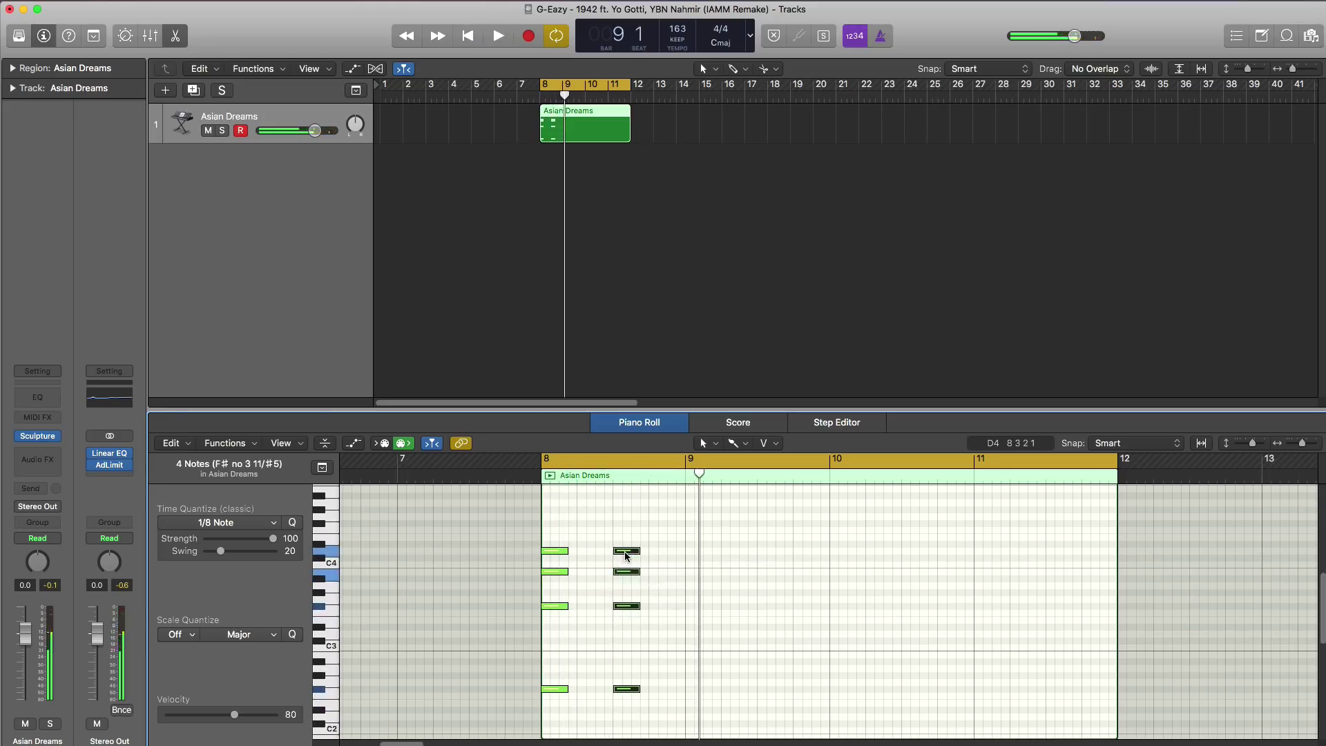
Copy the chord to the start of bar 9, change its notes to G2, G3, B3 and E4, and play it back.
{"action": "left_click_drag", "start_coordinate": [627, 554], "coordinate": [700, 543]}
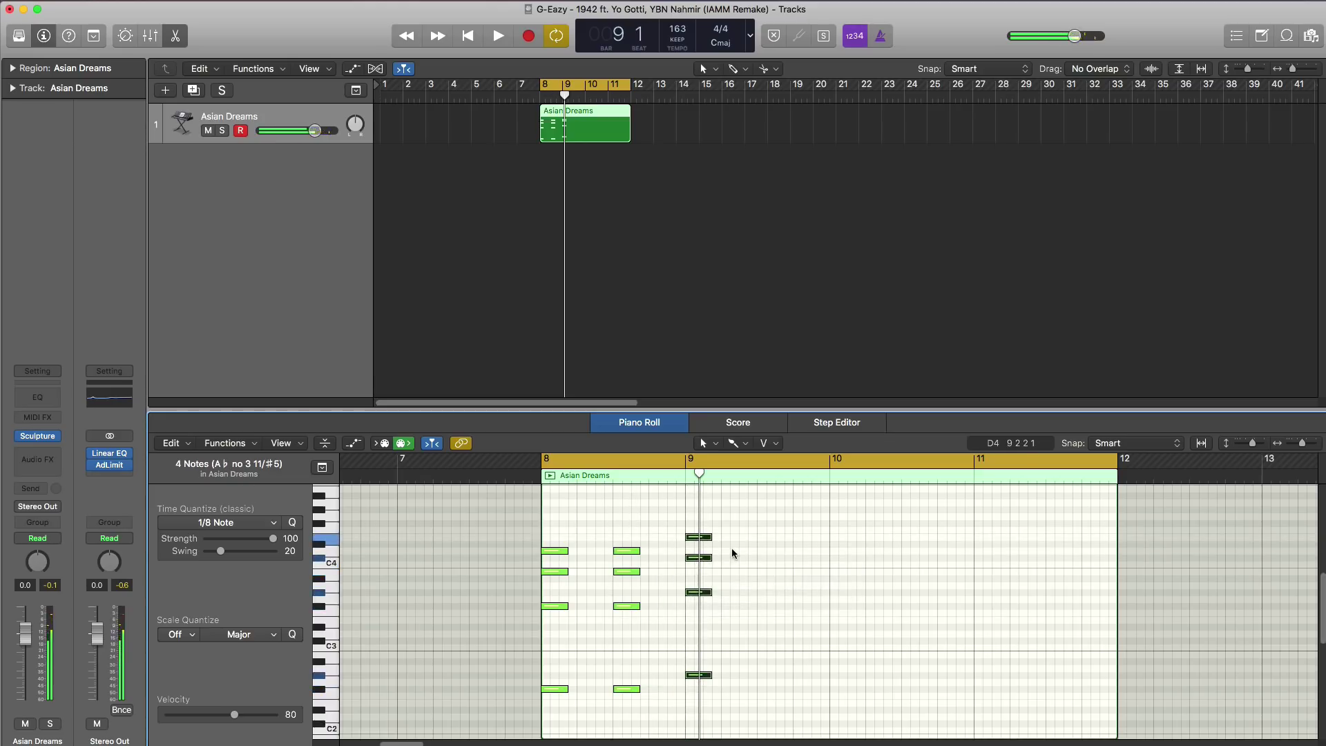
{"action": "key", "text": "space"}
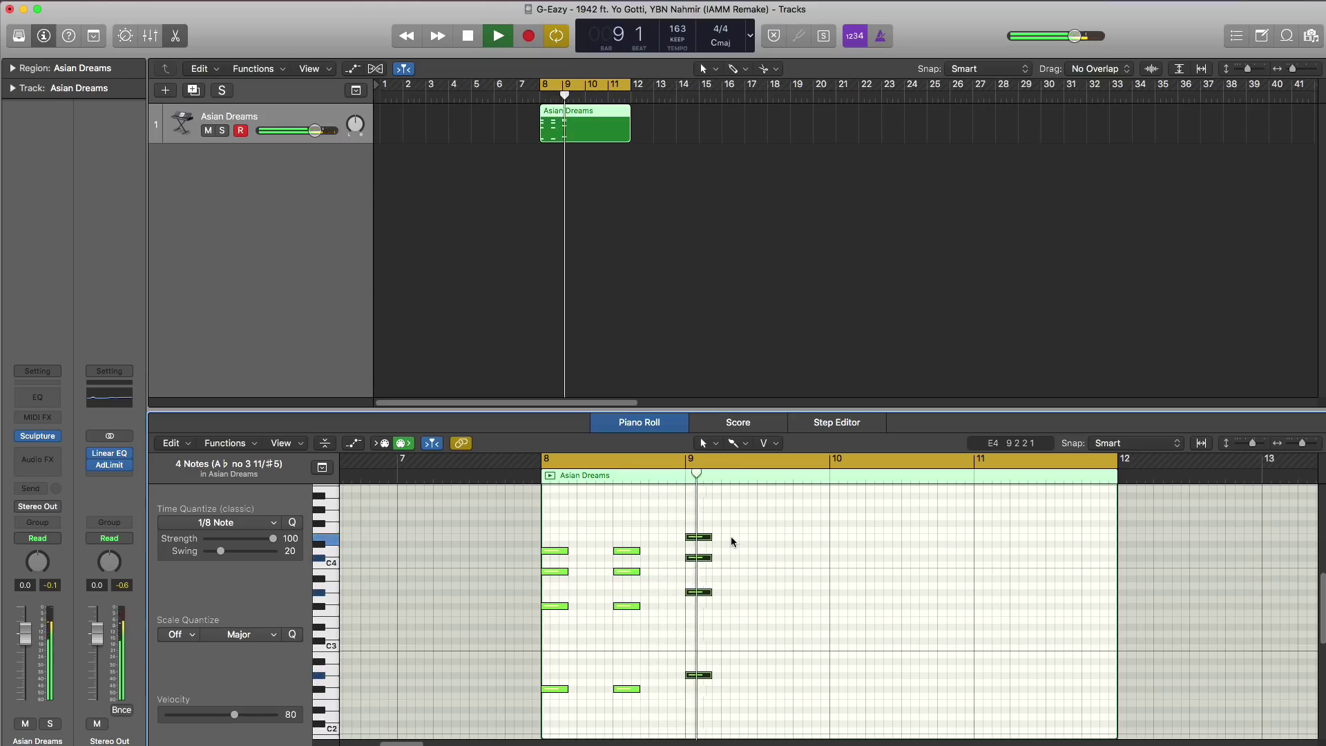
{"action": "left_click", "coordinate": [713, 574]}
{"action": "left_click_drag", "start_coordinate": [696, 564], "coordinate": [696, 684]}
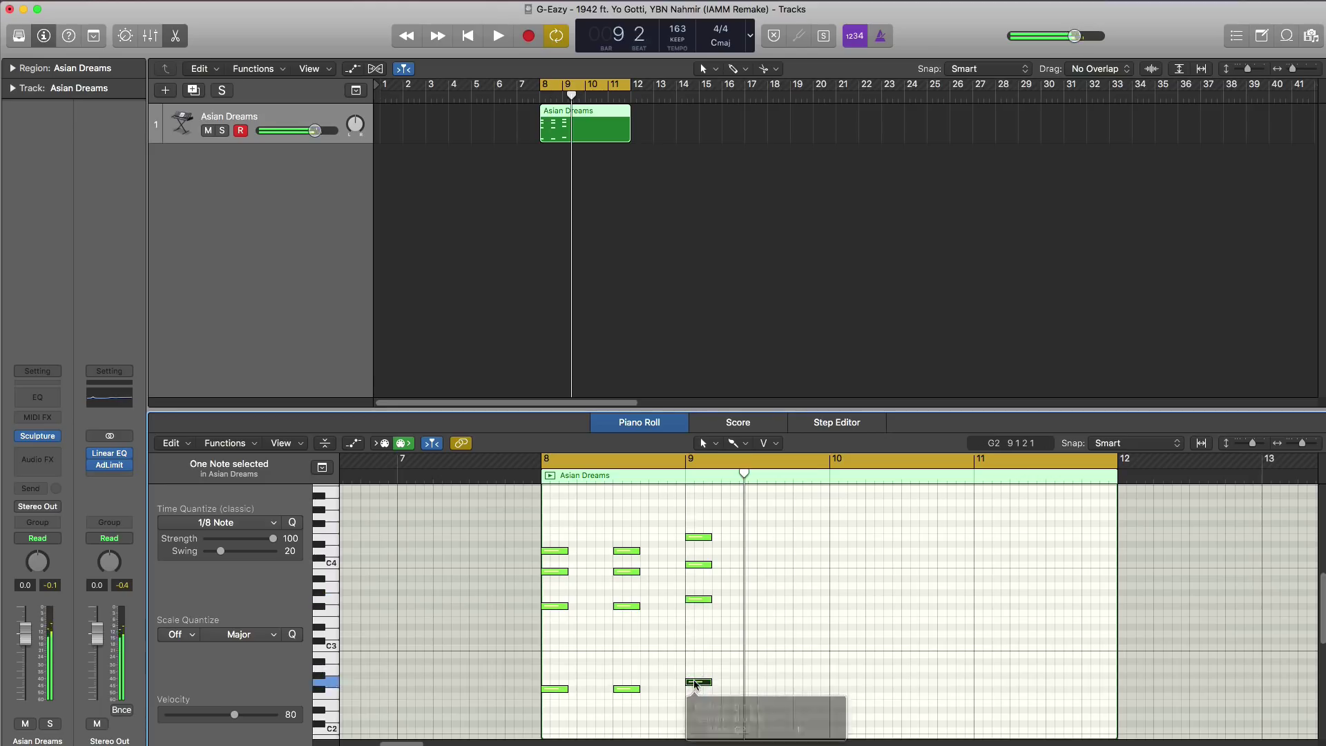
{"action": "key", "text": "space"}
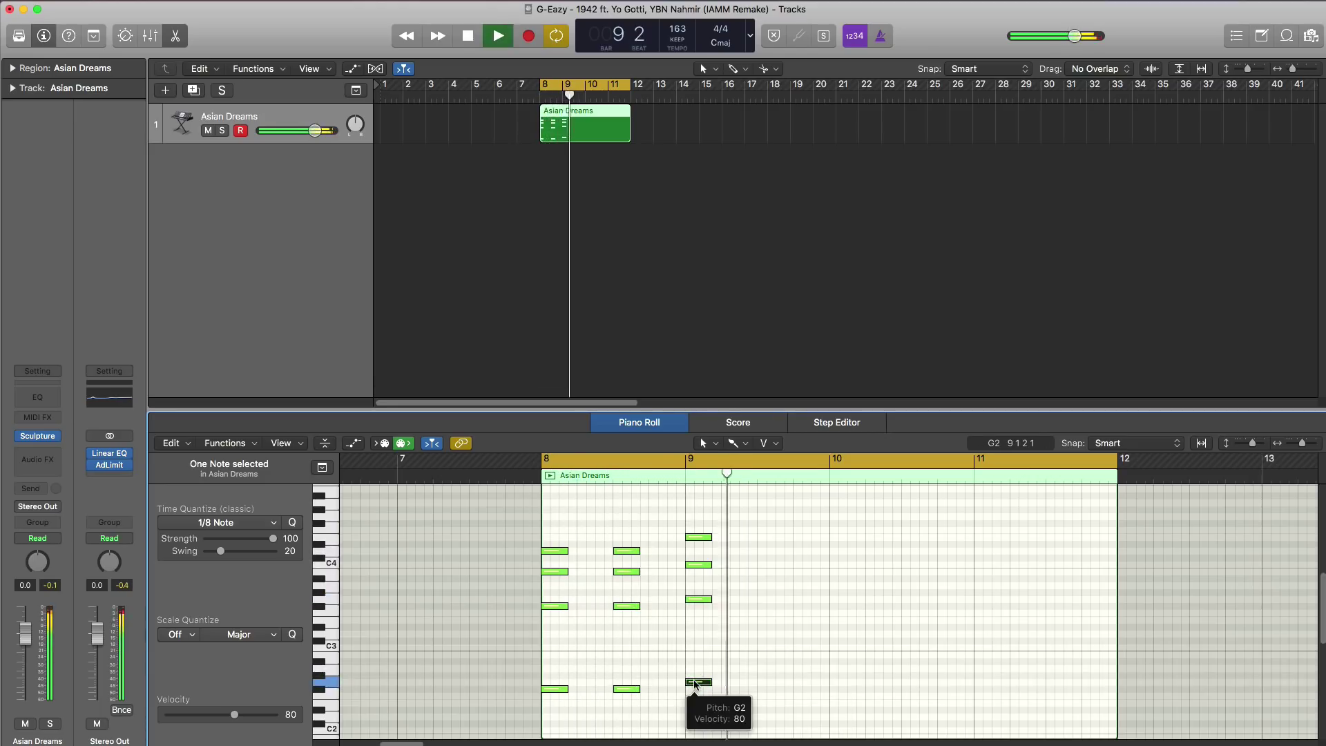
{"action": "key", "text": "space"}
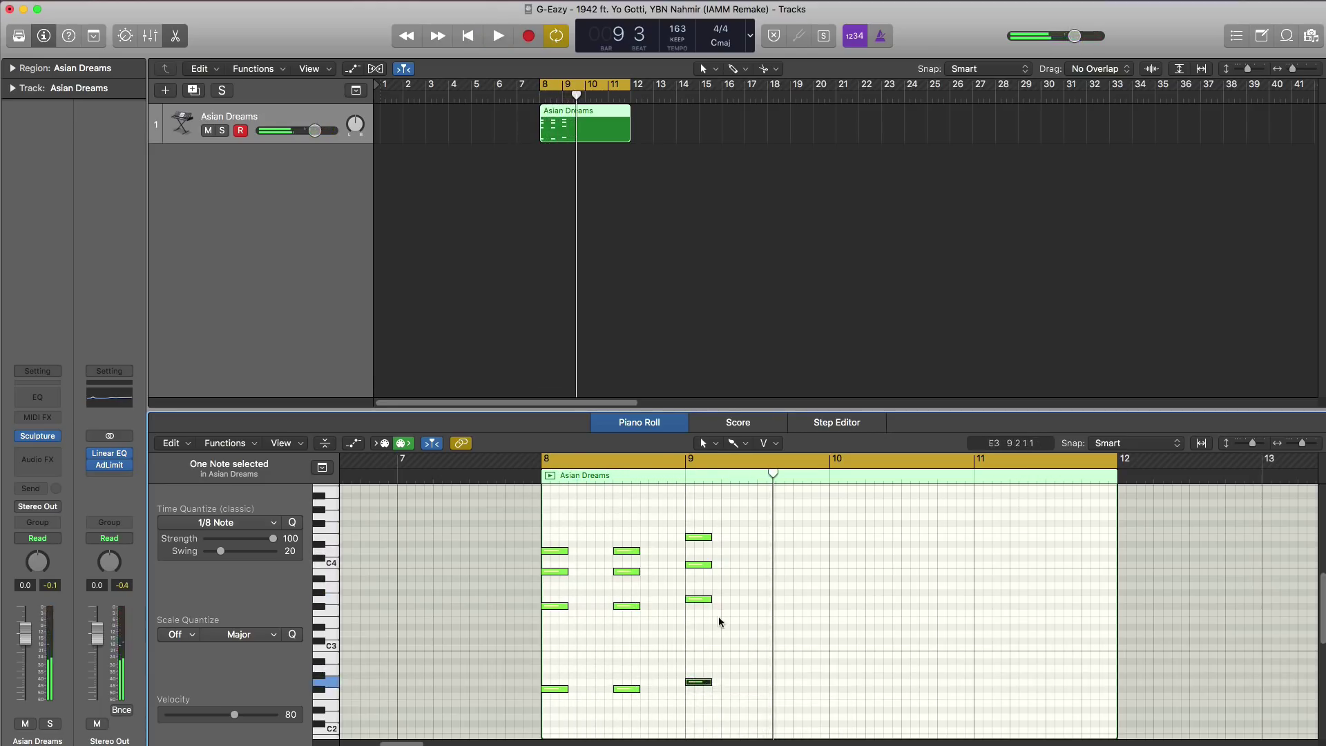
{"action": "left_click_drag", "start_coordinate": [706, 570], "coordinate": [706, 572]}
{"action": "key", "text": "space"}
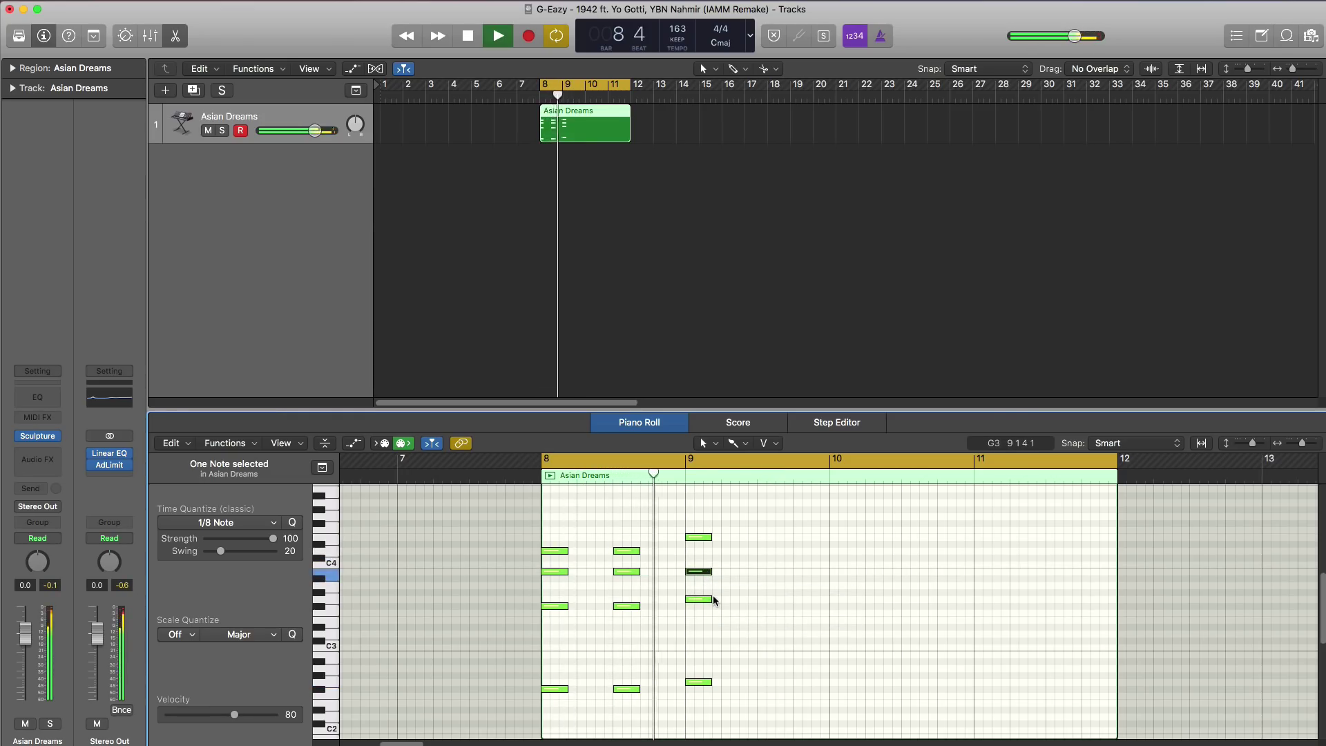
Copy the bar 9 chord to beat 3 of that bar, lengthen both bar 9 chords to about one beat, and audition them.
{"action": "left_click_drag", "start_coordinate": [731, 702], "coordinate": [769, 538]}
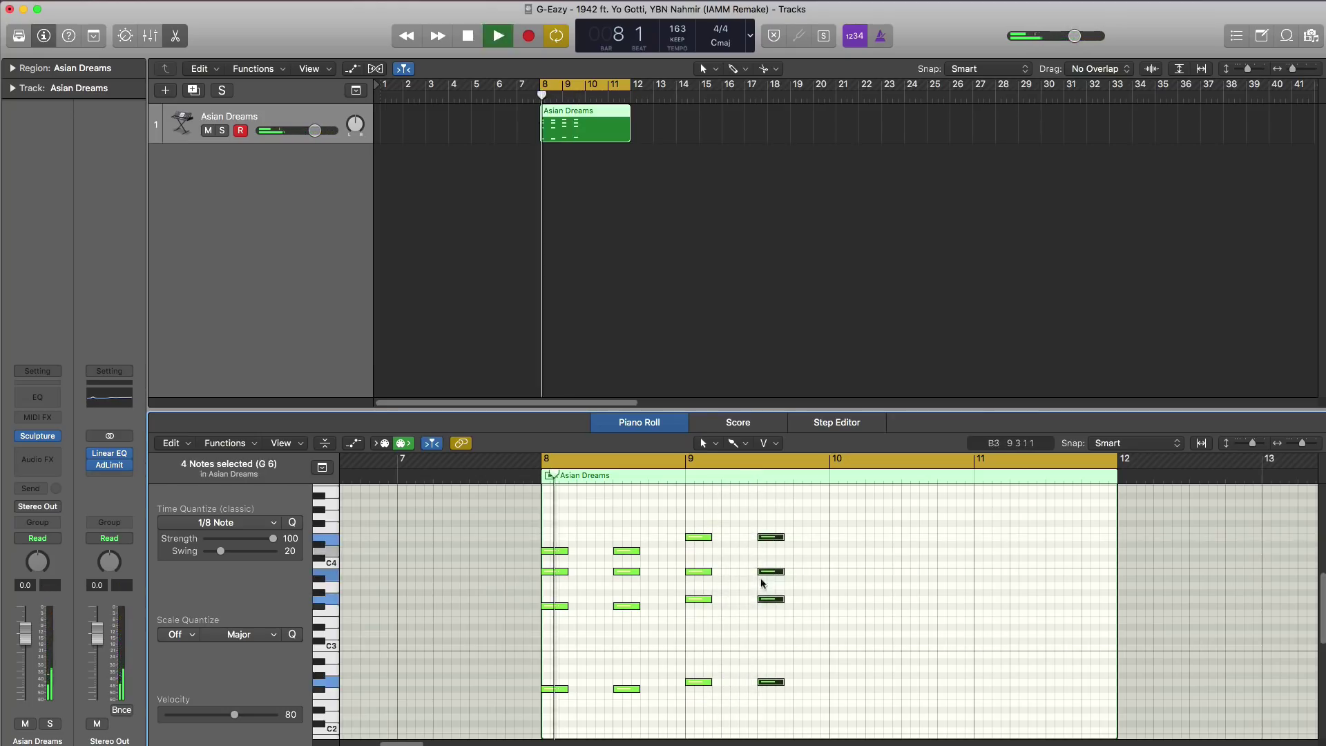
{"action": "key", "text": "space"}
{"action": "left_click_drag", "start_coordinate": [795, 704], "coordinate": [720, 537]}
{"action": "key", "text": "space"}
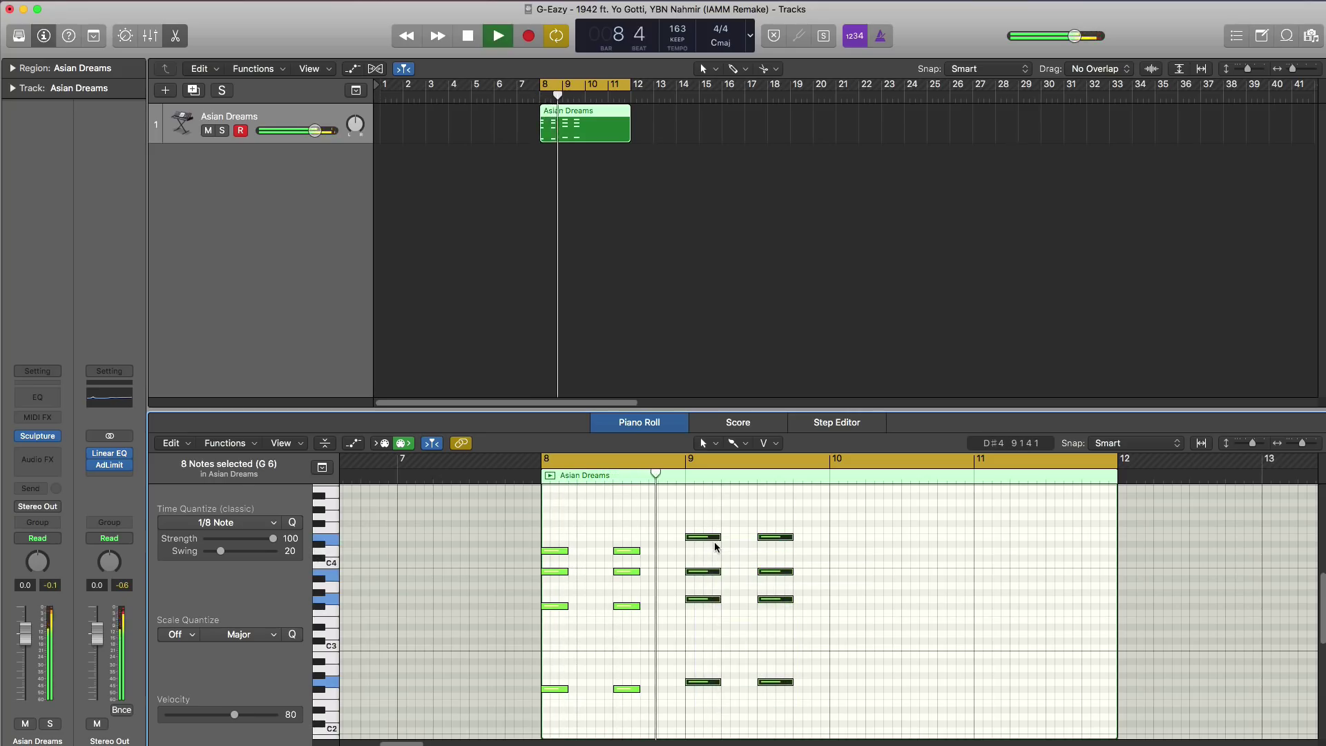
{"action": "key", "text": "space"}
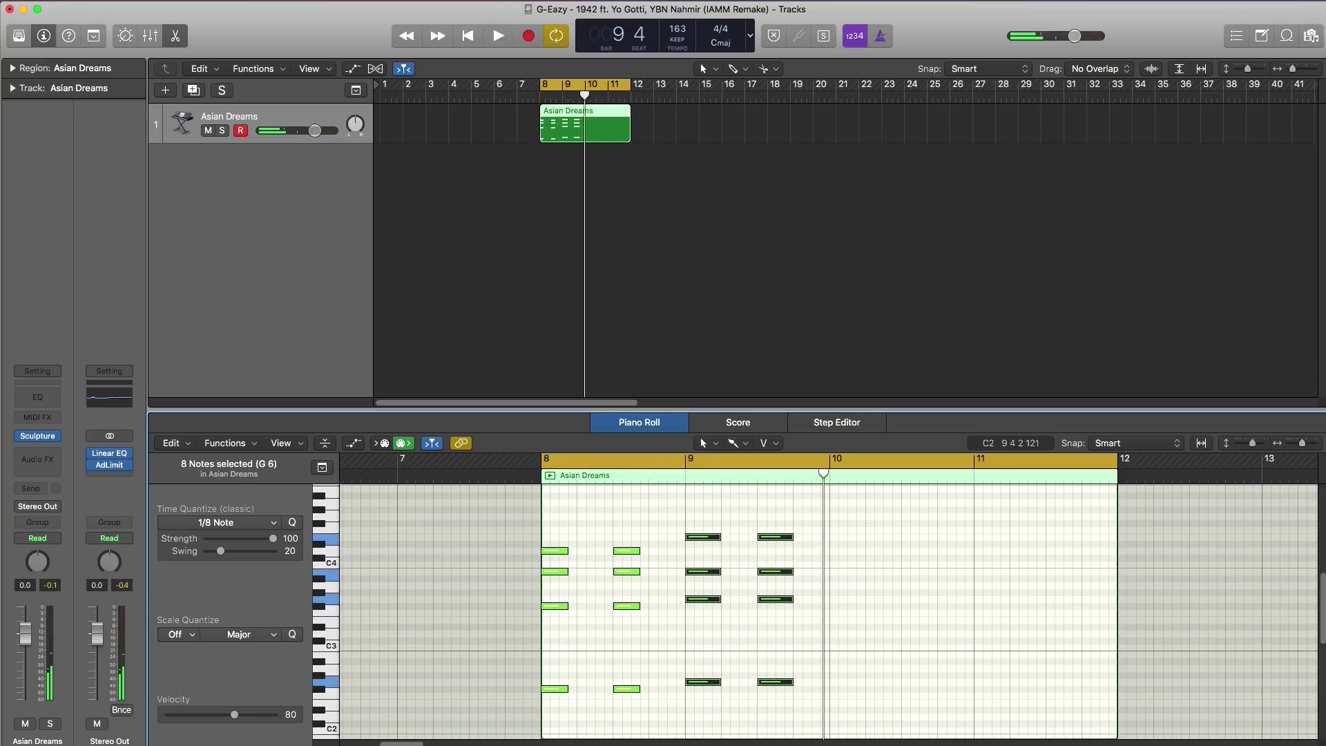
Duplicate all the chords of bars 8 and 9 into bars 10 and 11 and play the loop.
{"action": "left_click_drag", "start_coordinate": [835, 729], "coordinate": [531, 506]}
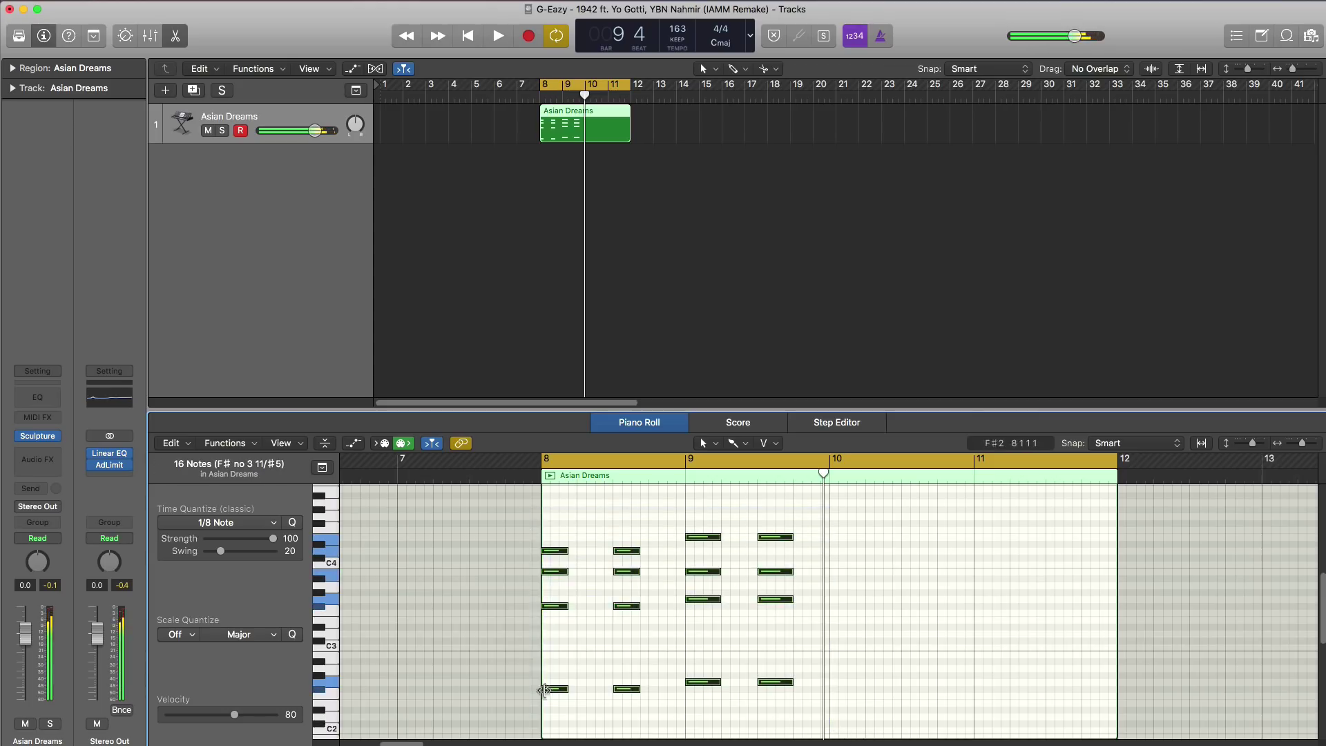
{"action": "left_click_drag", "start_coordinate": [554, 689], "coordinate": [841, 693]}
{"action": "key", "text": "space"}
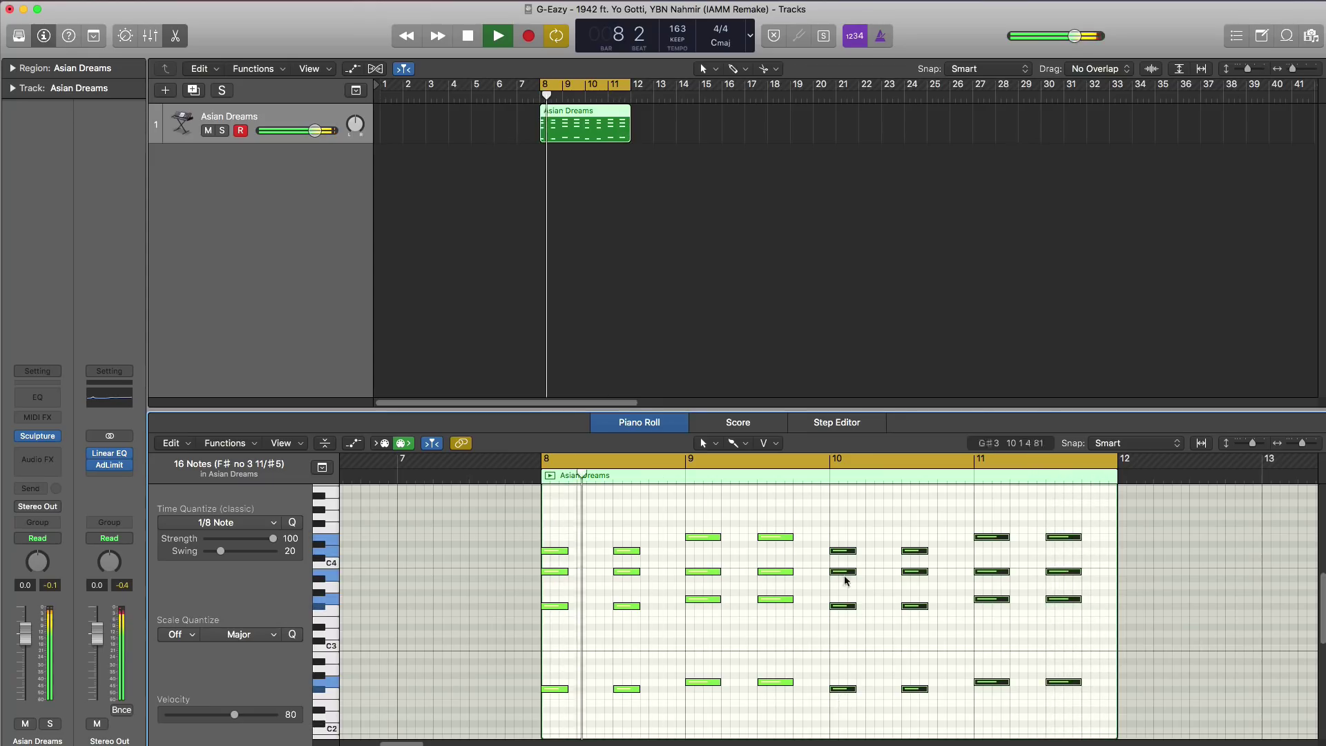
{"action": "key", "text": "space"}
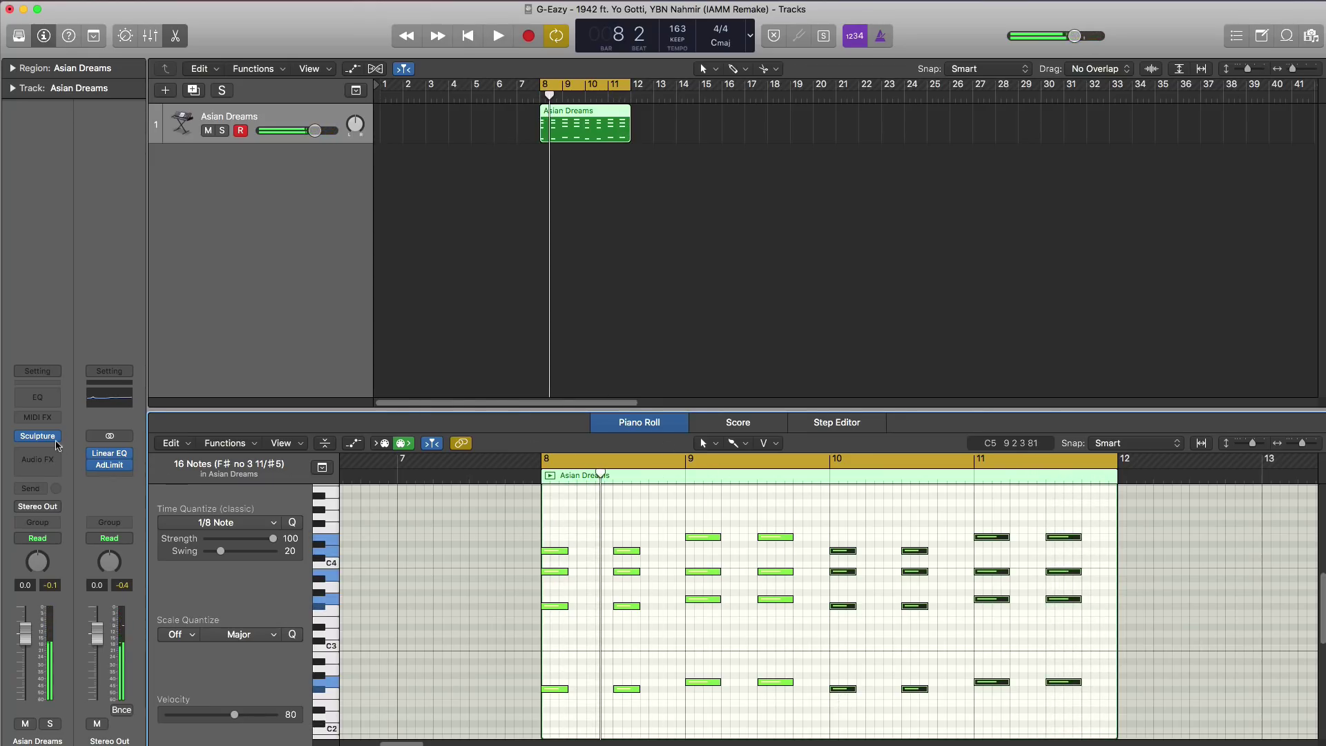
Review the Sculpture settings of the Asian Dreams track while playing the chord loop.
{"action": "left_click", "coordinate": [39, 438]}
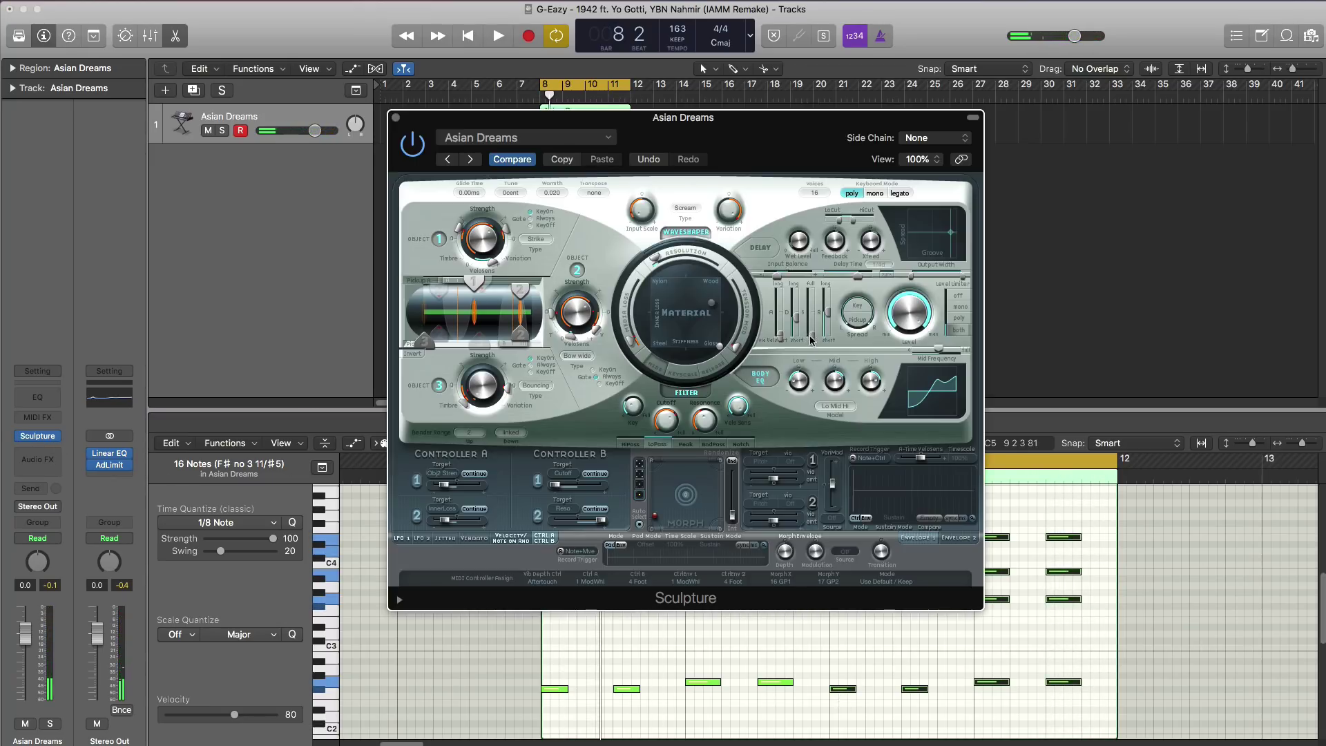
{"action": "key", "text": "space"}
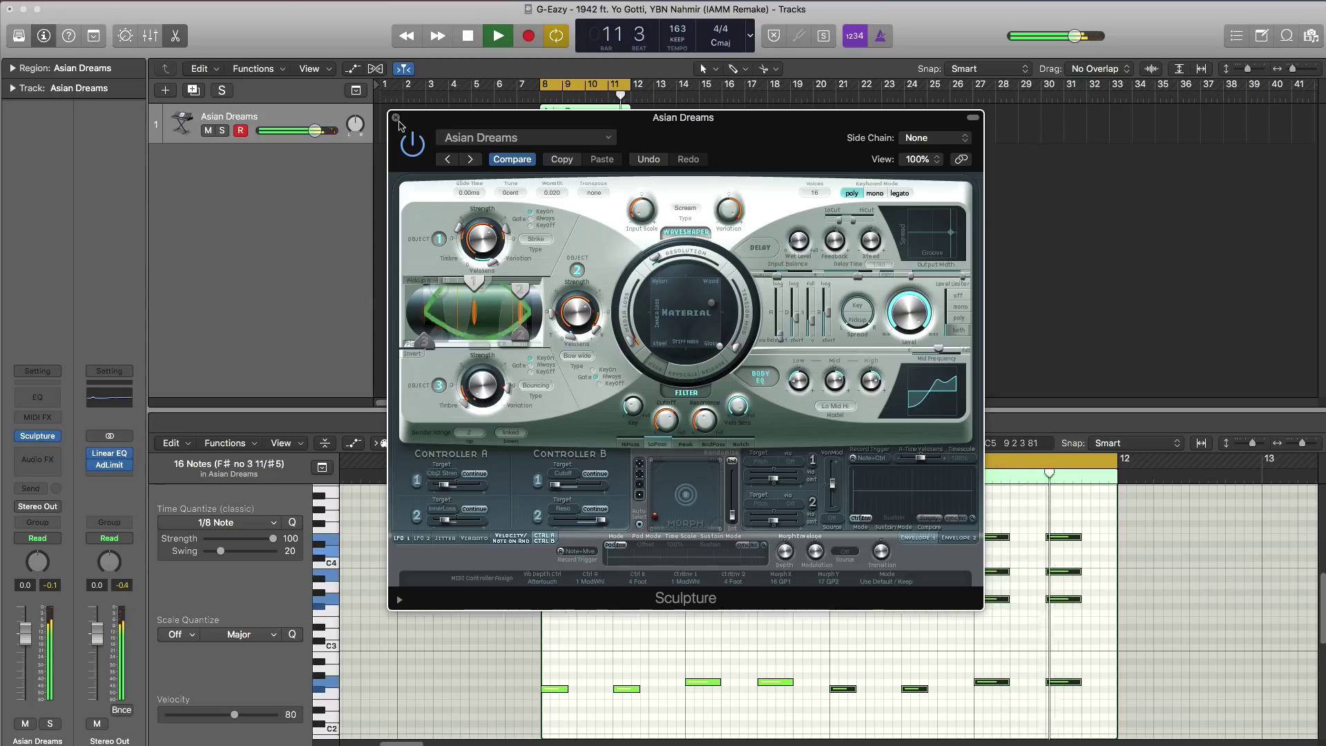
{"action": "left_click", "coordinate": [396, 118]}
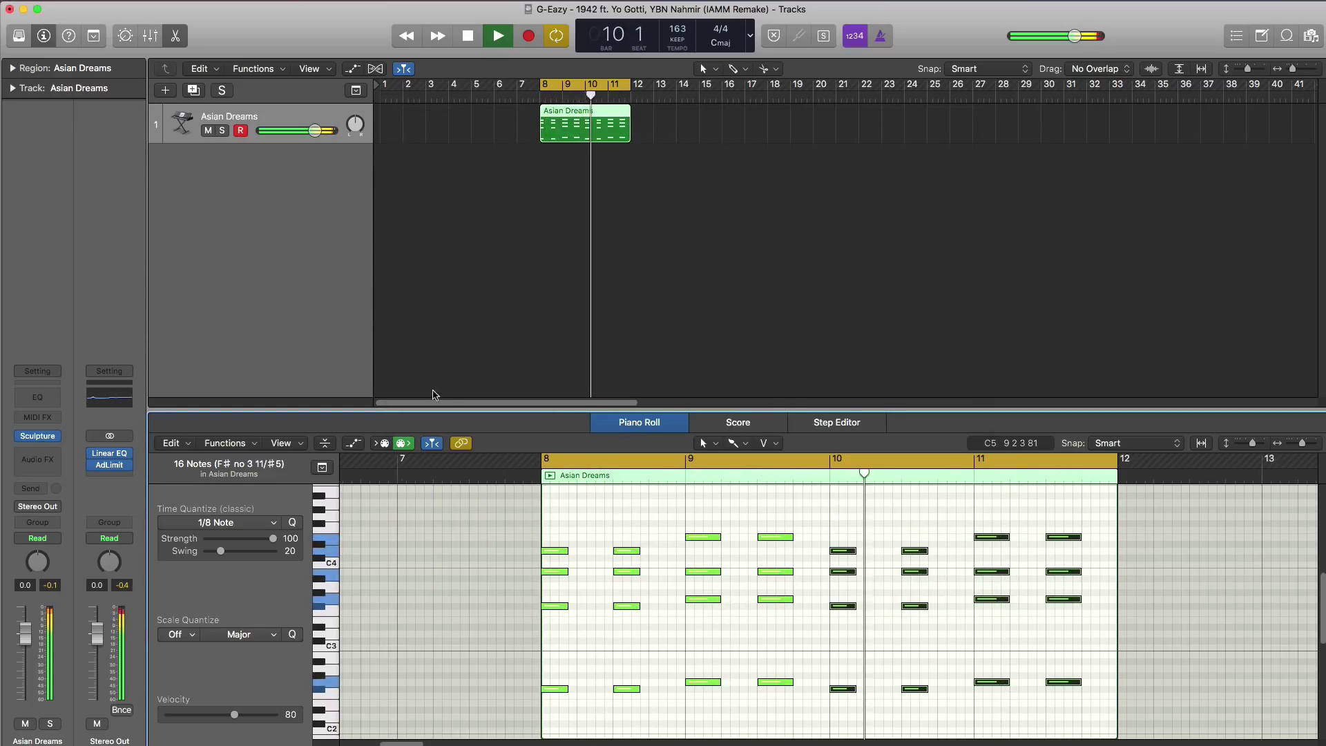
Add a Channel EQ to the Asian Dreams track with a 345 Hz low cut and an 810 Hz high cut, and lower the track to -4.7 dB.
{"action": "left_click", "coordinate": [32, 402]}
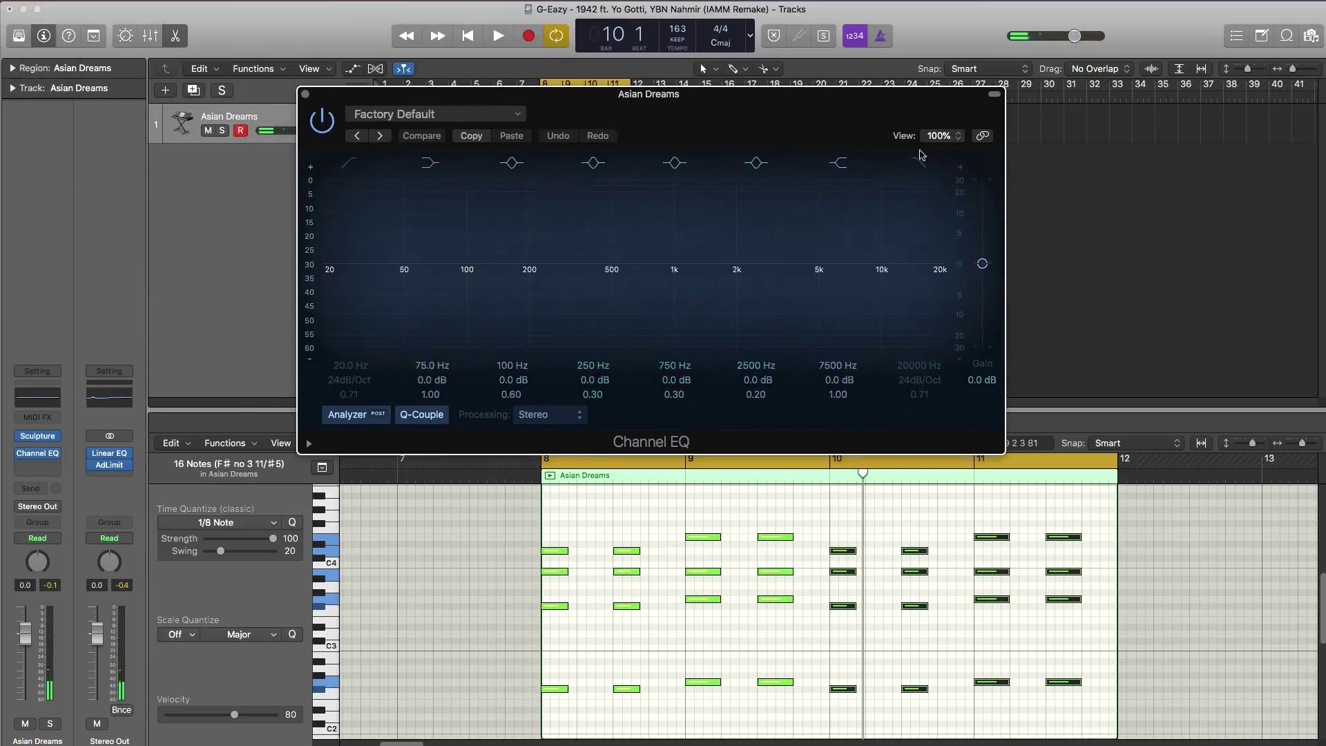
{"action": "left_click", "coordinate": [920, 159]}
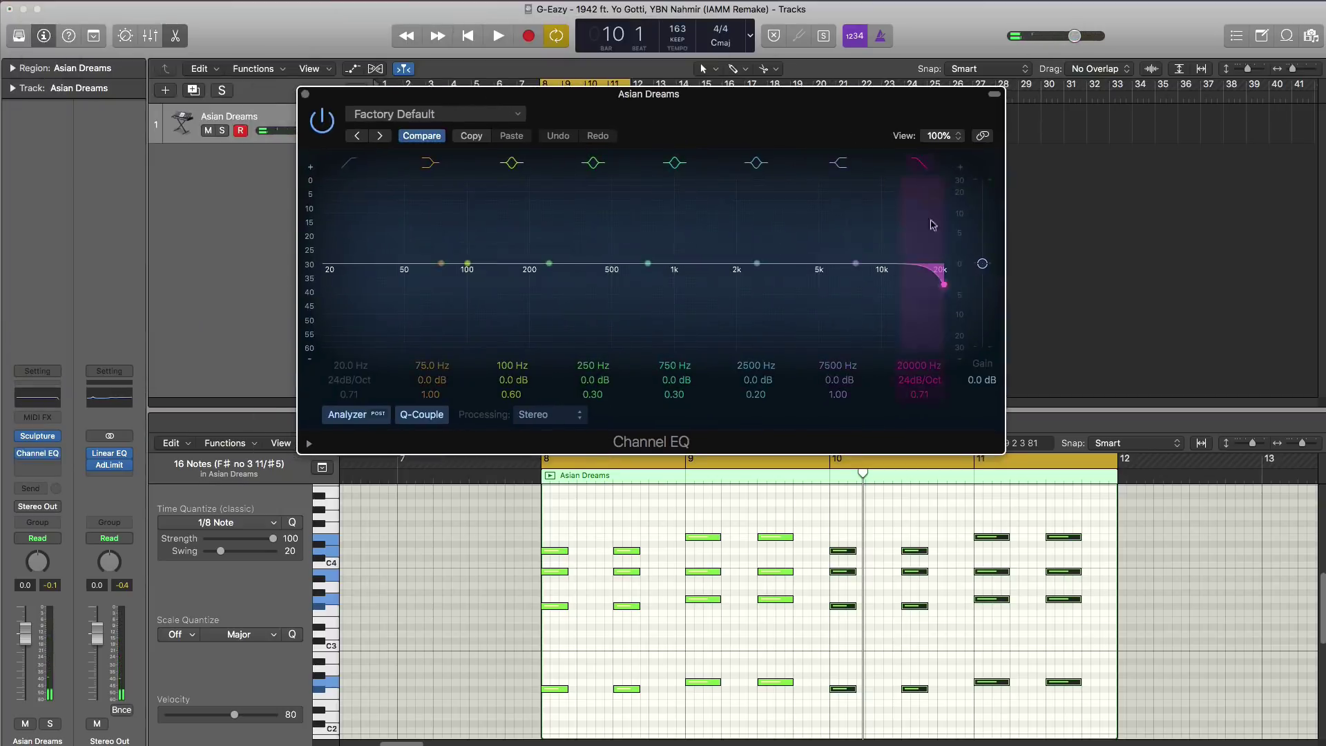
{"action": "key", "text": "space"}
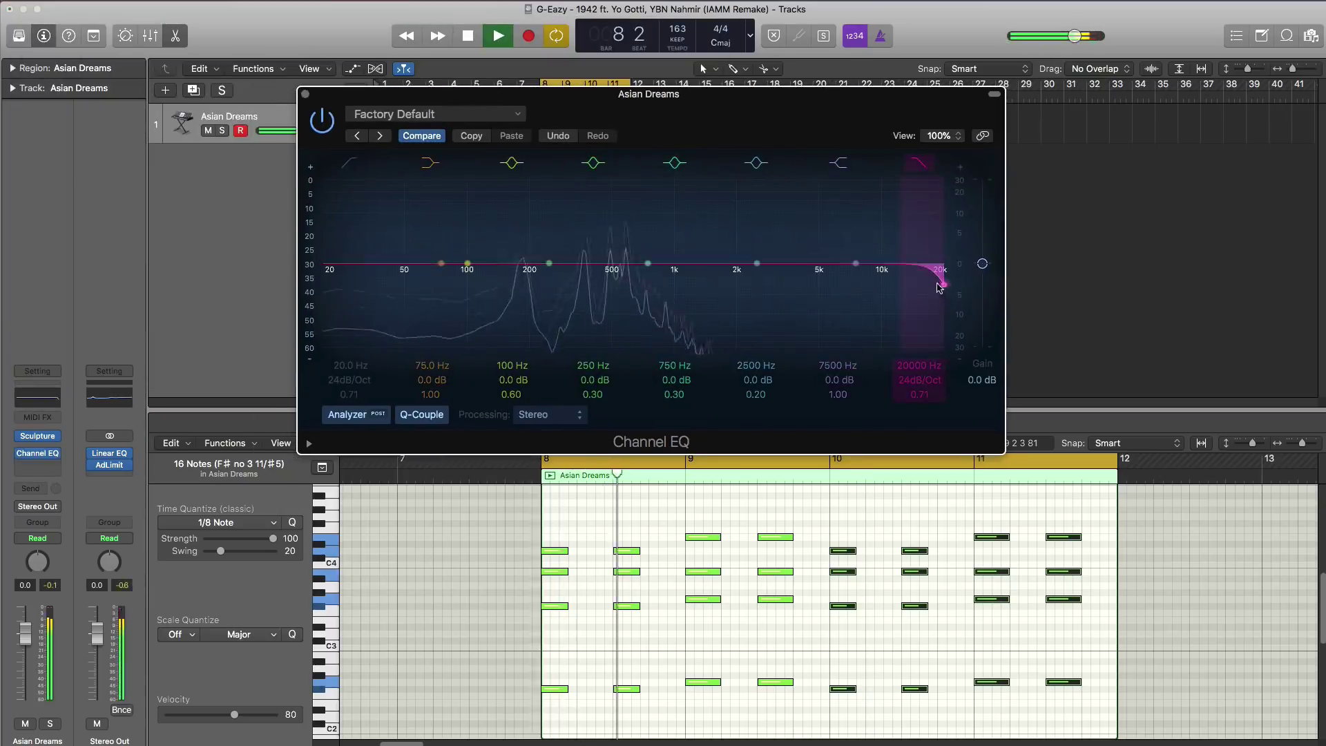
{"action": "left_click_drag", "start_coordinate": [944, 304], "coordinate": [630, 282]}
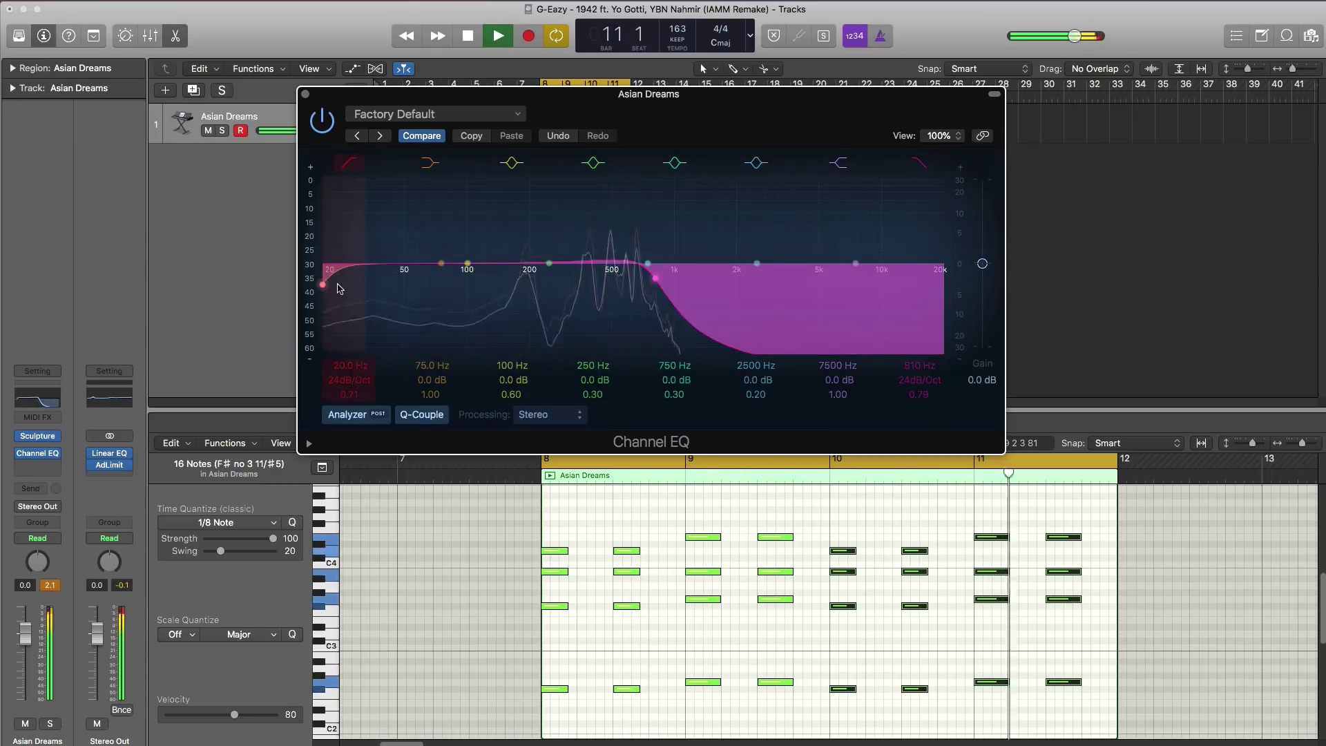
{"action": "left_click_drag", "start_coordinate": [338, 270], "coordinate": [647, 270]}
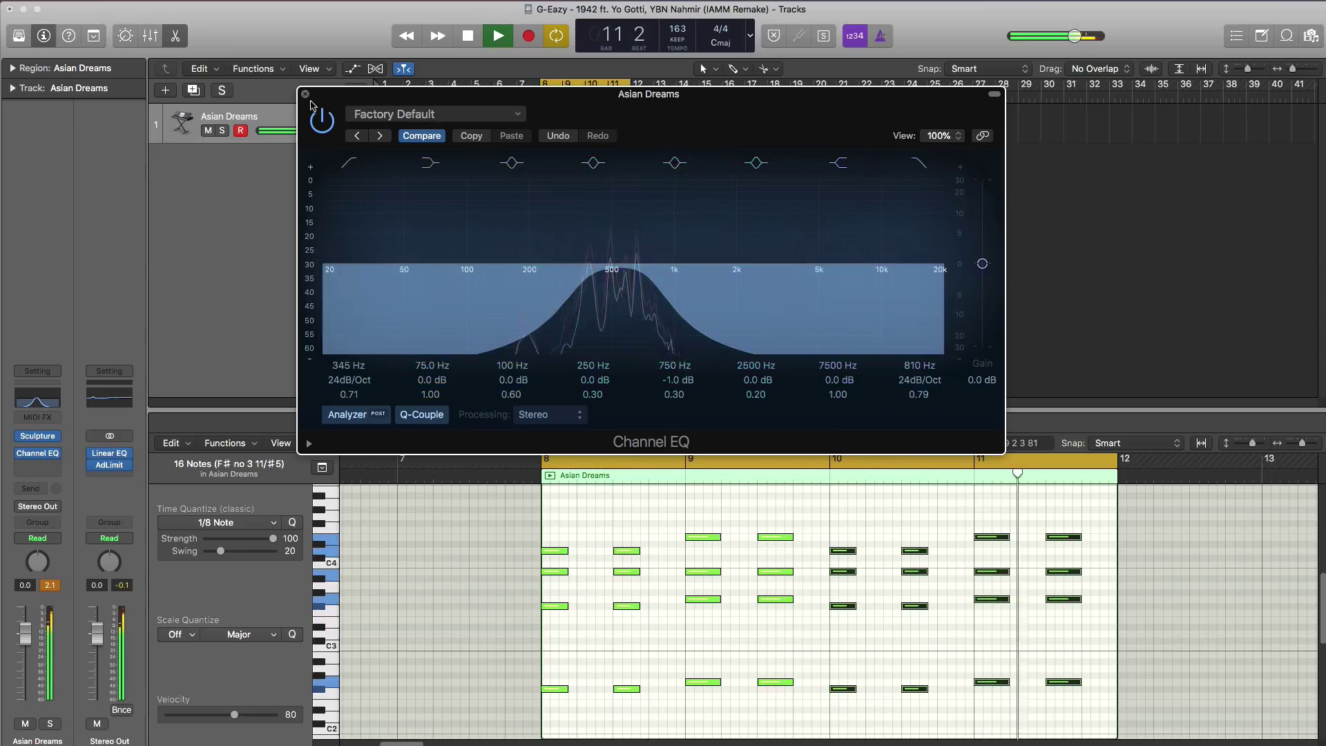
{"action": "left_click", "coordinate": [306, 94]}
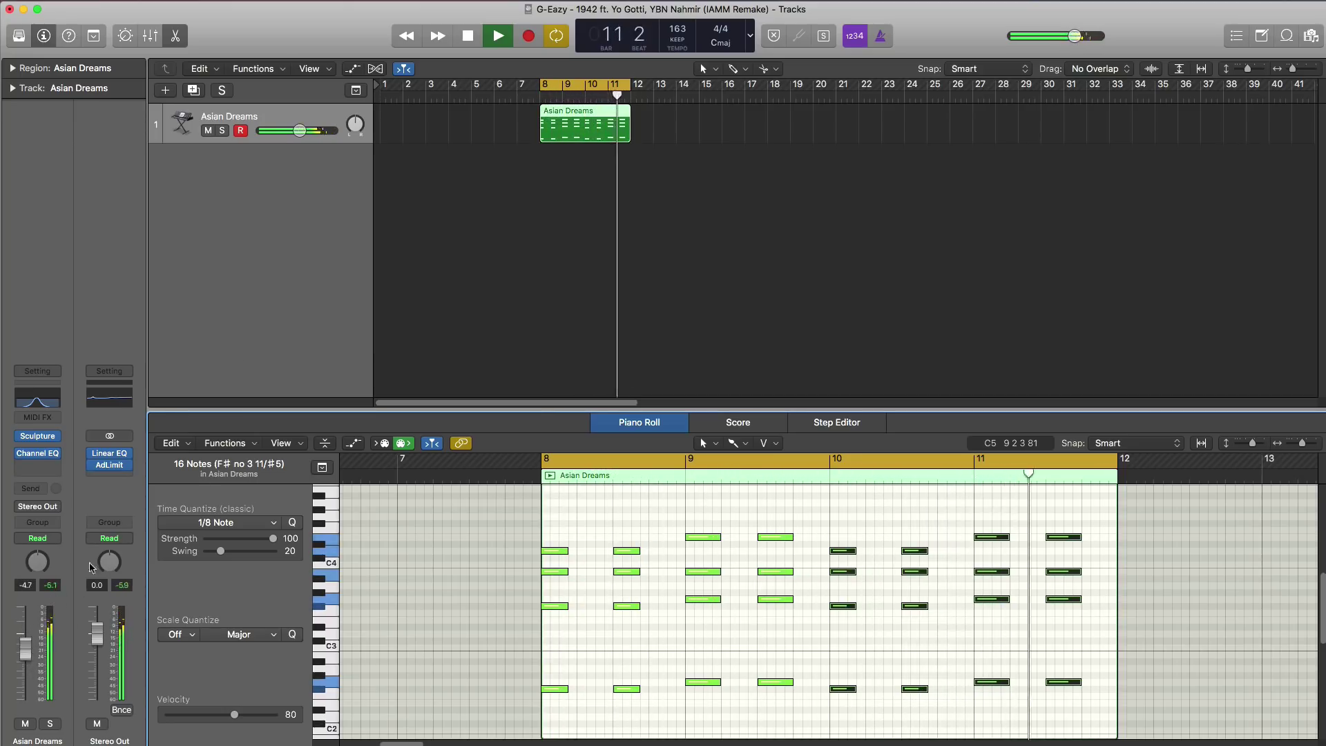
{"action": "key", "text": "space"}
Add a stereo Chorus after the Channel EQ on Asian Dreams, keep its Factory Default settings, and audition the chords.
{"action": "left_click", "coordinate": [42, 465]}
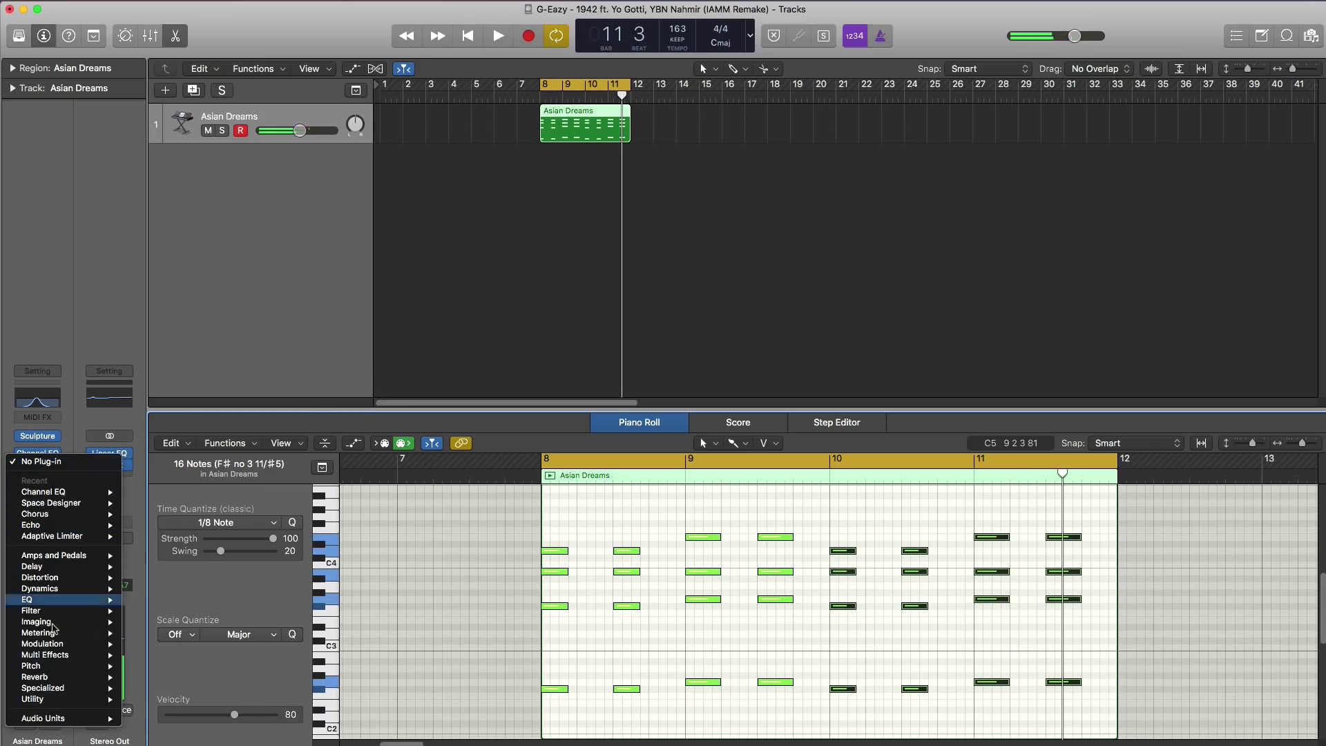
{"action": "mouse_move", "coordinate": [62, 646]}
{"action": "mouse_move", "coordinate": [184, 646]}
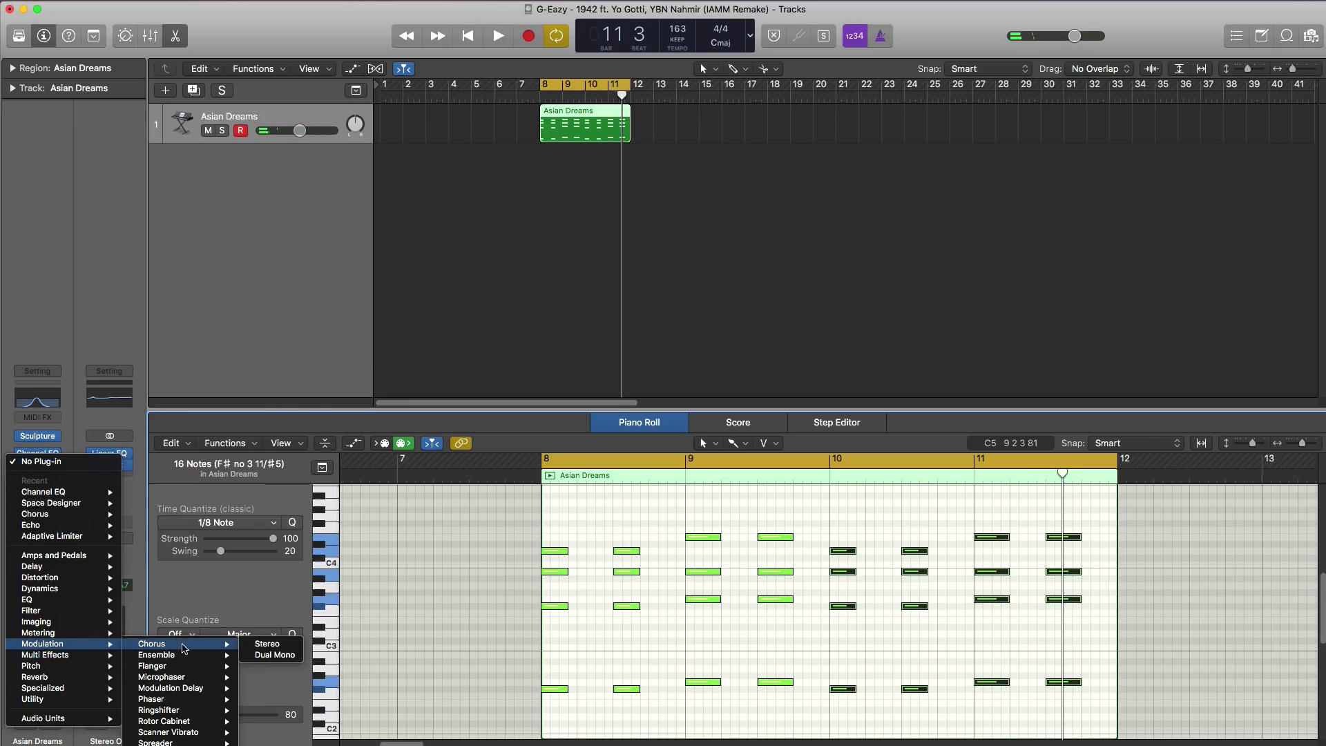
{"action": "left_click", "coordinate": [250, 645]}
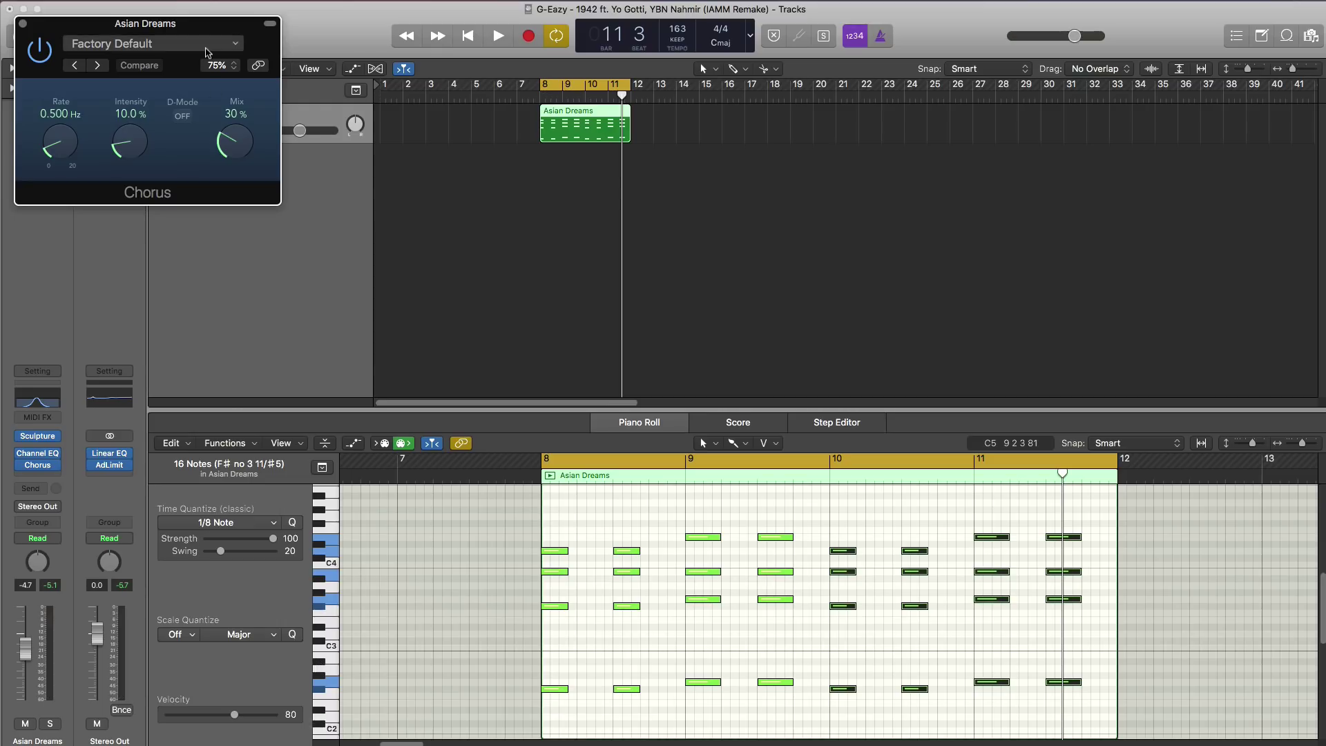
{"action": "key", "text": "space"}
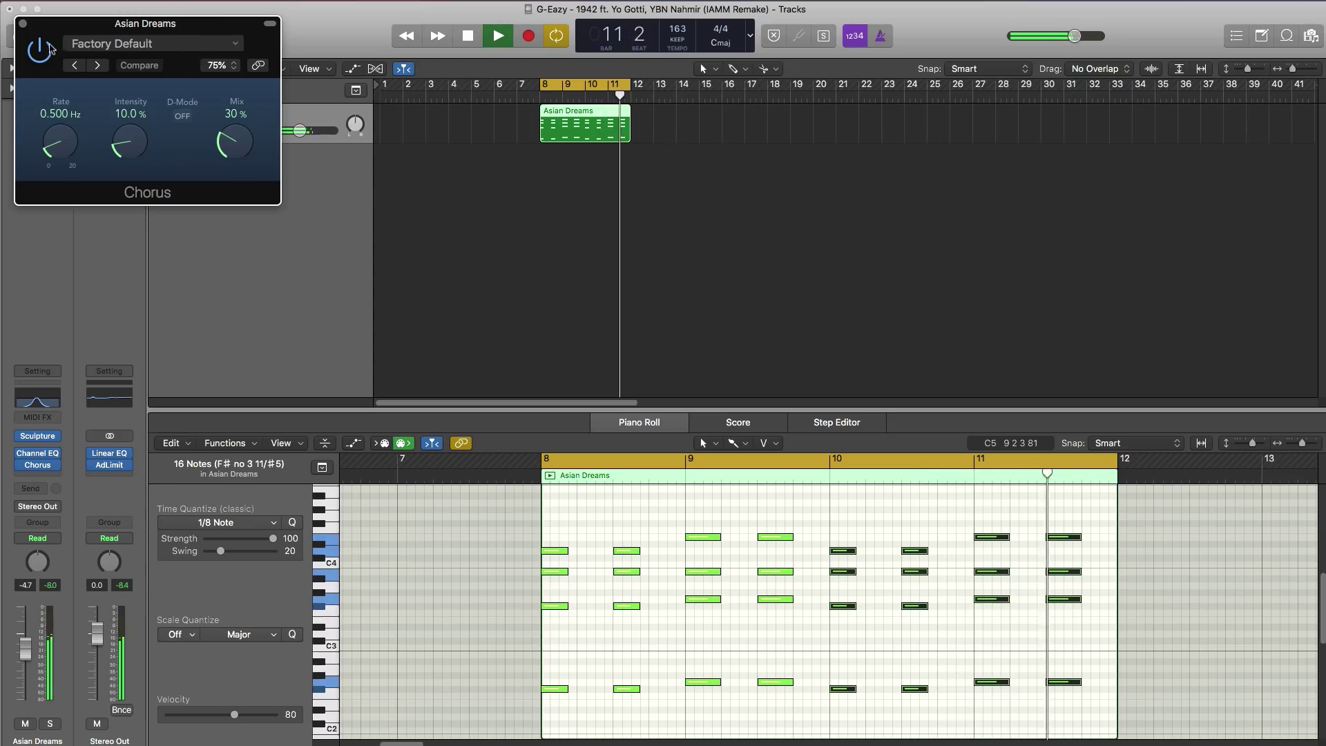
{"action": "key", "text": "space"}
{"action": "left_click", "coordinate": [23, 24]}
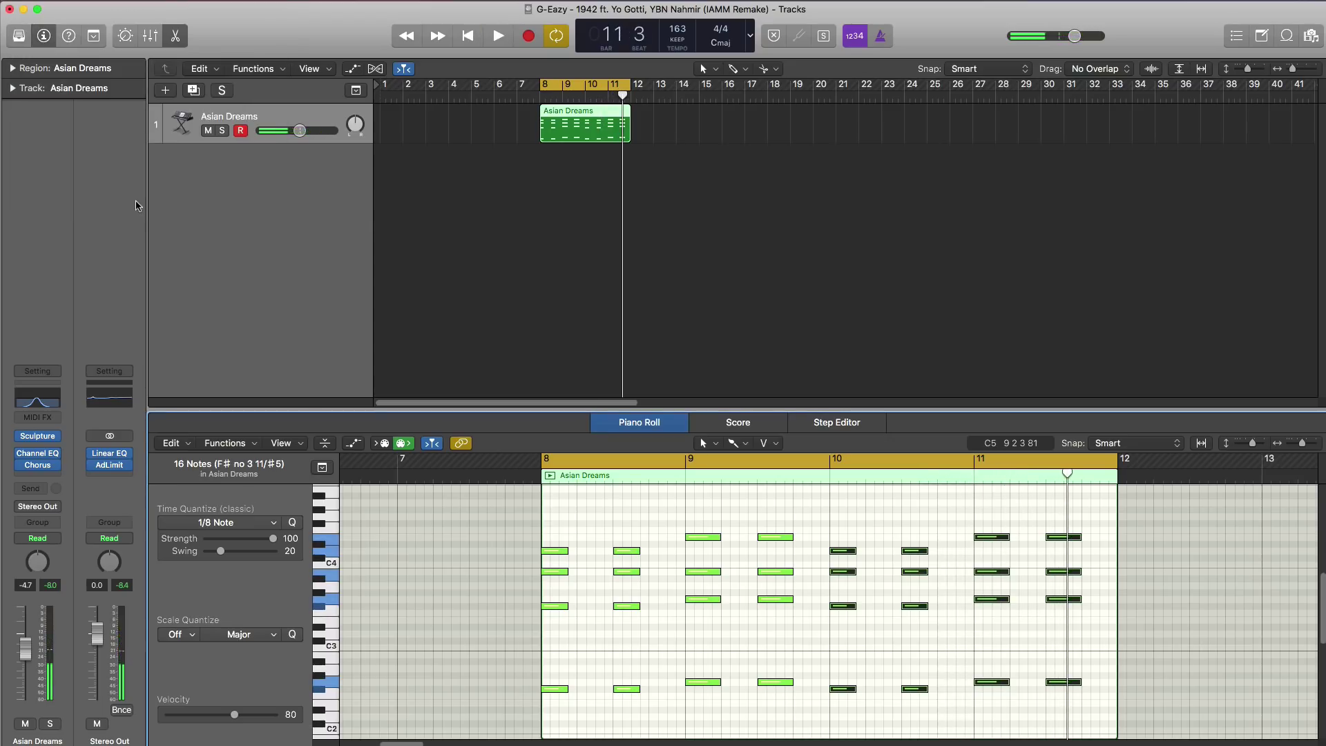
Add a stereo Space Designer reverb to Asian Dreams, set its Wet level to -22.0 dB, and listen to the chords.
{"action": "left_click", "coordinate": [40, 476]}
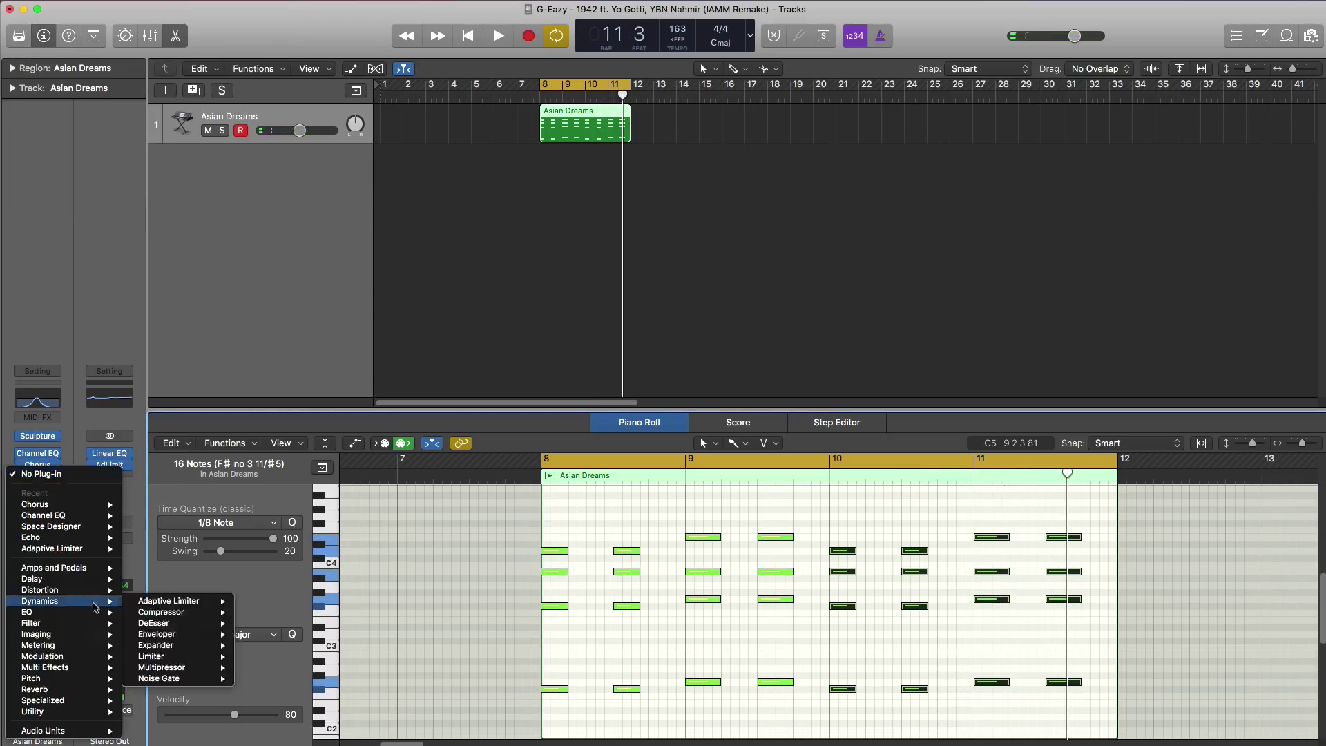
{"action": "mouse_move", "coordinate": [95, 533]}
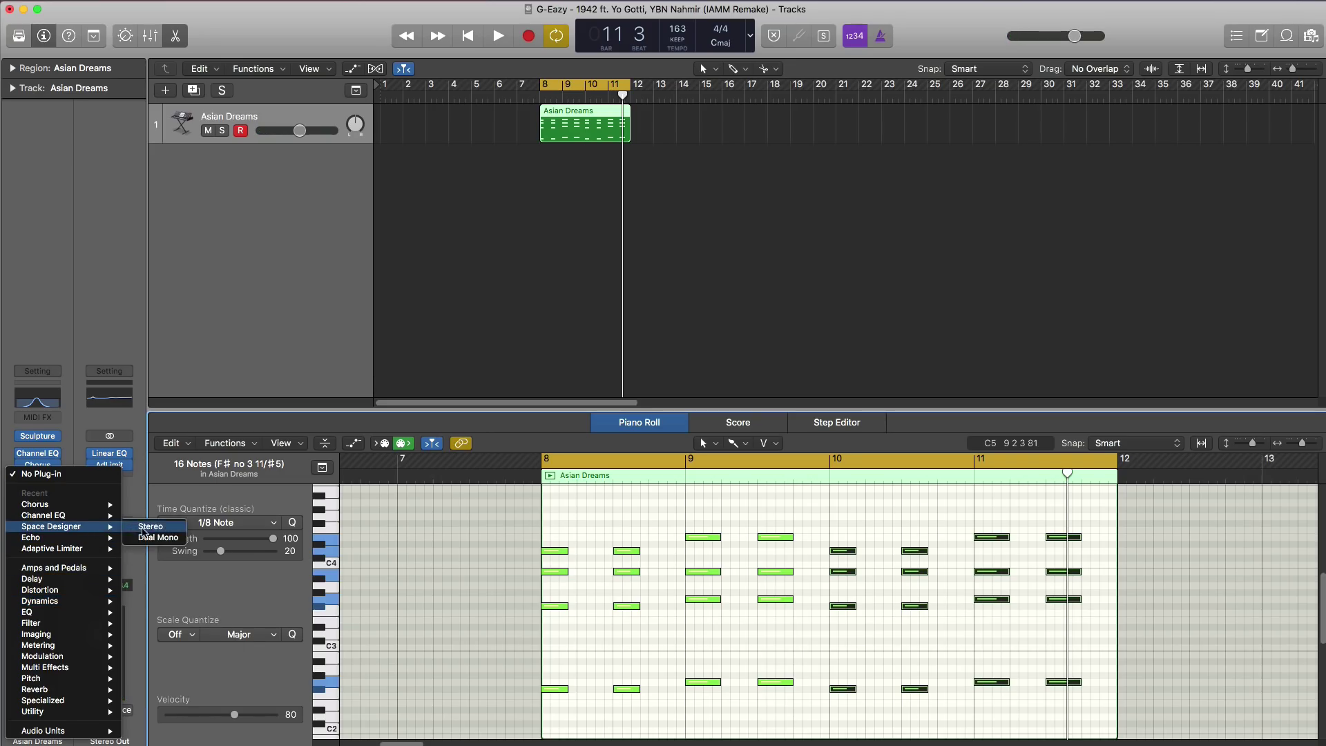
{"action": "left_click", "coordinate": [145, 528]}
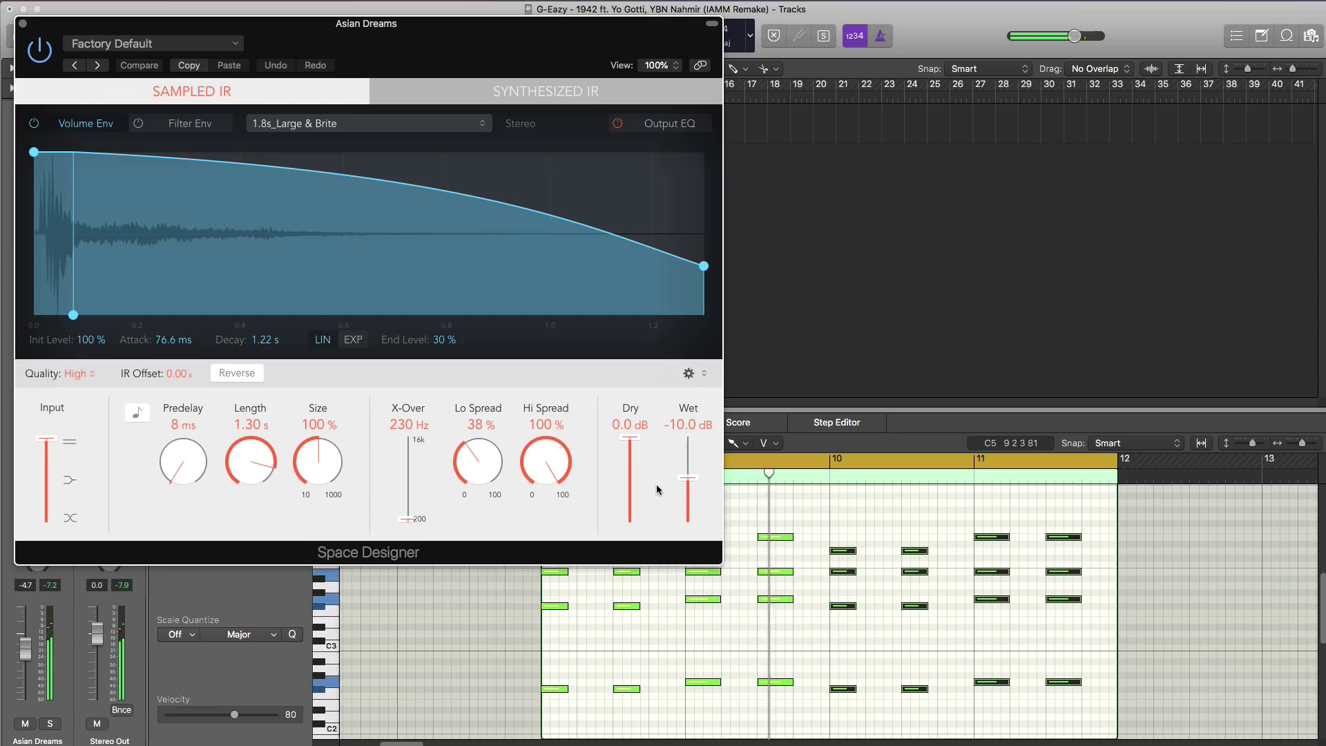
{"action": "left_click_drag", "start_coordinate": [684, 482], "coordinate": [681, 498]}
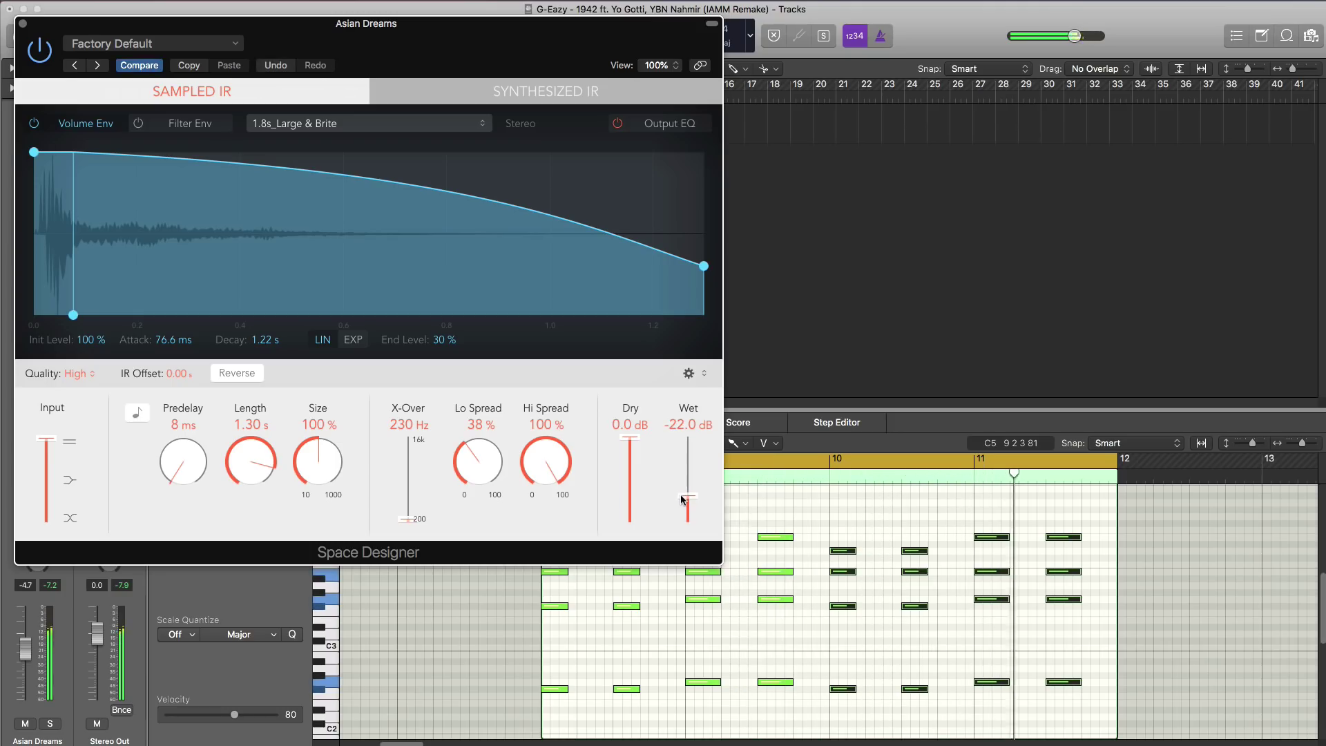
{"action": "left_click", "coordinate": [24, 25]}
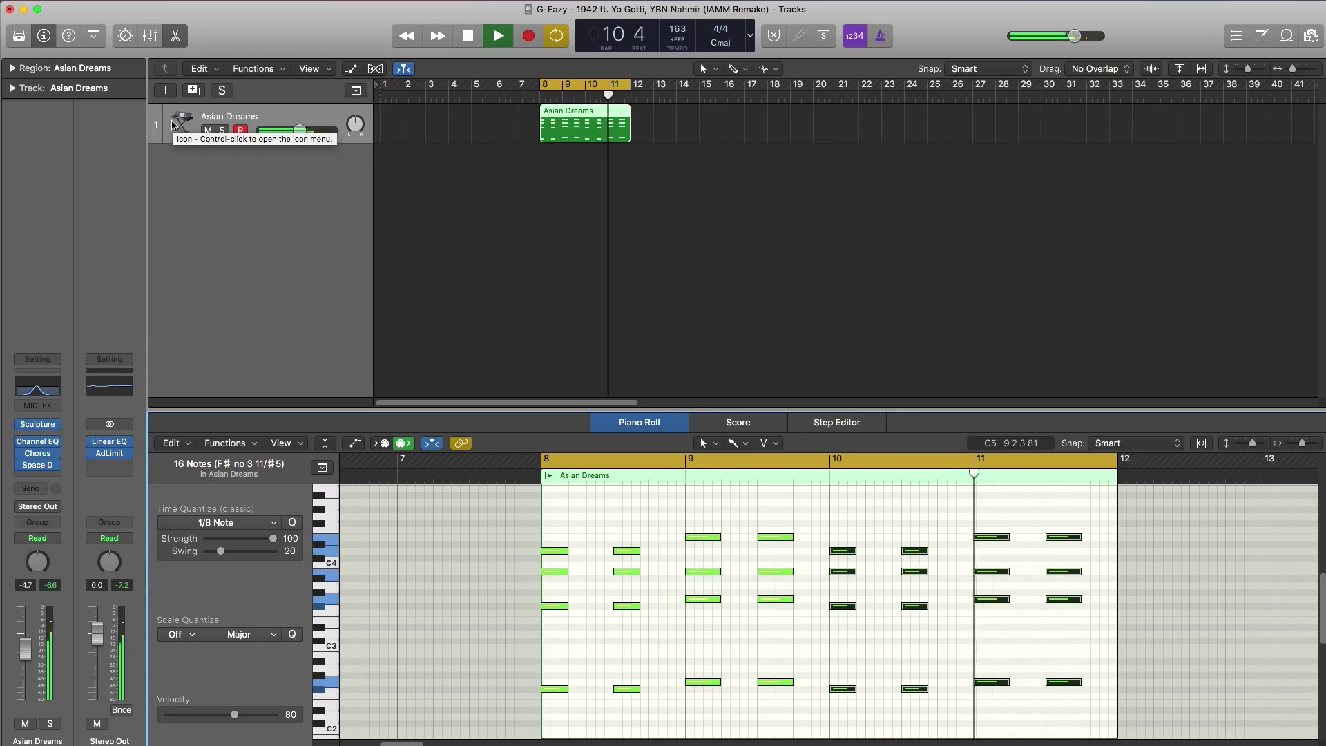
{"action": "key", "text": "space"}
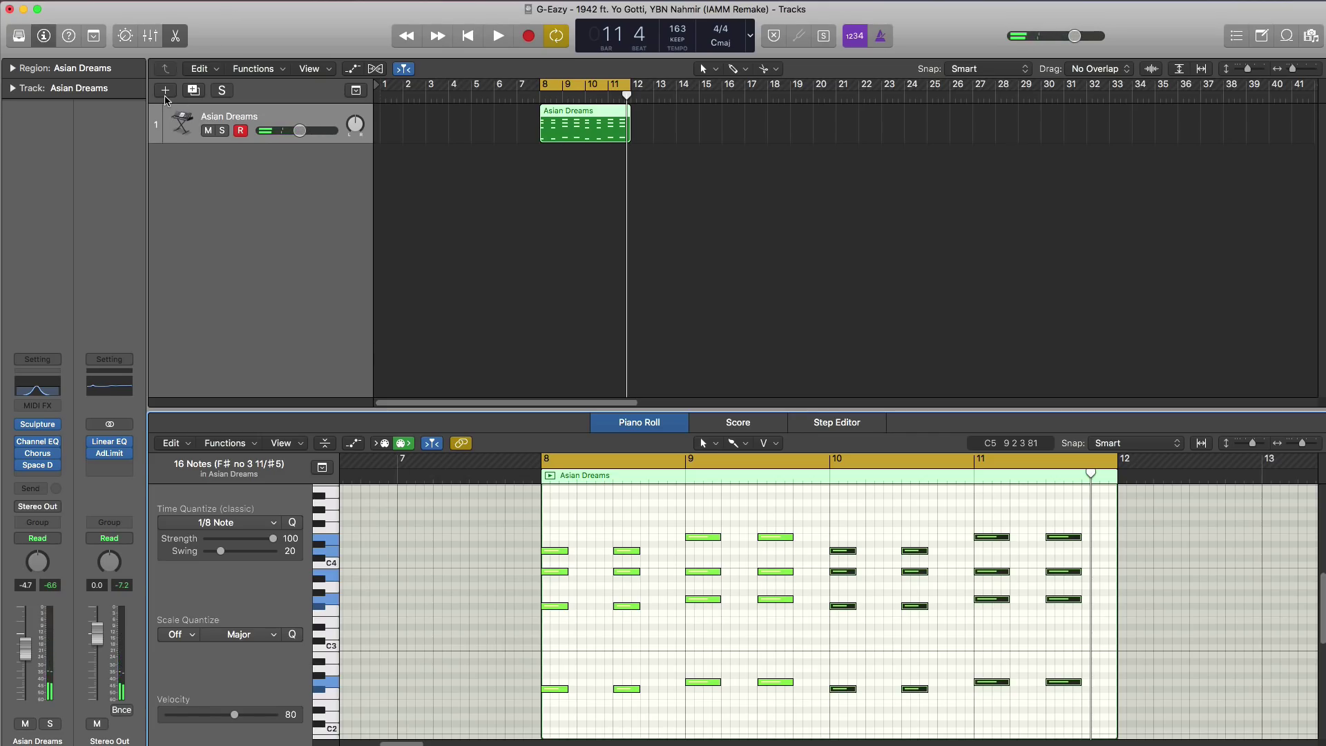
Create a new software instrument track and load the ES2 synthesizer on it.
{"action": "left_click", "coordinate": [165, 91]}
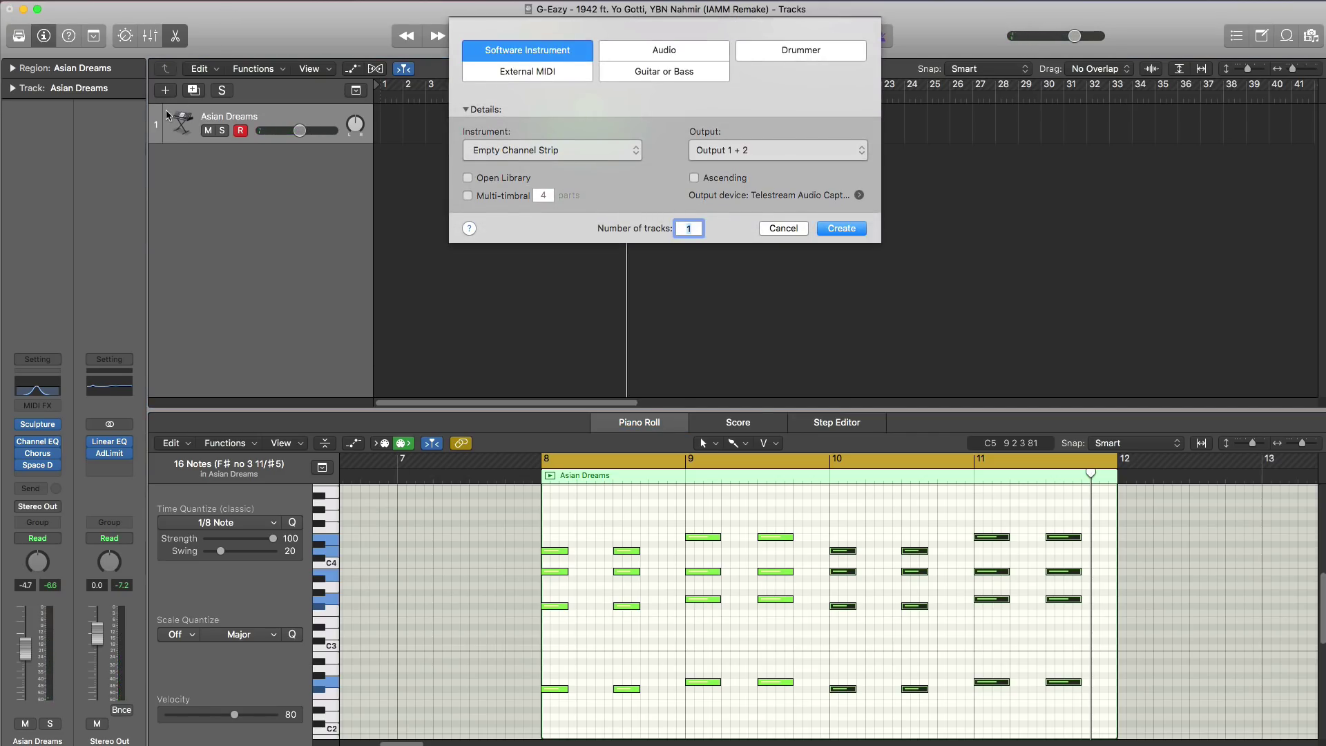
{"action": "key", "text": "Return"}
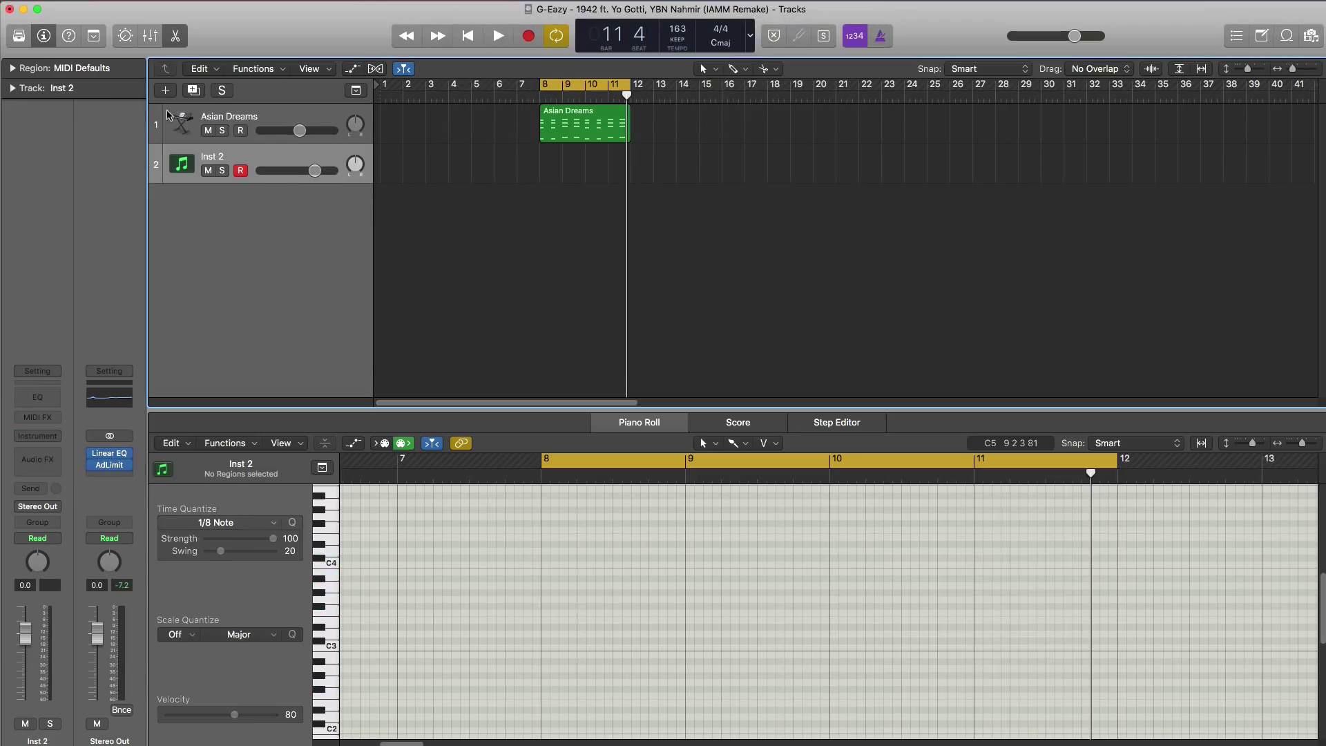
{"action": "left_click", "coordinate": [42, 433]}
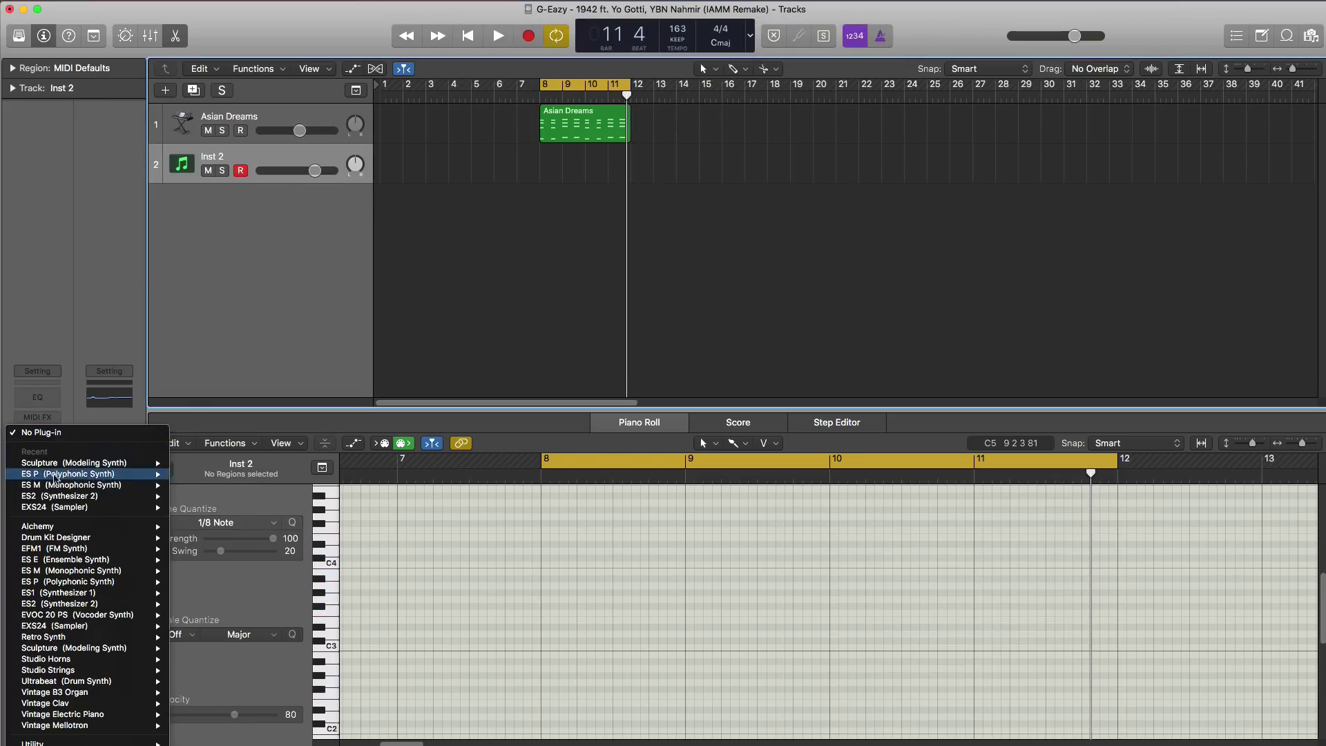
{"action": "left_click", "coordinate": [195, 495]}
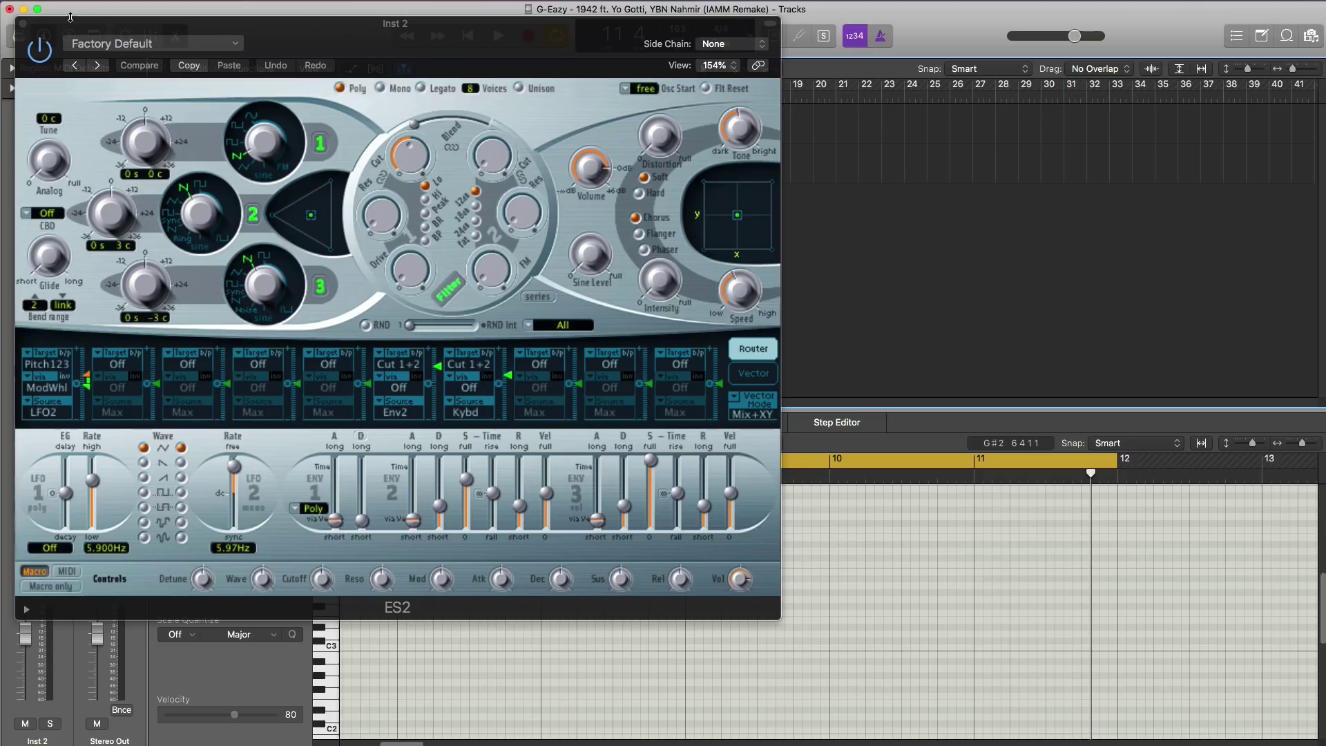
{"action": "left_click", "coordinate": [24, 25]}
Create a four-bar region from bar 8 on the Inst 2 track and place a B0 note at its start, checking it against the chords.
{"action": "double_click", "coordinate": [554, 177]}
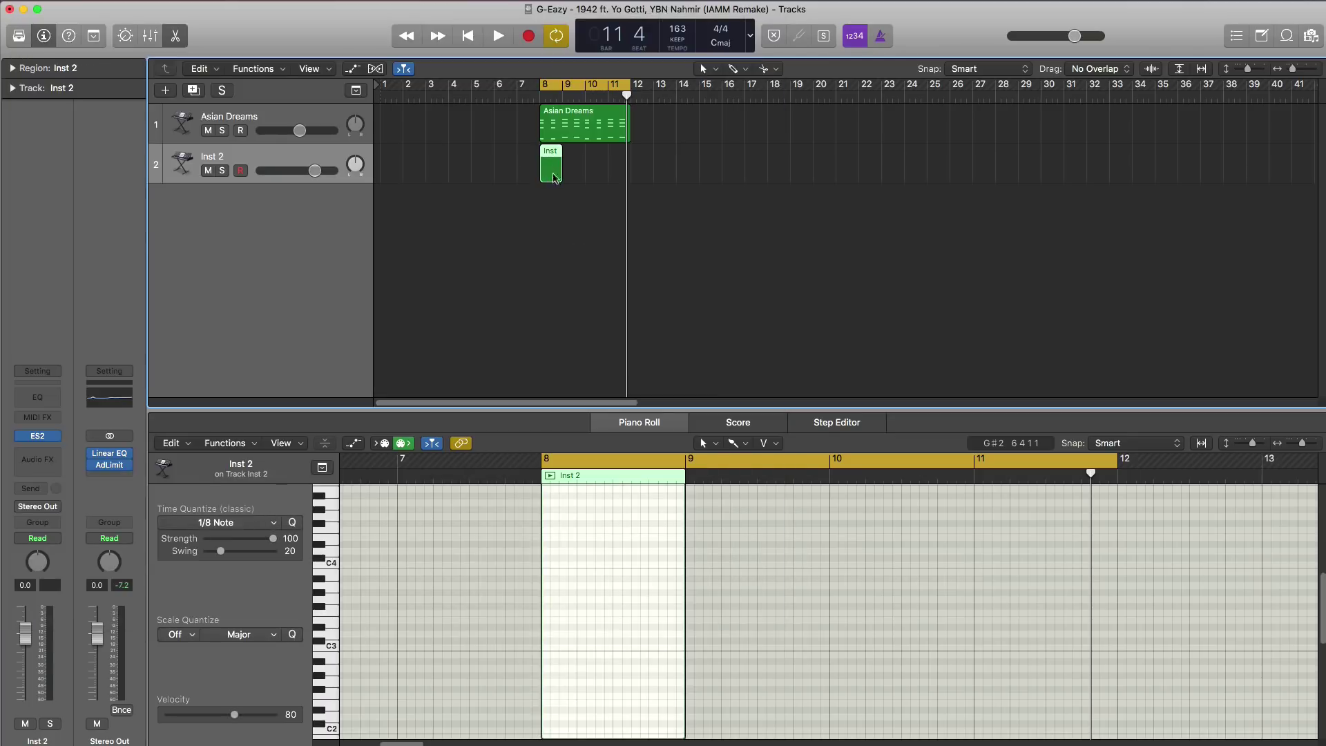
{"action": "left_click_drag", "start_coordinate": [559, 176], "coordinate": [630, 176]}
{"action": "scroll", "coordinate": [592, 637], "scroll_direction": "down", "scroll_amount": 10}
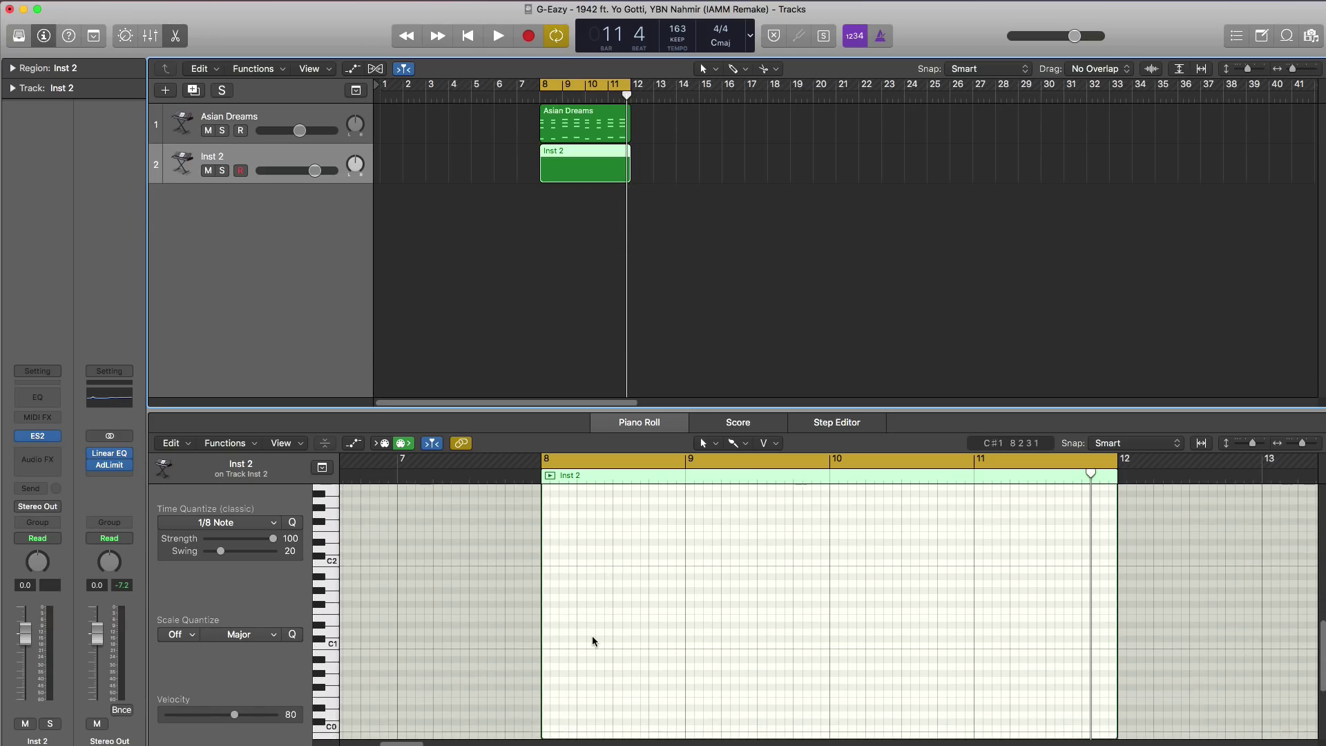
{"action": "scroll", "coordinate": [592, 637], "scroll_direction": "down", "scroll_amount": 1}
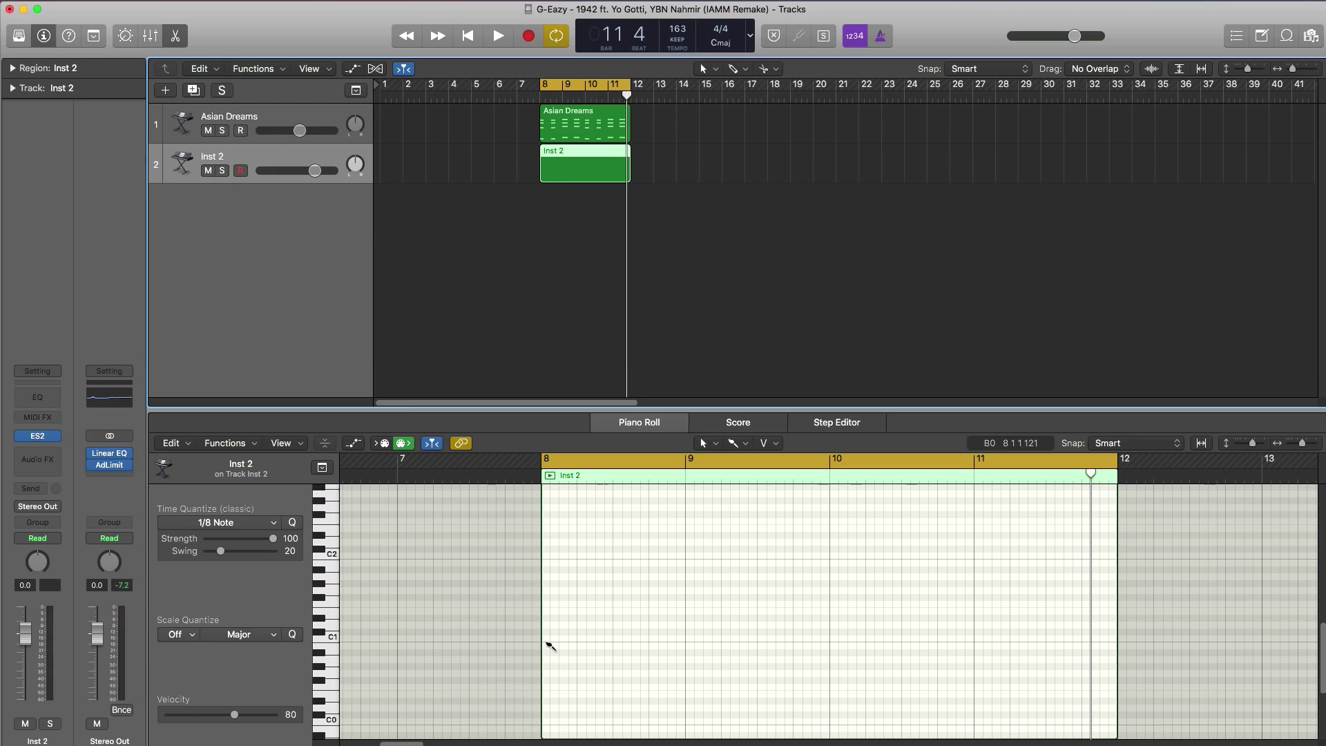
{"action": "left_click", "coordinate": [551, 646]}
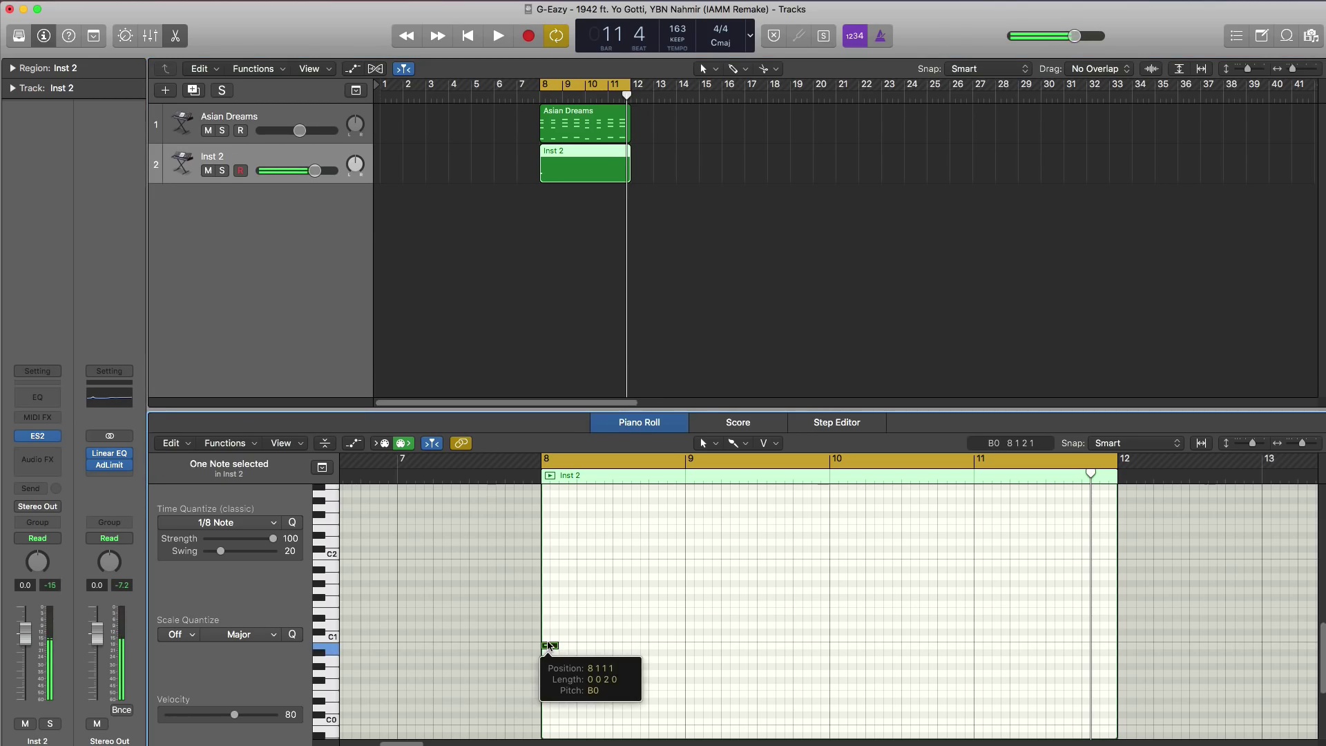
{"action": "key", "text": "space"}
{"action": "key", "text": "space"}
{"action": "key", "text": "space"}
{"action": "key", "text": "space"}
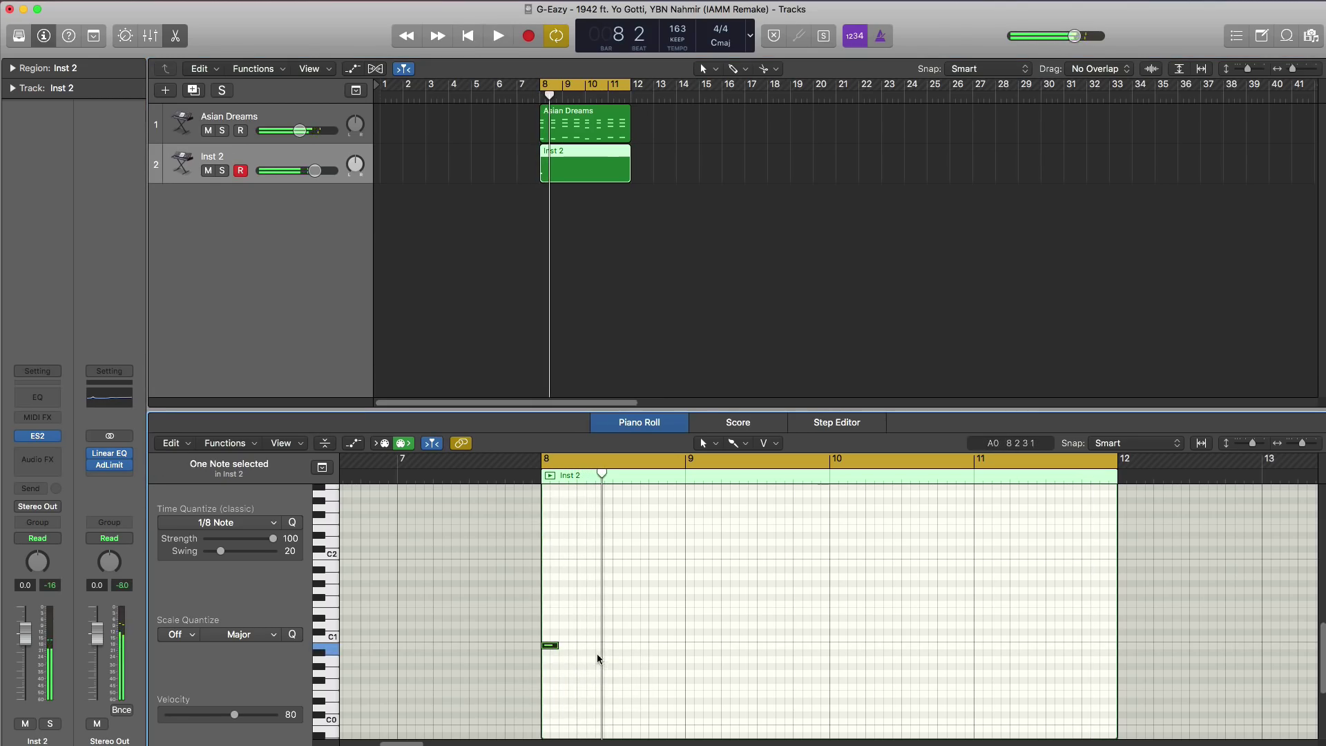
Add a D1 bass note on the second half of beat 2 in bar 8 and play it back.
{"action": "left_click", "coordinate": [605, 623]}
{"action": "key", "text": "space"}
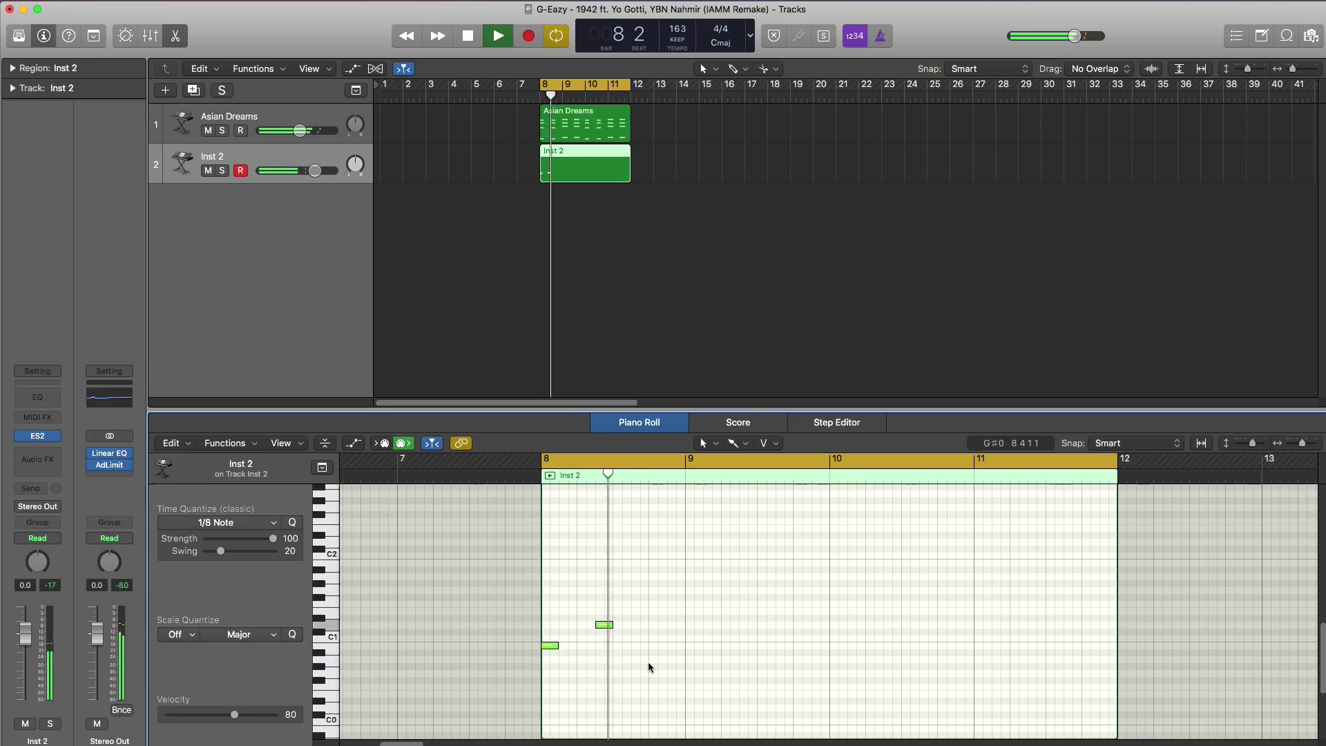
{"action": "key", "text": "space"}
{"action": "key", "text": "space"}
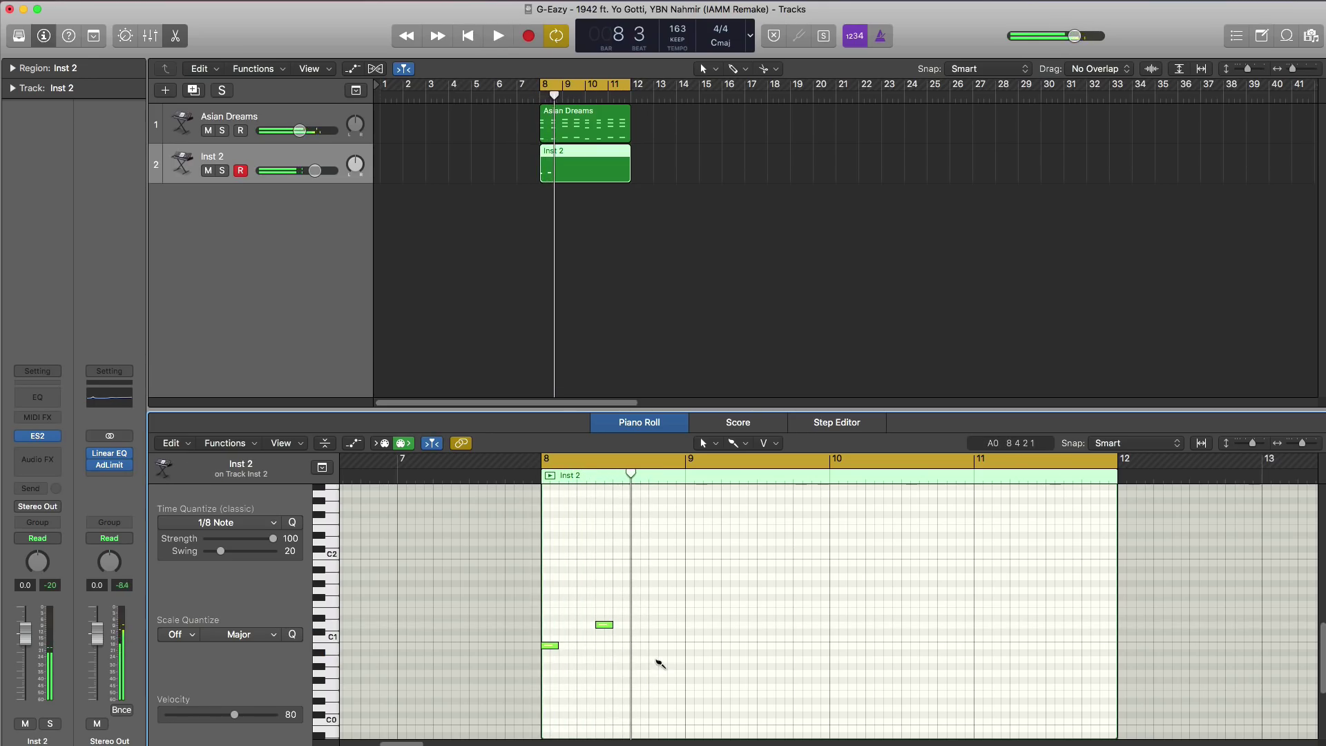
Add a bass note on beat 4 of bar 8, audition it at A0, move it down to G0, and replay the loop.
{"action": "left_click", "coordinate": [654, 659]}
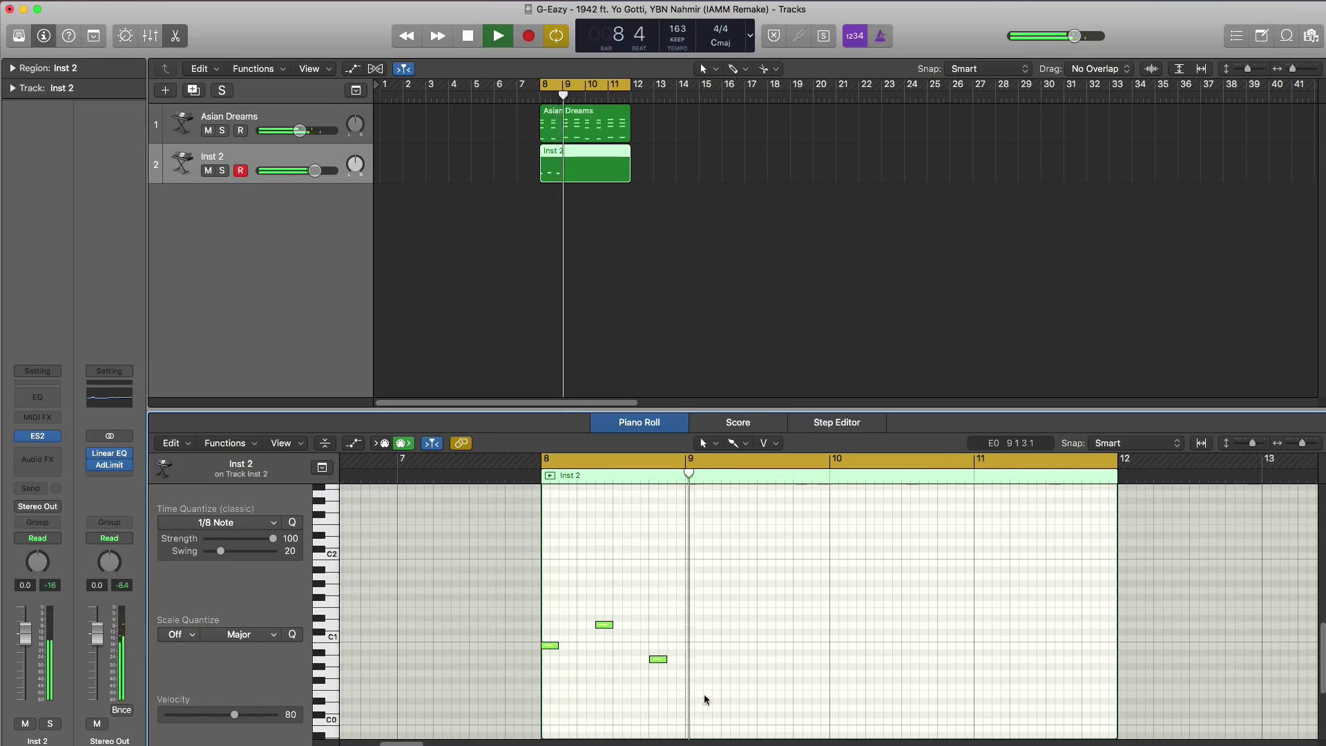
{"action": "key", "text": "space"}
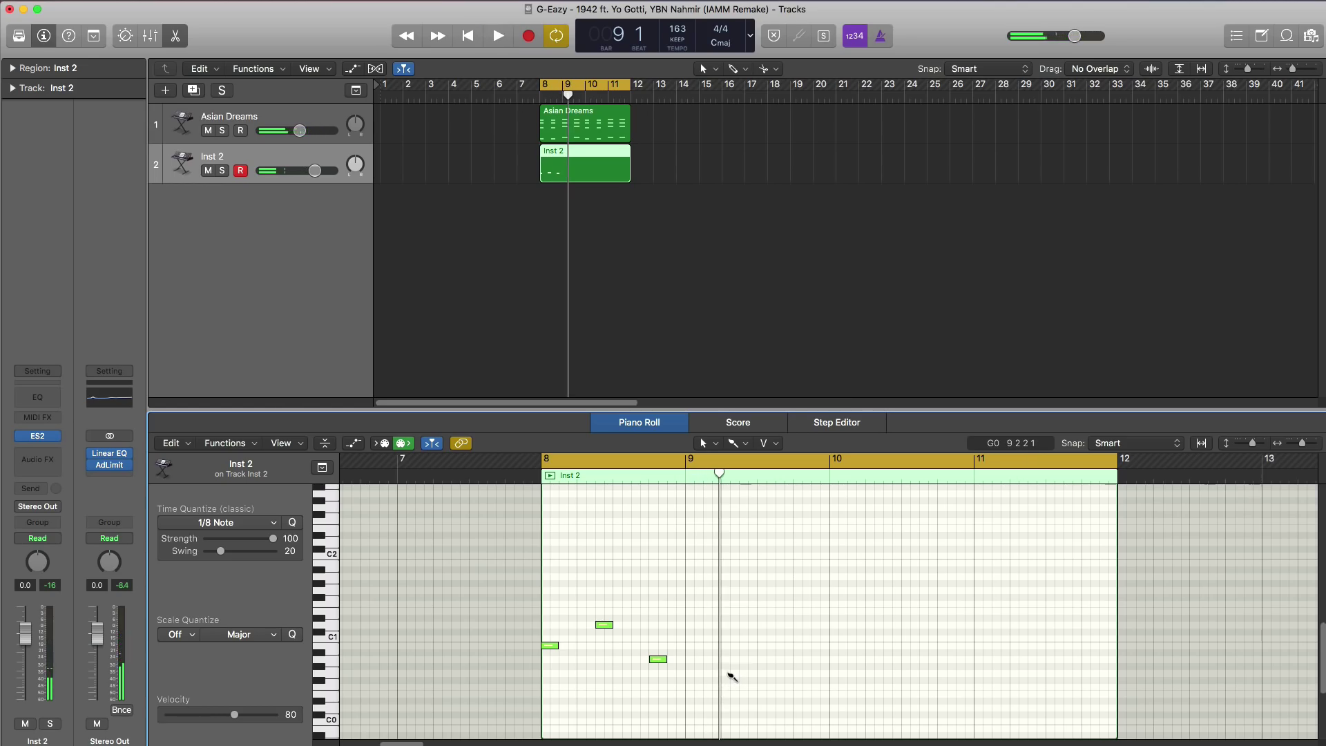
{"action": "key", "text": "space"}
{"action": "key", "text": "space"}
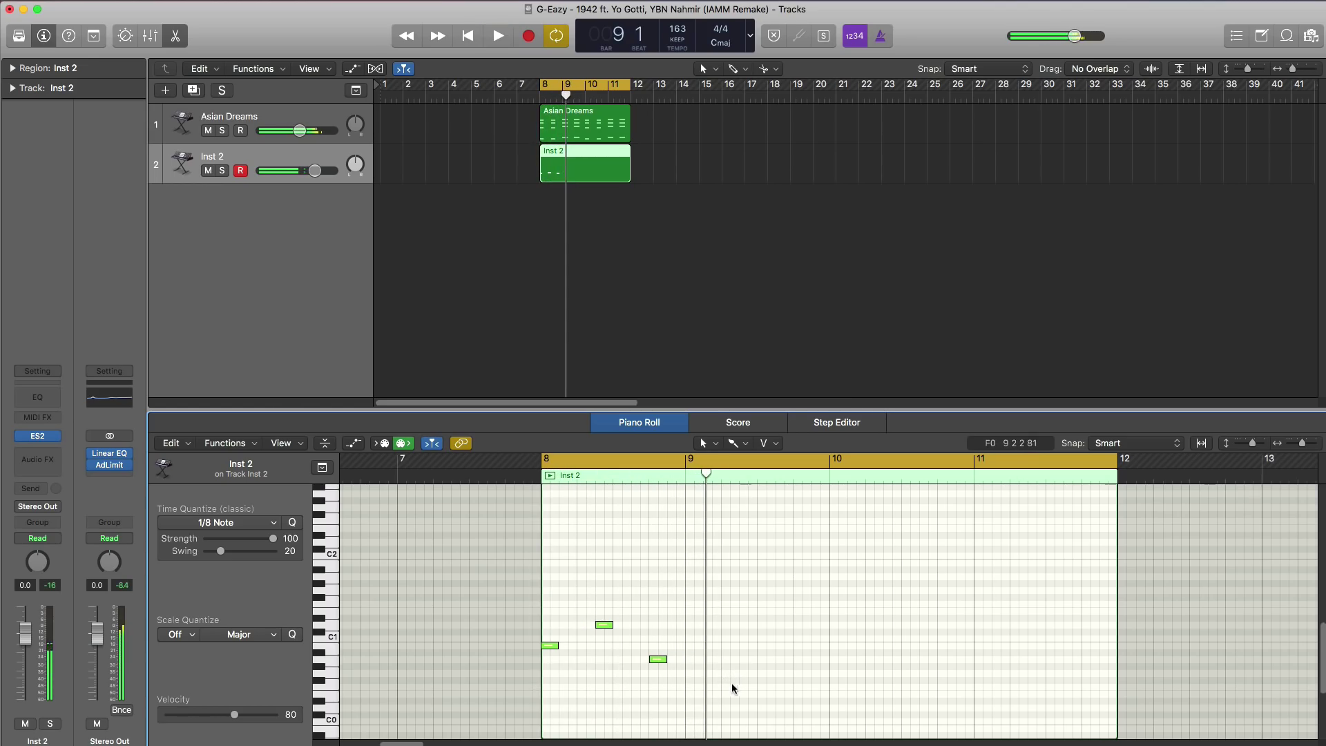
{"action": "left_click_drag", "start_coordinate": [660, 660], "coordinate": [658, 674]}
{"action": "key", "text": "space"}
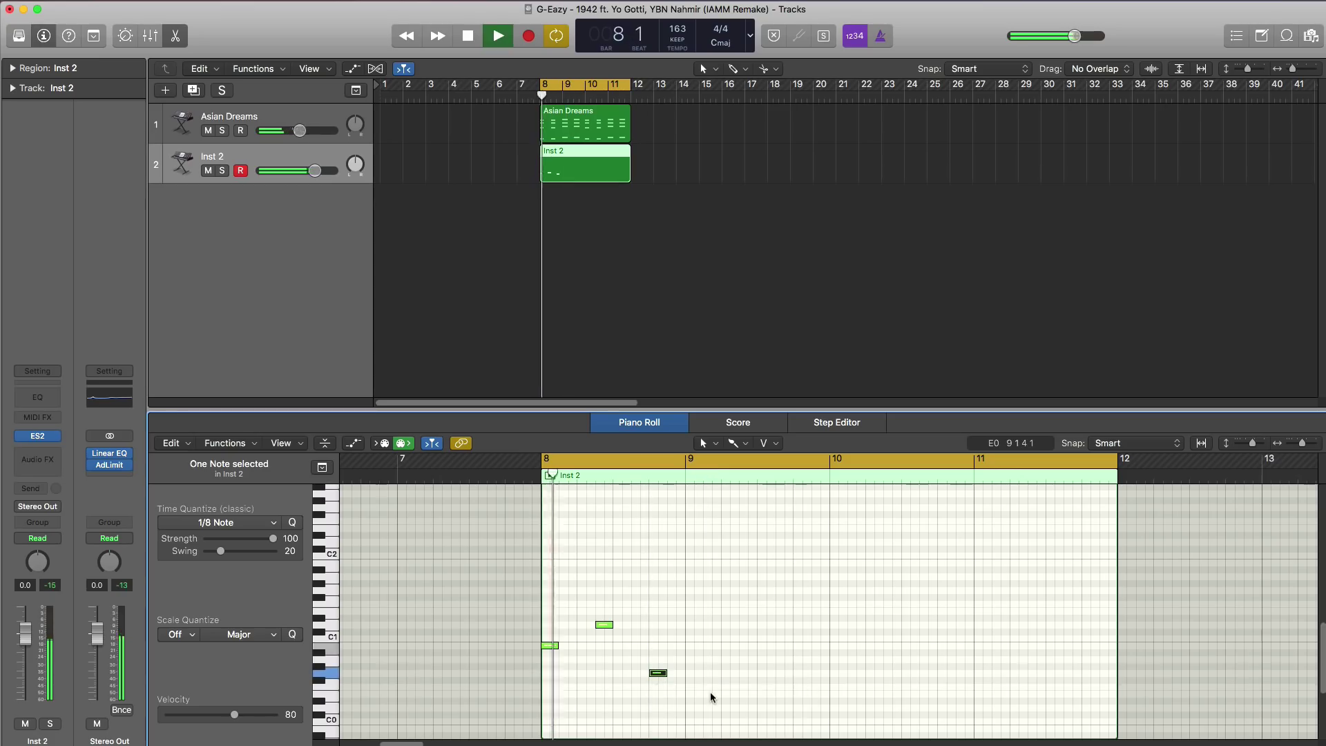
{"action": "key", "text": "space"}
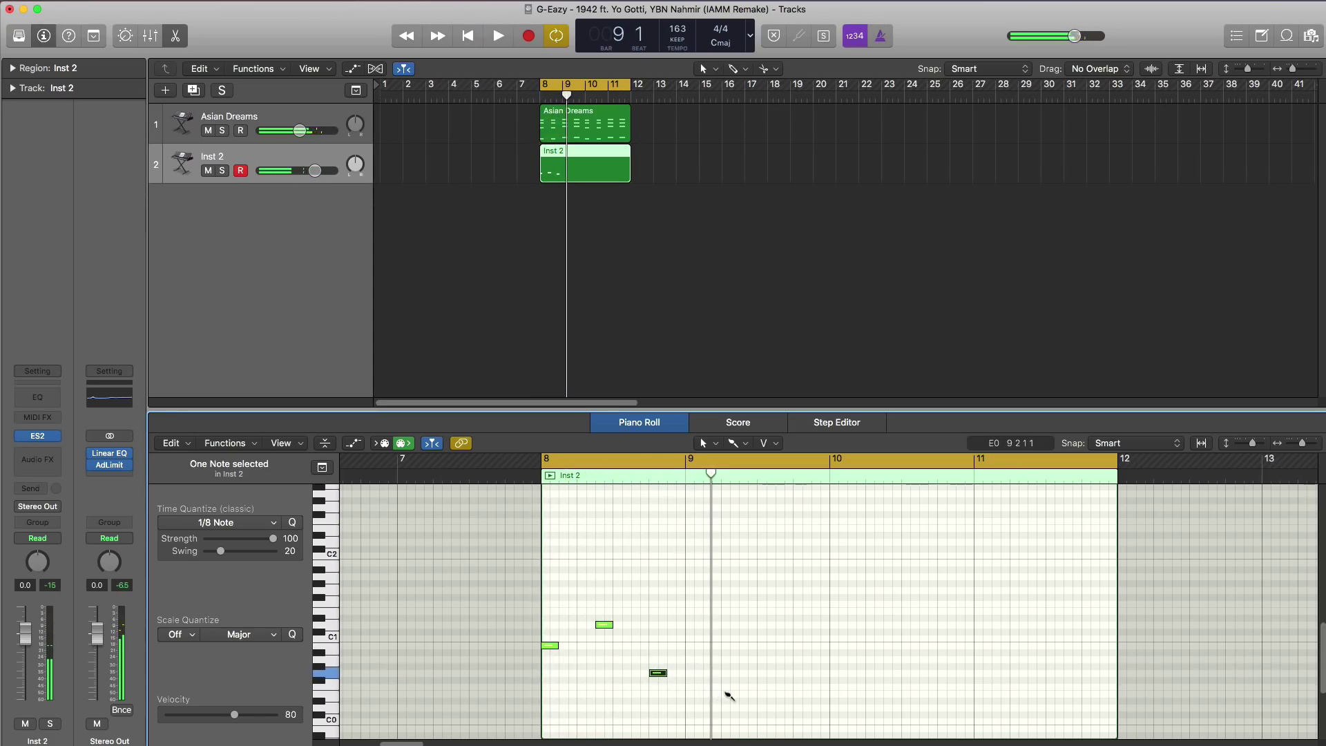
Add an E0 bass note on beat 2 of bar 9 and play the bass line with the chords.
{"action": "left_click", "coordinate": [725, 694]}
{"action": "key", "text": "space"}
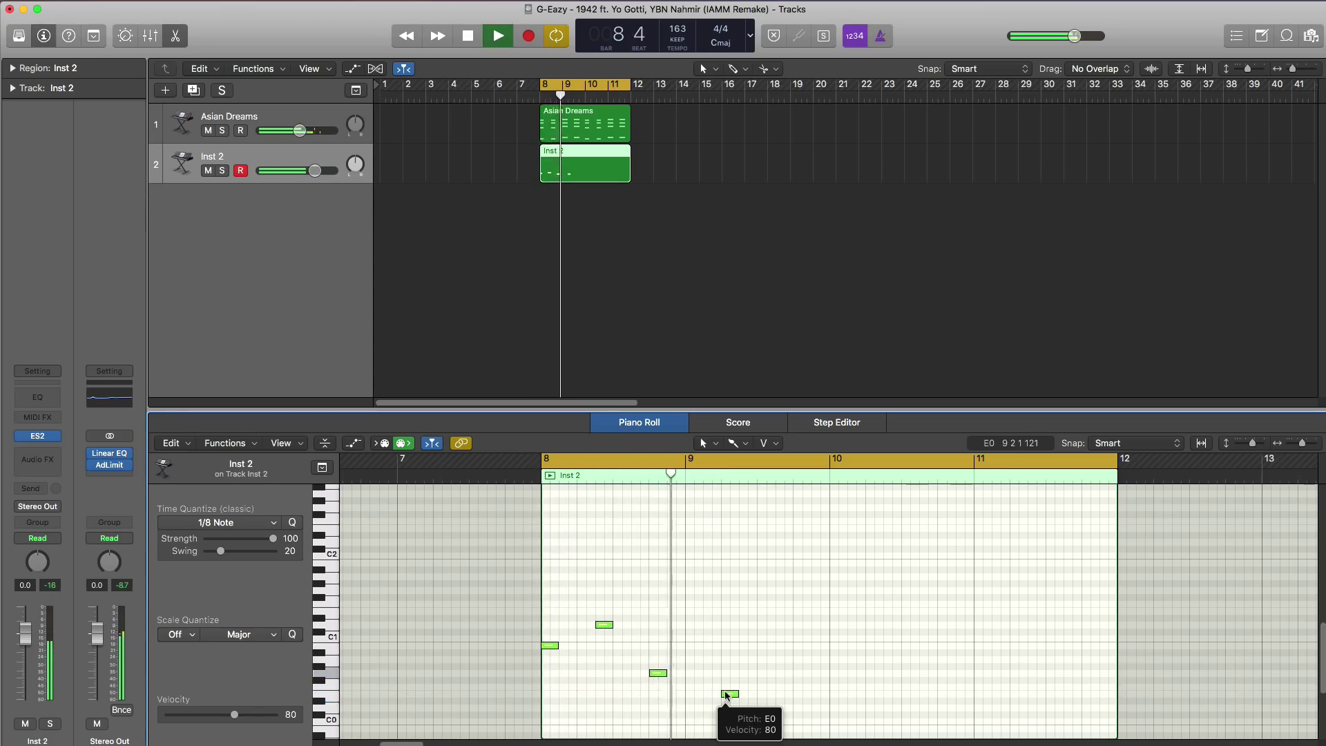
{"action": "key", "text": "space"}
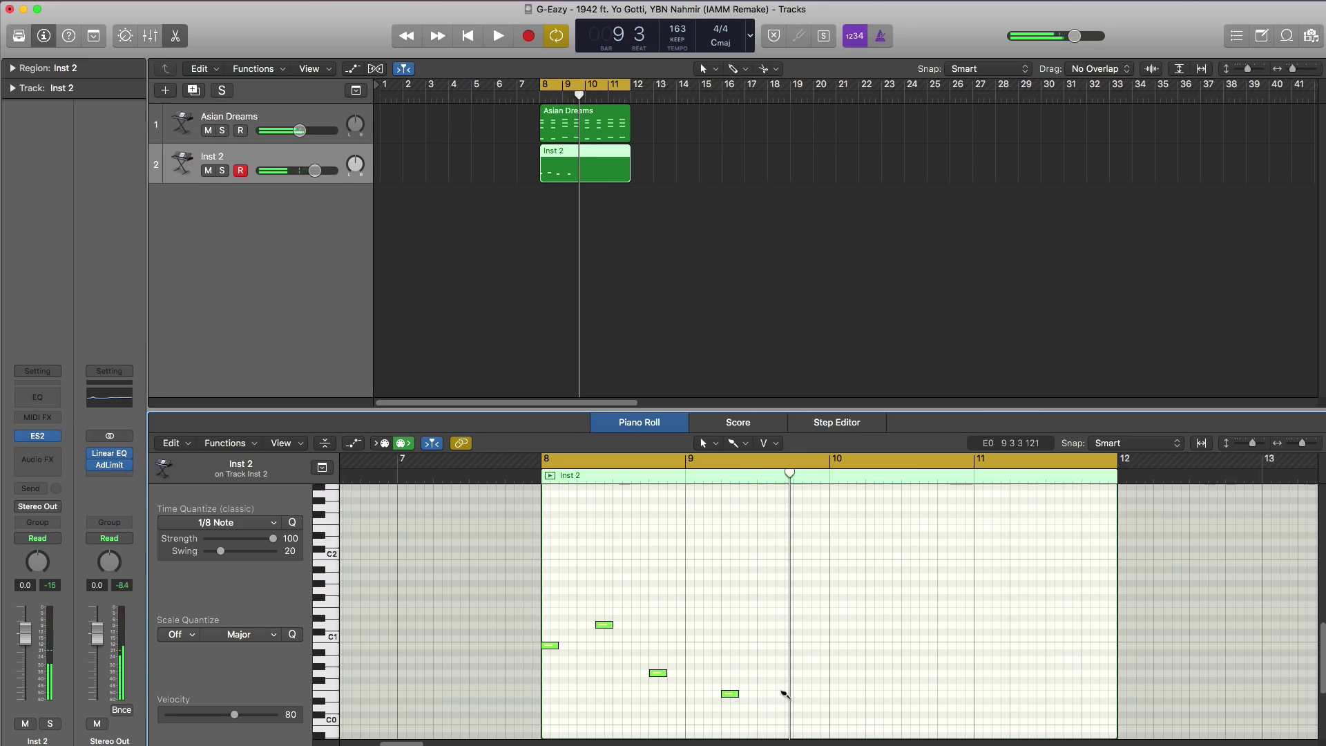
Add an E0 bass note on the second half of beat 3 in bar 9 and play the loop.
{"action": "left_click", "coordinate": [784, 693]}
{"action": "key", "text": "space"}
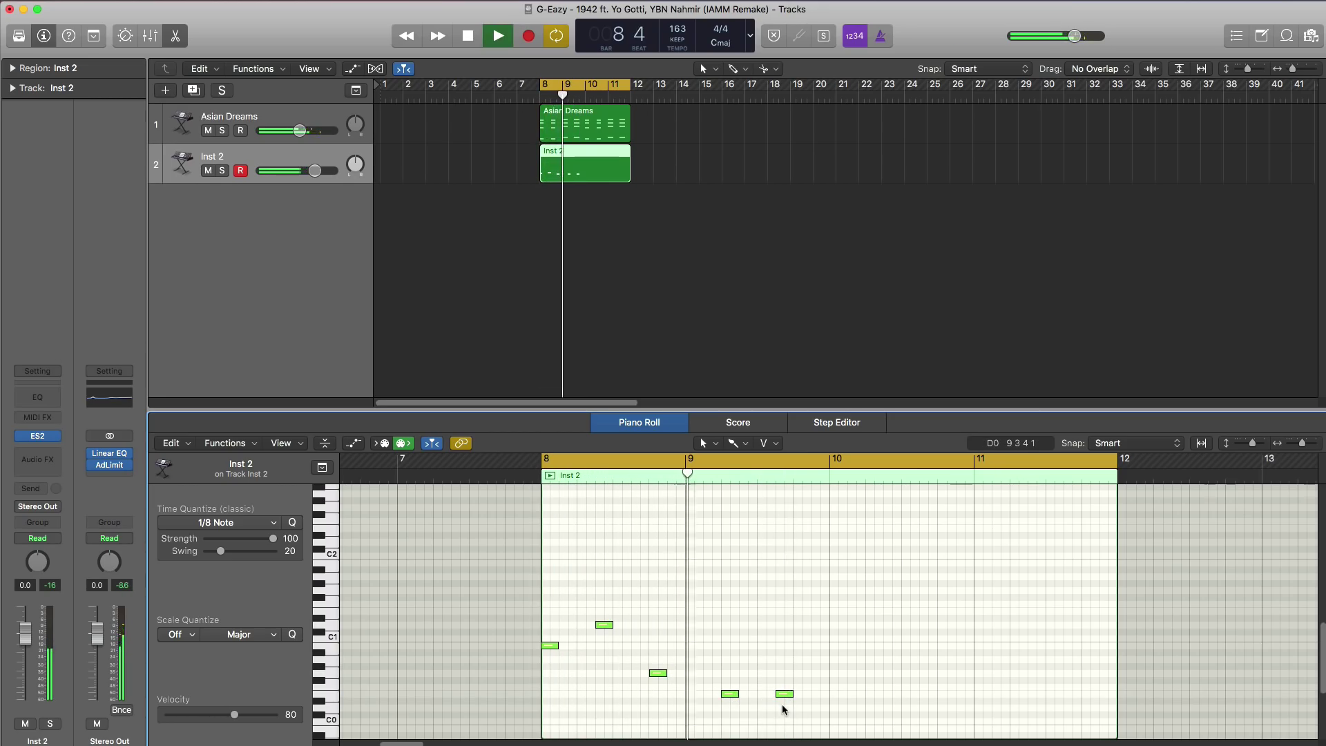
{"action": "key", "text": "space"}
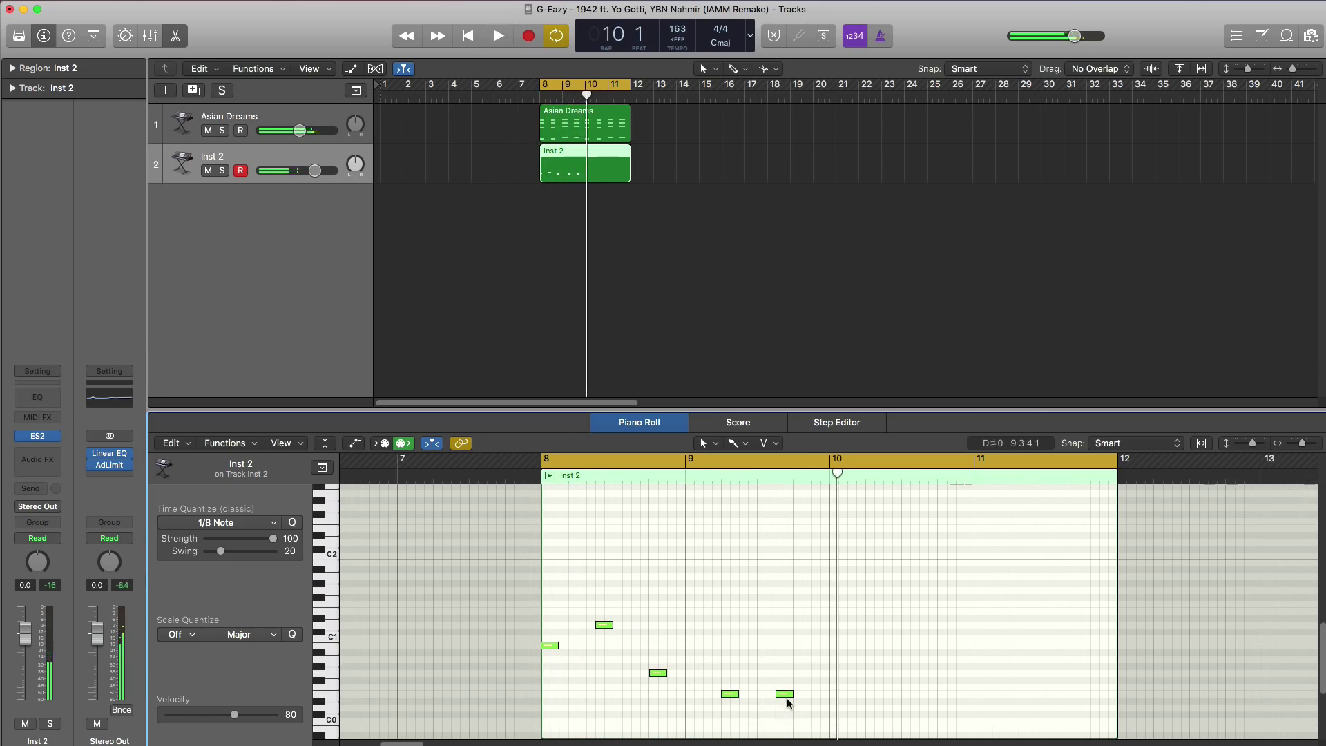
Copy the five bass notes so the pattern repeats from bar 10, and play the loop.
{"action": "left_click_drag", "start_coordinate": [797, 703], "coordinate": [841, 650]}
{"action": "key", "text": "space"}
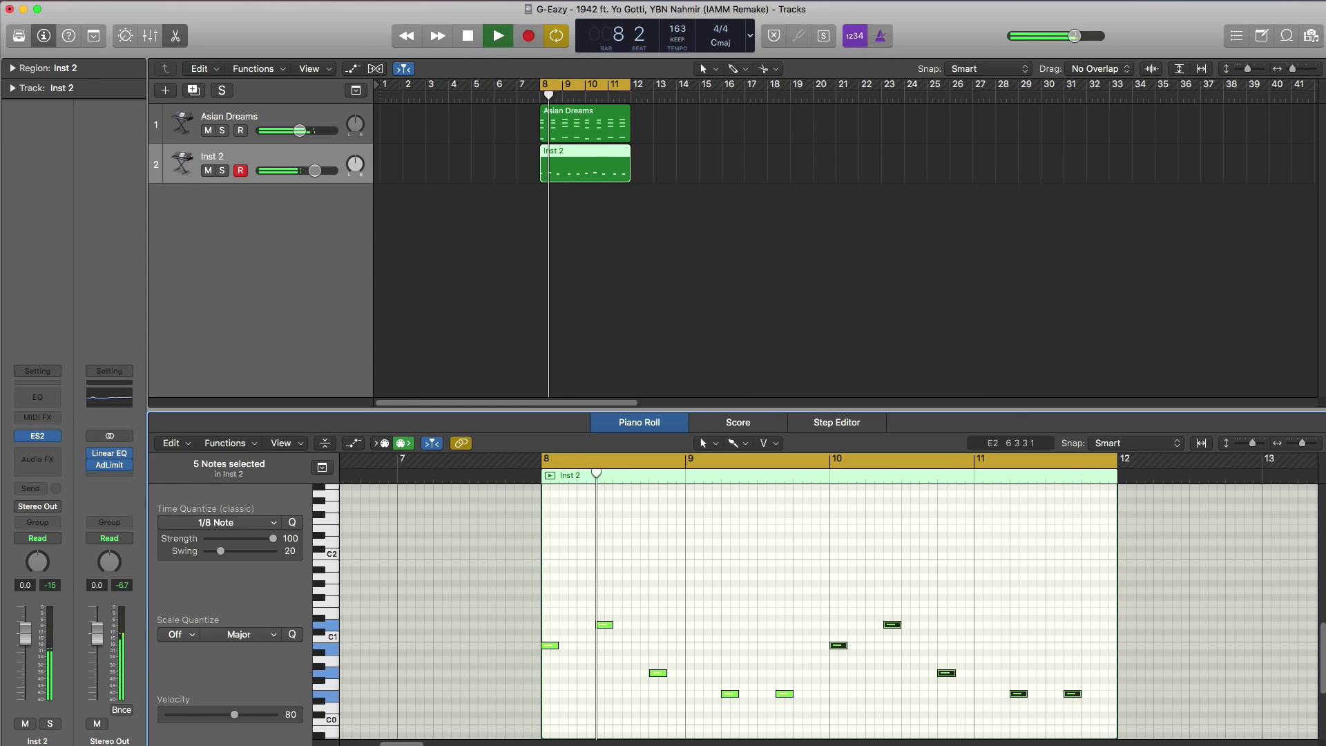
{"action": "key", "text": "space"}
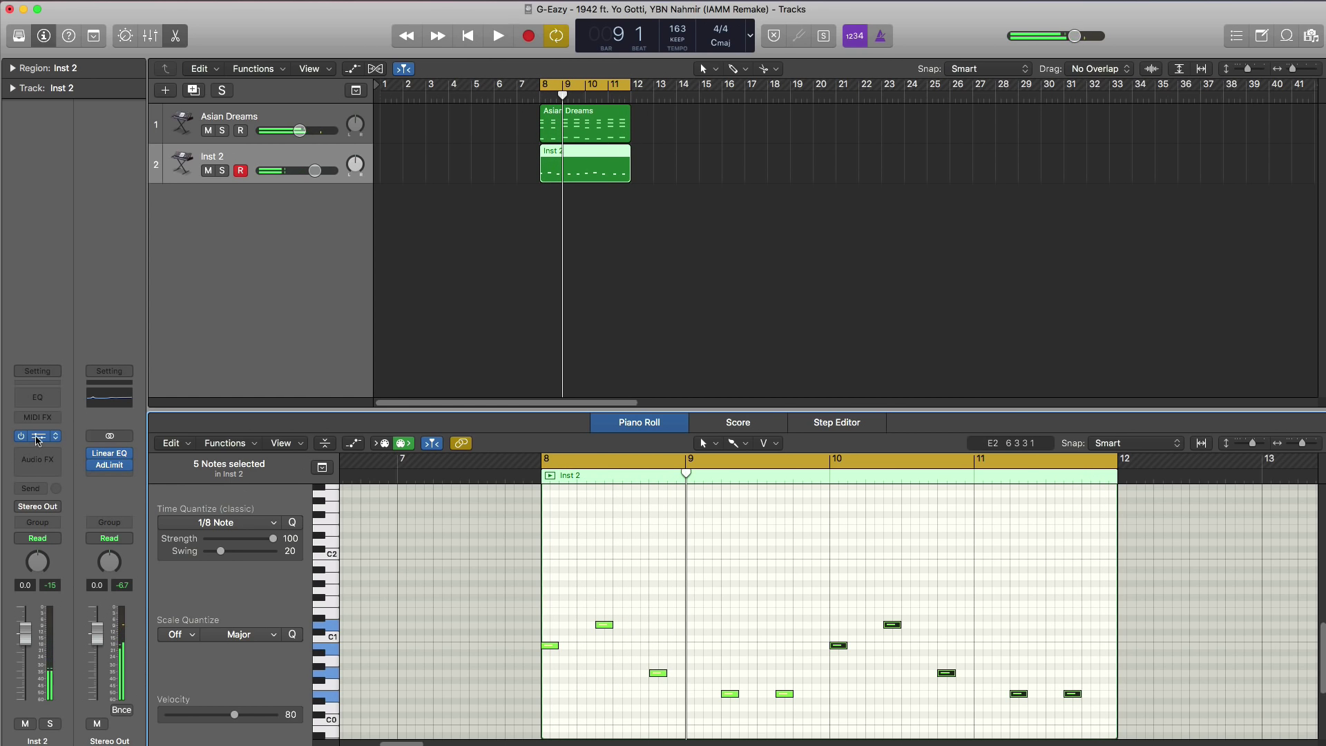
In the Inst 2 track's ES2, switch off oscillators 2 and 3, set oscillator 1 to a sine wave, and play the loop.
{"action": "left_click", "coordinate": [38, 437]}
{"action": "left_click_drag", "start_coordinate": [298, 61], "coordinate": [630, 90]}
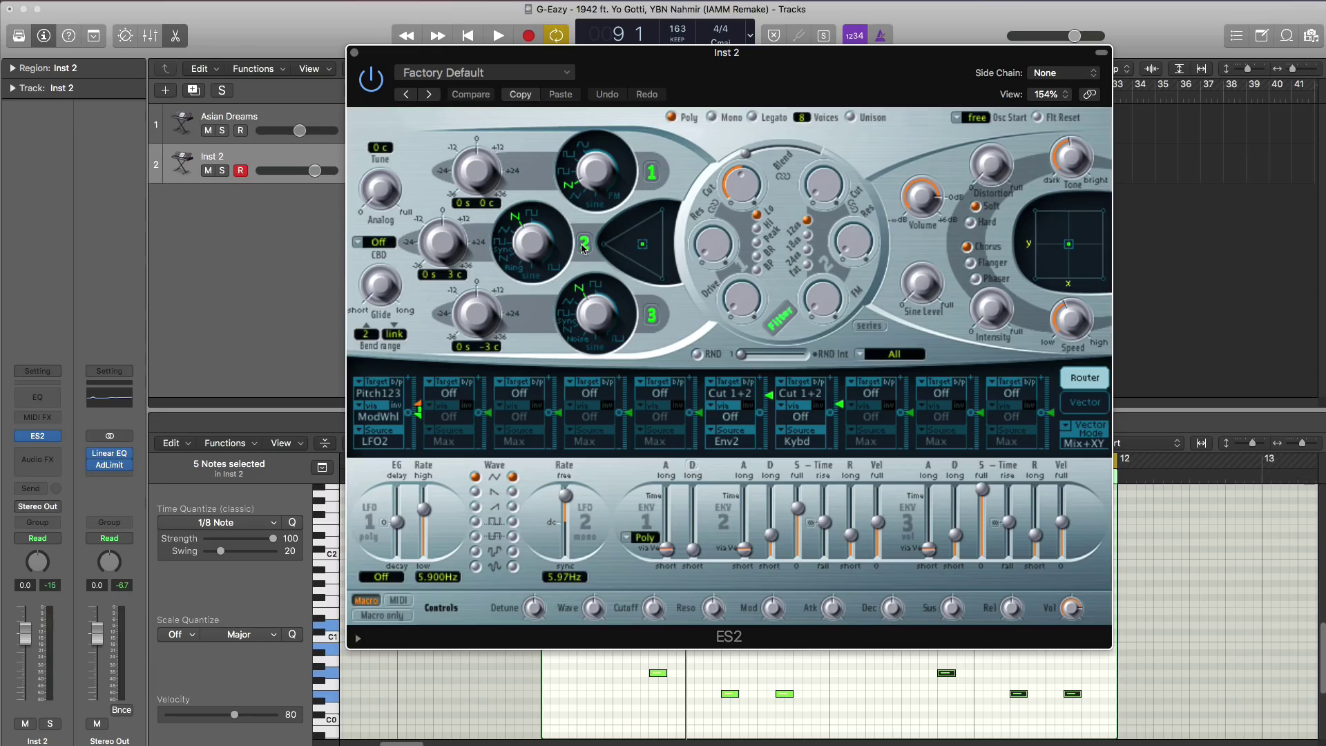
{"action": "left_click", "coordinate": [647, 313]}
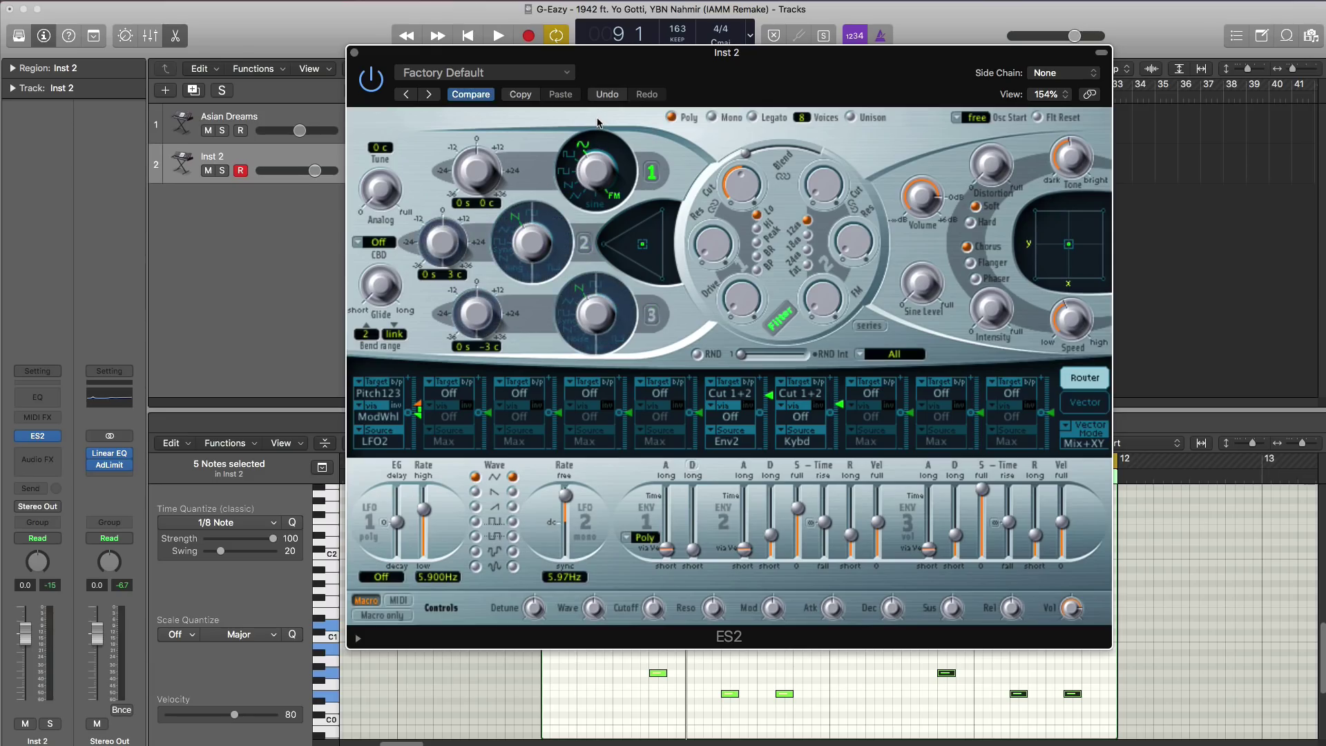
{"action": "key", "text": "space"}
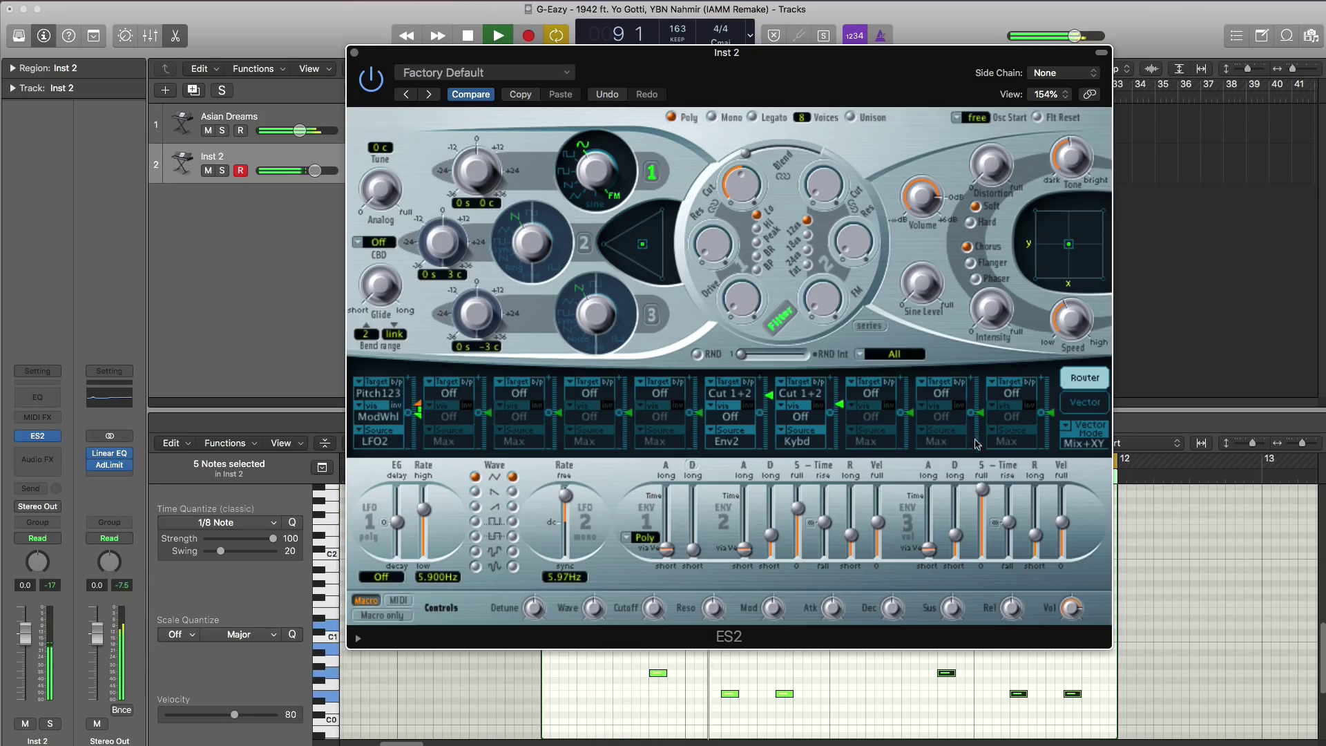
{"action": "key", "text": "space"}
Shift the ES2 oscillator mix fully to oscillator 1 and play the bass with the chords.
{"action": "mouse_move", "coordinate": [646, 246]}
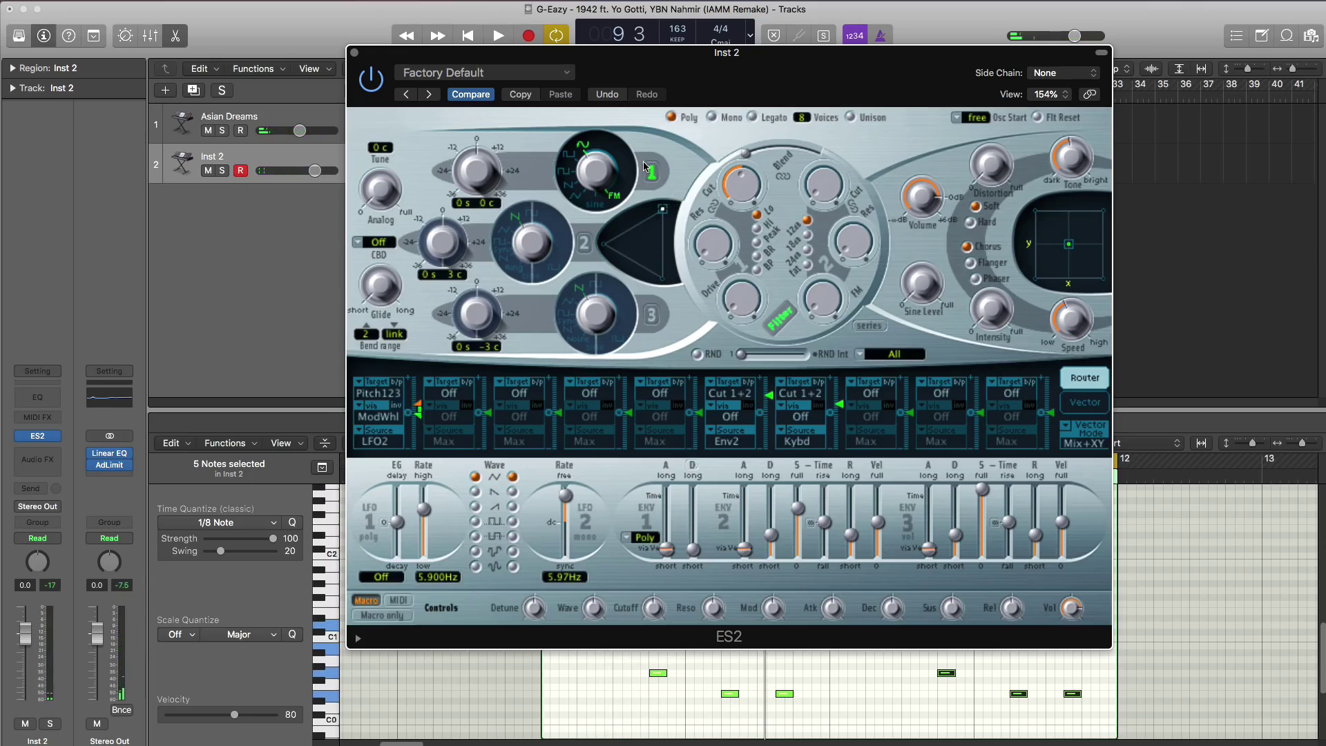
{"action": "key", "text": "space"}
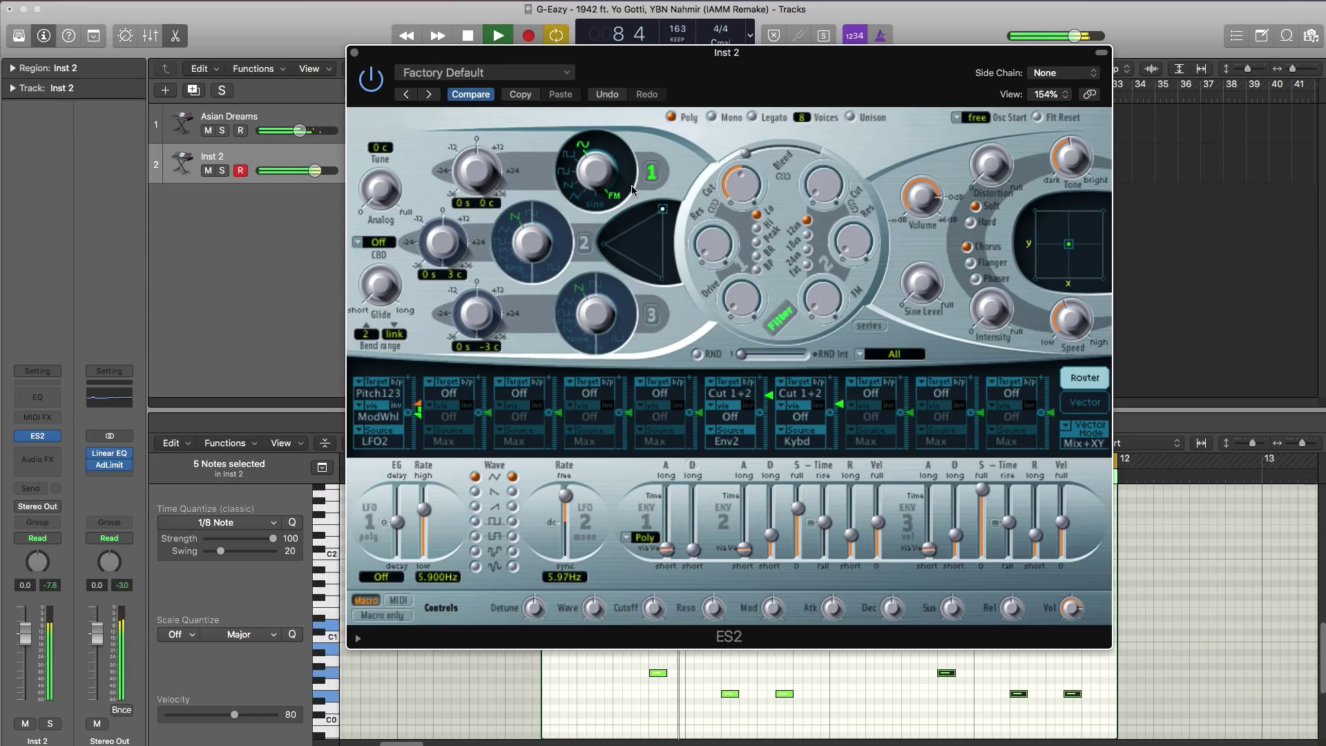
{"action": "key", "text": "space"}
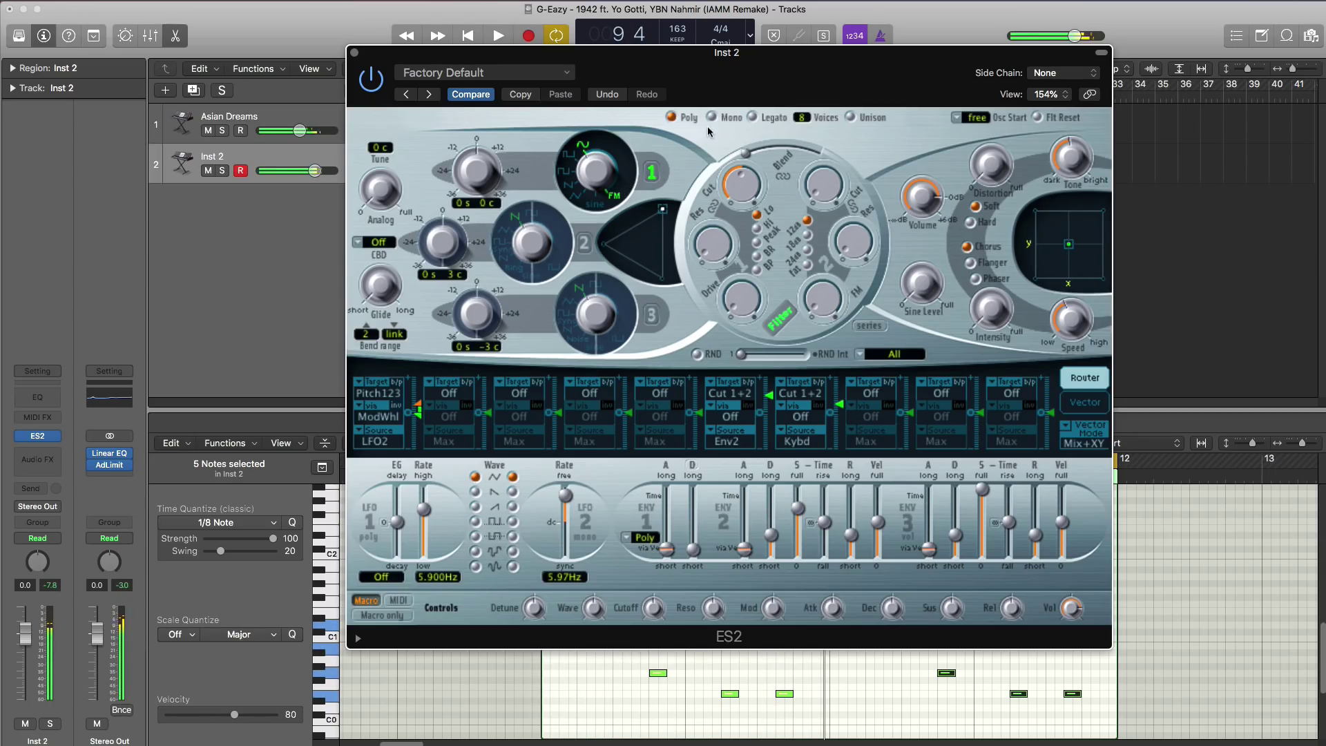
Set the ES2 voice mode to Mono and enable Unison, playing the loop after each change.
{"action": "left_click", "coordinate": [712, 117]}
{"action": "key", "text": "space"}
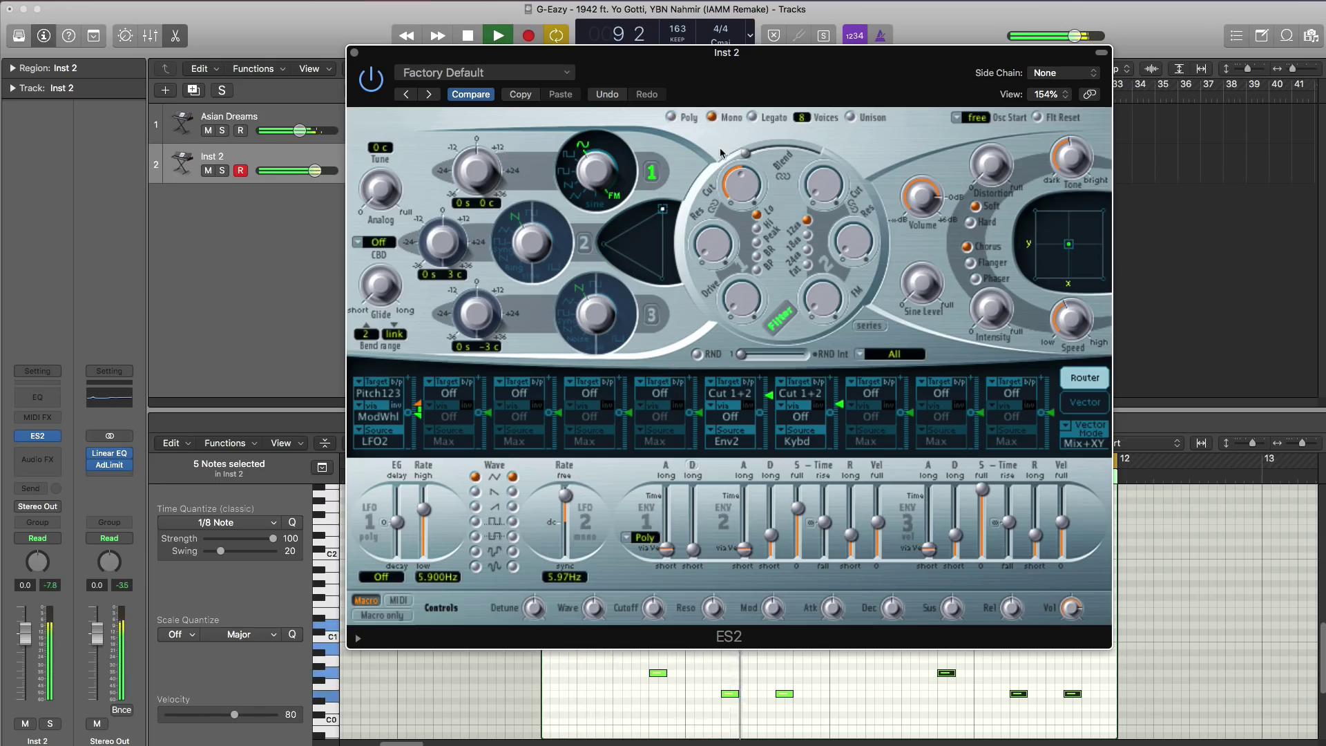
{"action": "key", "text": "space"}
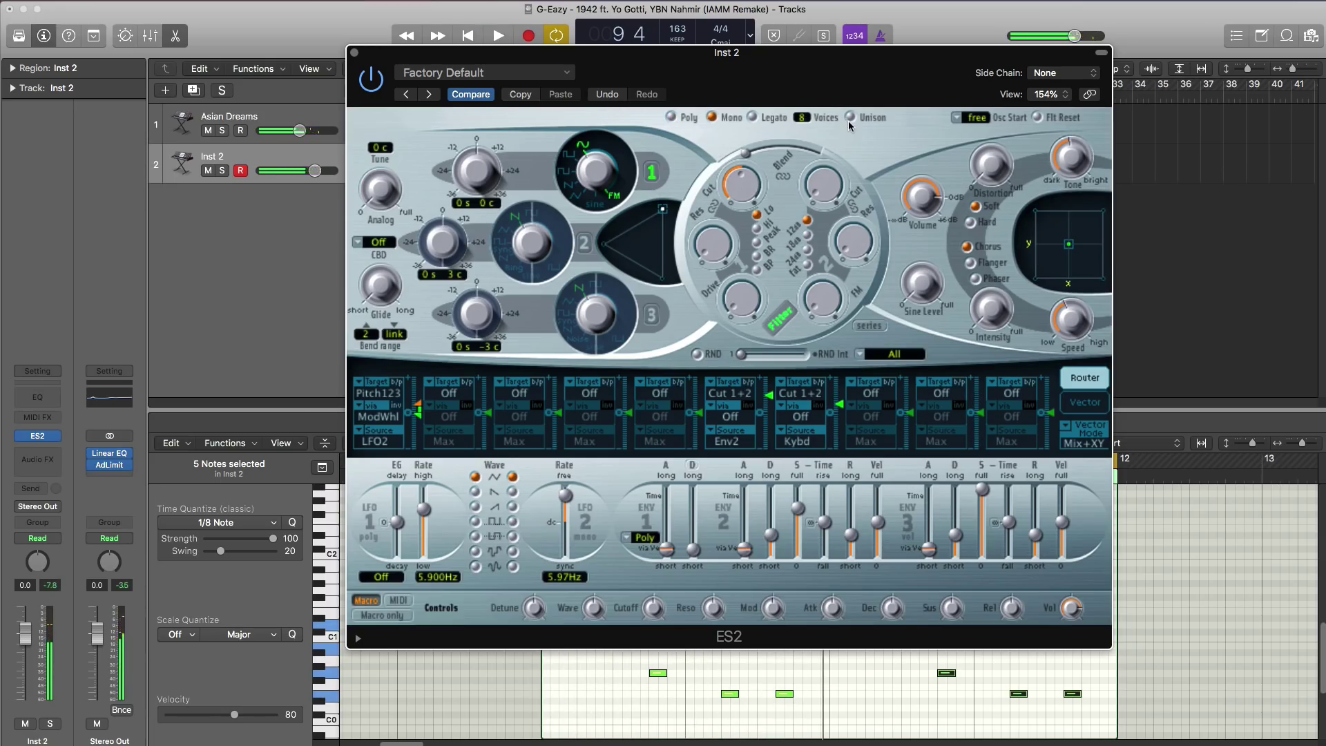
{"action": "left_click", "coordinate": [850, 125]}
{"action": "key", "text": "space"}
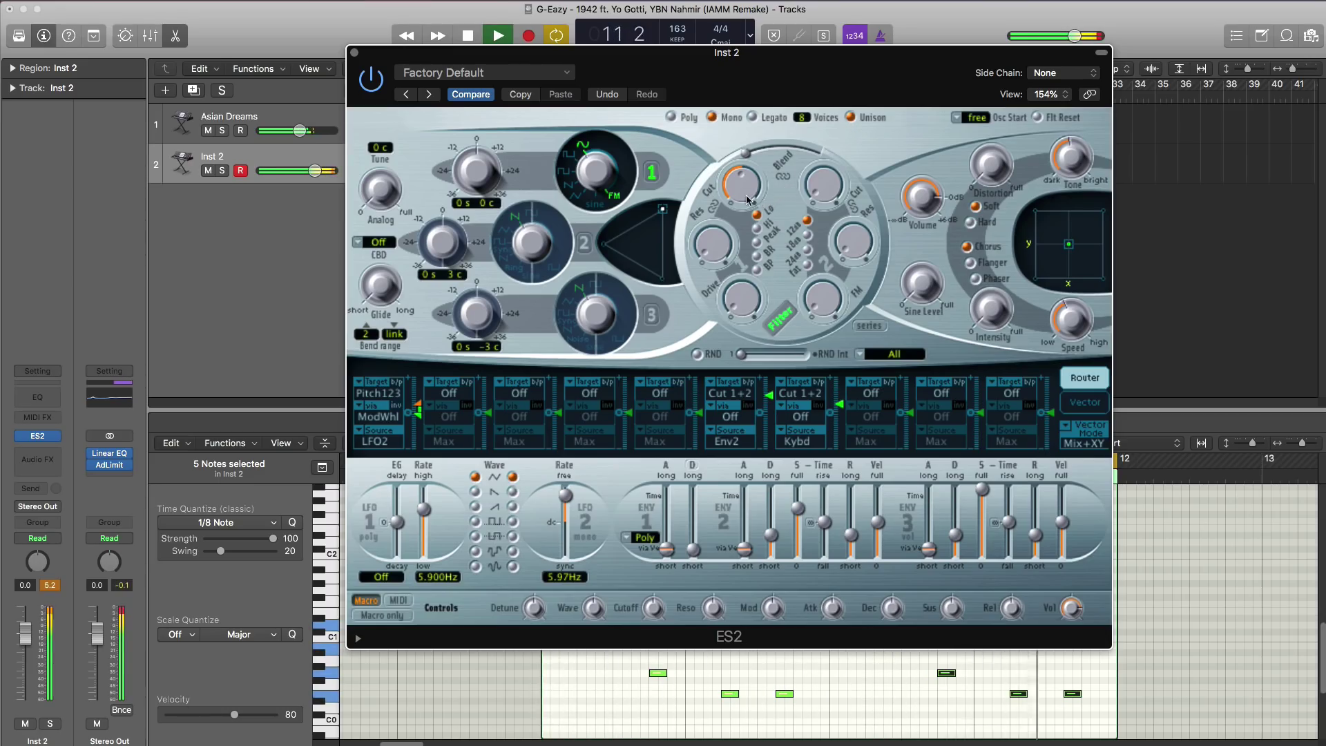
{"action": "key", "text": "space"}
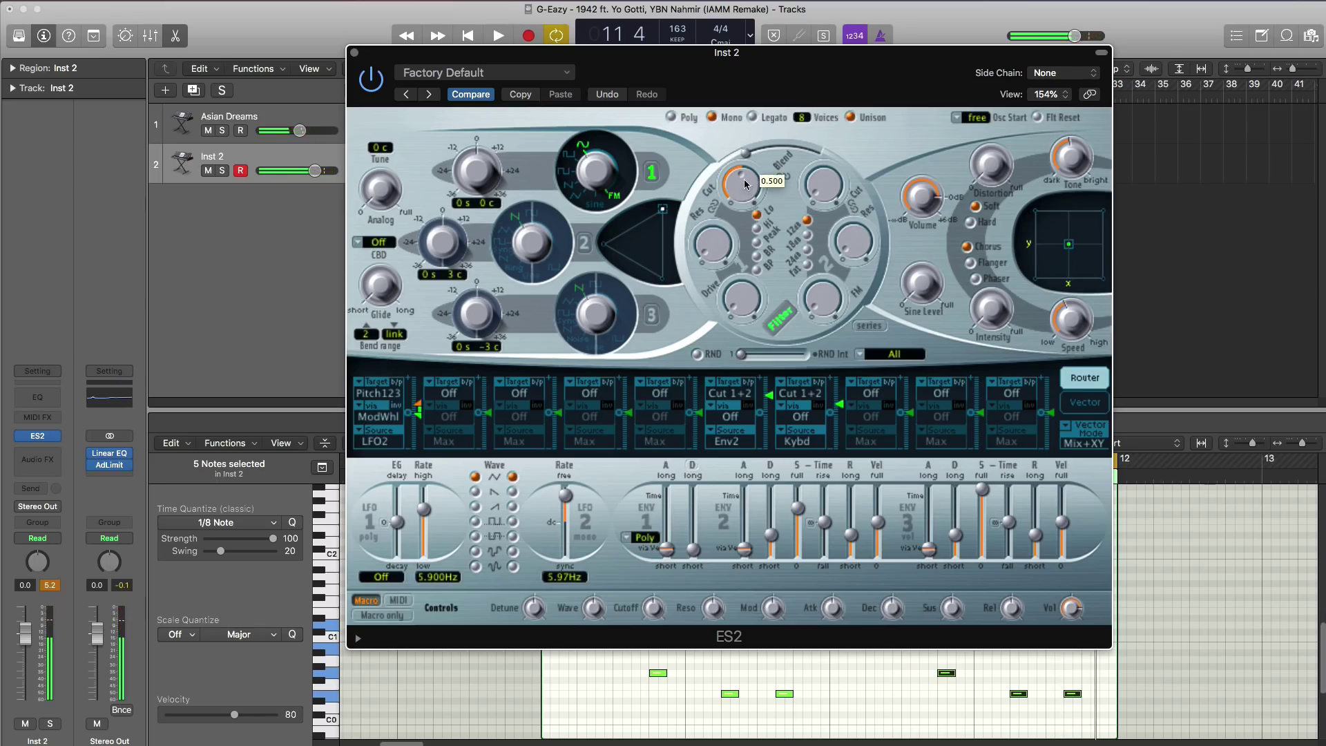
Lower the ES2 filter 1 cutoff to about 0.046 and raise its drive, auditioning the bass.
{"action": "left_click_drag", "start_coordinate": [745, 184], "coordinate": [730, 234]}
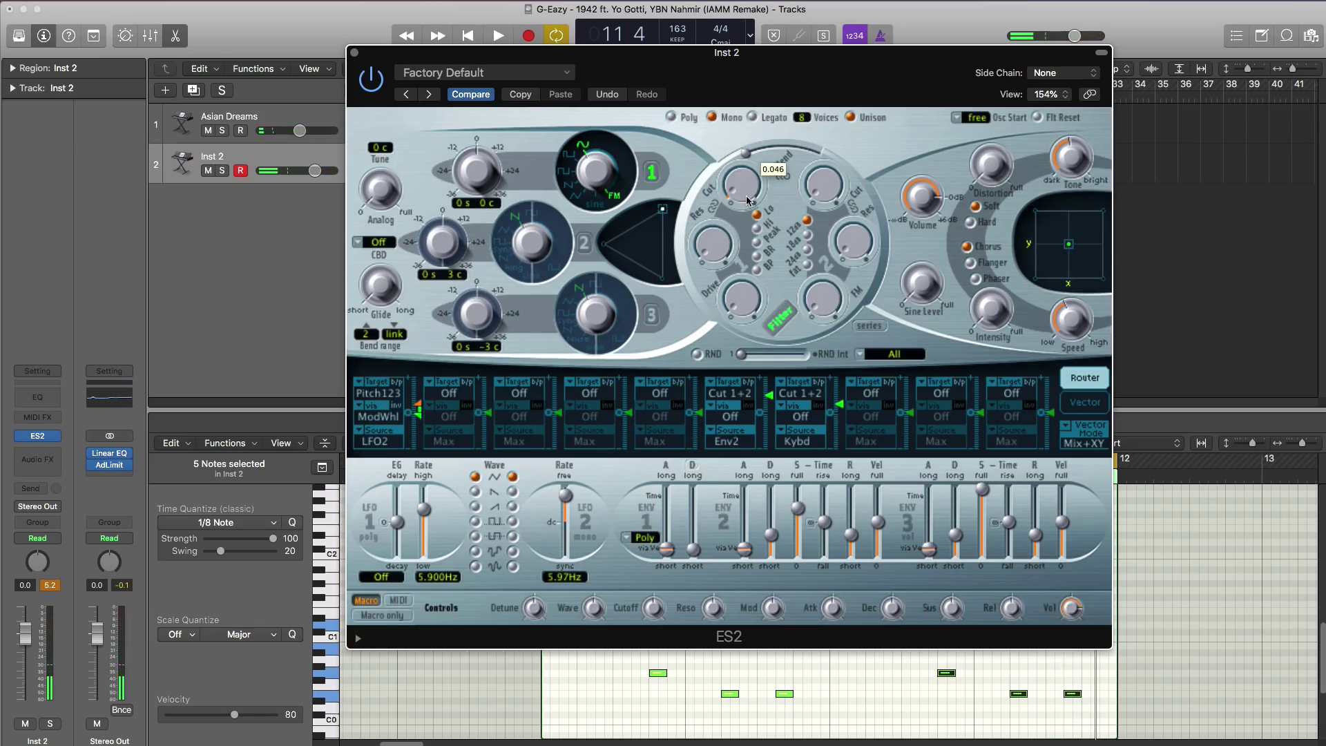
{"action": "key", "text": "space"}
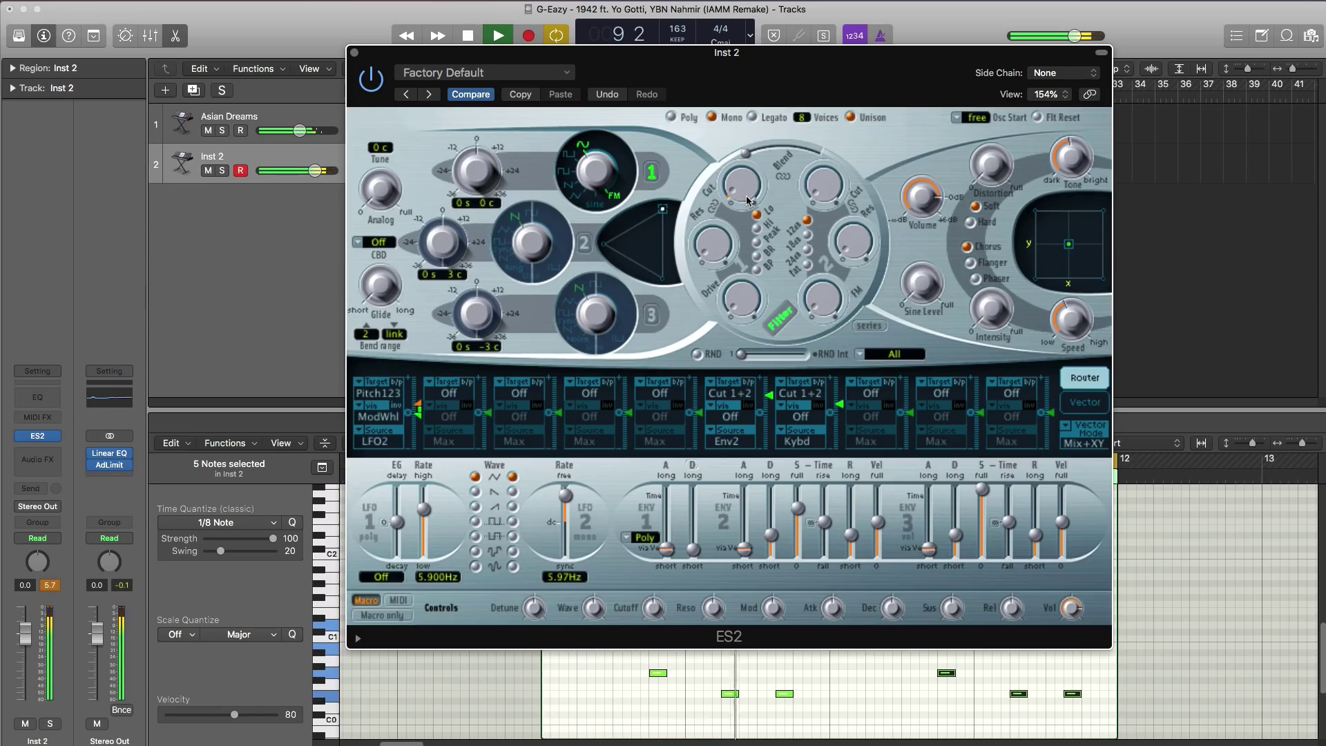
{"action": "key", "text": "space"}
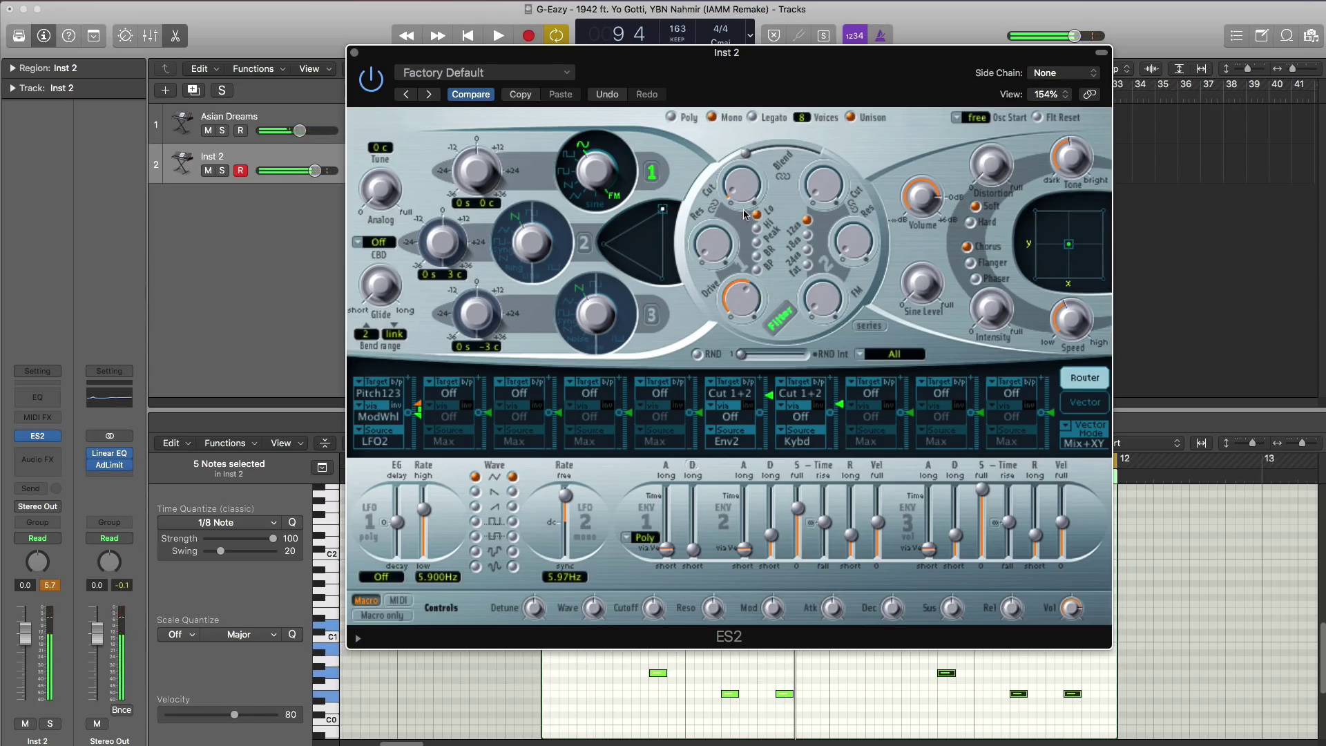
{"action": "key", "text": "space"}
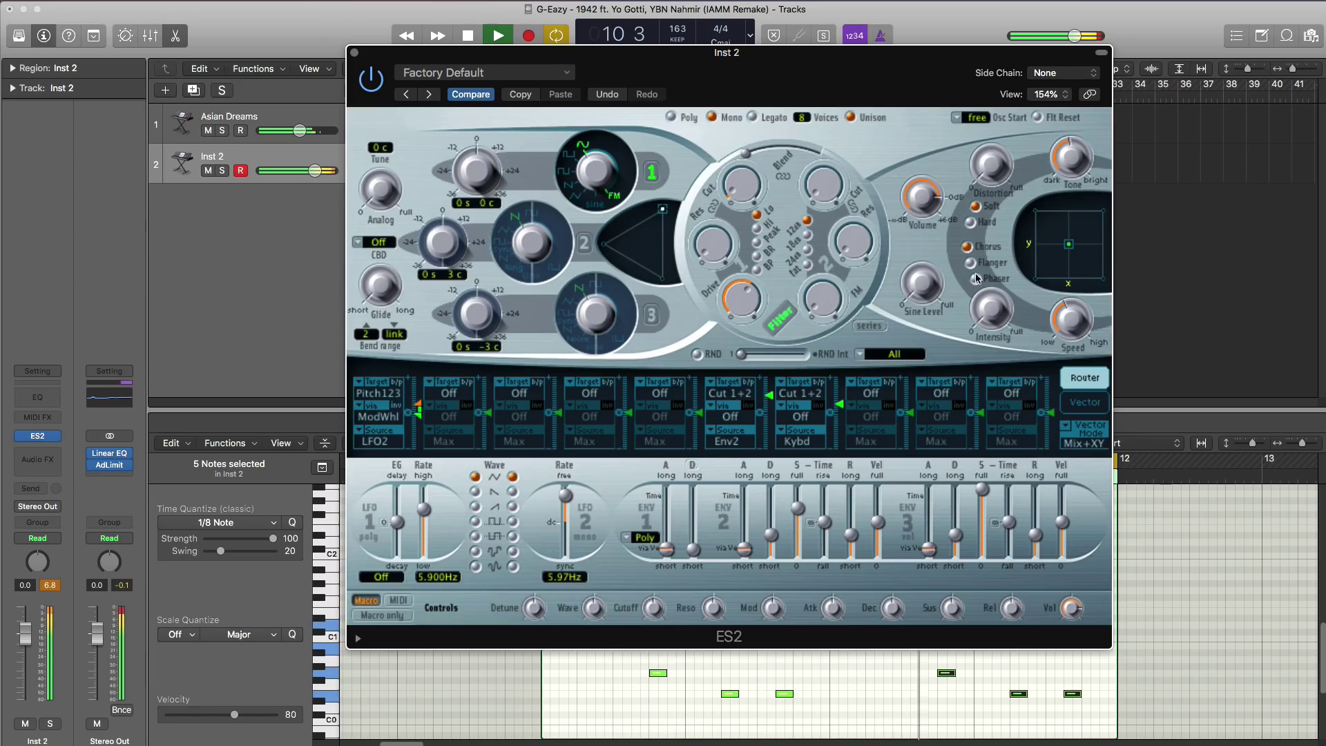
Turn the ES2 distortion tone toward dark, raise the soft distortion amount, and play the loop.
{"action": "mouse_move", "coordinate": [1062, 175]}
{"action": "key", "text": "space"}
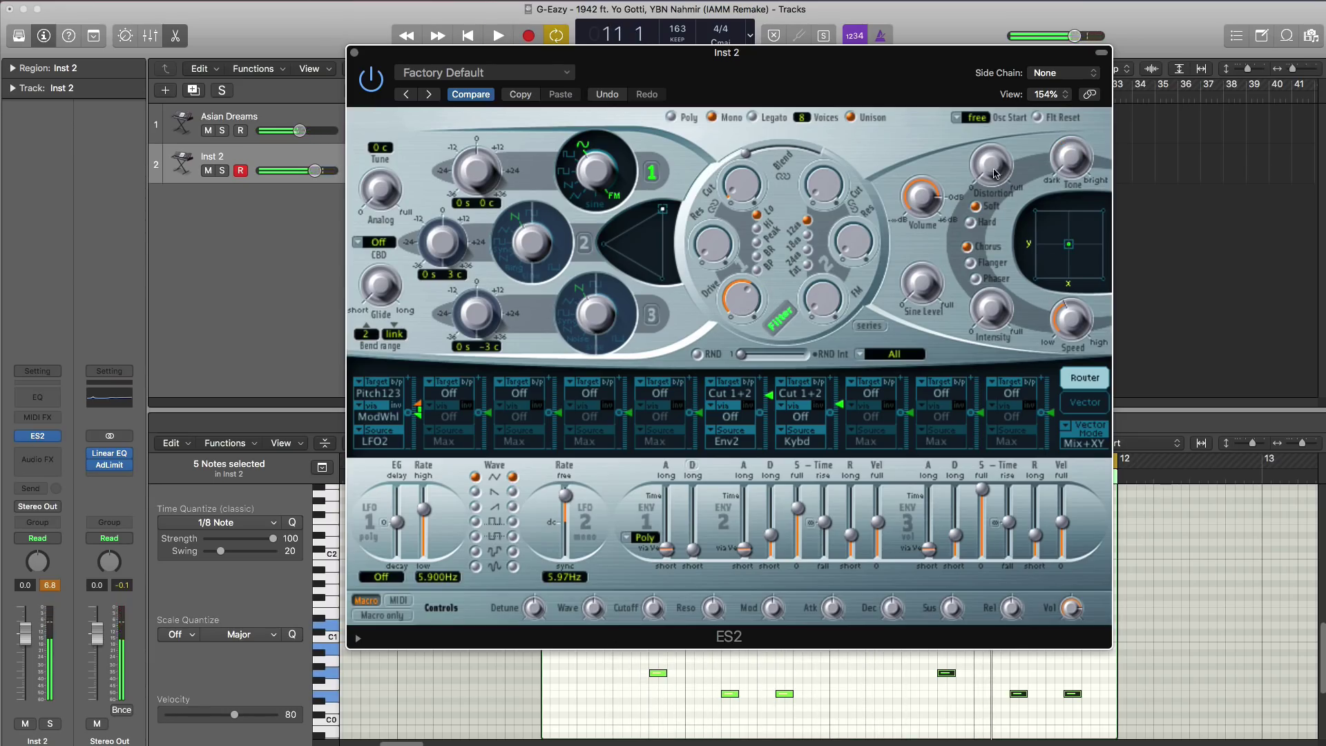
{"action": "left_click_drag", "start_coordinate": [995, 173], "coordinate": [985, 141]}
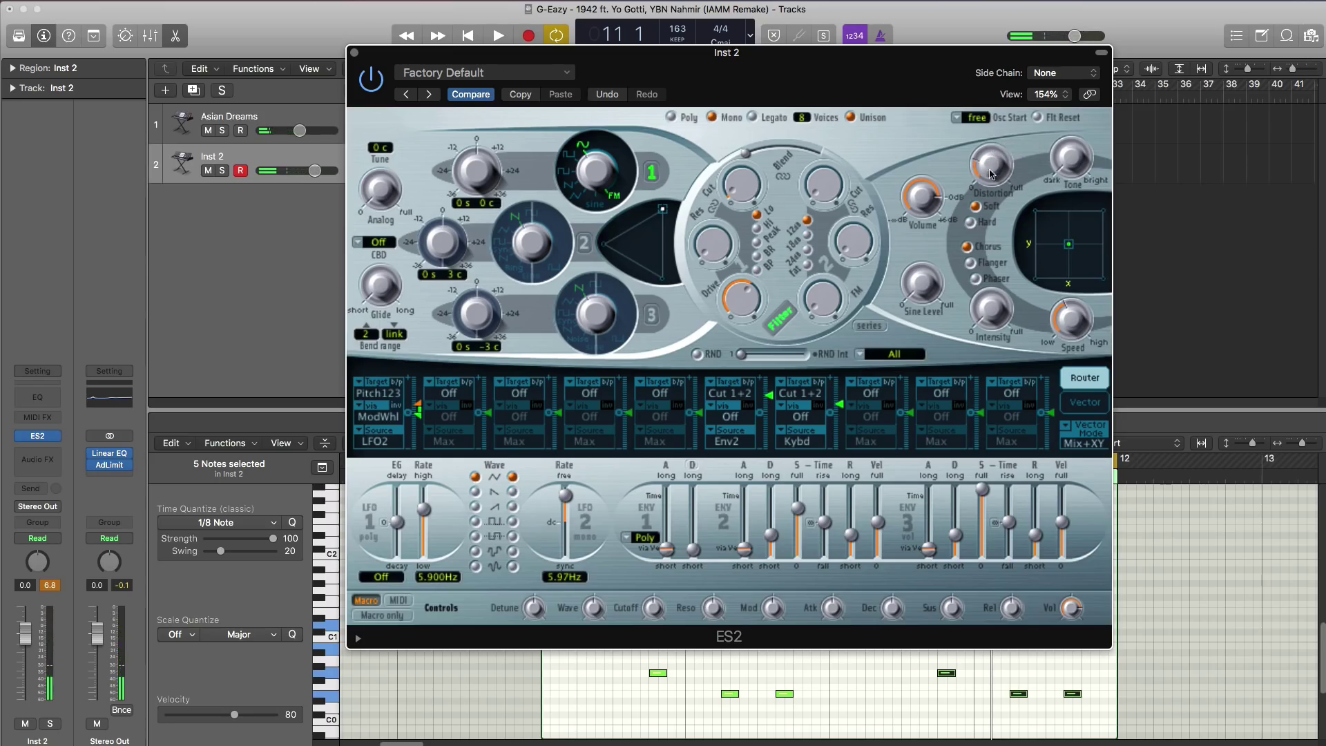
{"action": "key", "text": "space"}
{"action": "mouse_move", "coordinate": [988, 163]}
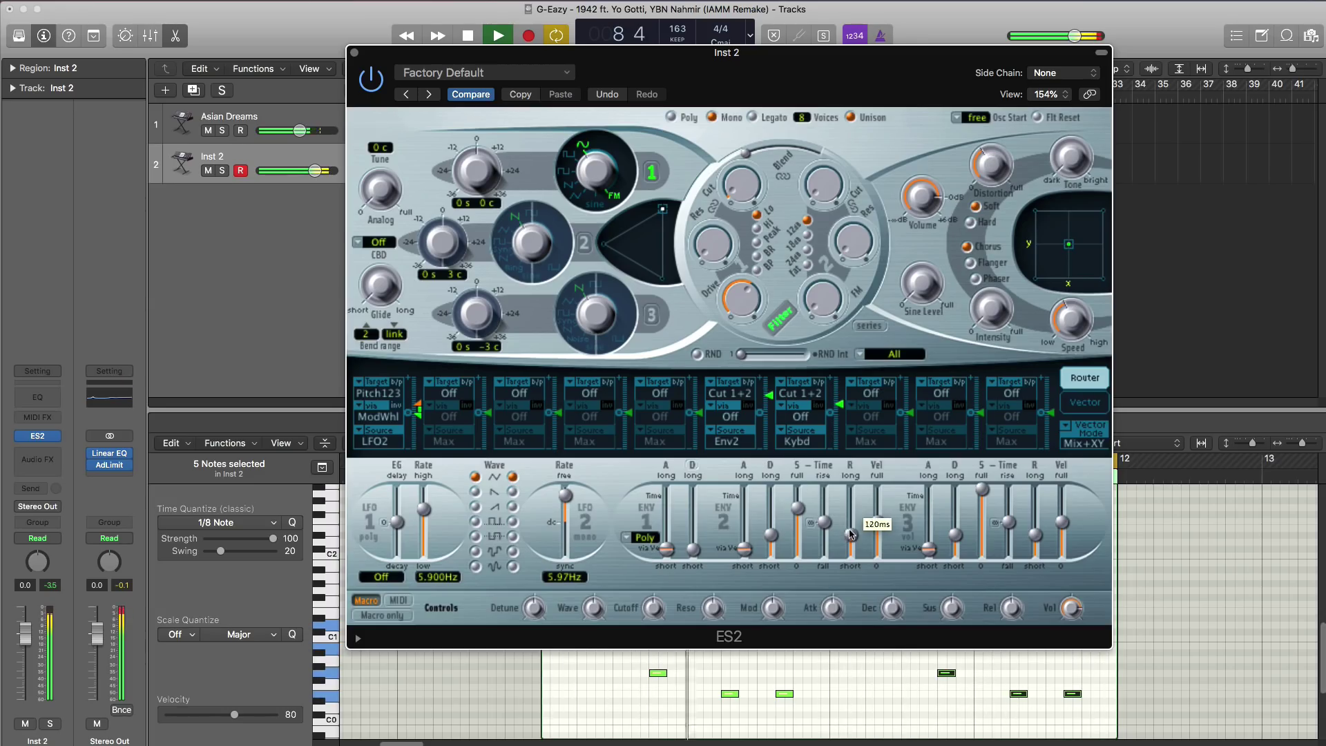
Lengthen the ES2 envelope 2 release to 1700 ms and replay the loop.
{"action": "left_click_drag", "start_coordinate": [851, 534], "coordinate": [855, 513]}
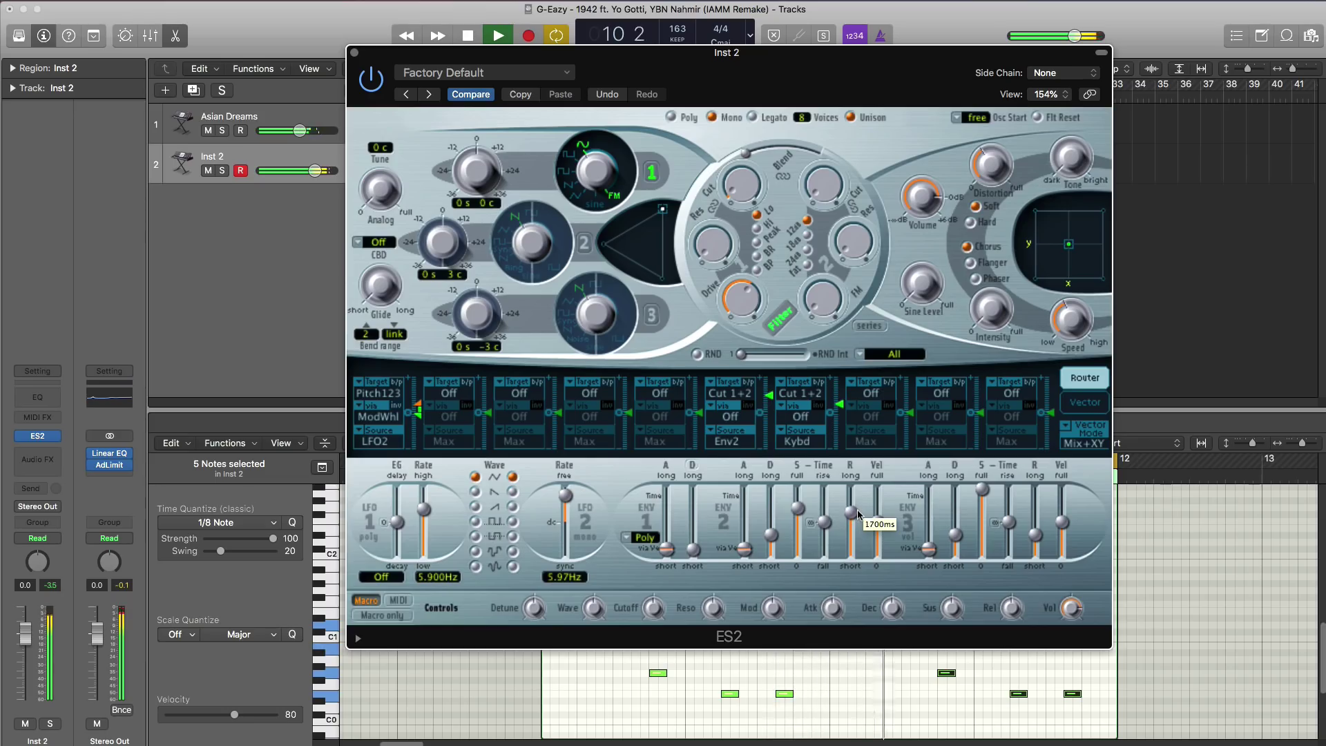
{"action": "key", "text": "space"}
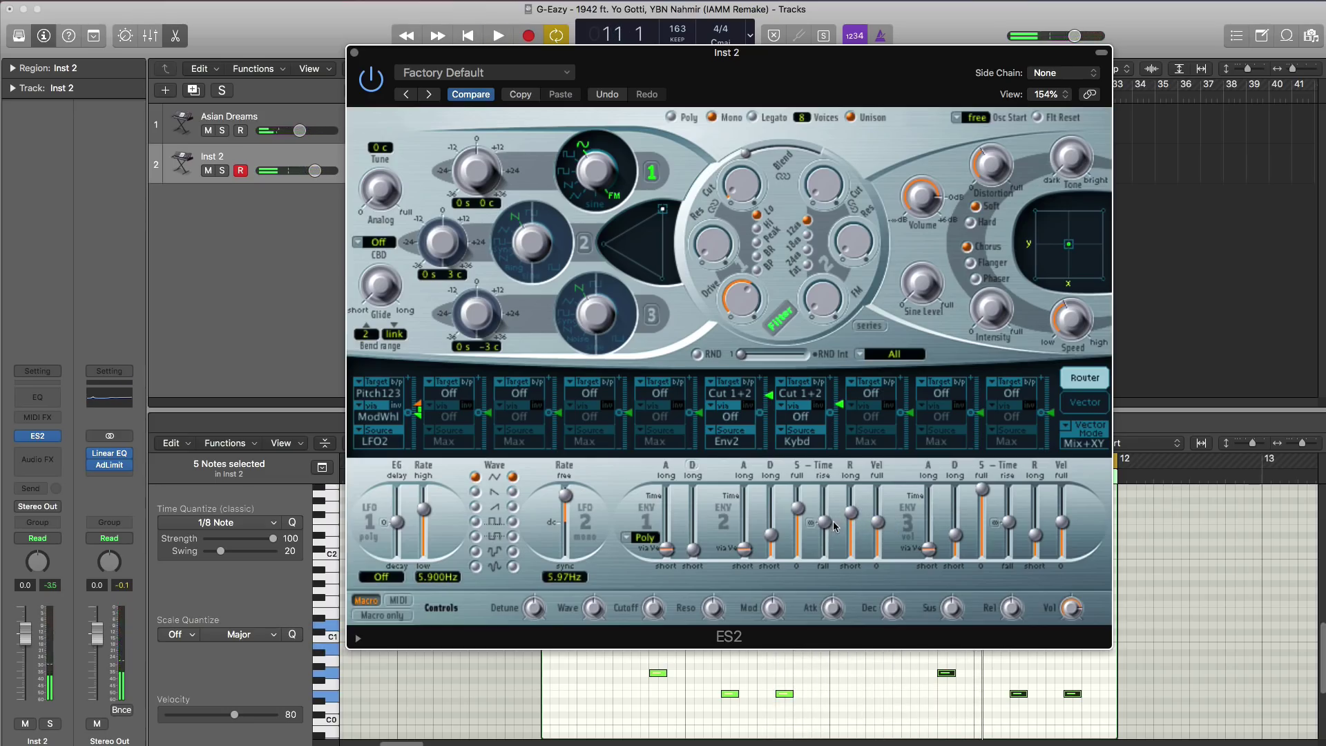
{"action": "key", "text": "space"}
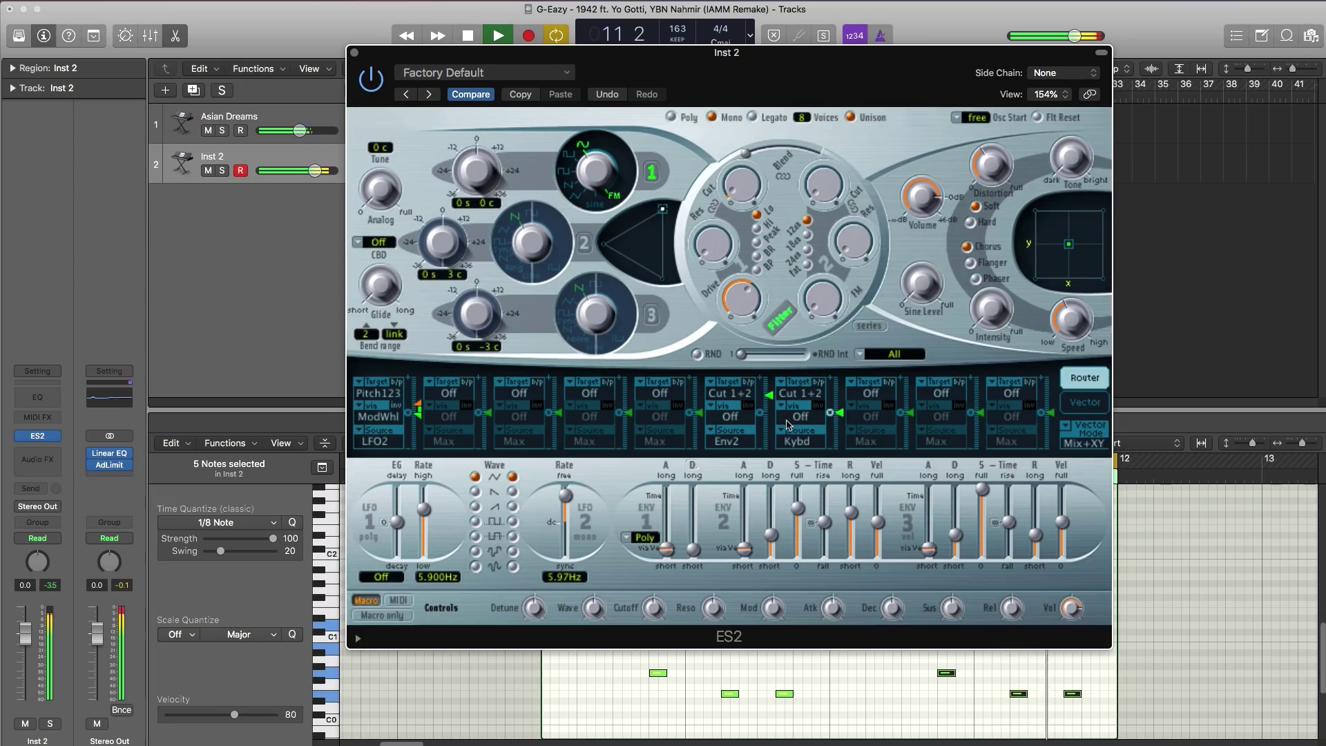
Lower the amount by which Env2 modulates Cut 1+2 in the ES2 router while auditioning the bass.
{"action": "mouse_move", "coordinate": [774, 419]}
{"action": "left_mouse_down"}
{"action": "mouse_move", "coordinate": [770, 437]}
{"action": "mouse_move", "coordinate": [774, 406]}
{"action": "left_mouse_up"}
{"action": "key", "text": "space"}
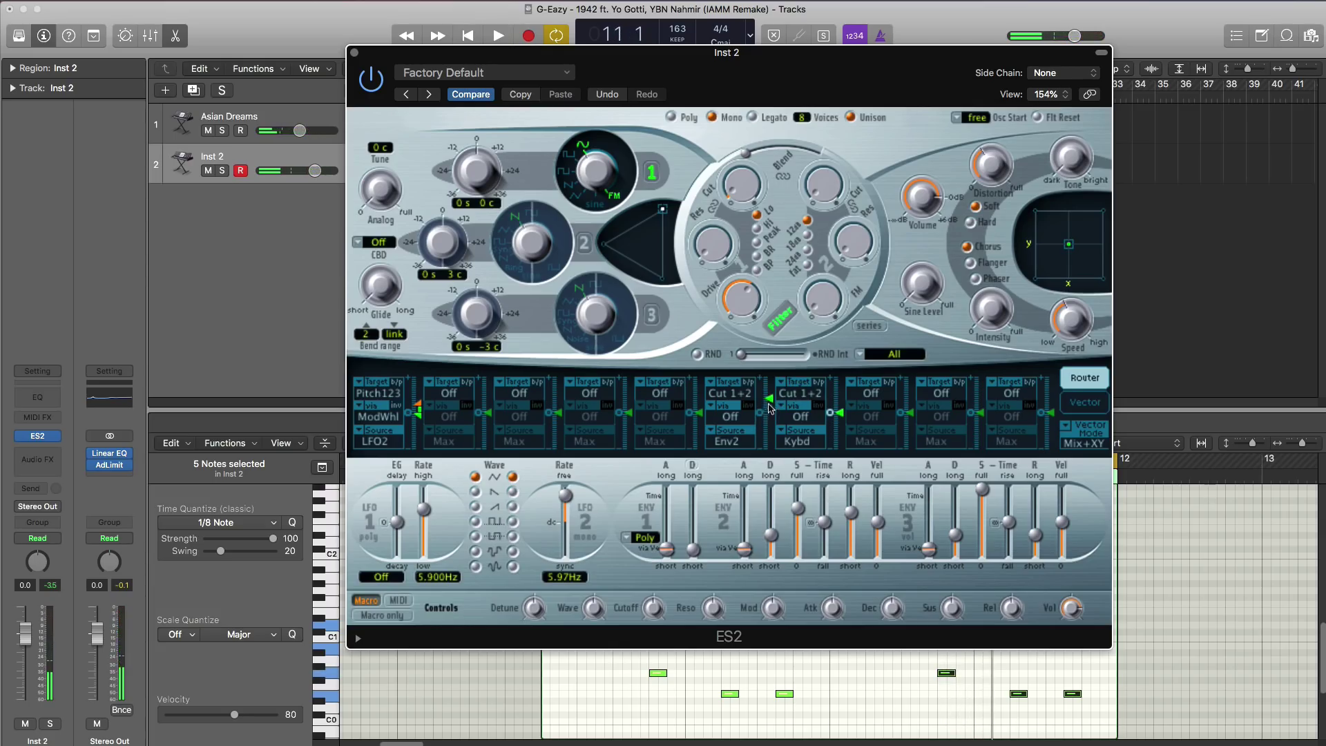
{"action": "key", "text": "space"}
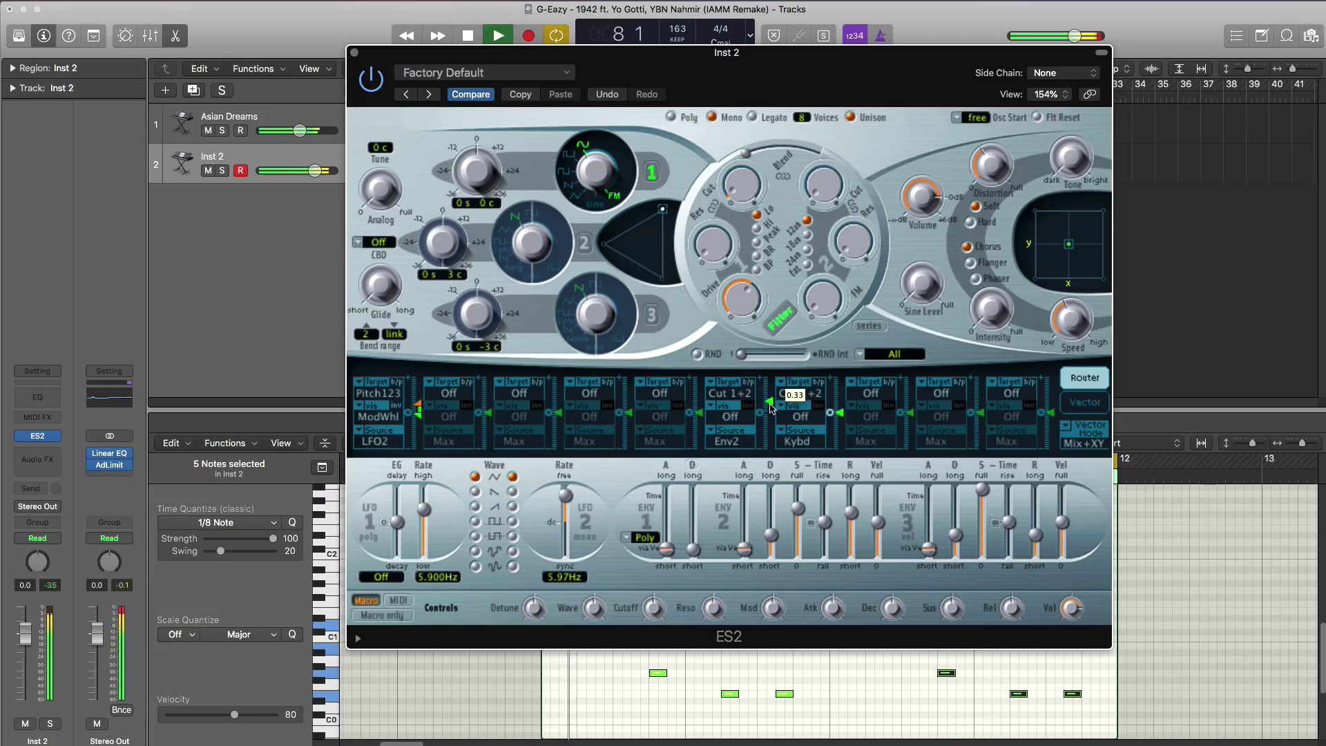
{"action": "left_click_drag", "start_coordinate": [771, 412], "coordinate": [772, 412]}
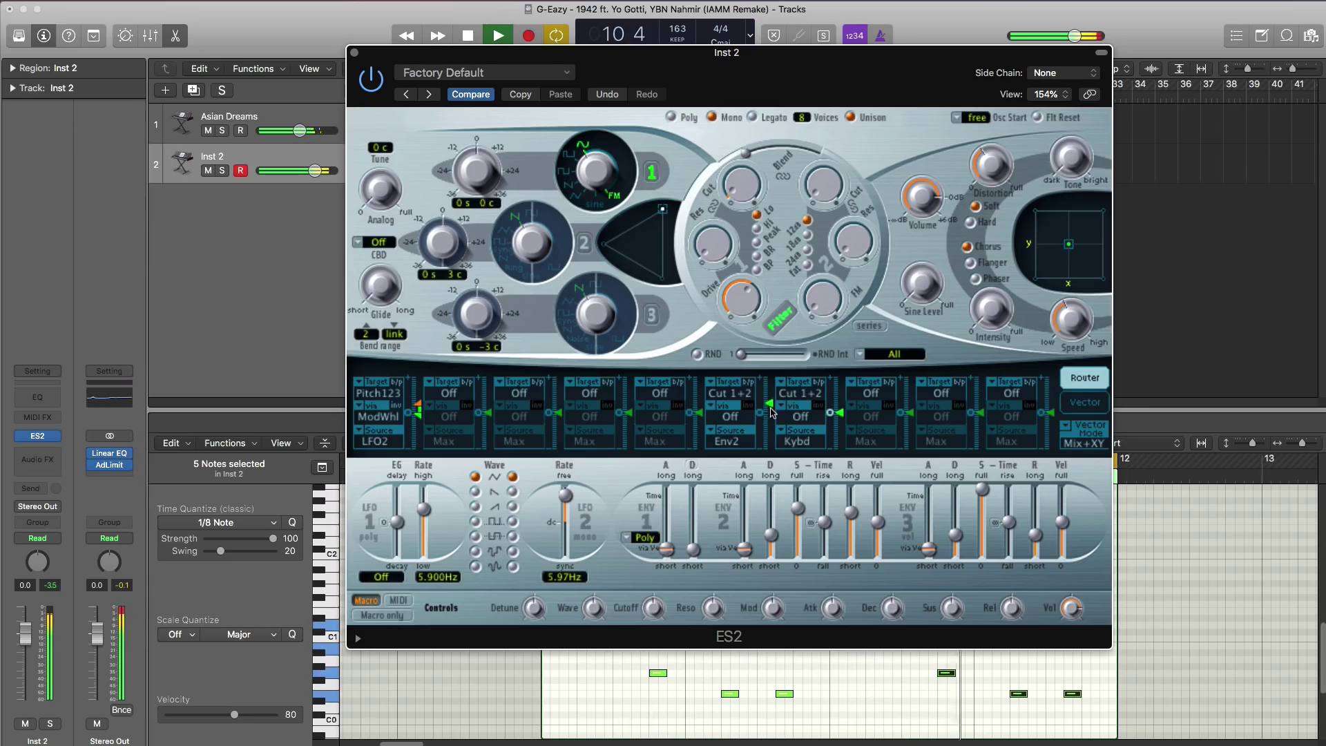
{"action": "key", "text": "space"}
Set the ES2 envelope 3 attack to about 41 ms and play the loop.
{"action": "key", "text": "space"}
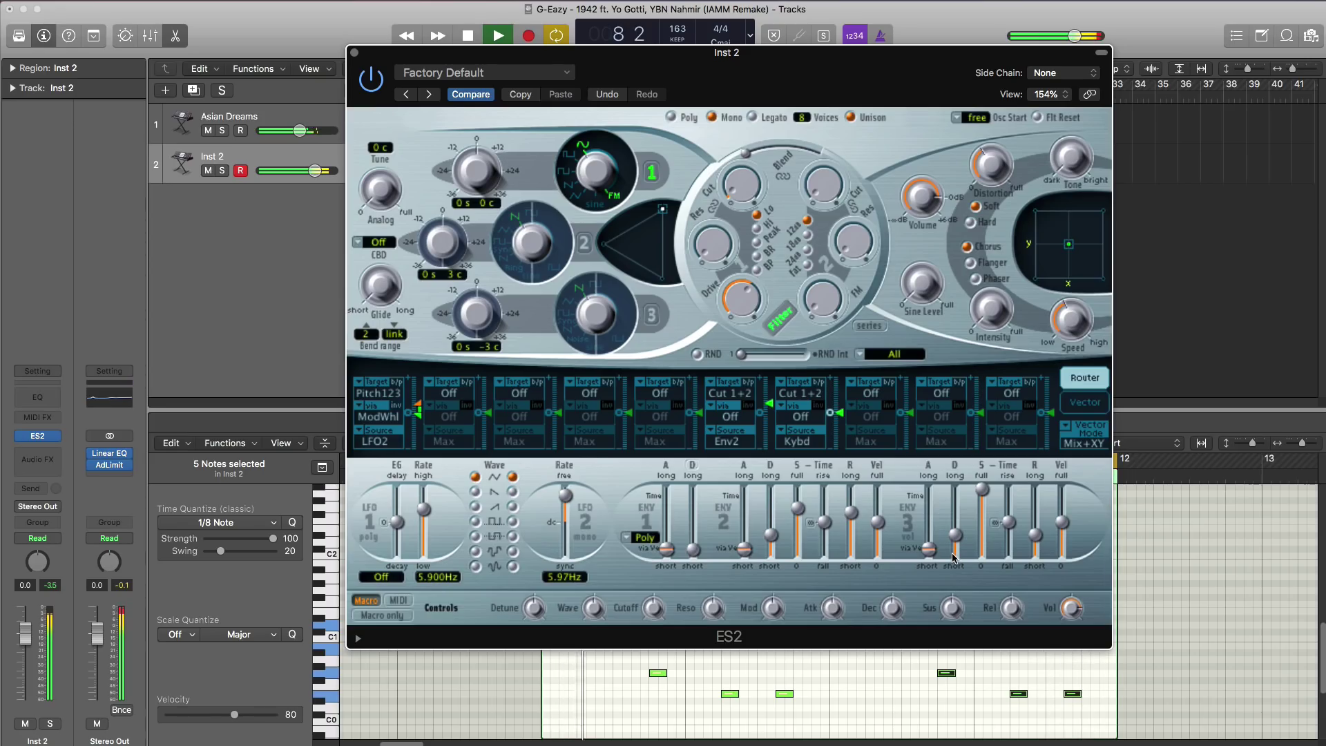
{"action": "key", "text": "space"}
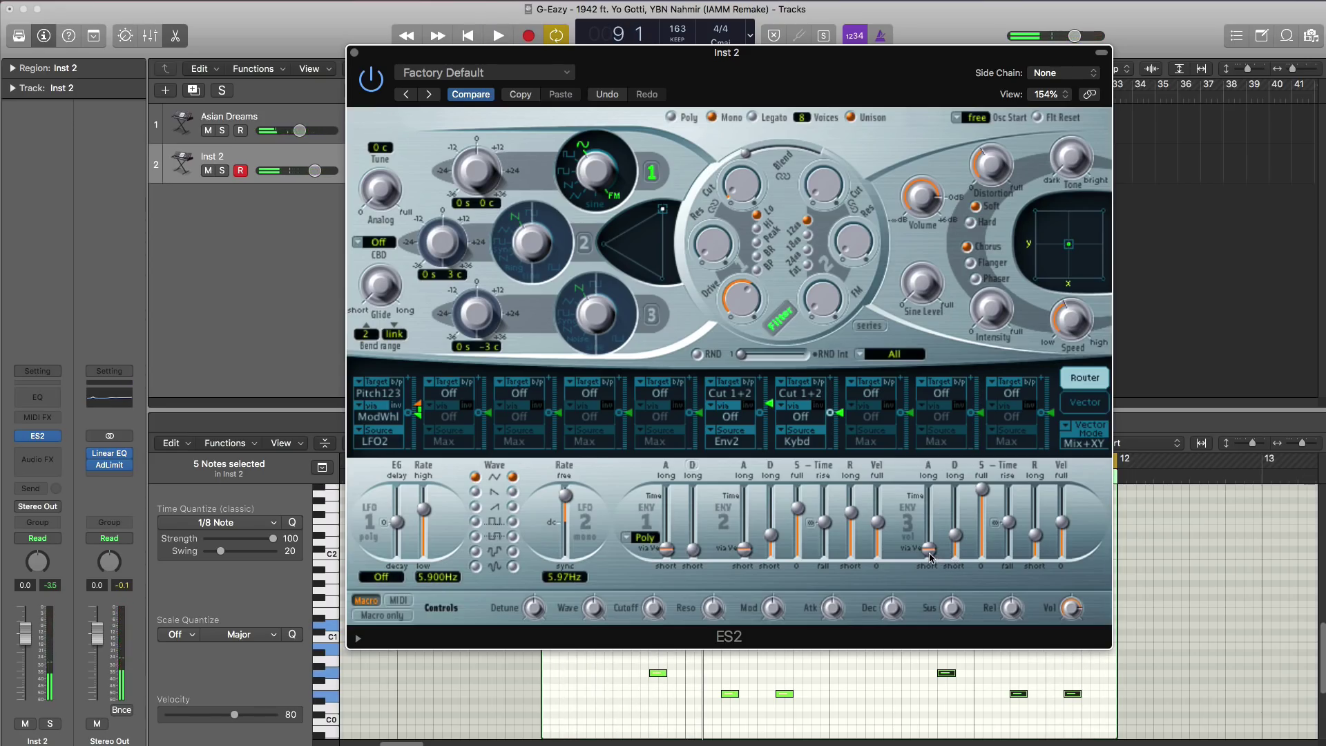
{"action": "left_click_drag", "start_coordinate": [930, 557], "coordinate": [936, 545]}
{"action": "key", "text": "space"}
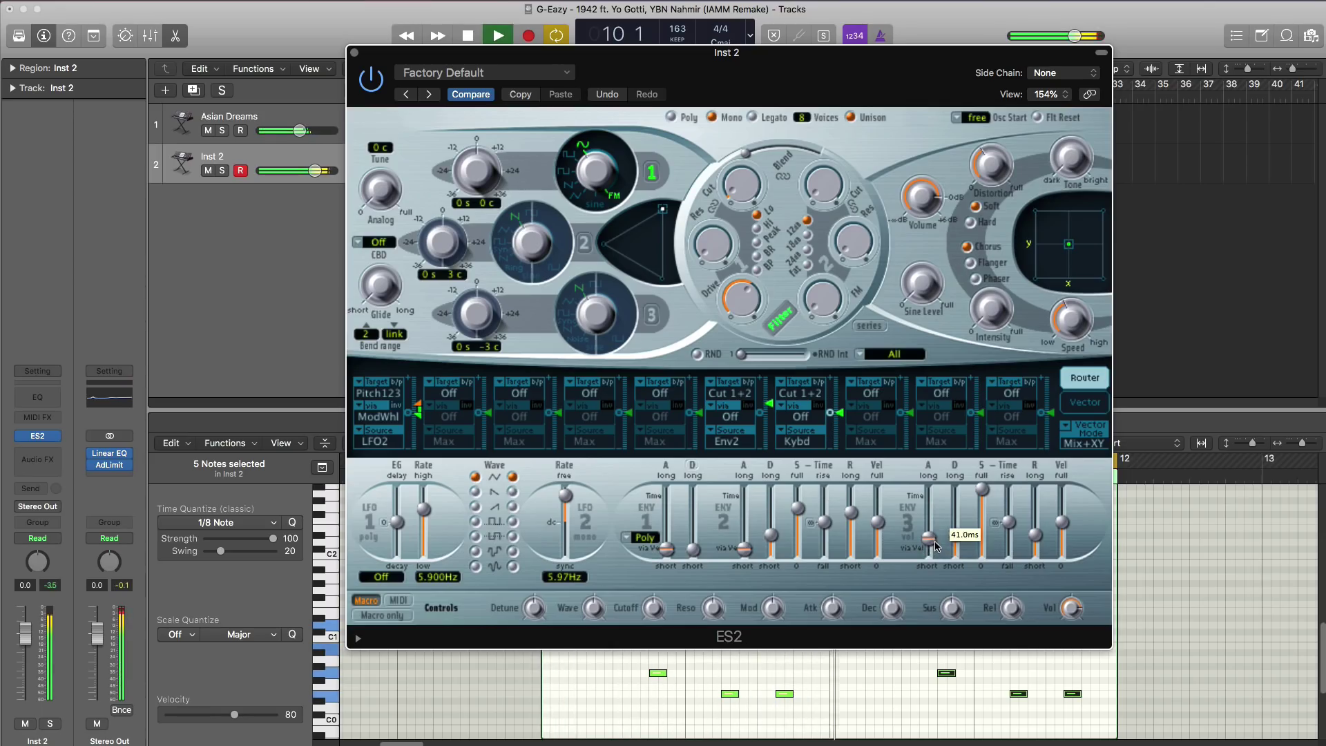
{"action": "key", "text": "space"}
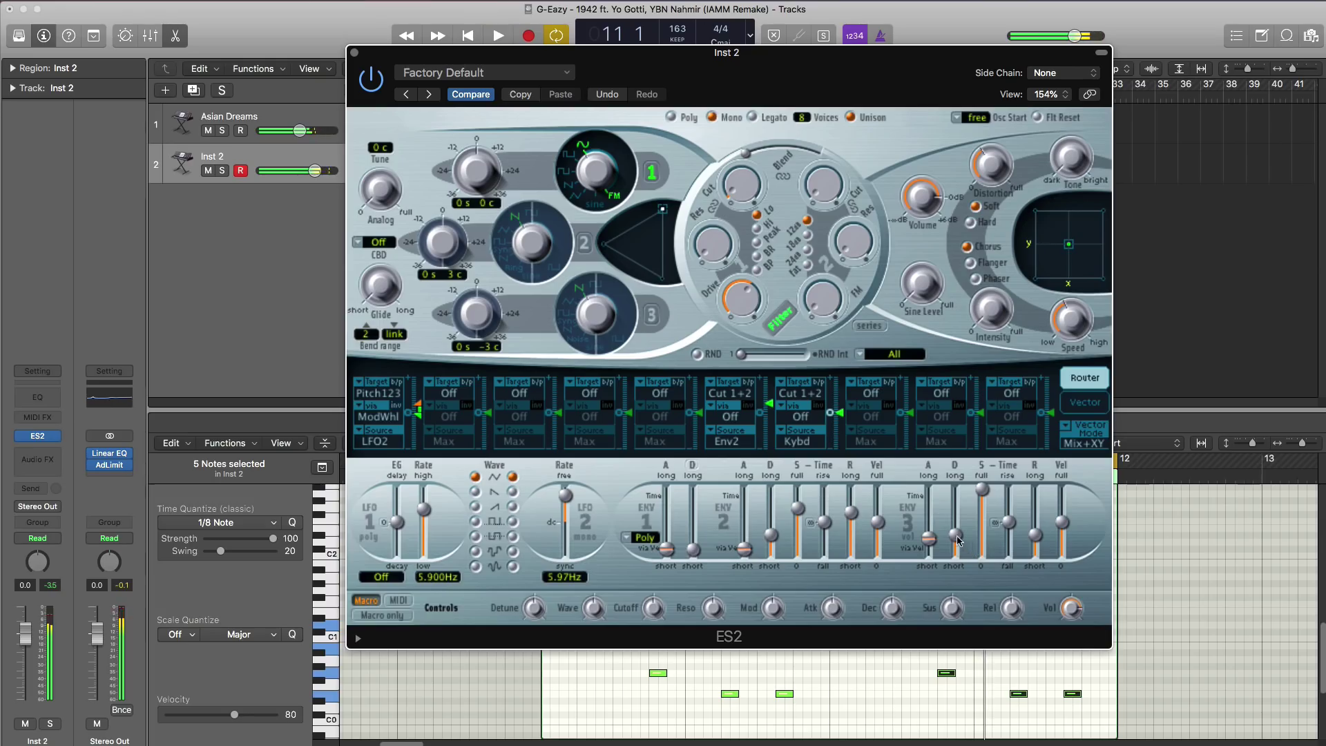
Lengthen the ES2 envelope 3 decay and release while playing the bass with the chords.
{"action": "key", "text": "space"}
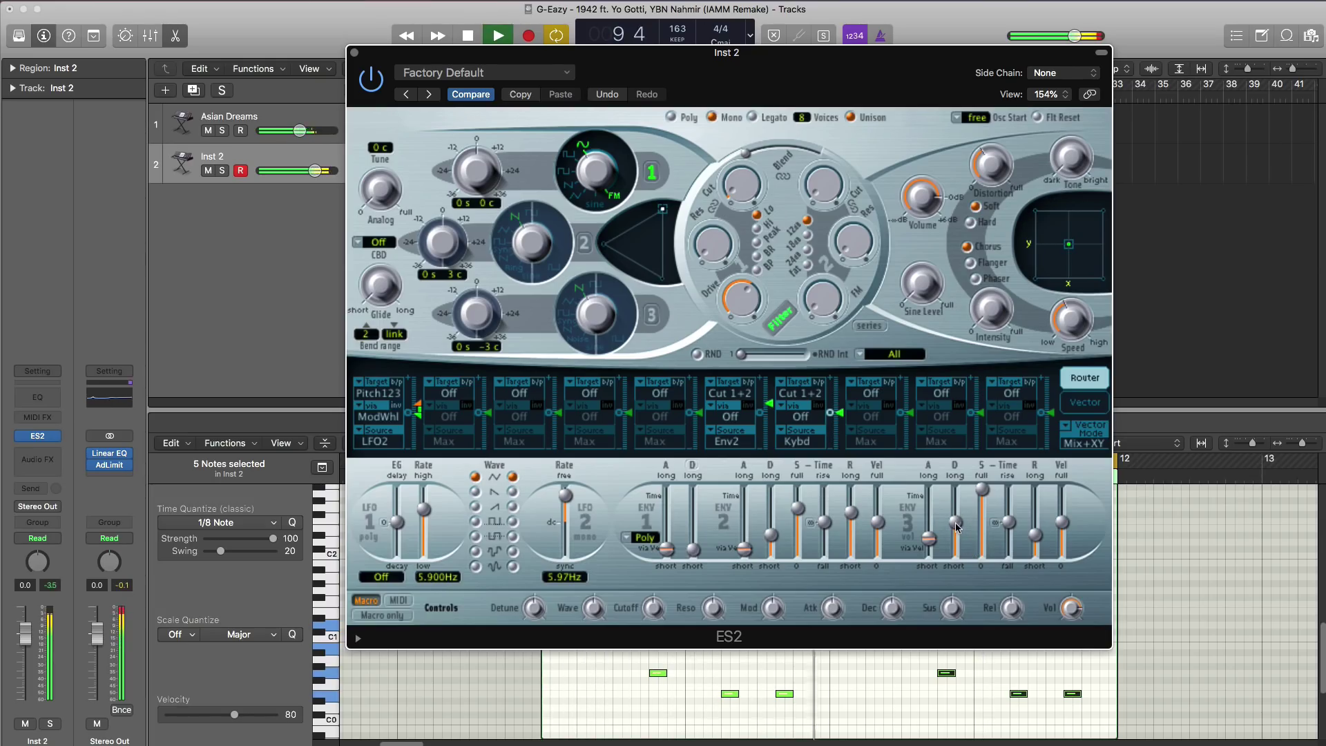
{"action": "key", "text": "space"}
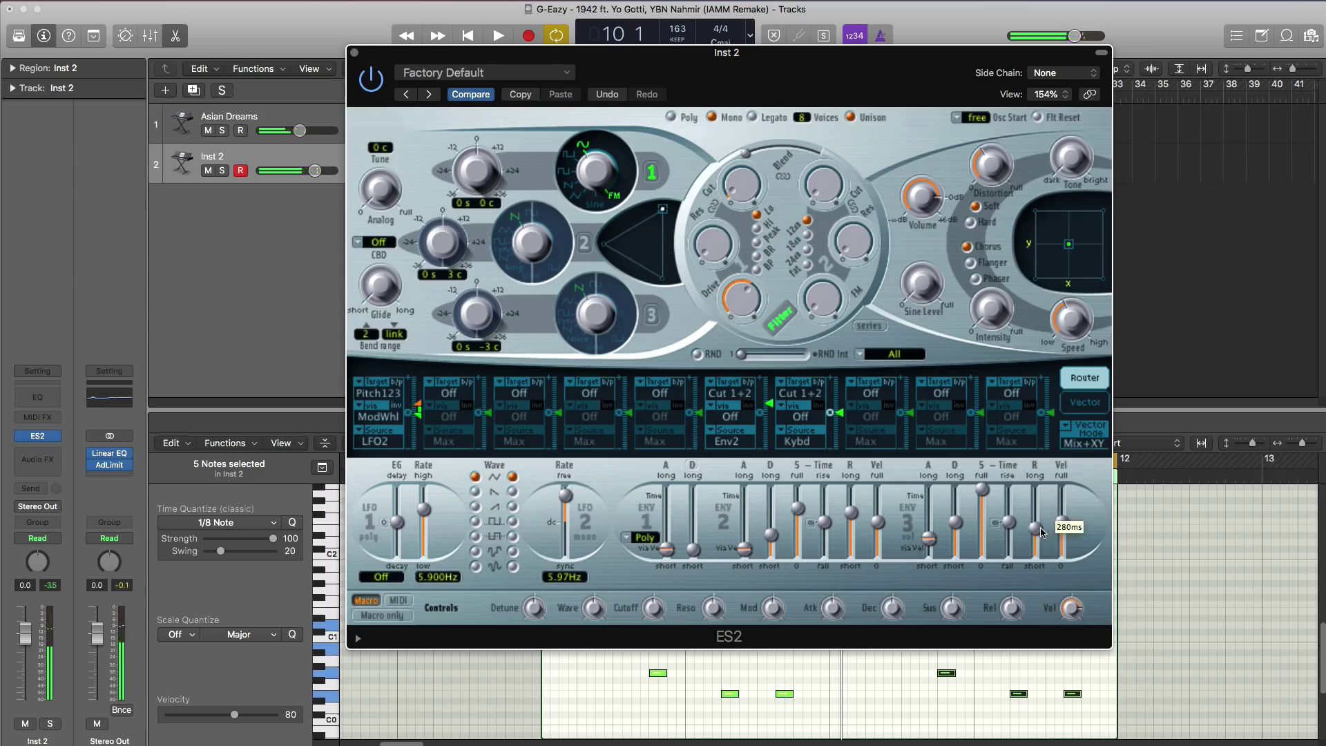
{"action": "key", "text": "space"}
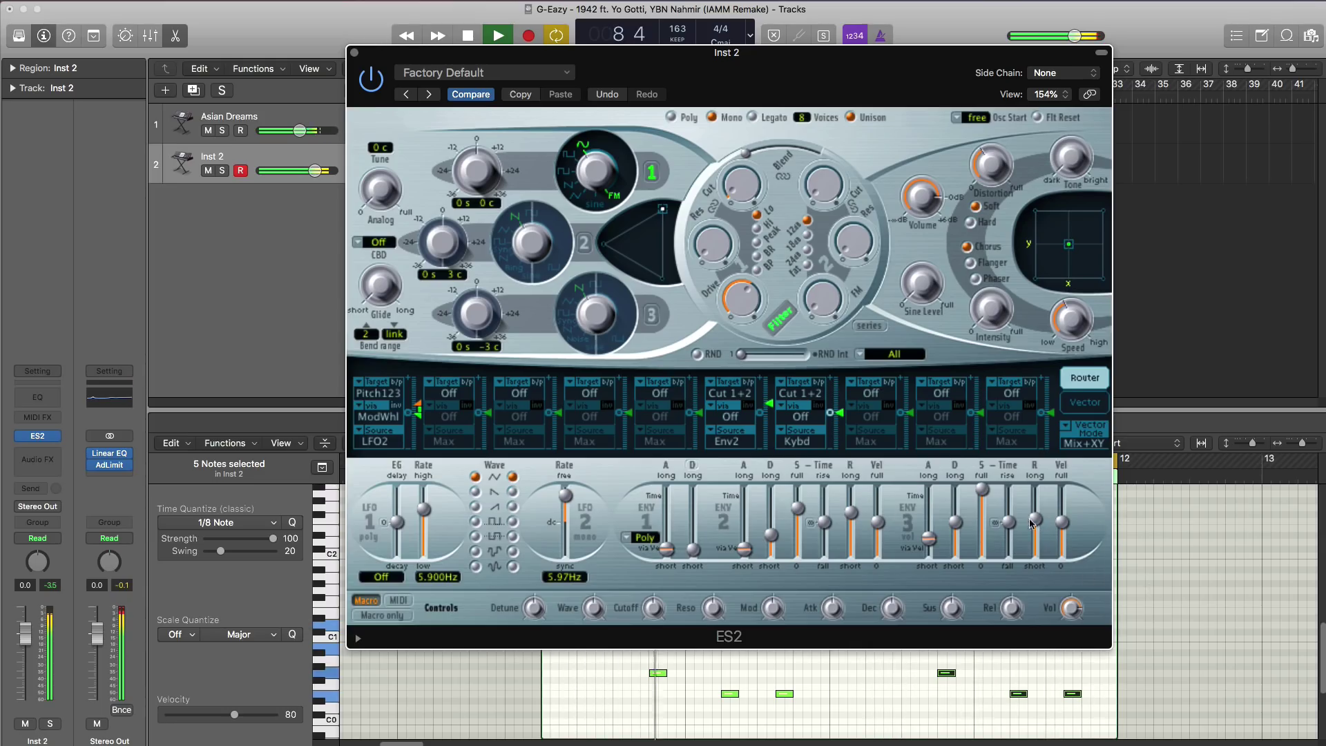
{"action": "mouse_move", "coordinate": [1037, 523]}
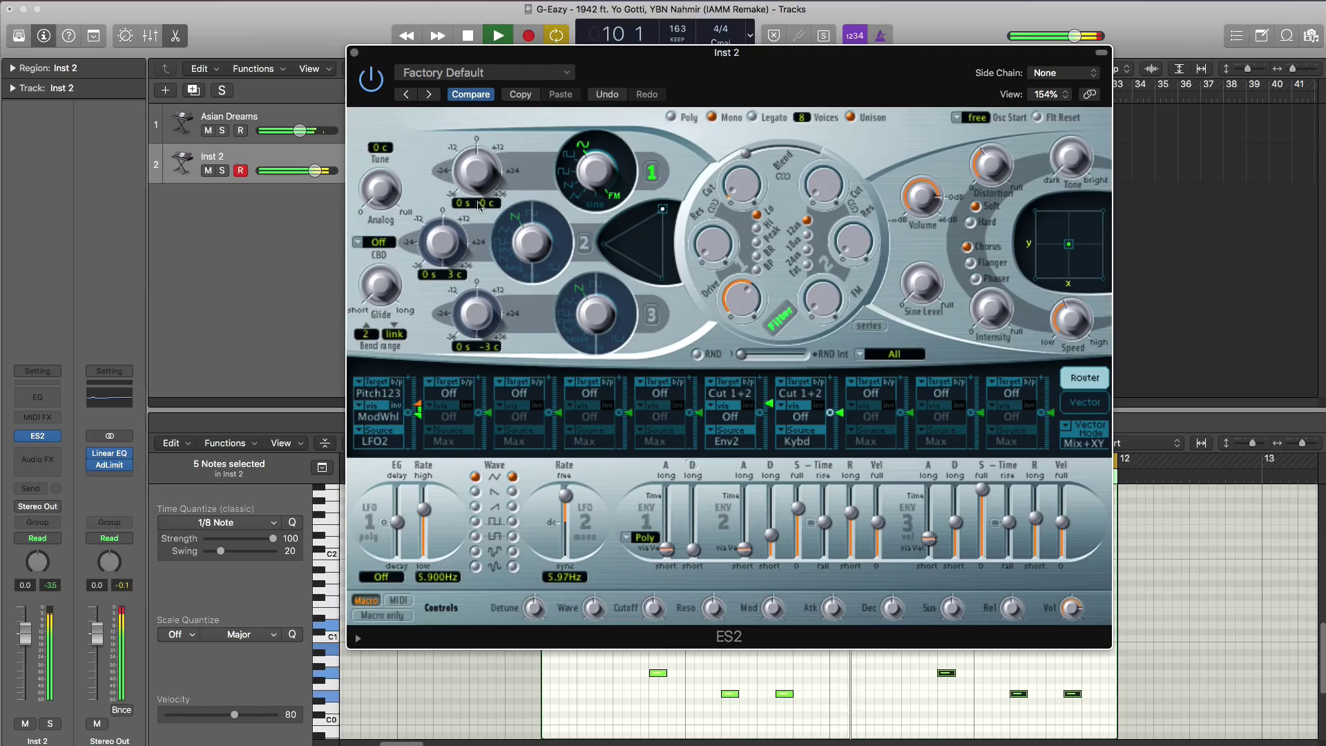
Close the ES2 window and insert a Channel EQ on the Inst 2 bass track, opening its settings.
{"action": "key", "text": "space"}
{"action": "left_click", "coordinate": [354, 52]}
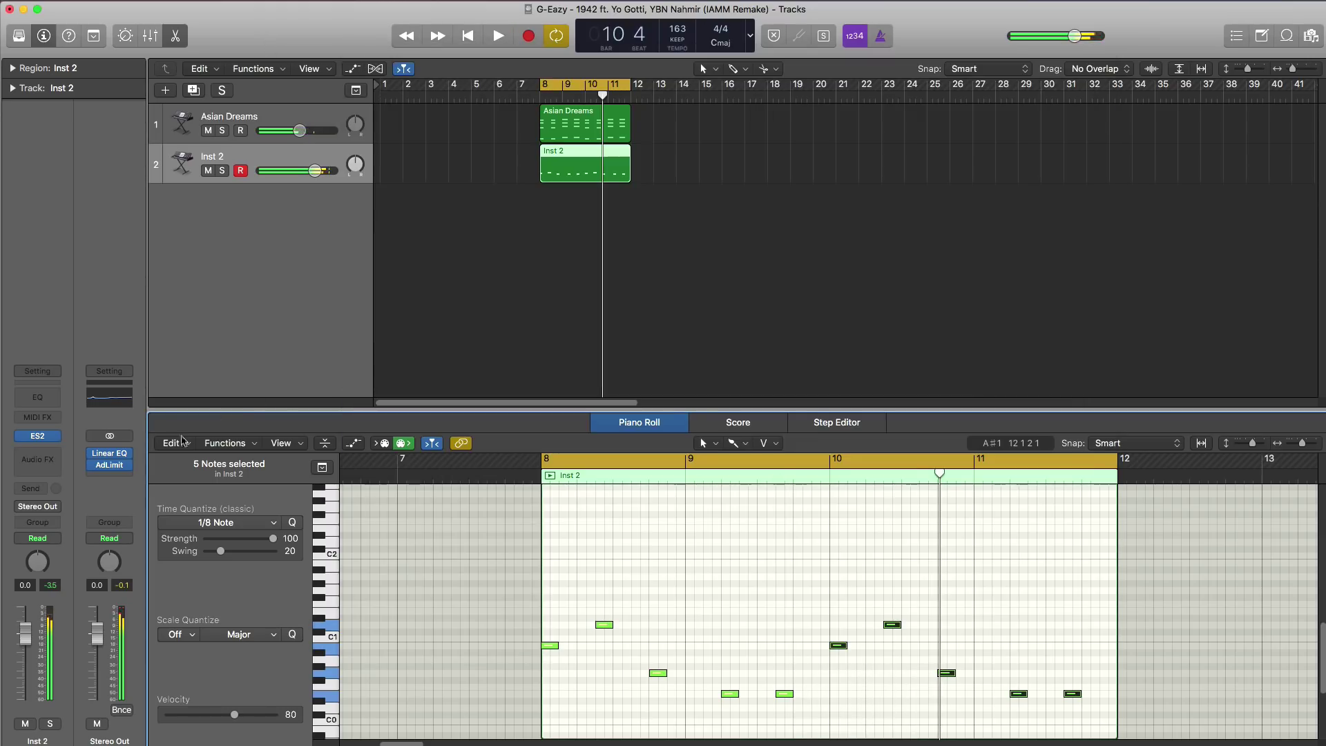
{"action": "left_click", "coordinate": [40, 403]}
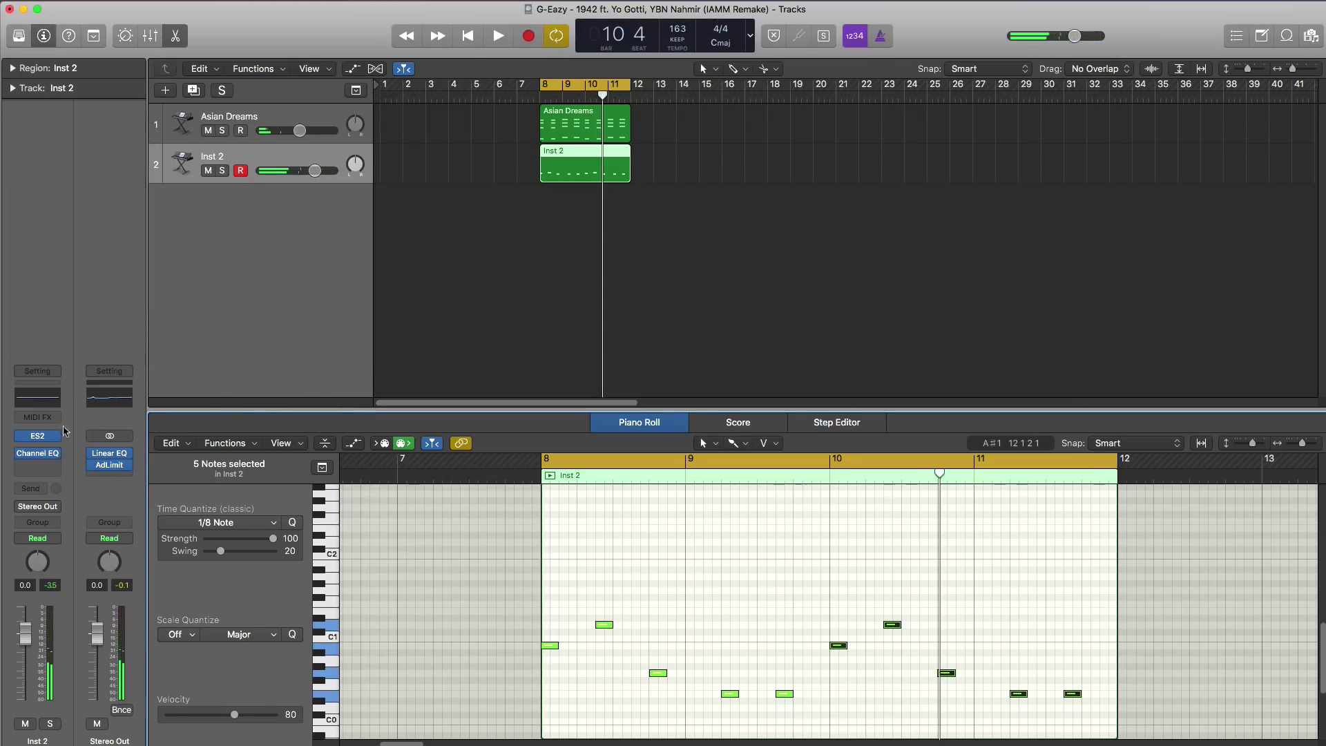
{"action": "left_click", "coordinate": [40, 453]}
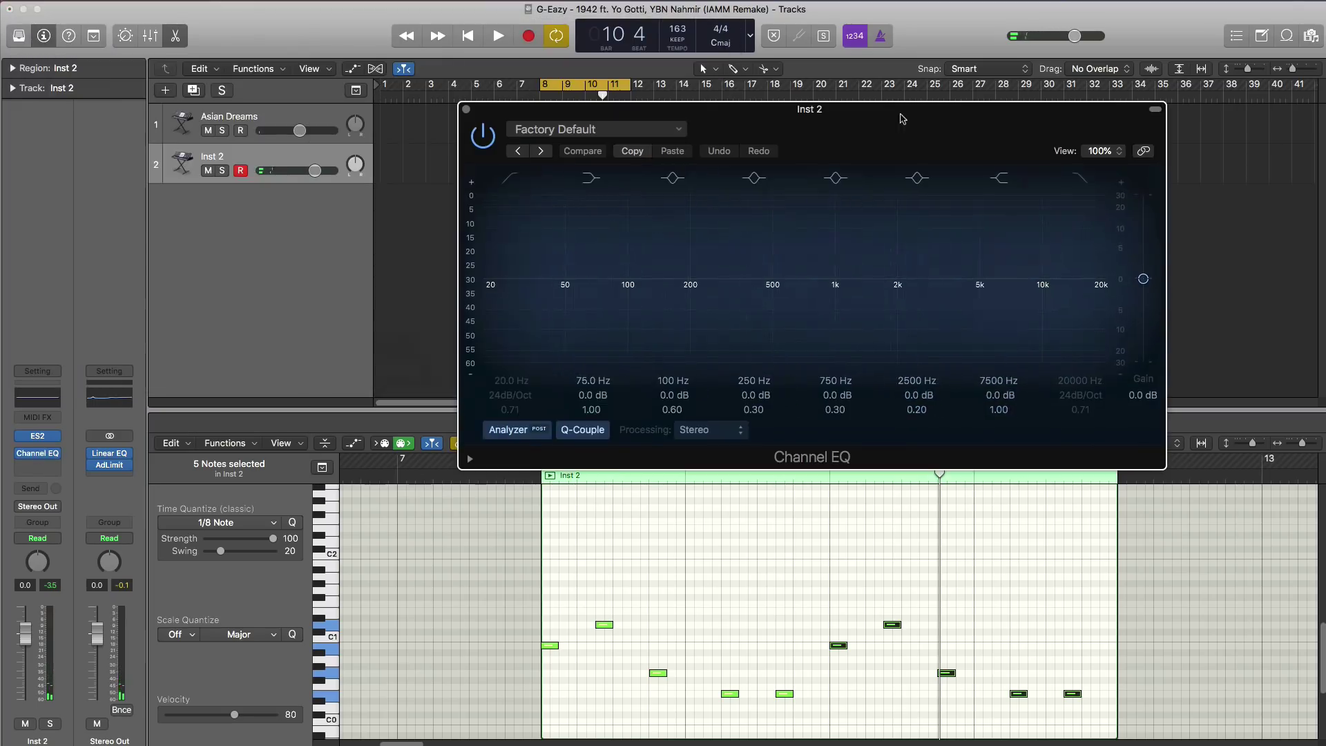
Roll off the bass highs with the Channel EQ's high-cut band at 210 Hz and Q 0.67 while the loop plays.
{"action": "left_click_drag", "start_coordinate": [1099, 300], "coordinate": [676, 290]}
{"action": "key", "text": "space"}
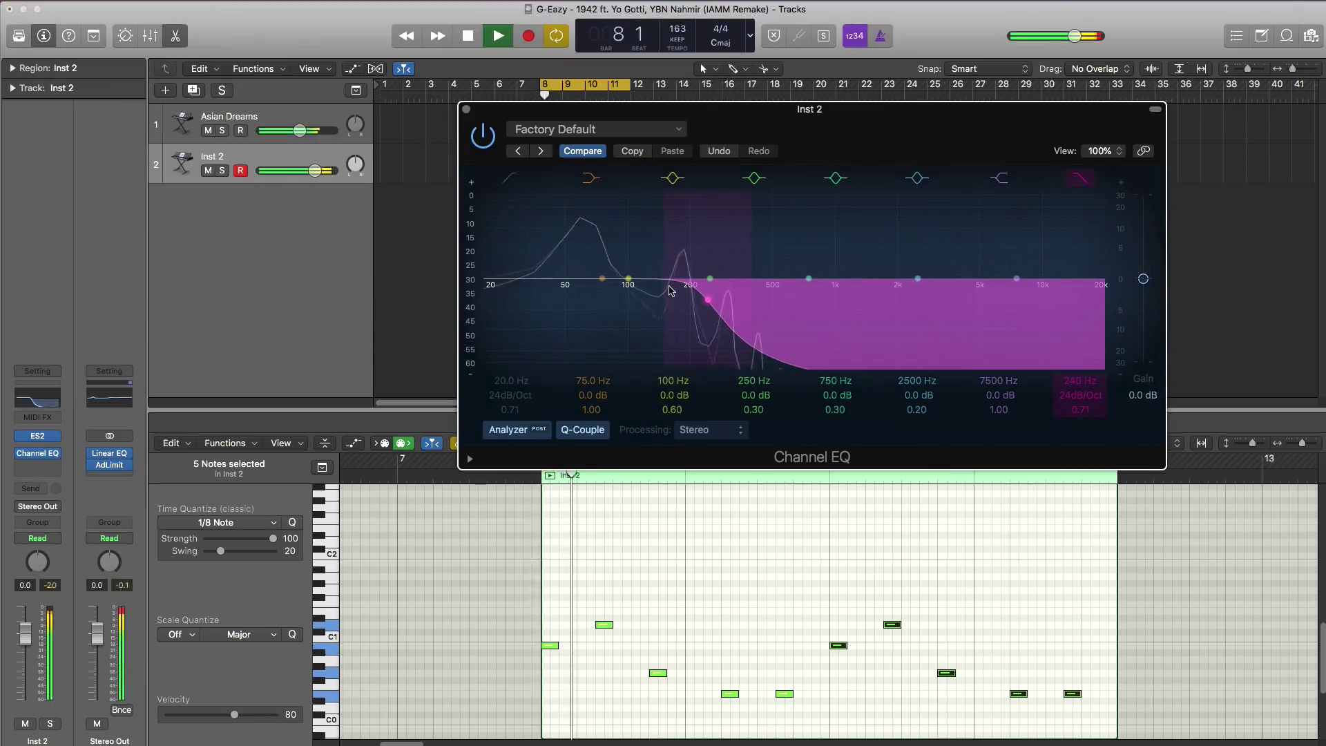
{"action": "left_click_drag", "start_coordinate": [708, 304], "coordinate": [695, 307]}
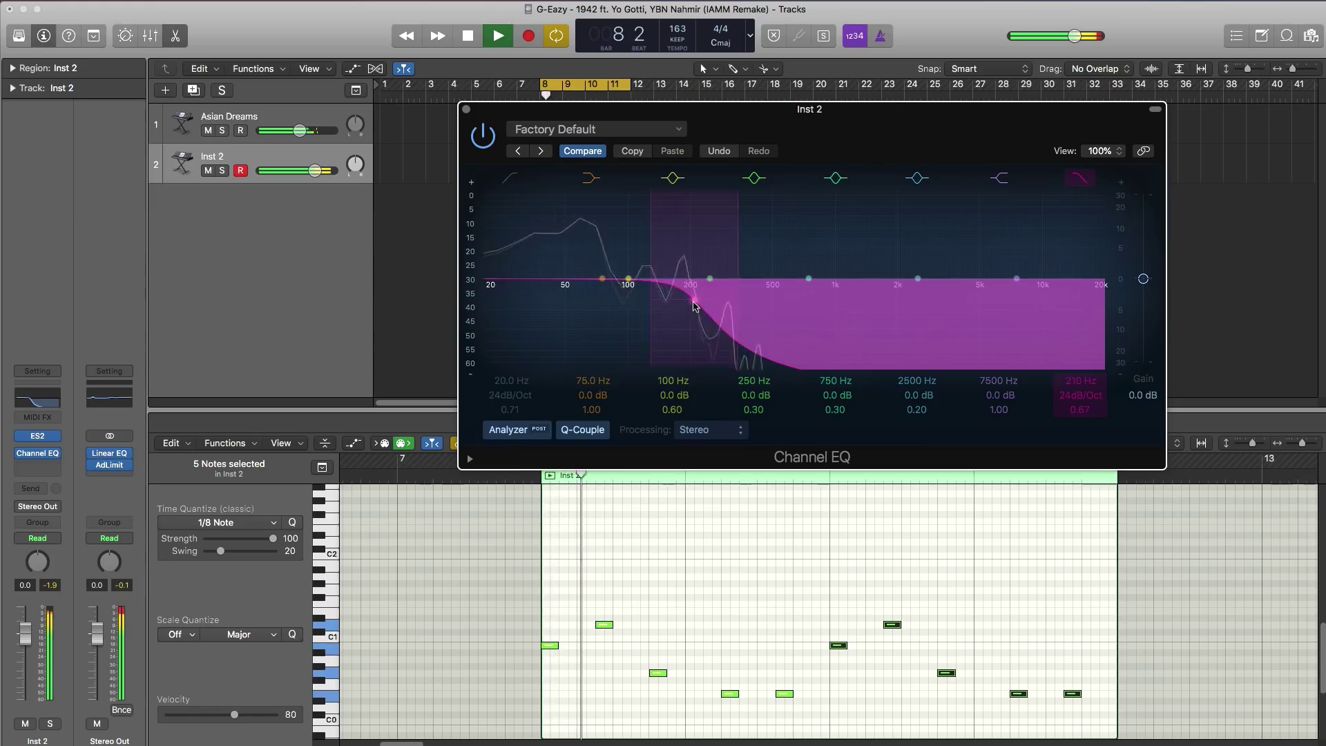
{"action": "left_click", "coordinate": [467, 110]}
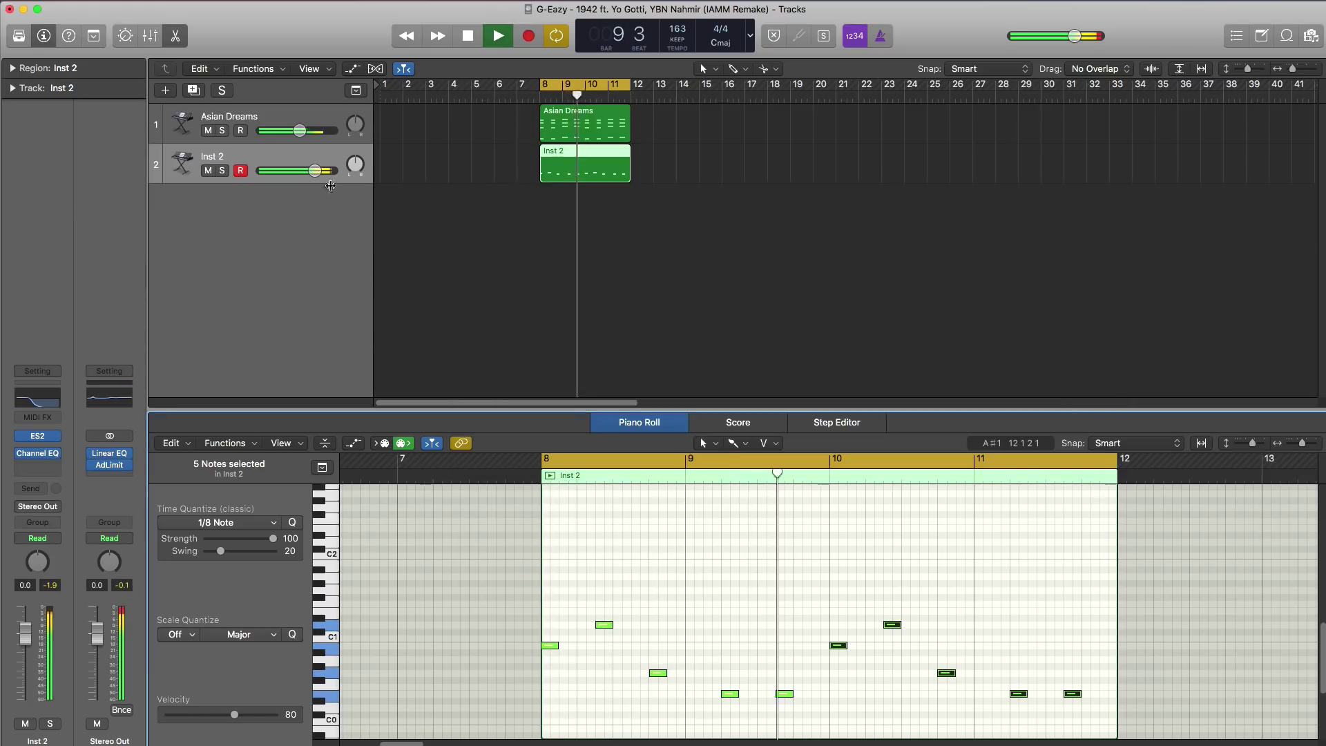
Lower the Inst 2 bass track volume to -3.4 dB against the playing chords, and stop playback.
{"action": "left_click_drag", "start_coordinate": [314, 170], "coordinate": [308, 171]}
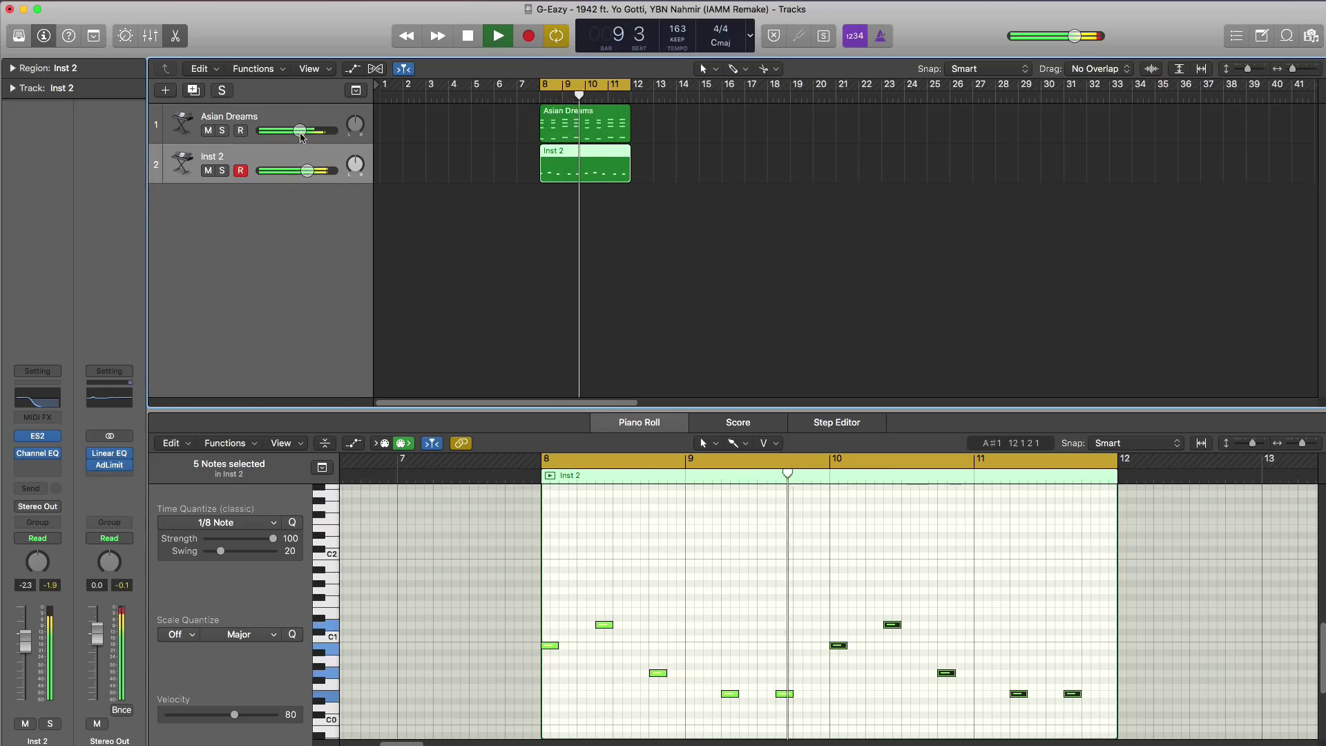
{"action": "left_click_drag", "start_coordinate": [299, 132], "coordinate": [304, 170]}
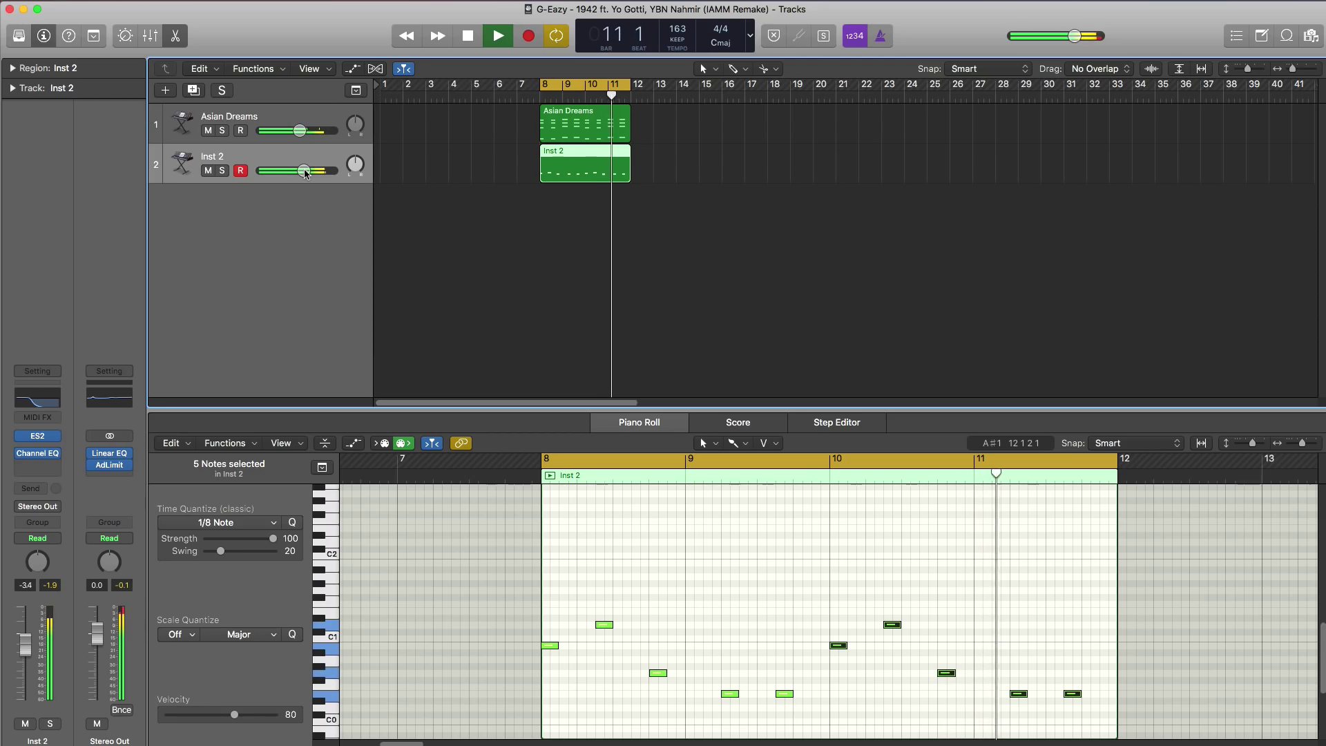
{"action": "key", "text": "space"}
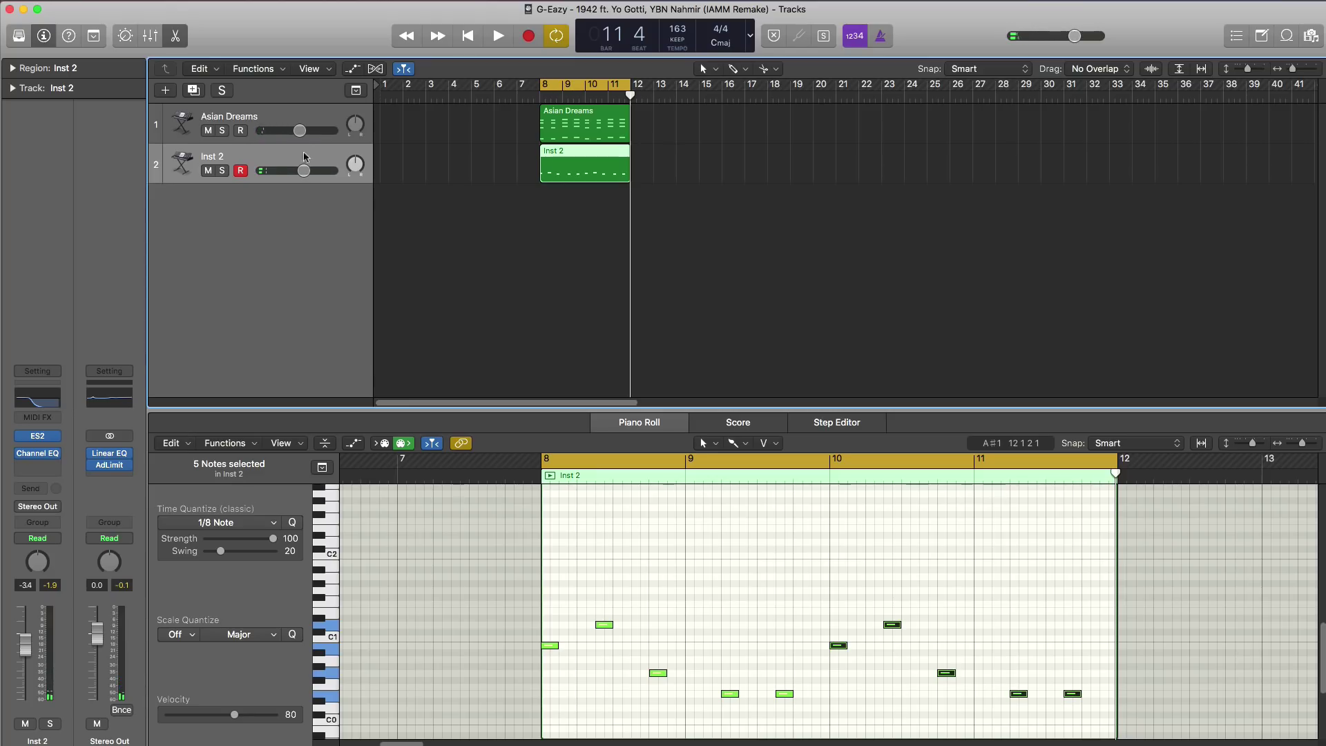
Add one new instrument track and load the EXS24 sampler on it.
{"action": "left_click", "coordinate": [166, 90]}
{"action": "key", "text": "Return"}
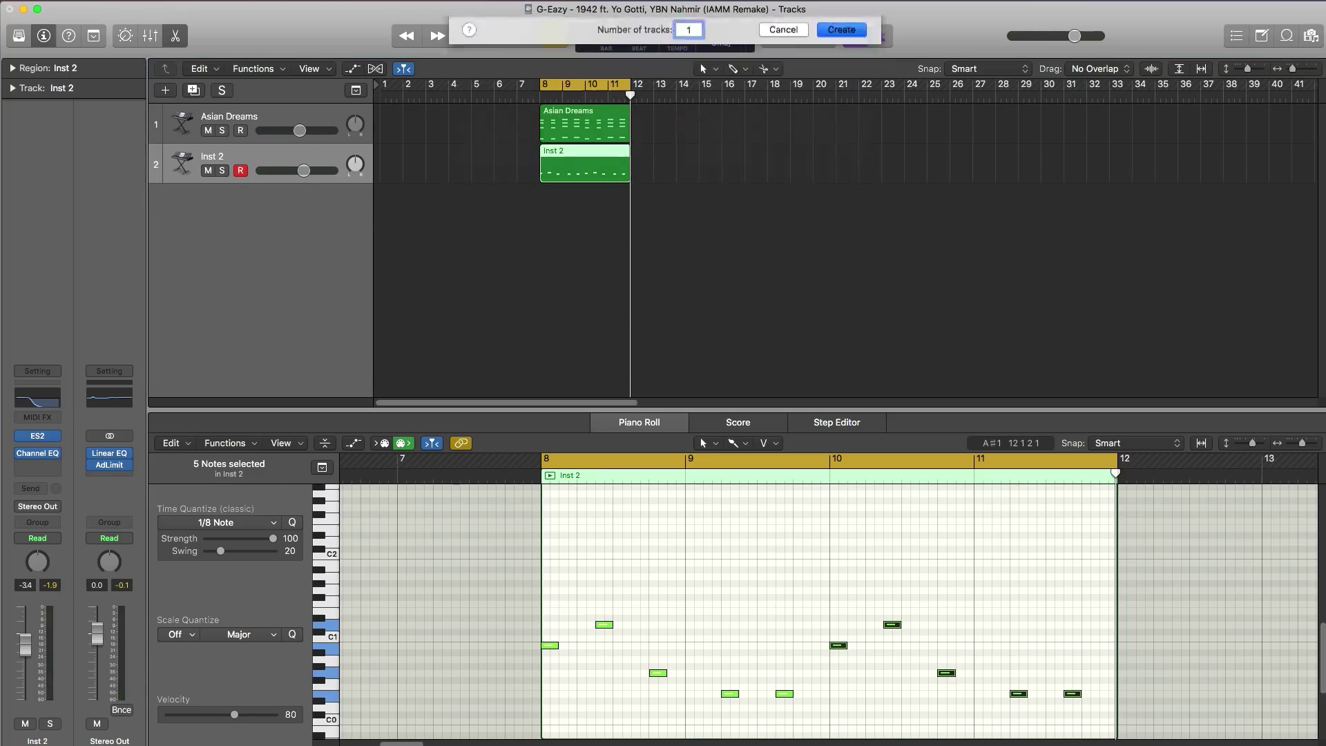
{"action": "left_click", "coordinate": [38, 438]}
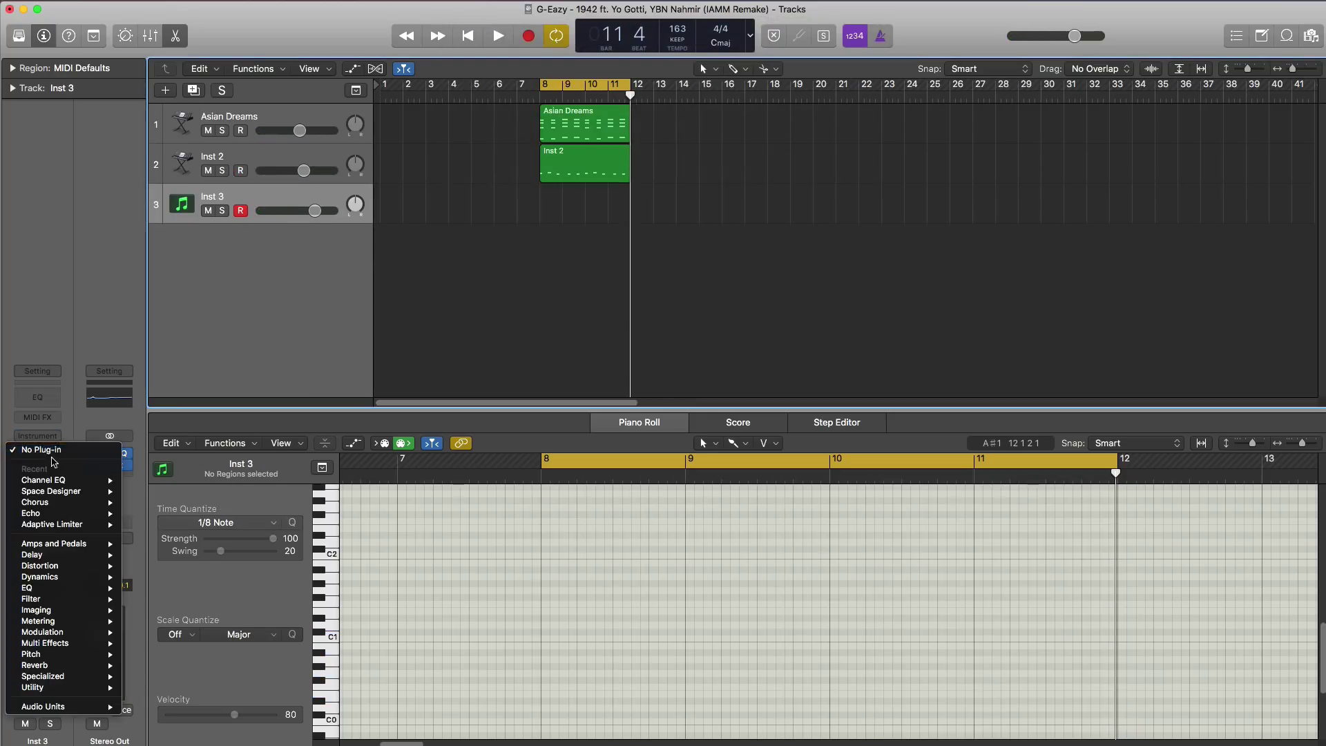
{"action": "left_click", "coordinate": [55, 436]}
{"action": "left_click", "coordinate": [54, 440]}
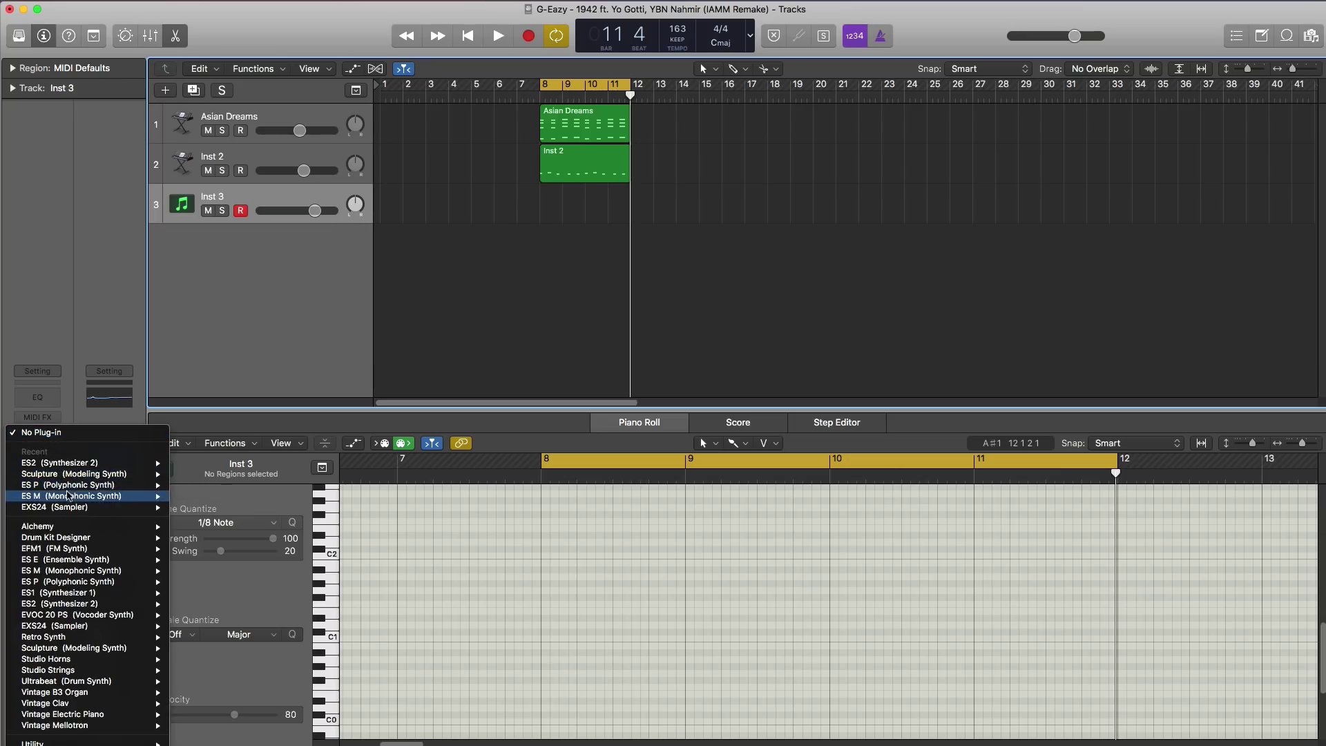
{"action": "mouse_move", "coordinate": [103, 508]}
{"action": "left_click", "coordinate": [188, 509]}
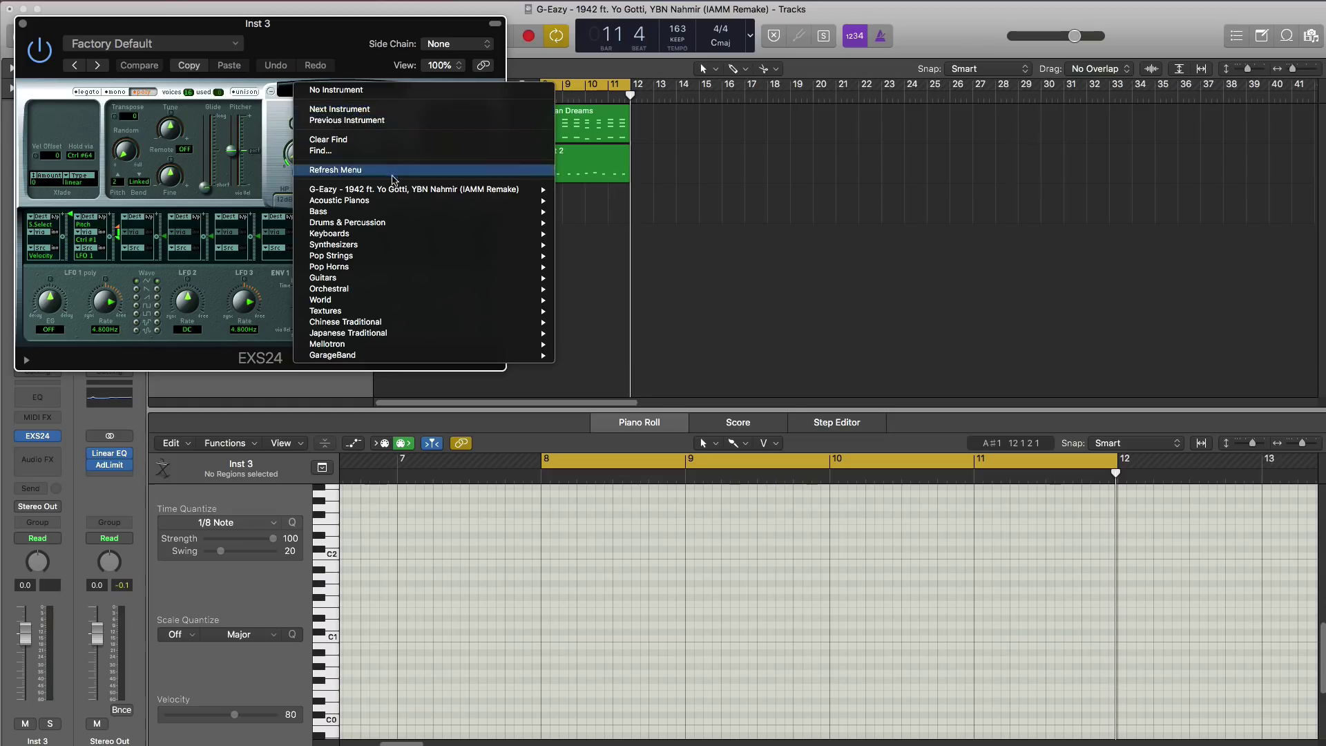
Load the project's 1942 drum kit instrument into EXS24 and close the sampler window.
{"action": "mouse_move", "coordinate": [517, 193]}
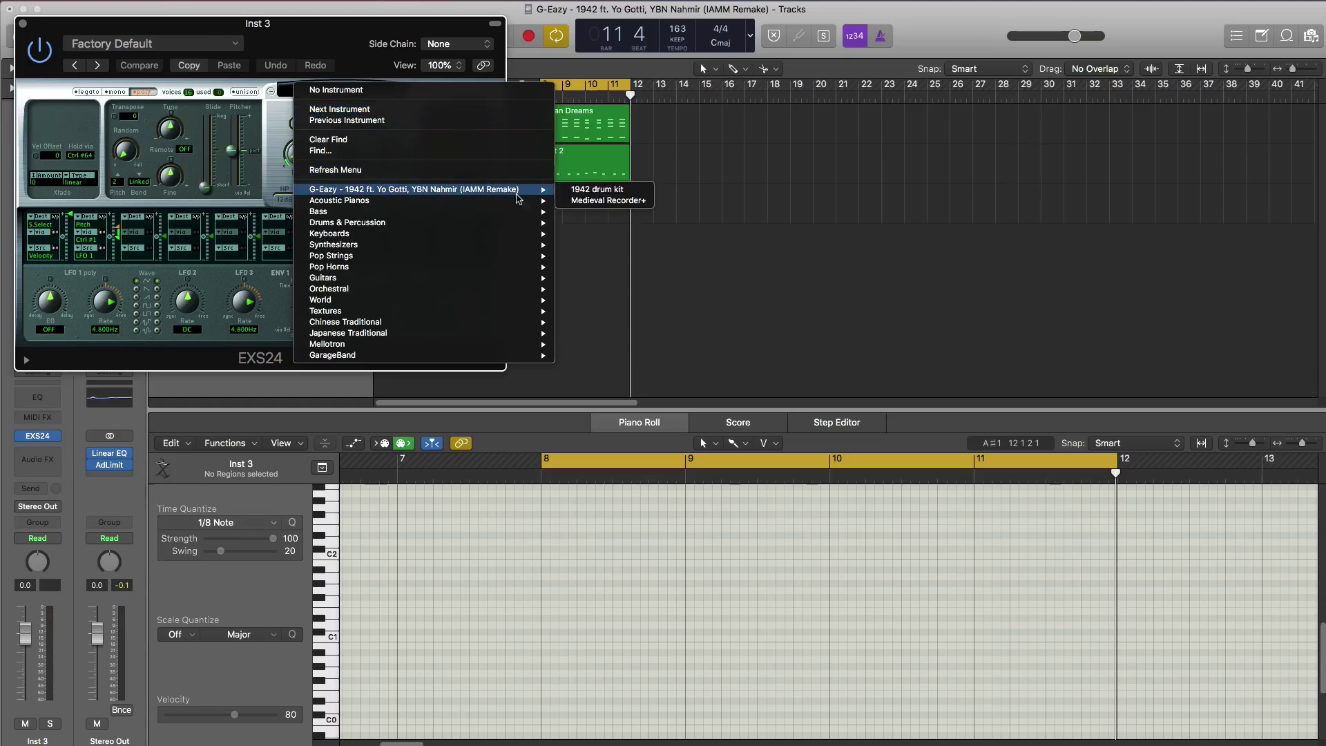
{"action": "left_click", "coordinate": [599, 189]}
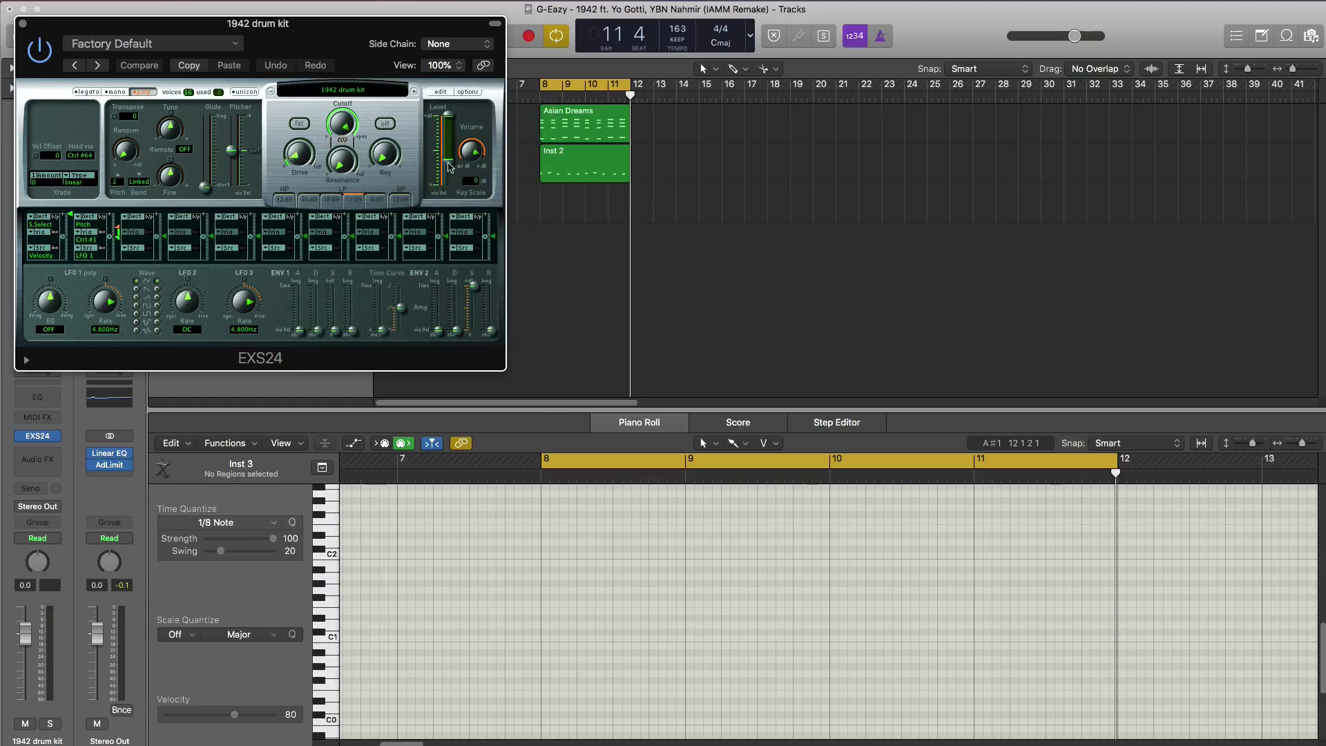
{"action": "left_click", "coordinate": [23, 25]}
Create a four-bar region from bar 8 on the drum kit track and draw a C#2 note on beat 3 of bar 8.
{"action": "left_click", "coordinate": [561, 214]}
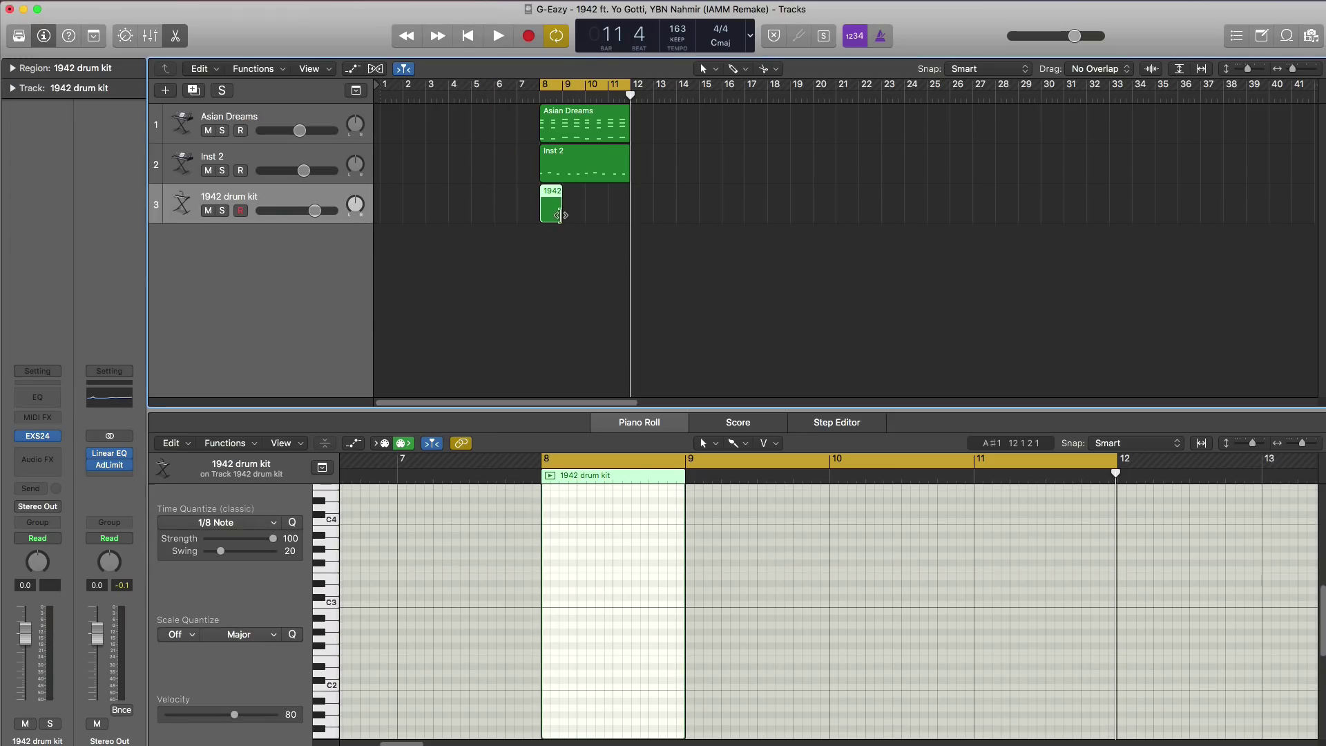
{"action": "left_click_drag", "start_coordinate": [561, 213], "coordinate": [629, 213]}
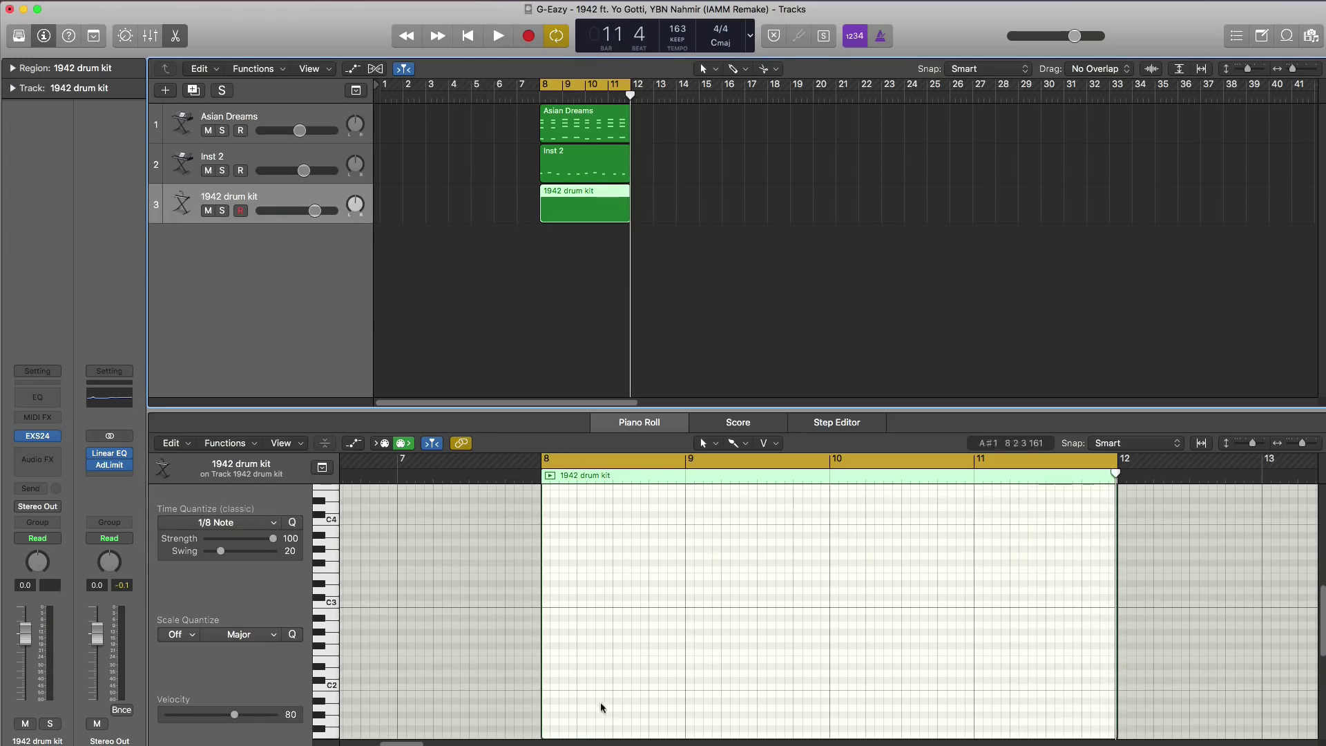
{"action": "scroll", "coordinate": [615, 660], "scroll_direction": "down", "scroll_amount": 3}
{"action": "left_click", "coordinate": [618, 649], "text": "super"}
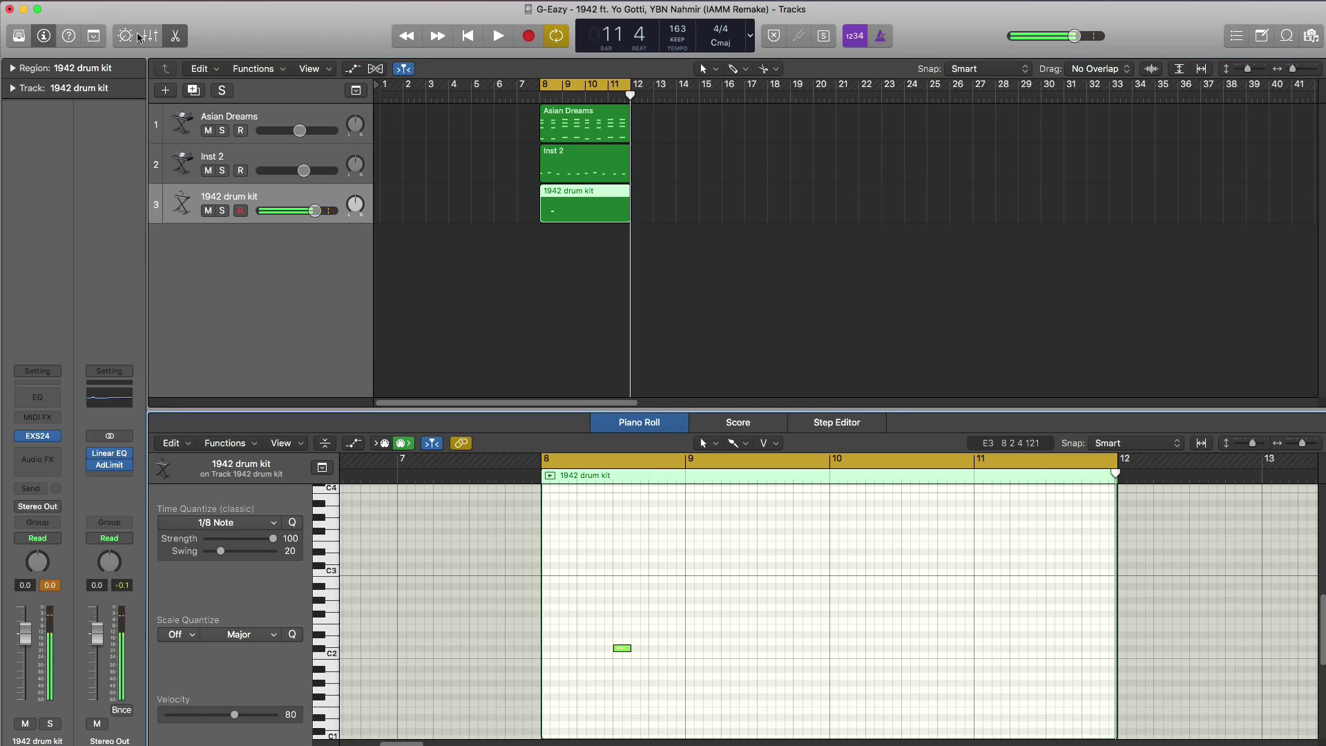
Add C#2 hits on beat 3 of bars 9, 10 and 11 and lower the drum kit track volume to -12 dB while auditioning.
{"action": "left_click_drag", "start_coordinate": [314, 214], "coordinate": [301, 214]}
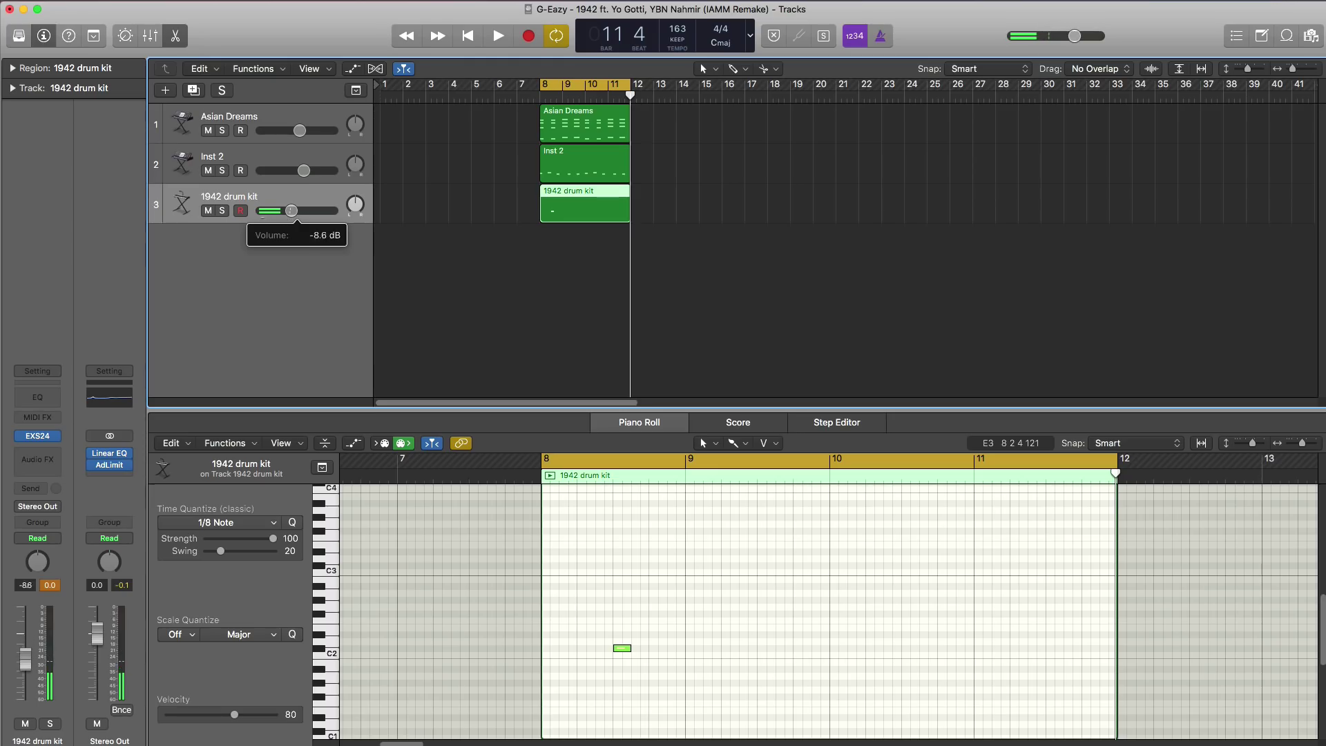
{"action": "left_click", "coordinate": [760, 648], "text": "super"}
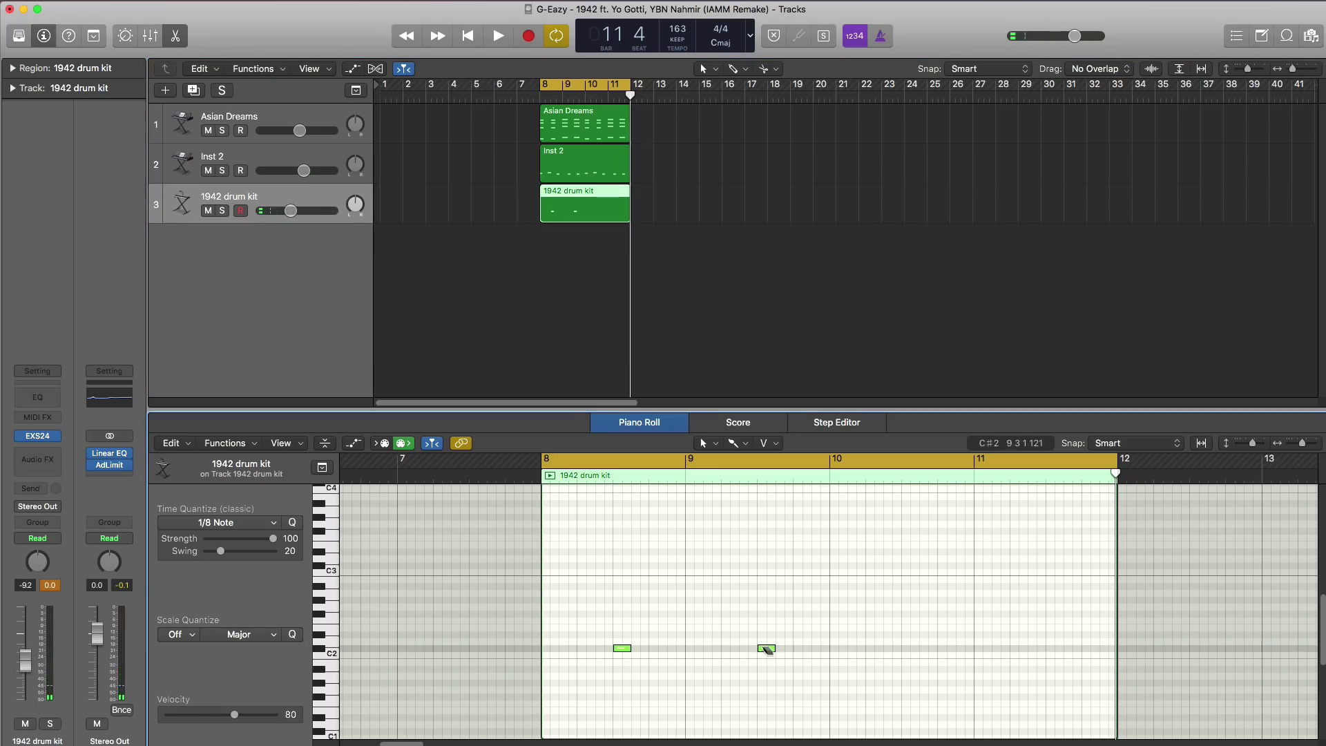
{"action": "left_click", "coordinate": [910, 649], "text": "super"}
{"action": "left_click", "coordinate": [1054, 649], "text": "super"}
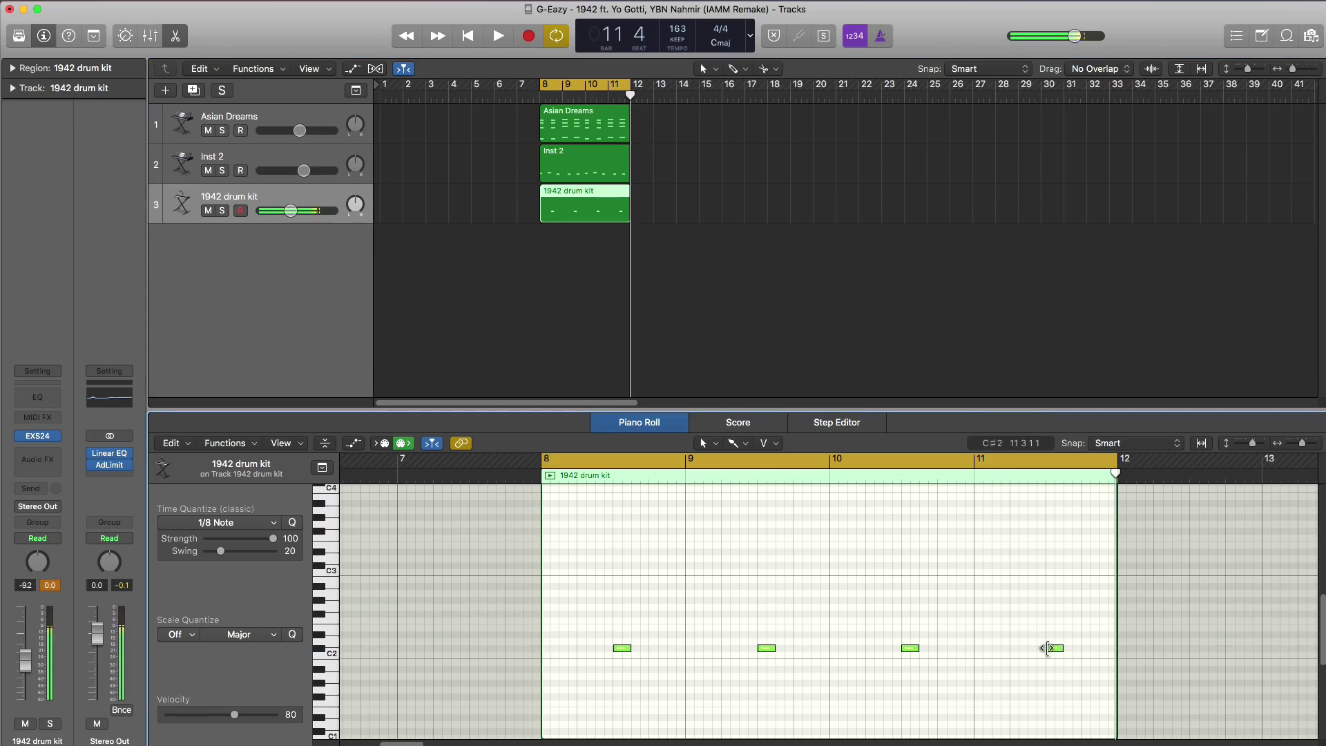
{"action": "key", "text": "space"}
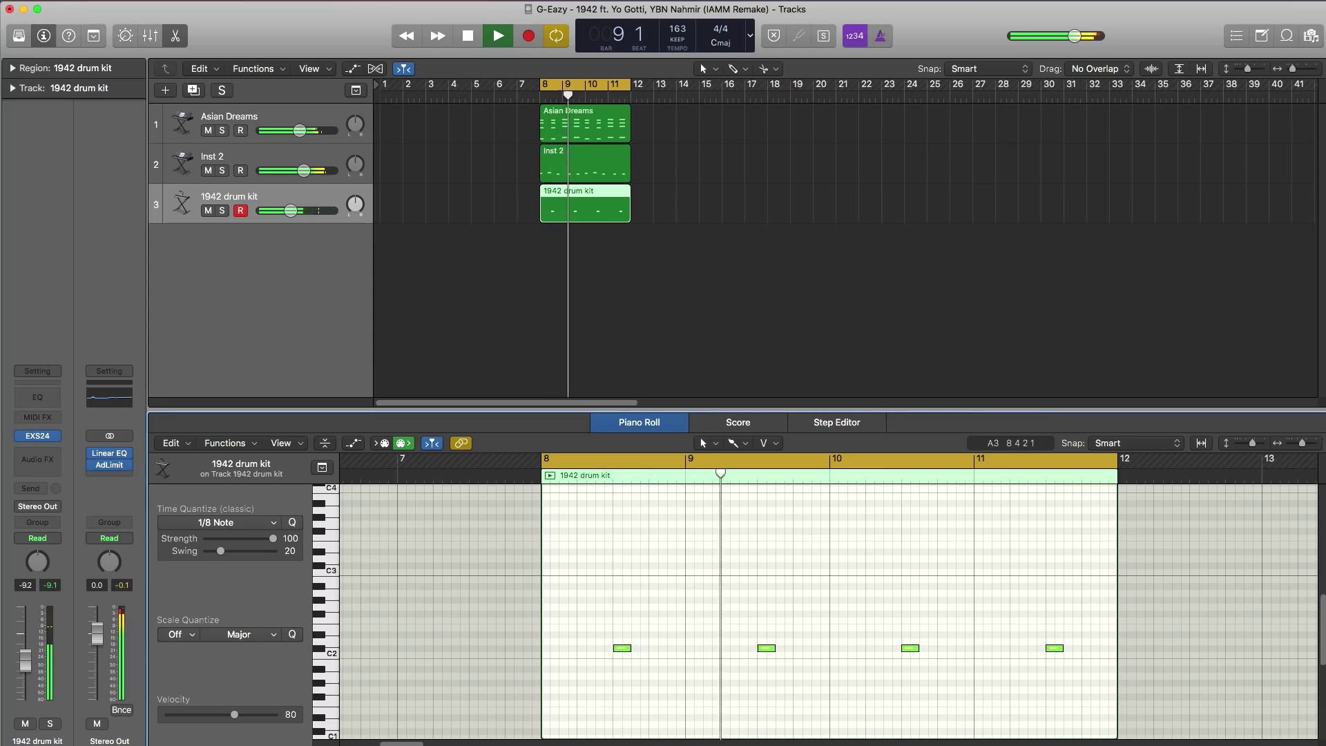
{"action": "left_click_drag", "start_coordinate": [290, 210], "coordinate": [285, 219]}
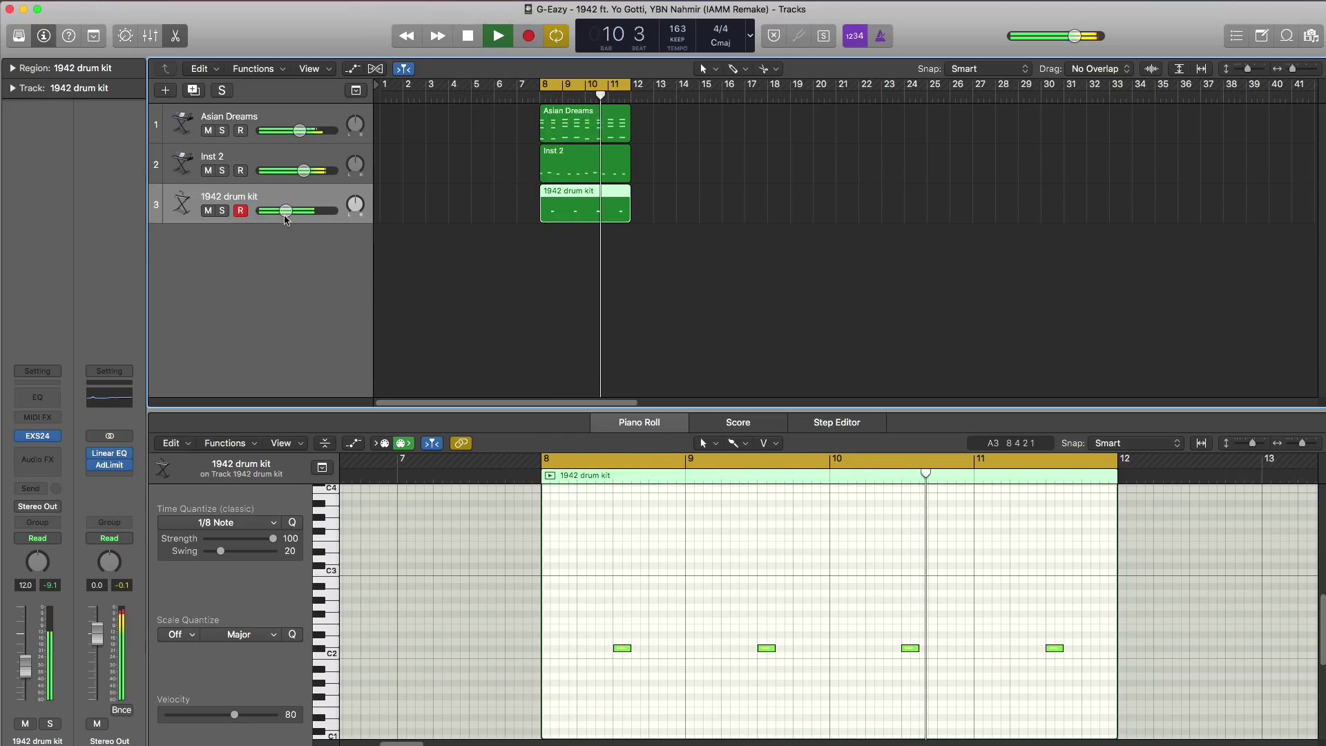
Duplicate the drum kit track and fill a new four-bar region from bar 8 with continuous eighth notes on D#2.
{"action": "left_click", "coordinate": [192, 91]}
{"action": "left_click", "coordinate": [554, 255], "text": "super"}
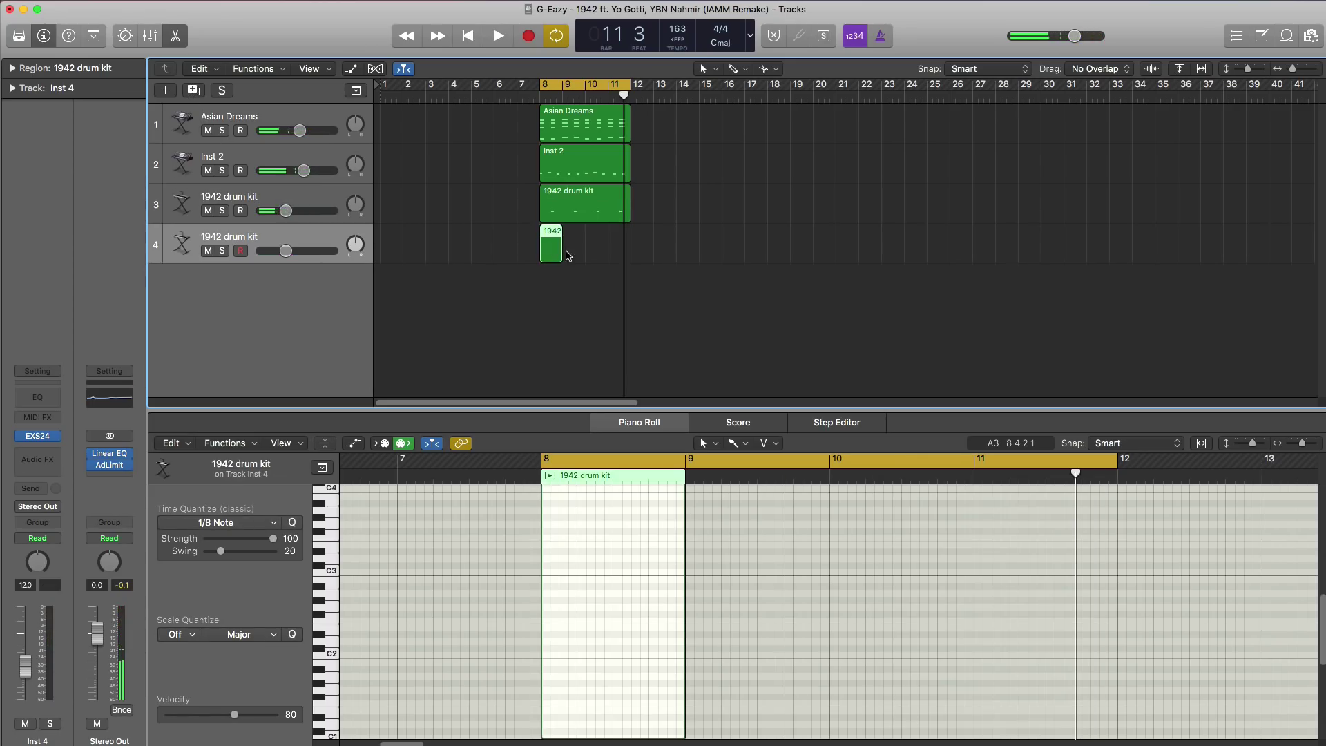
{"action": "left_click_drag", "start_coordinate": [560, 252], "coordinate": [630, 254]}
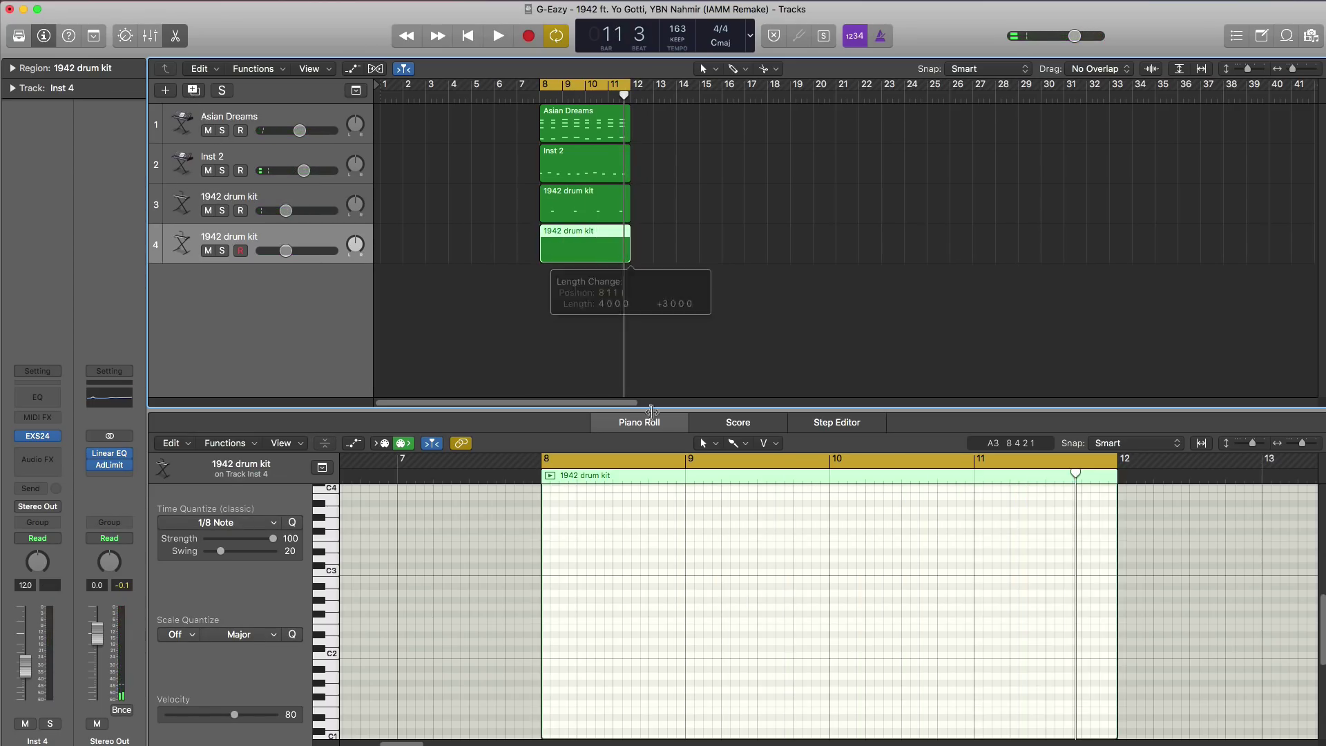
{"action": "left_click_drag", "start_coordinate": [551, 637], "coordinate": [577, 634]}
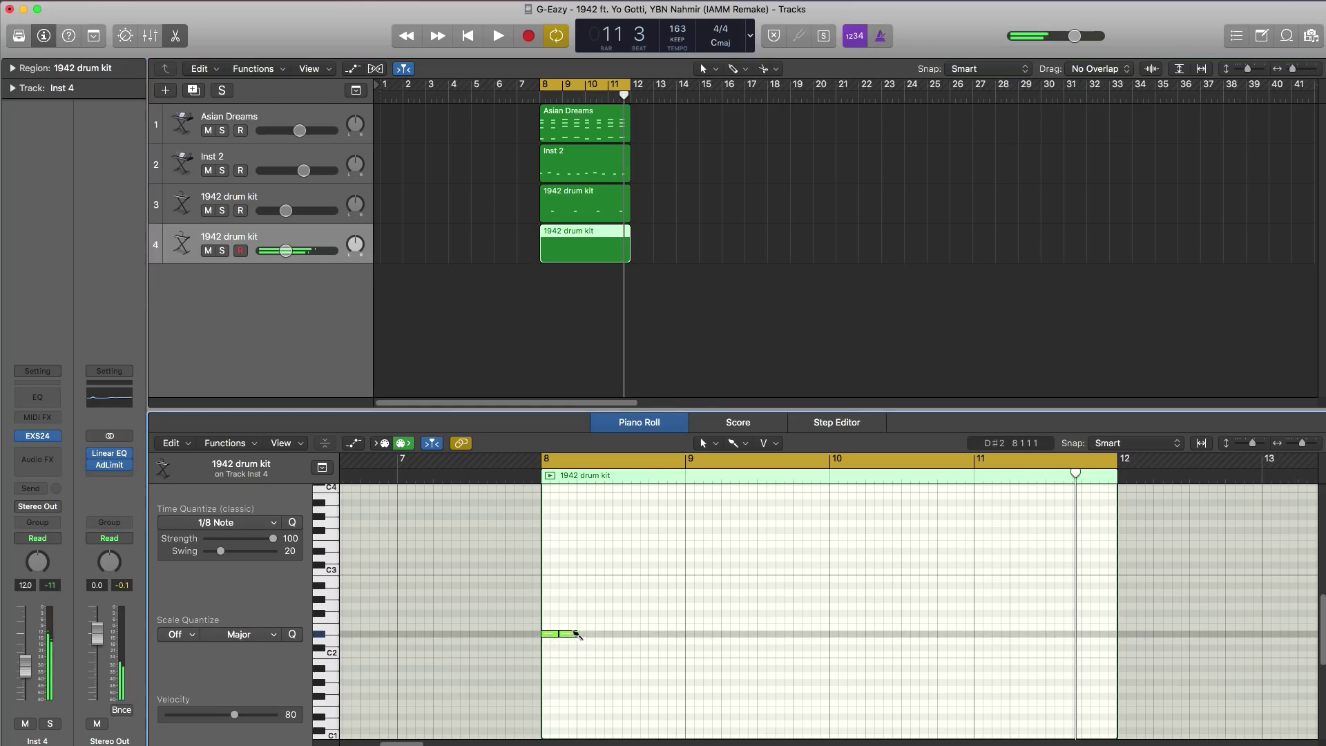
{"action": "mouse_move", "coordinate": [691, 635]}
{"action": "left_mouse_down"}
{"action": "mouse_move", "coordinate": [948, 635]}
{"action": "mouse_move", "coordinate": [805, 639]}
{"action": "left_mouse_up"}
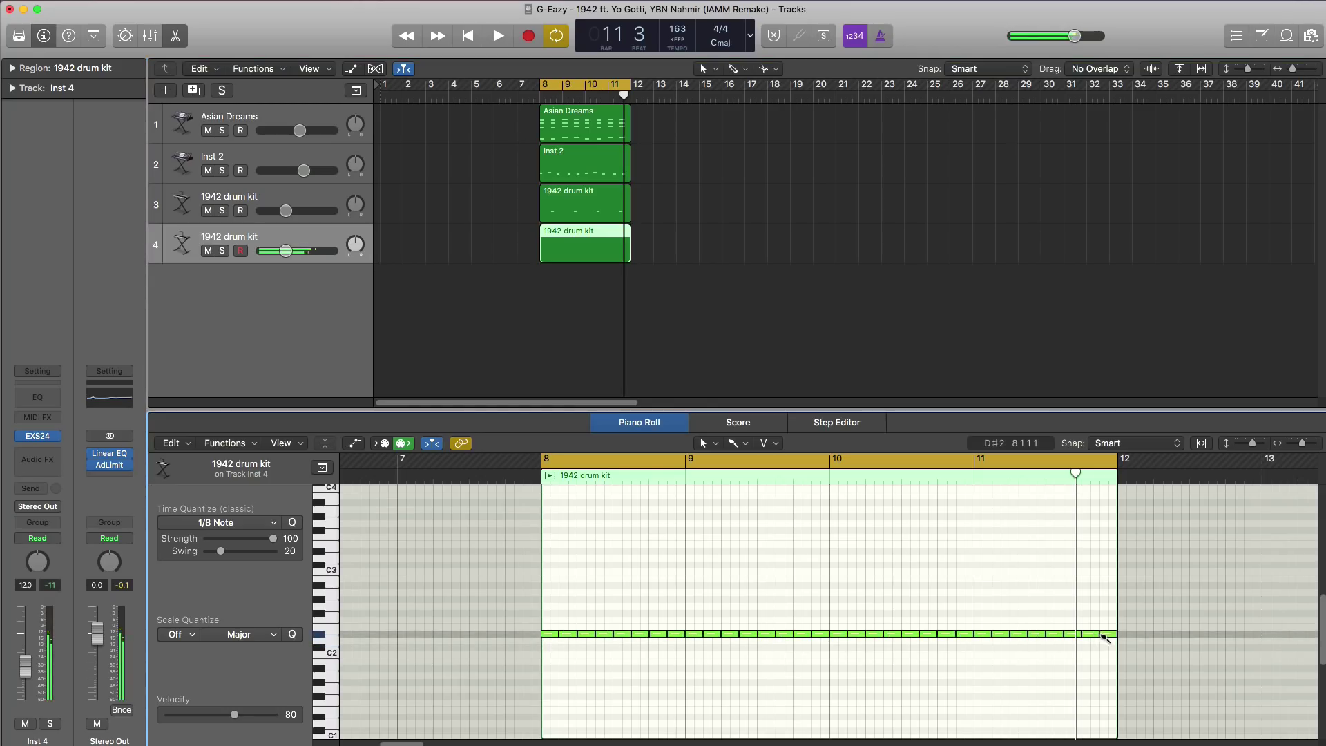
Play the loop and lower the second drum kit track's volume to -12.8 dB.
{"action": "key", "text": "space"}
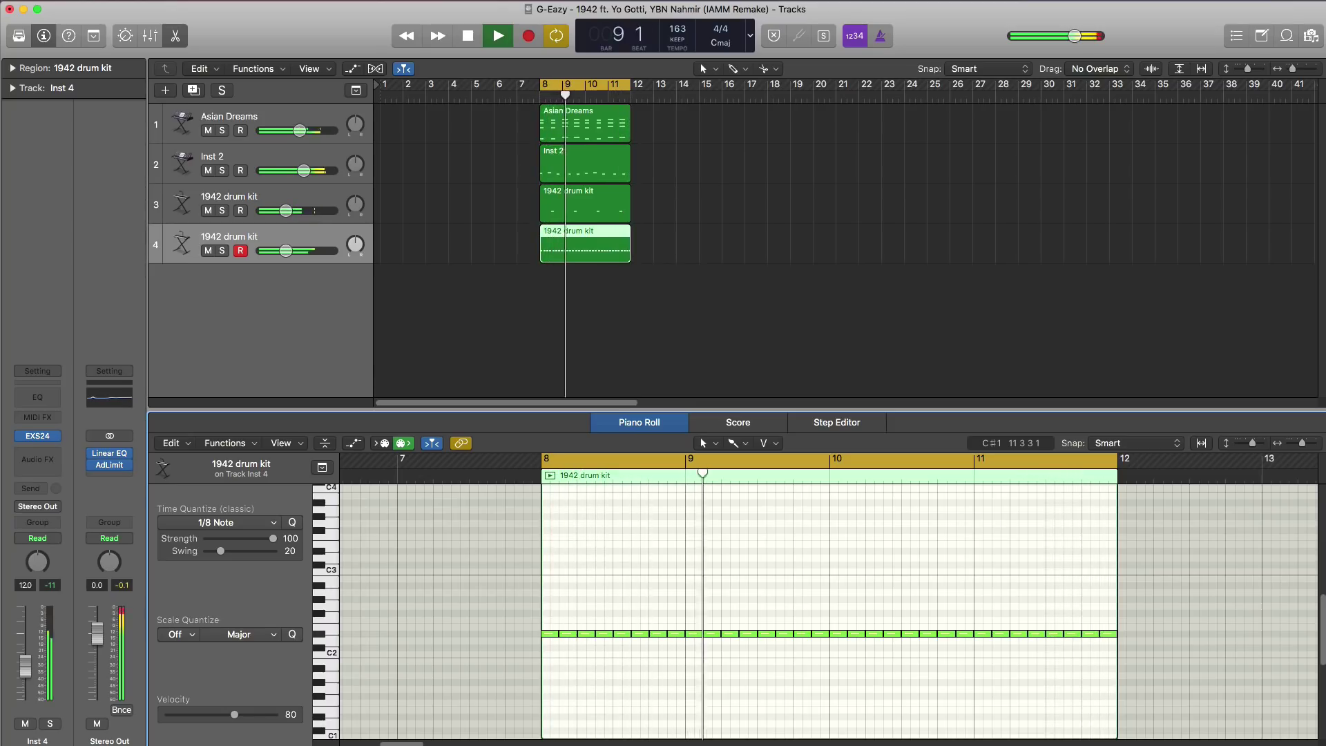
{"action": "left_click_drag", "start_coordinate": [263, 256], "coordinate": [273, 260]}
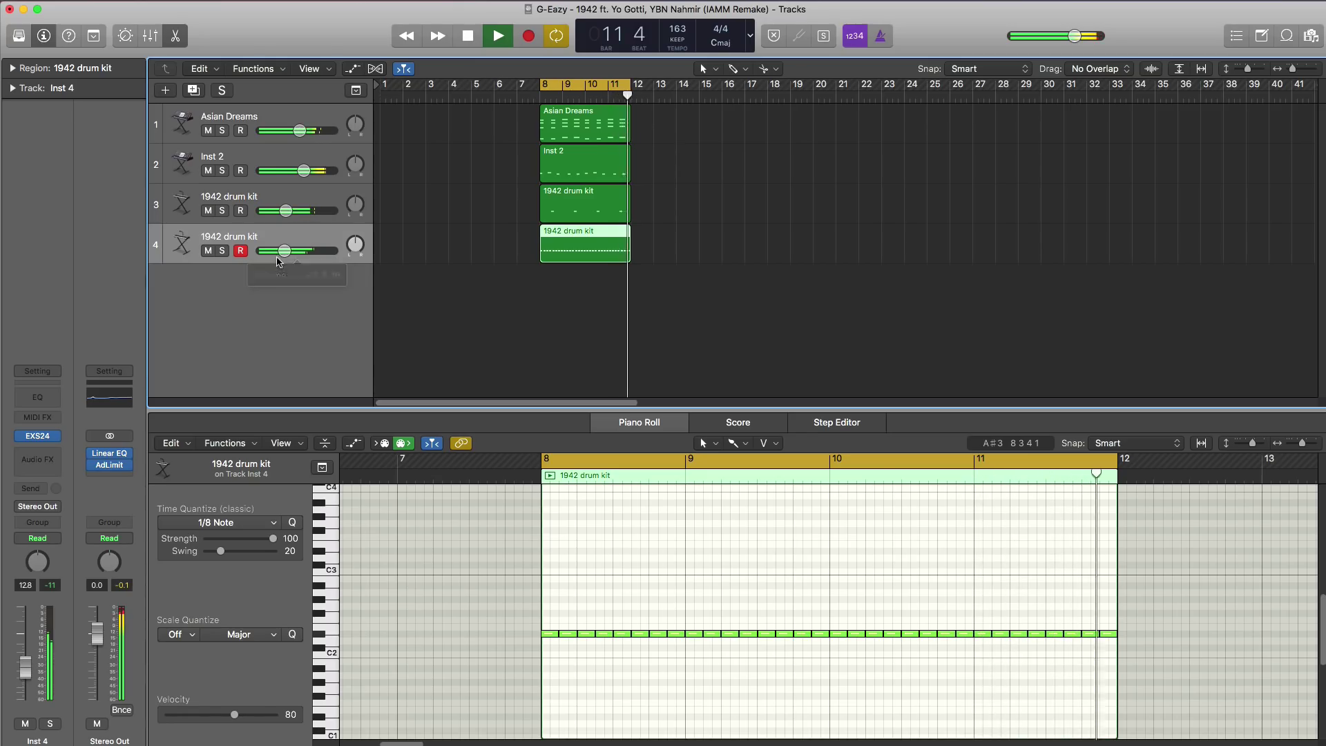
{"action": "key", "text": "space"}
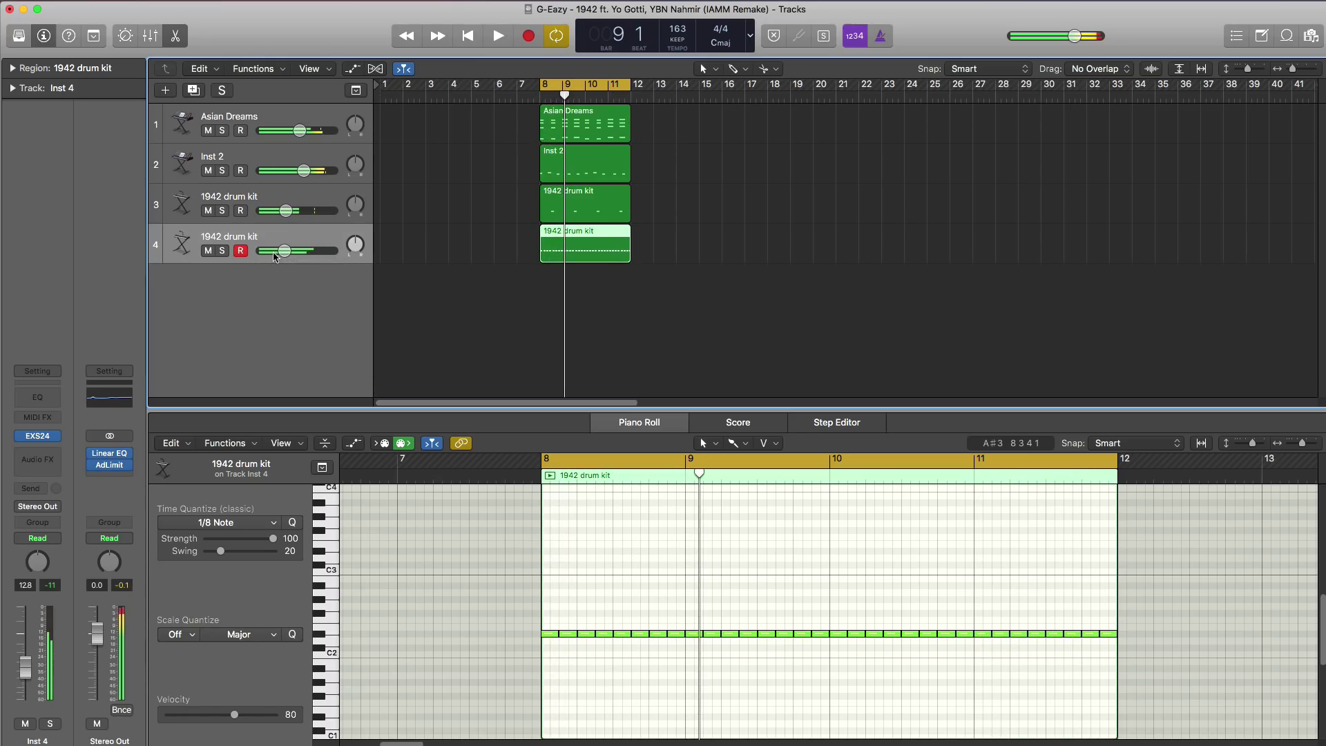
Duplicate the drum kit track again and create an empty four-bar region from bar 8 on the new track.
{"action": "left_click", "coordinate": [194, 90]}
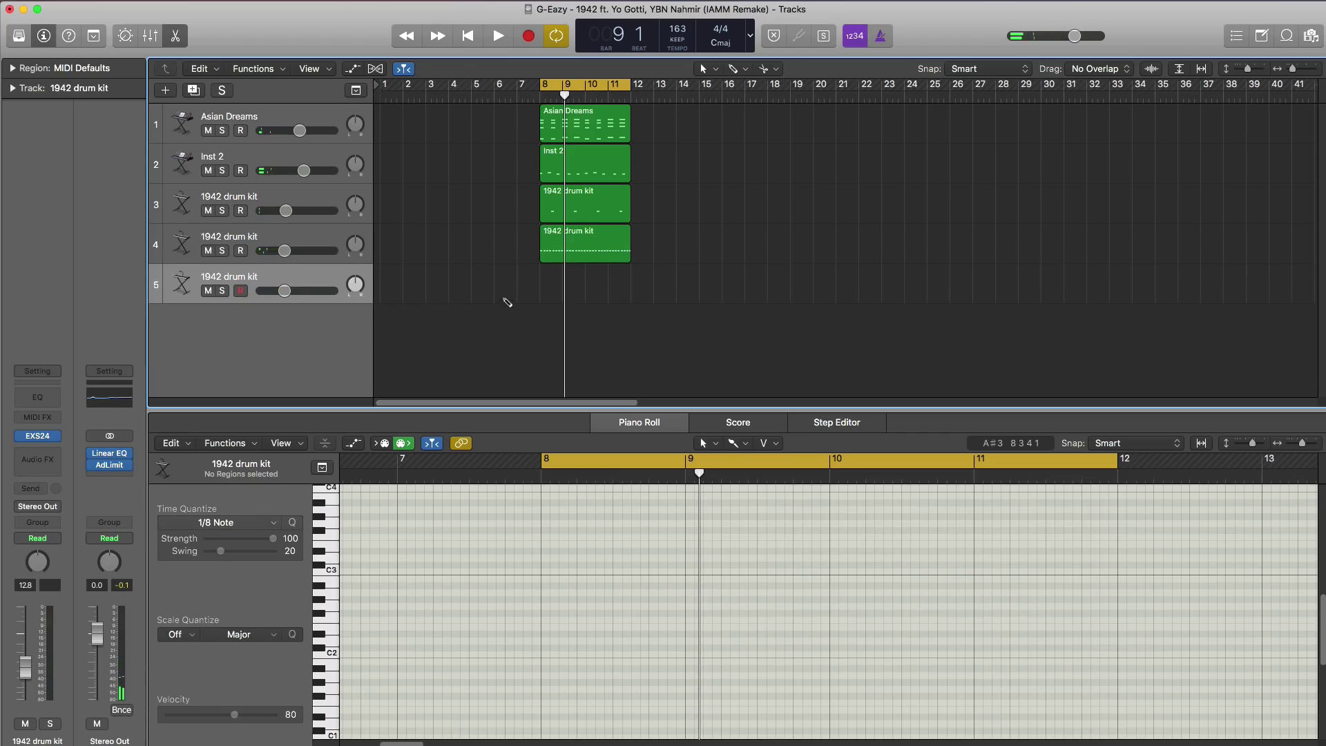
{"action": "left_click", "coordinate": [549, 289]}
{"action": "left_click_drag", "start_coordinate": [563, 296], "coordinate": [630, 297]}
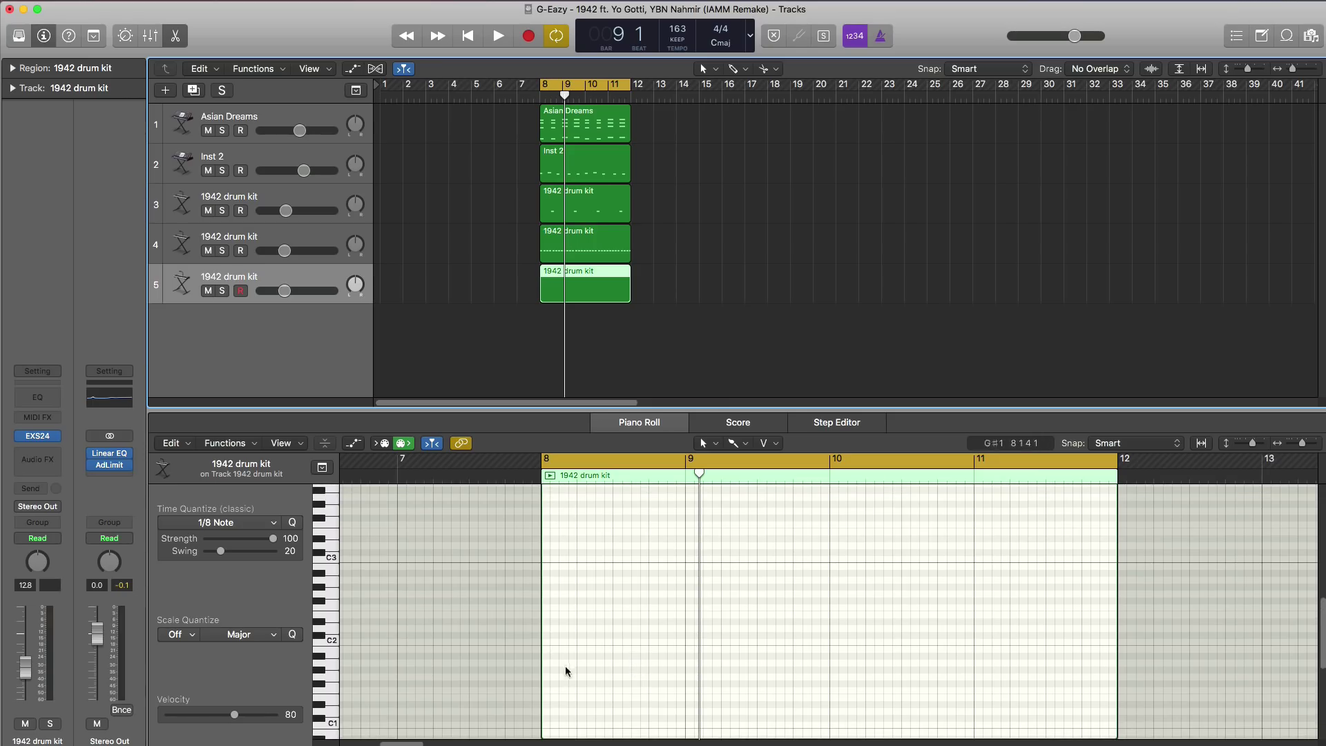
Add two consecutive C2 eighth notes at the start of bar 8 and raise the third drum kit track's volume to -2.6 dB.
{"action": "left_click", "coordinate": [548, 642]}
{"action": "key", "text": "space"}
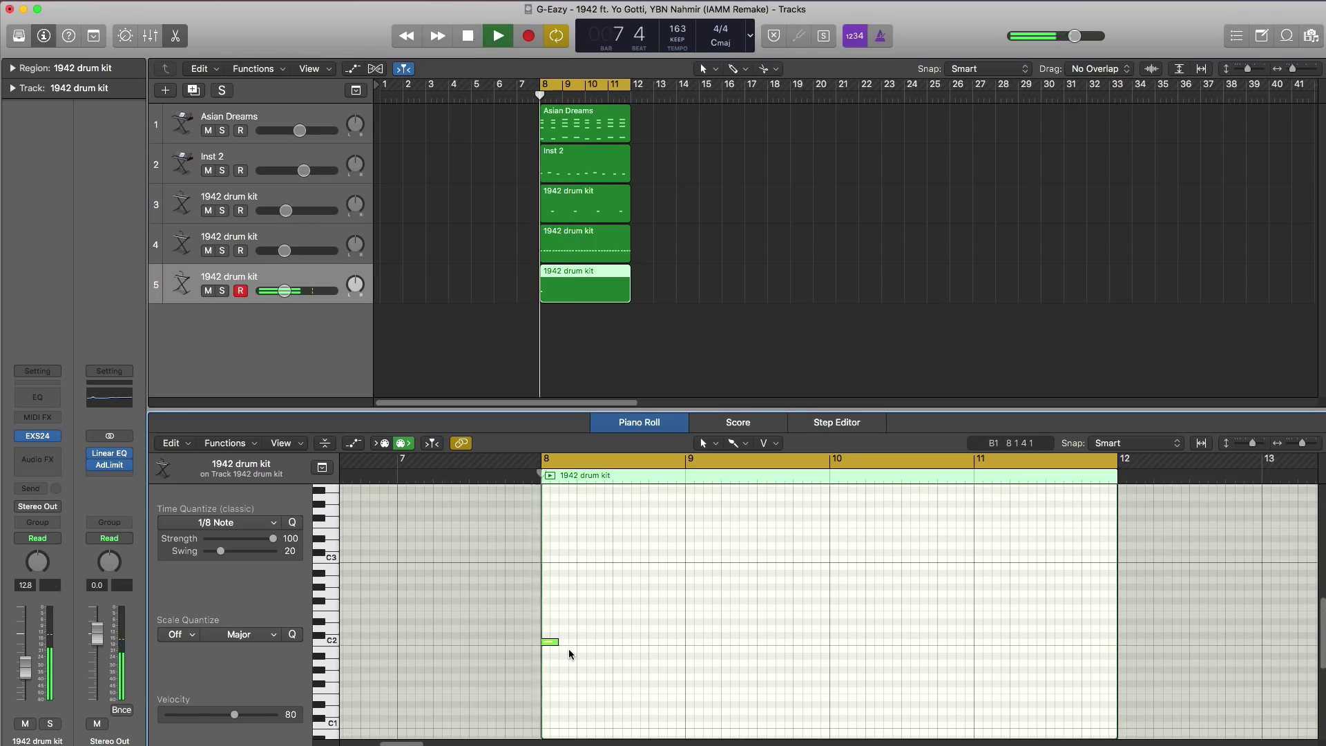
{"action": "left_click", "coordinate": [563, 642]}
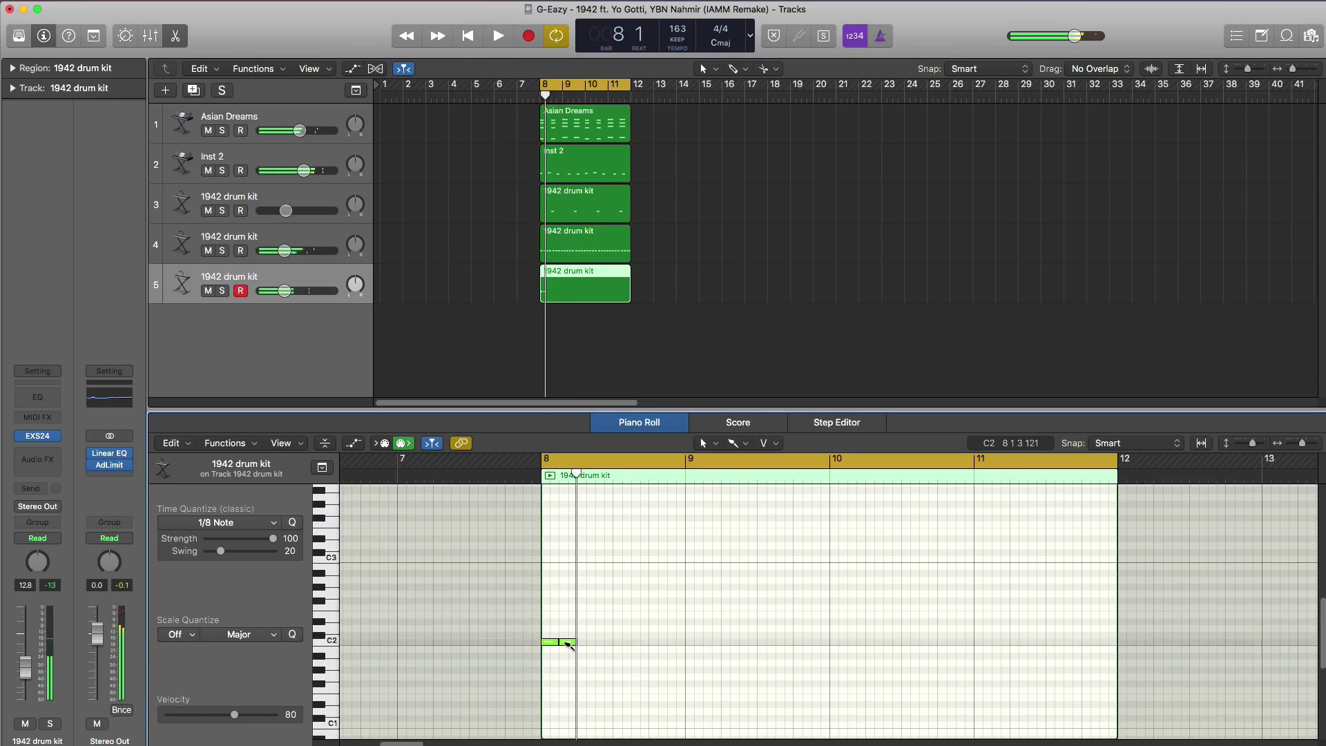
{"action": "key", "text": "space"}
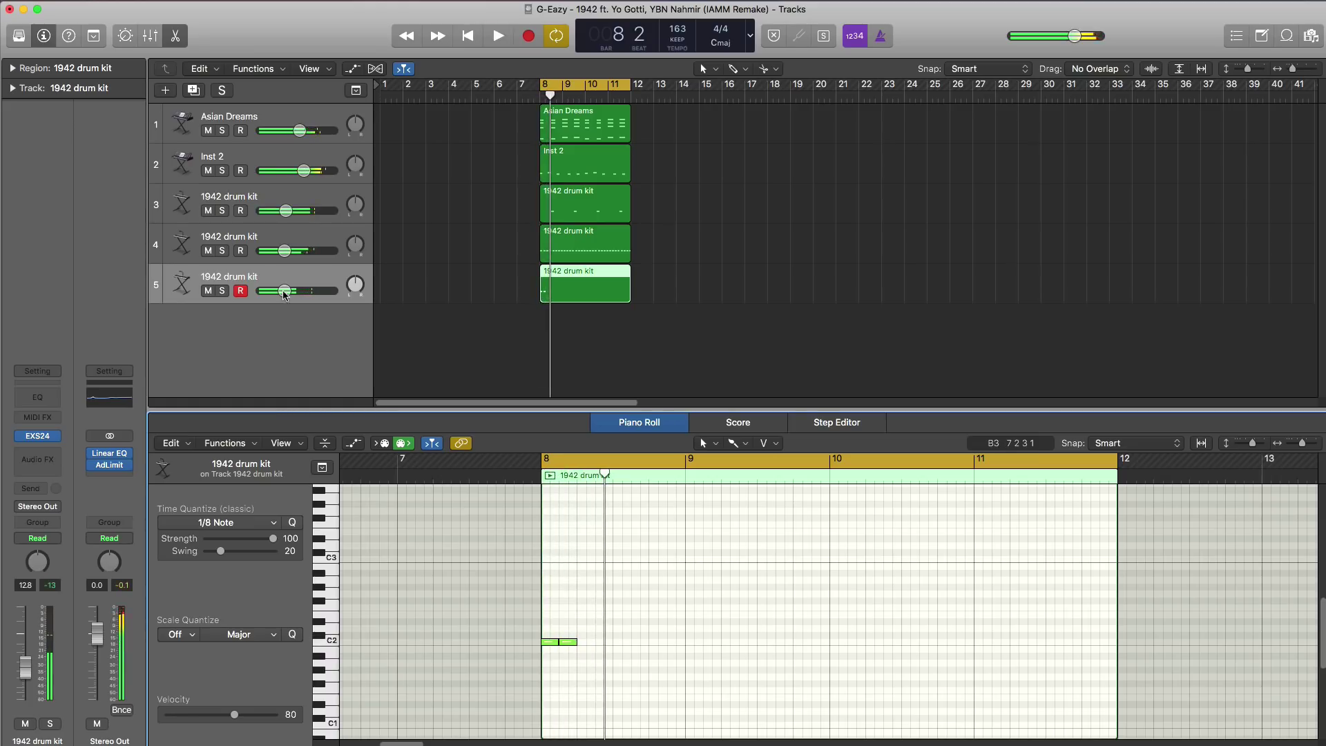
{"action": "left_click_drag", "start_coordinate": [285, 295], "coordinate": [310, 300]}
{"action": "key", "text": "space"}
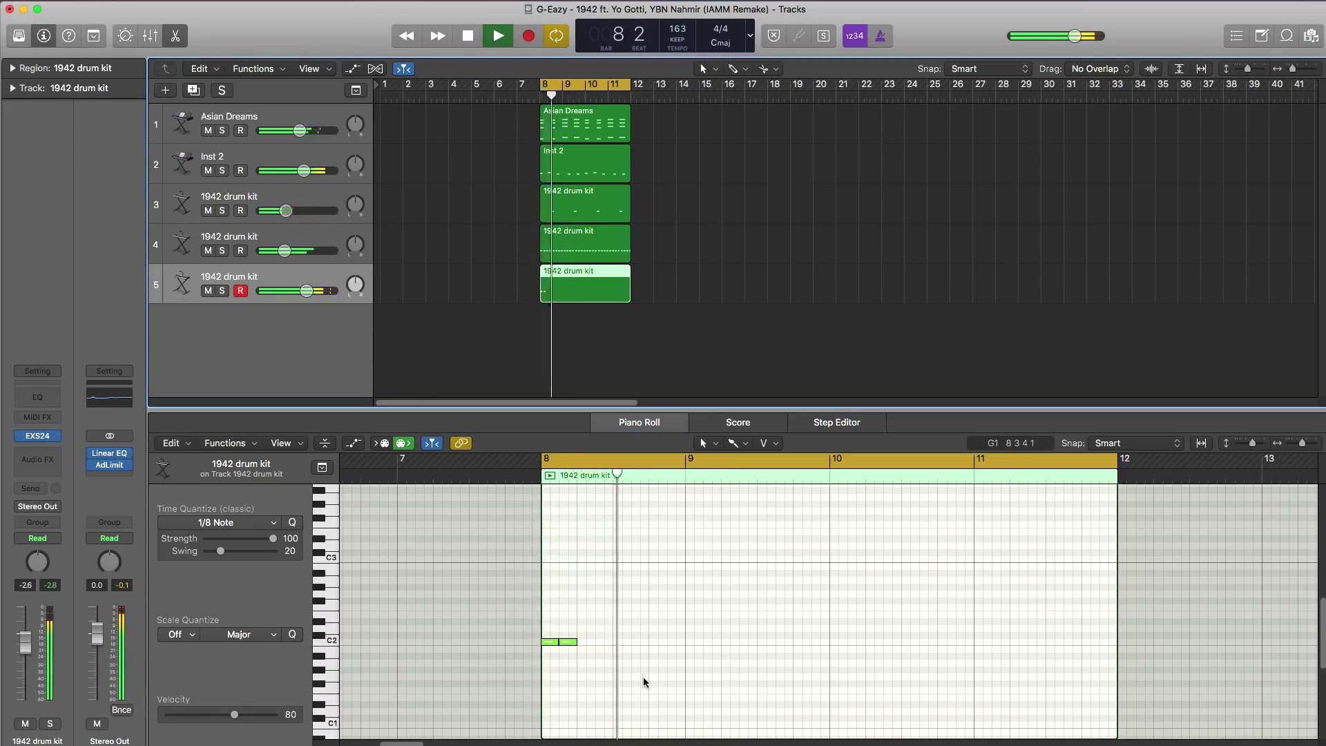
Add C2 hits on beat 4 of bar 8, beat 2 of bar 9 and the second half of bar 9's beat 3 while auditioning.
{"action": "key", "text": "space"}
{"action": "left_click", "coordinate": [654, 642]}
{"action": "key", "text": "space"}
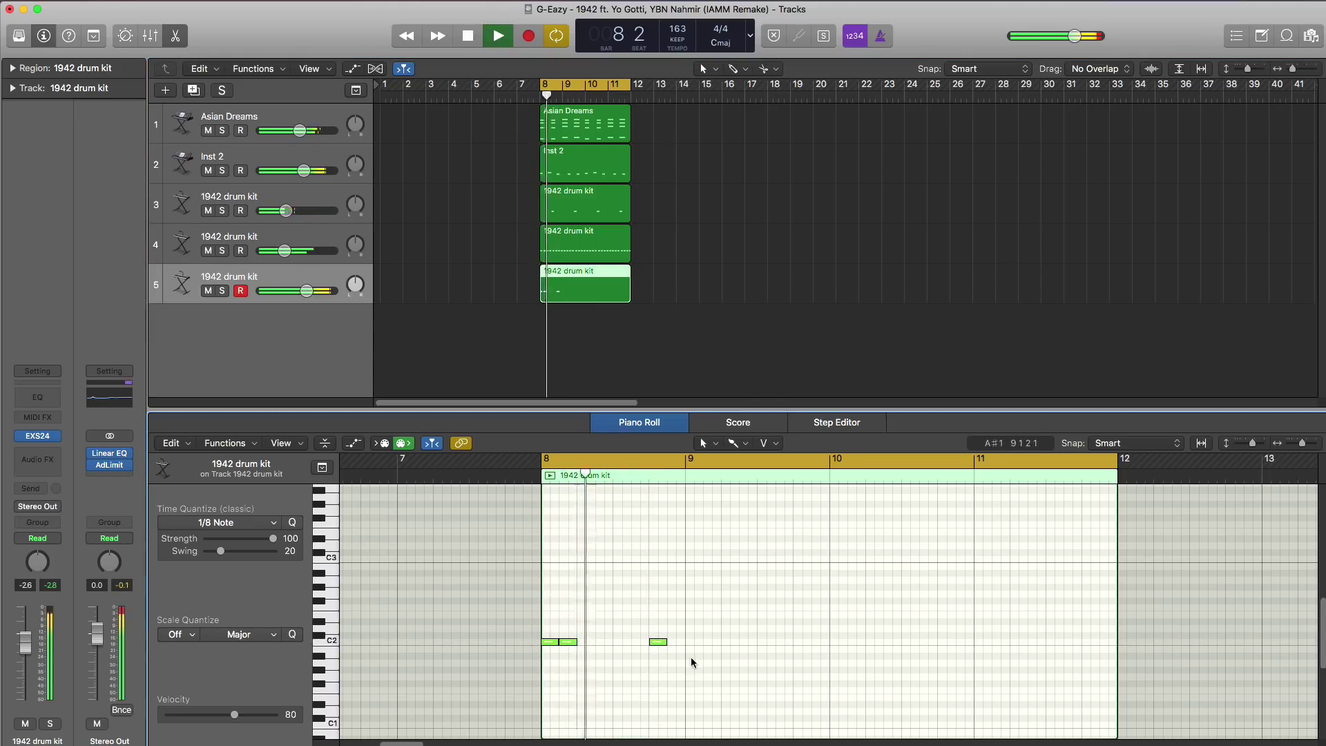
{"action": "left_click", "coordinate": [725, 642]}
{"action": "key", "text": "space"}
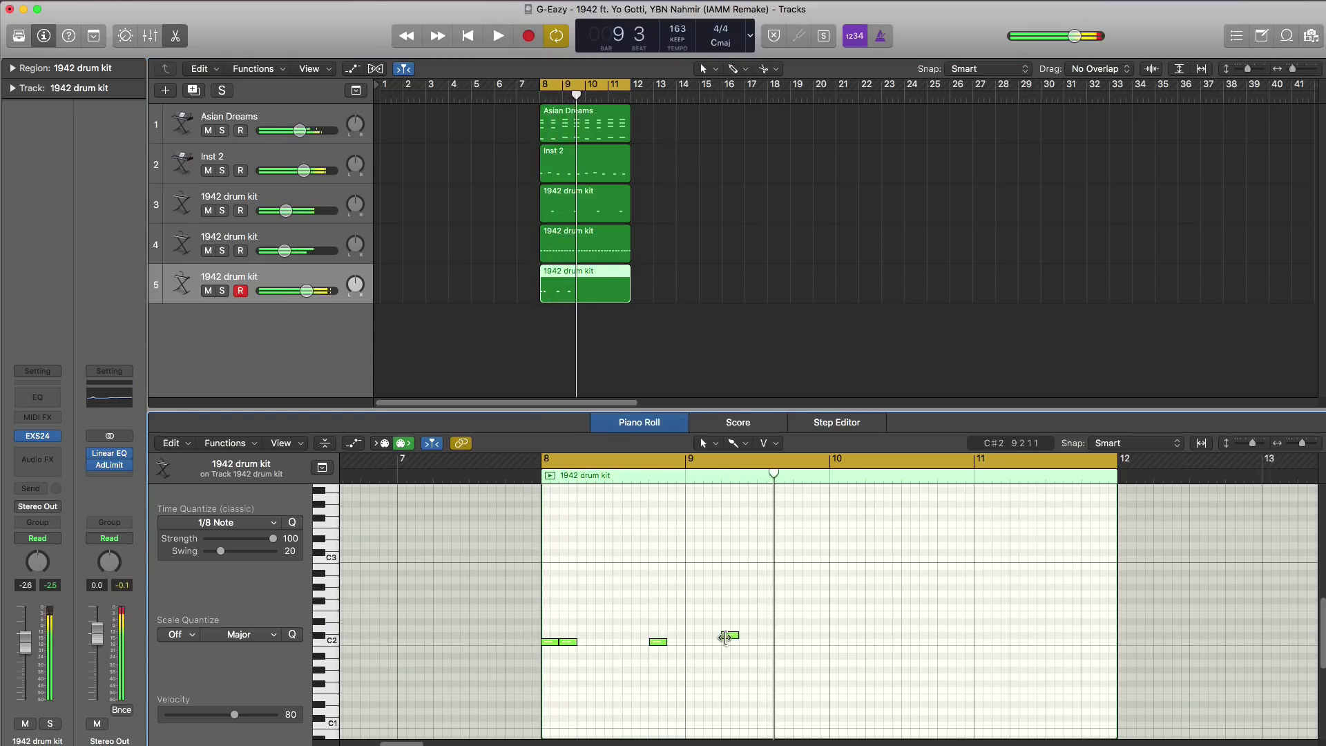
{"action": "key", "text": "space"}
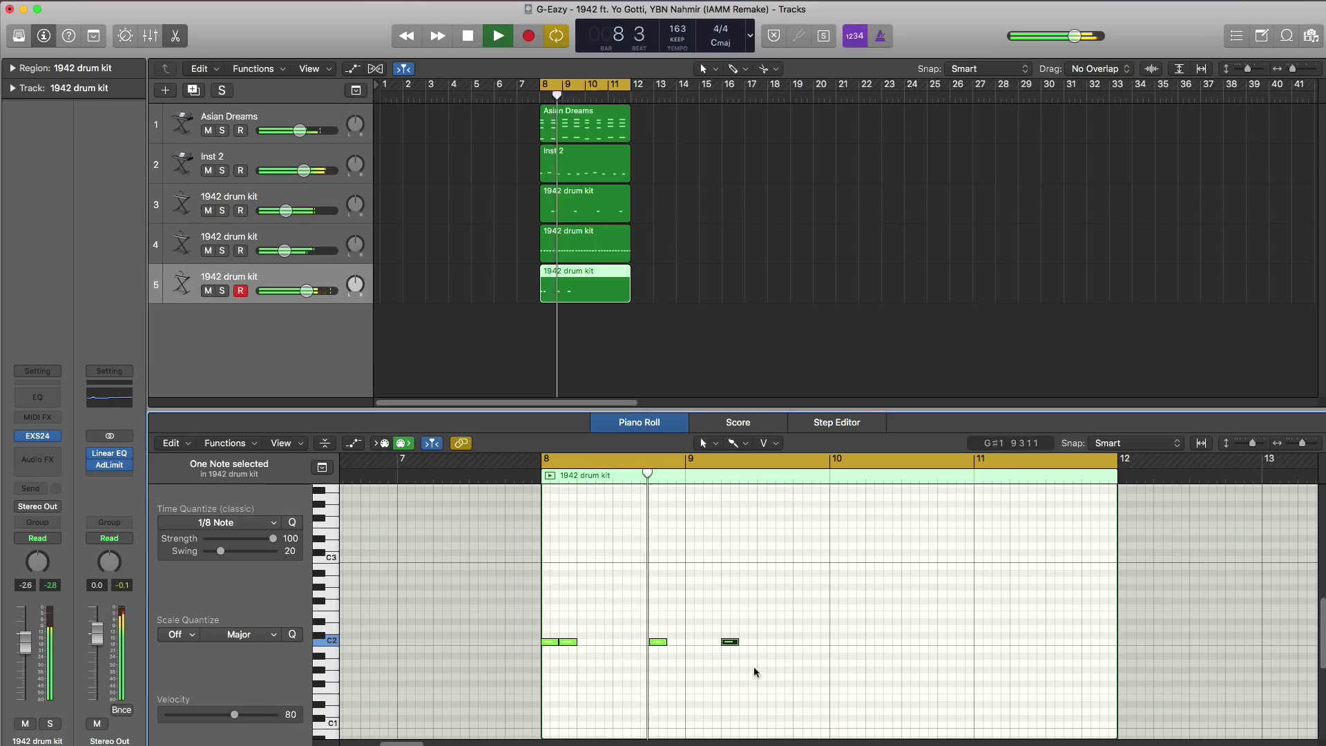
{"action": "left_click", "coordinate": [777, 642]}
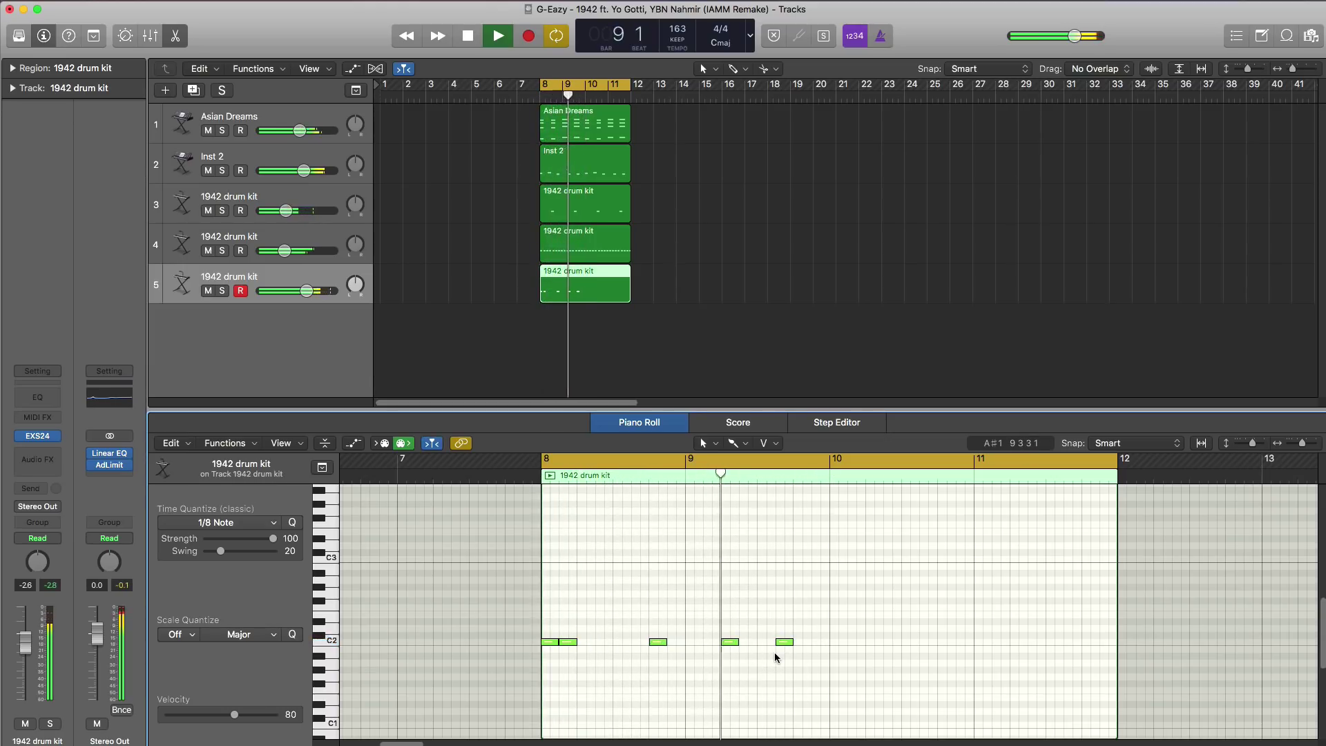
Copy the five C2 notes from bars 8 and 9 so the copy starts at bar 10, and play the loop.
{"action": "key", "text": "space"}
{"action": "left_click_drag", "start_coordinate": [832, 654], "coordinate": [546, 625]}
{"action": "left_click_drag", "start_coordinate": [712, 634], "coordinate": [836, 646]}
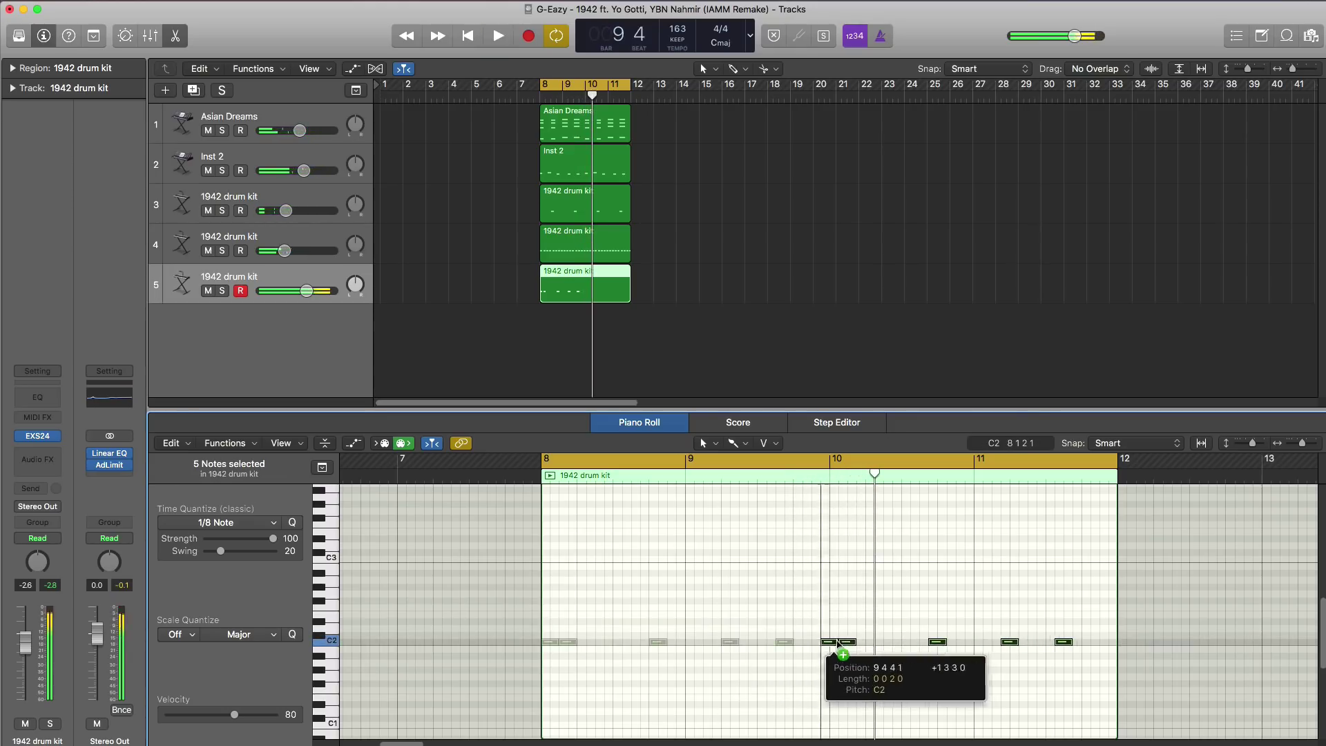
{"action": "key", "text": "space"}
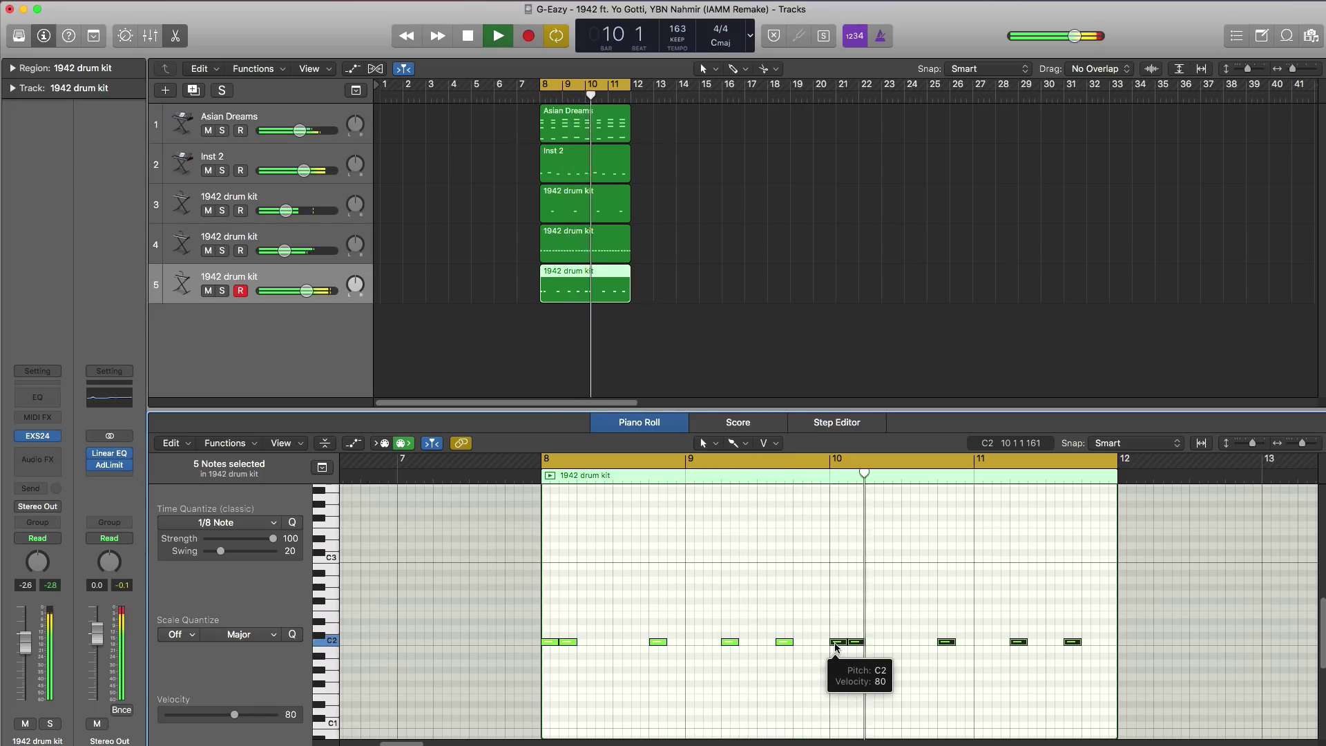
Set the third drum kit track's volume to -2.1 dB and lower the second drum kit track slightly during playback.
{"action": "left_click", "coordinate": [425, 284]}
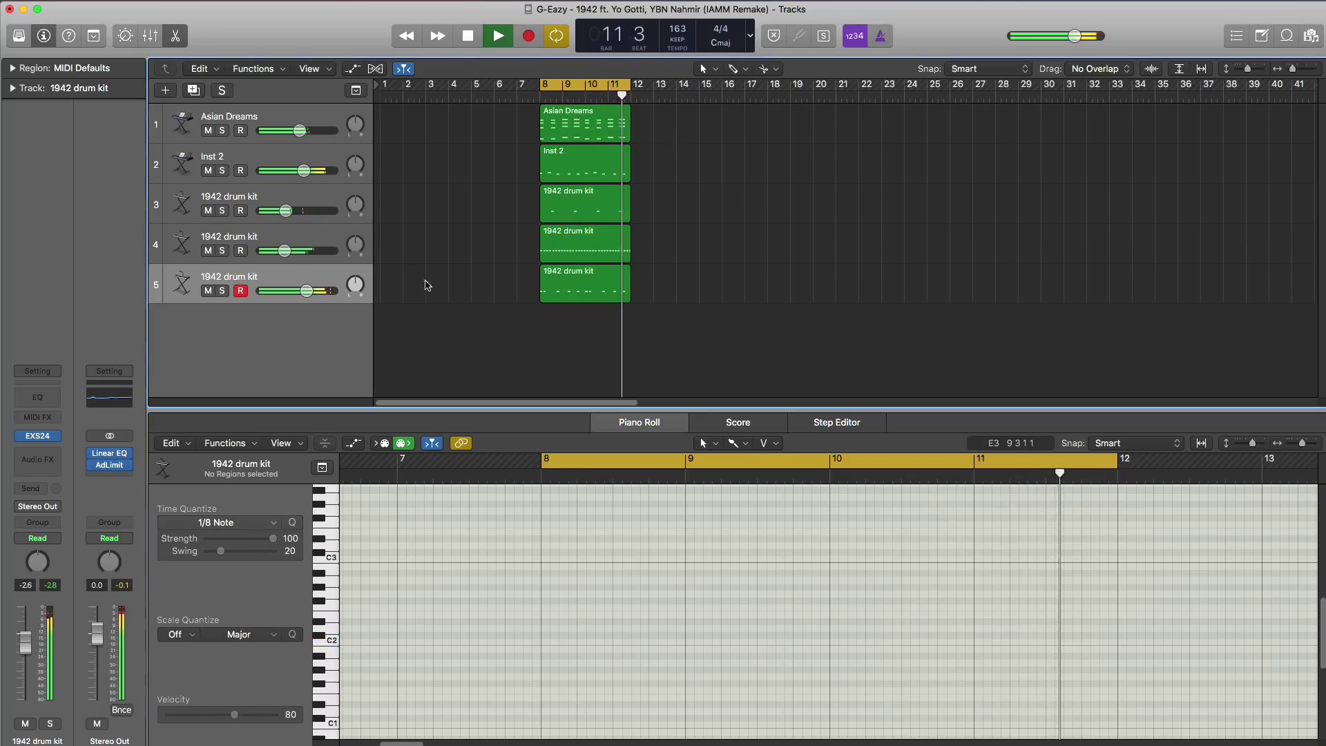
{"action": "left_click", "coordinate": [307, 291]}
{"action": "left_click_drag", "start_coordinate": [309, 291], "coordinate": [283, 256]}
{"action": "key", "text": "space"}
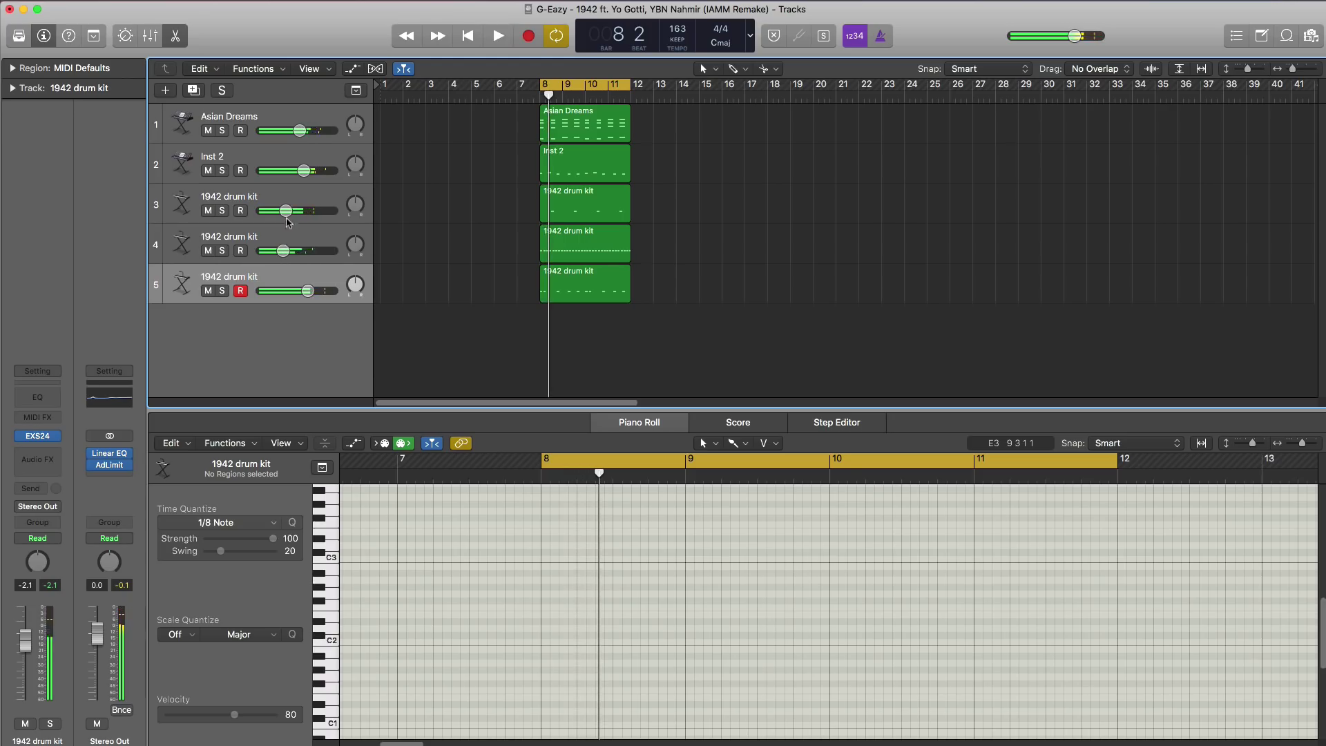
Duplicate the drum kit track, create an empty four-bar region from bar 8 on it and set its volume to -8.8 dB.
{"action": "key", "text": "super+d"}
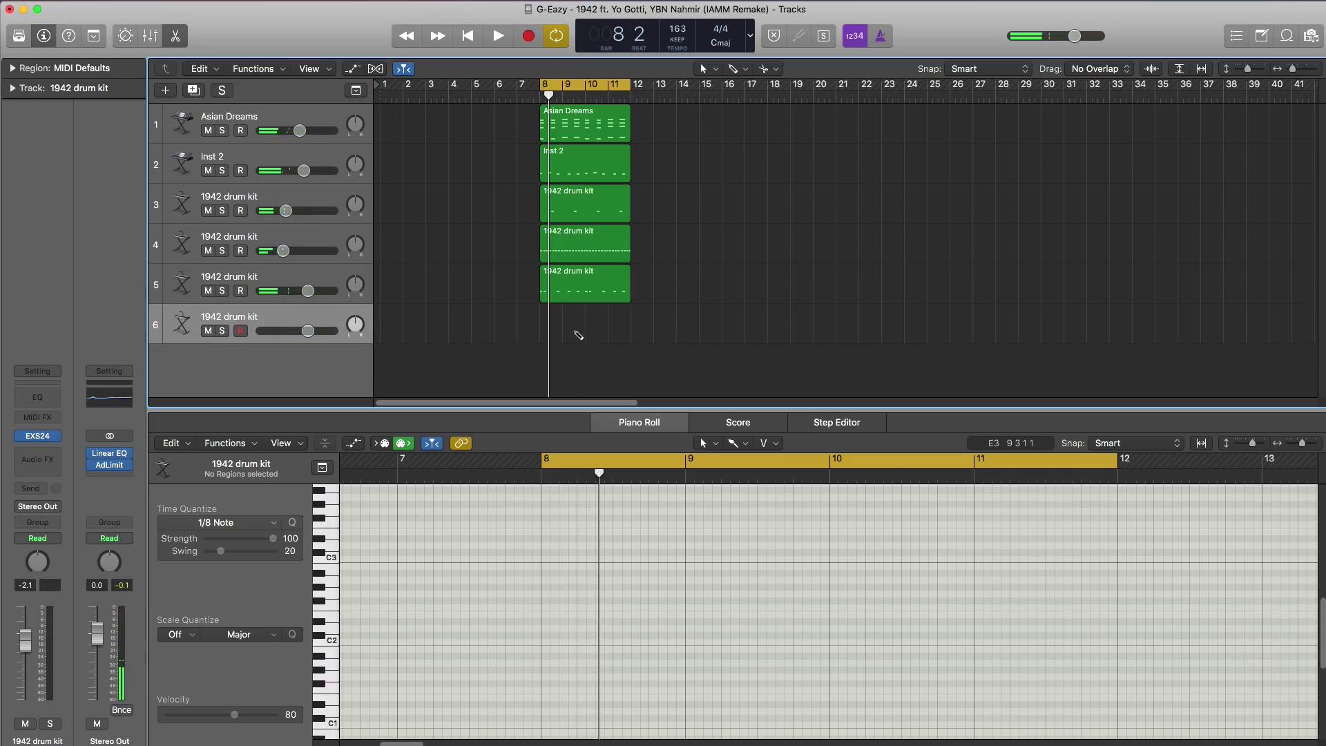
{"action": "left_click", "coordinate": [562, 334], "text": "super"}
{"action": "left_click_drag", "start_coordinate": [560, 334], "coordinate": [632, 337]}
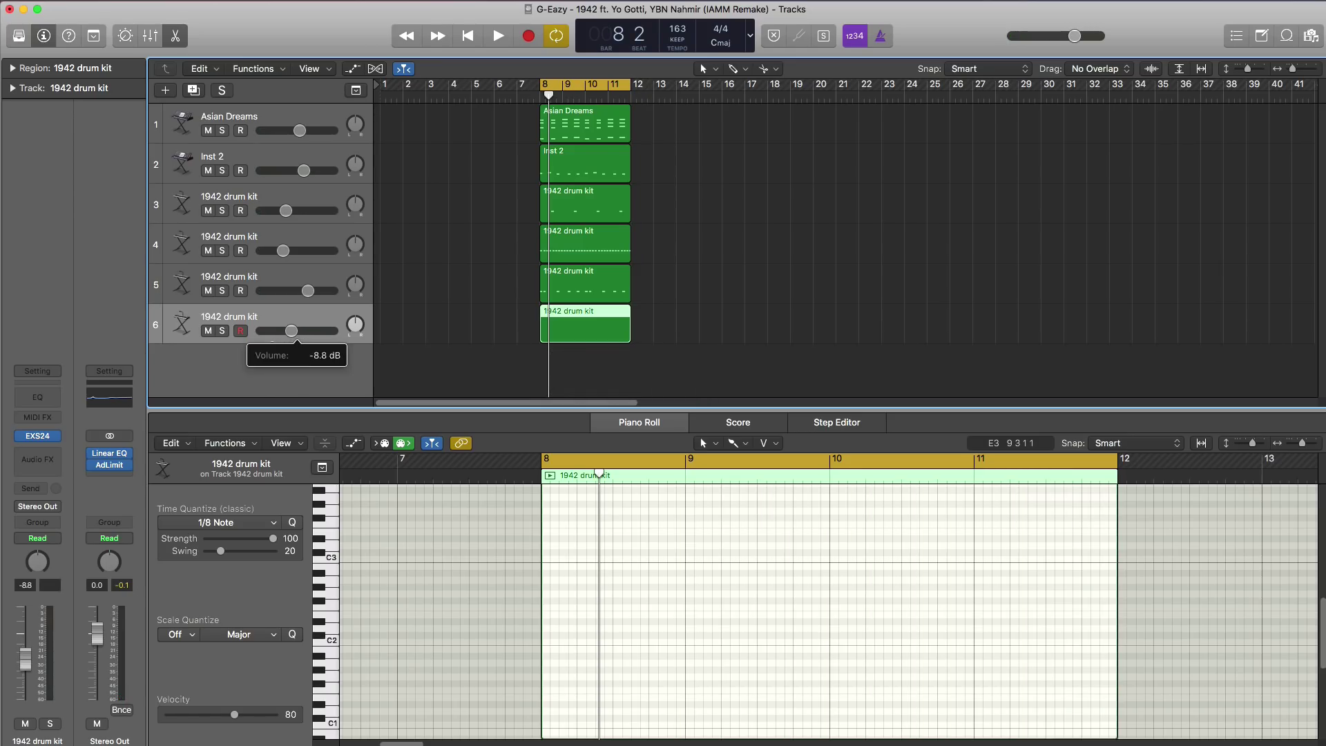
Add an F#2 eighth note on the second half of bar 9's beat 4 and lower the fourth drum kit track to -13.8 dB.
{"action": "key", "text": "space"}
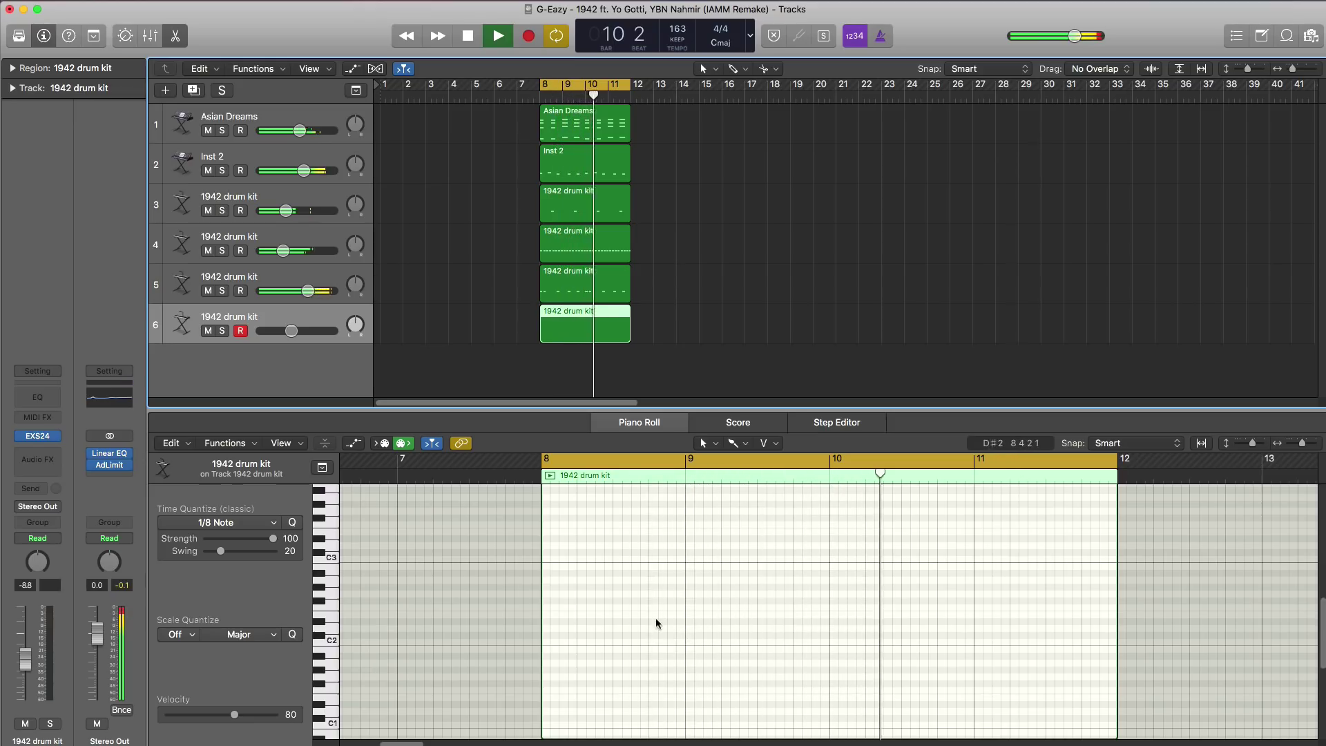
{"action": "key", "text": "space"}
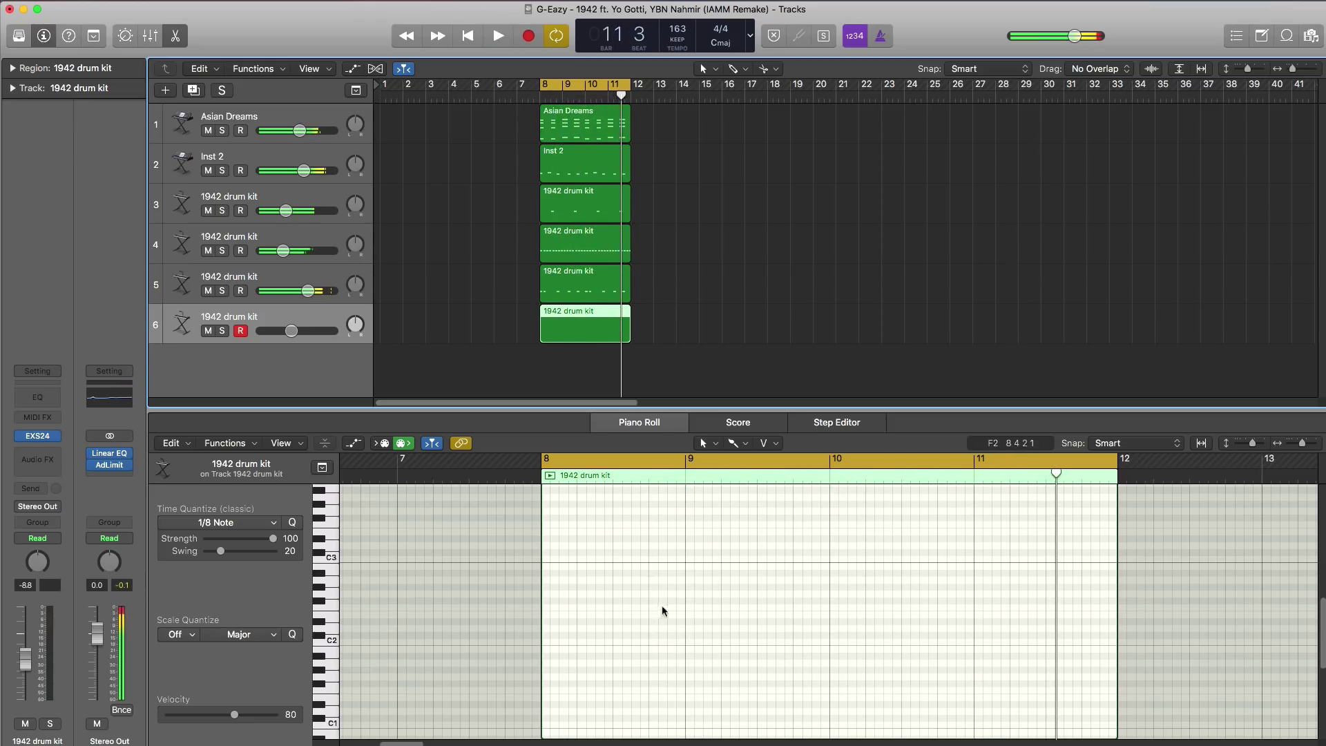
{"action": "left_click_drag", "start_coordinate": [675, 602], "coordinate": [821, 602]}
{"action": "key", "text": "space"}
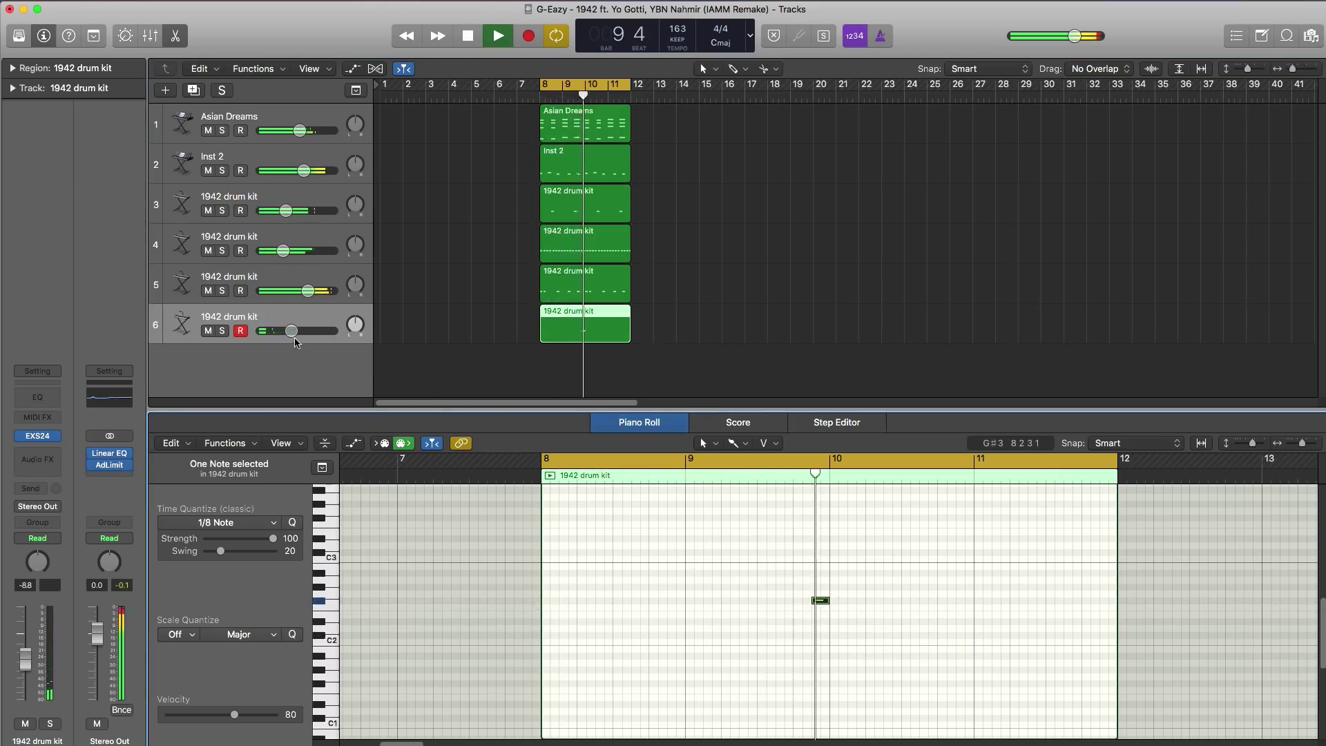
{"action": "left_click_drag", "start_coordinate": [292, 331], "coordinate": [282, 336]}
{"action": "key", "text": "space"}
{"action": "key", "text": "space"}
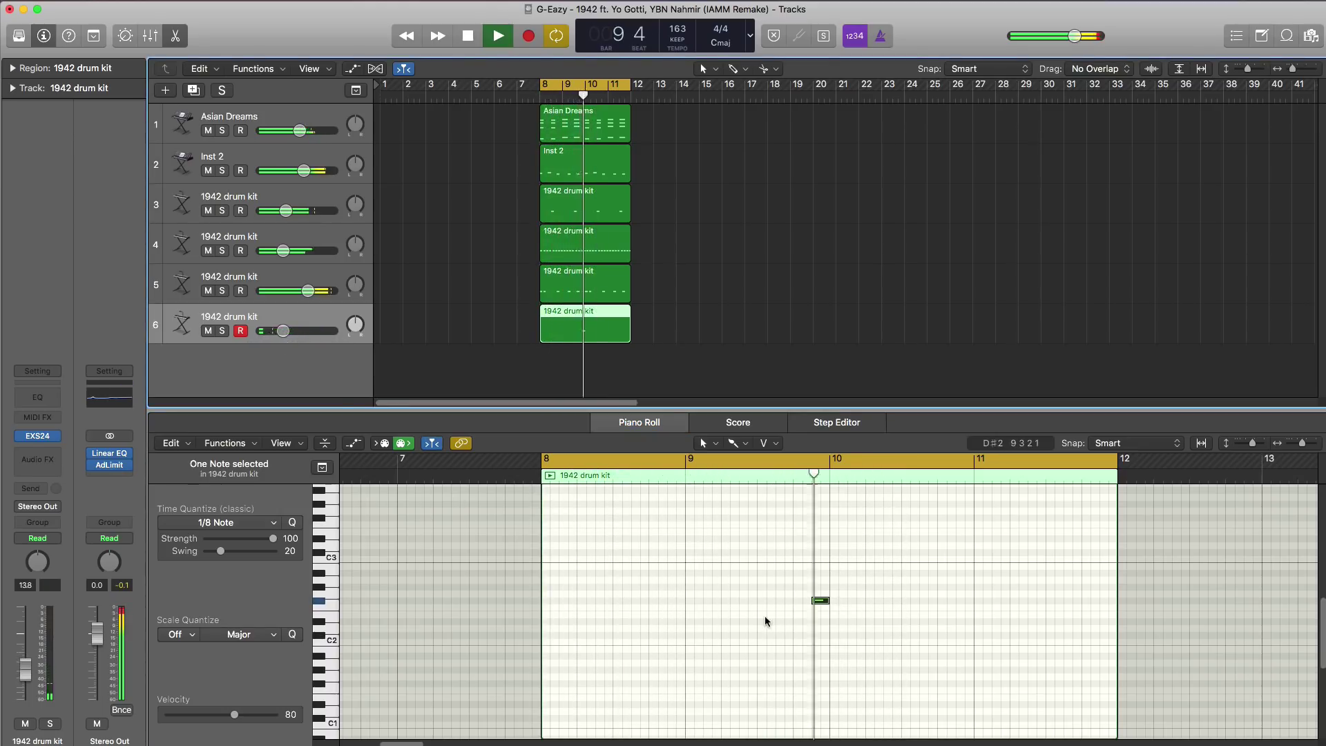
Add F#2 hits on the second half of beat 3 in bar 10 and of beats 1 and 4 in bar 11 while auditioning.
{"action": "key", "text": "space"}
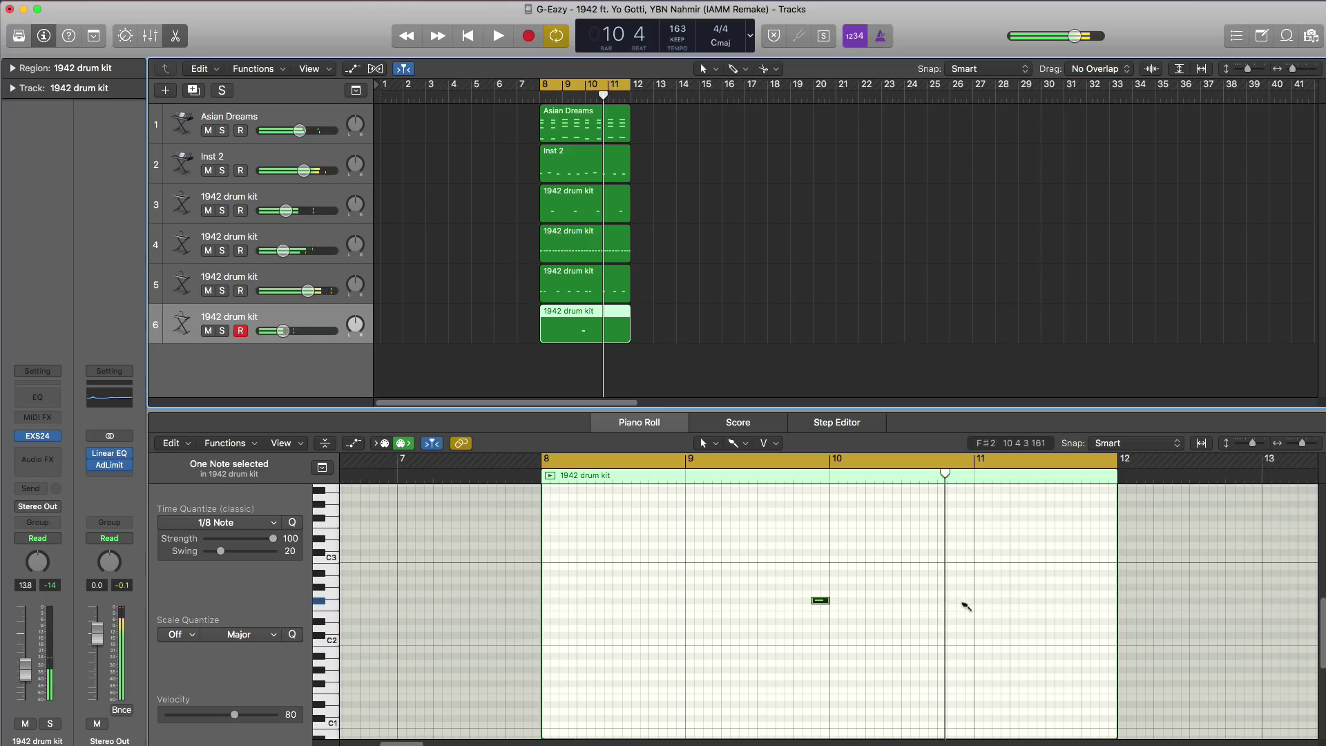
{"action": "left_click", "coordinate": [963, 600]}
{"action": "key", "text": "space"}
{"action": "left_click_drag", "start_coordinate": [961, 600], "coordinate": [928, 600]}
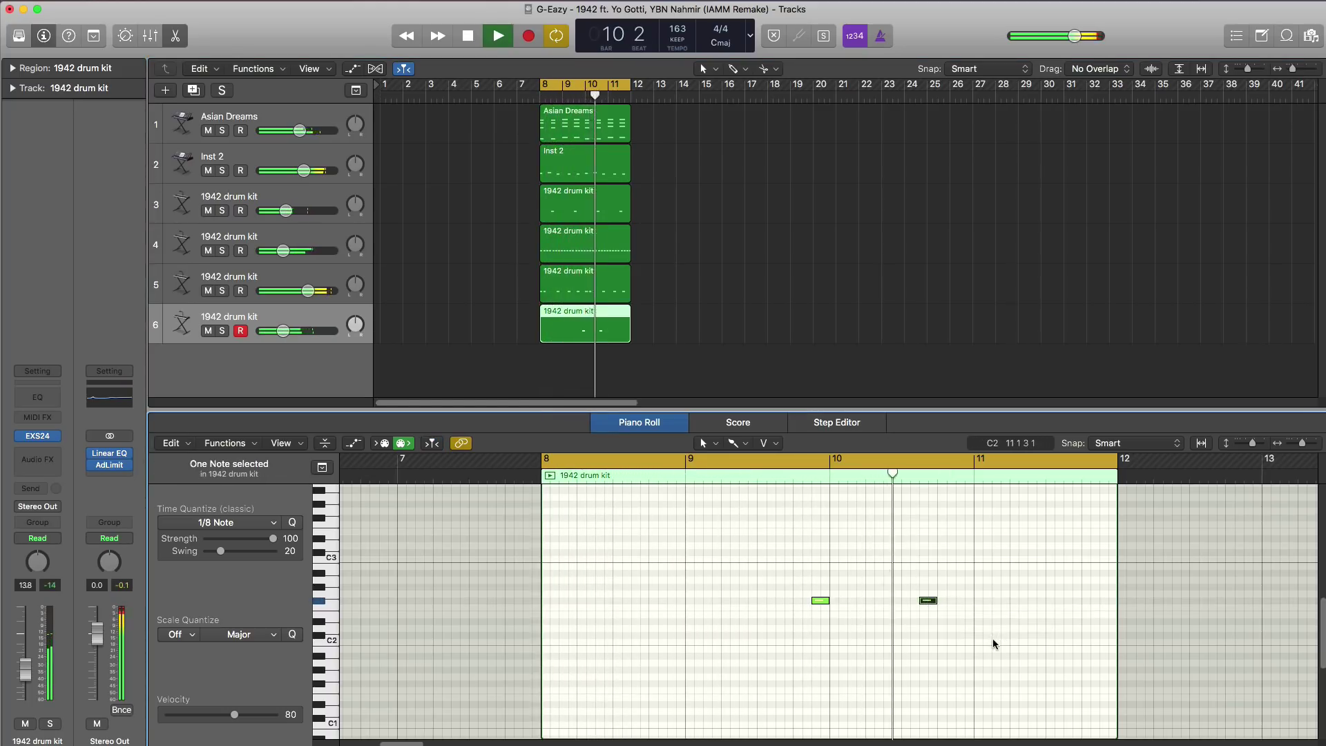
{"action": "left_click", "coordinate": [999, 600]}
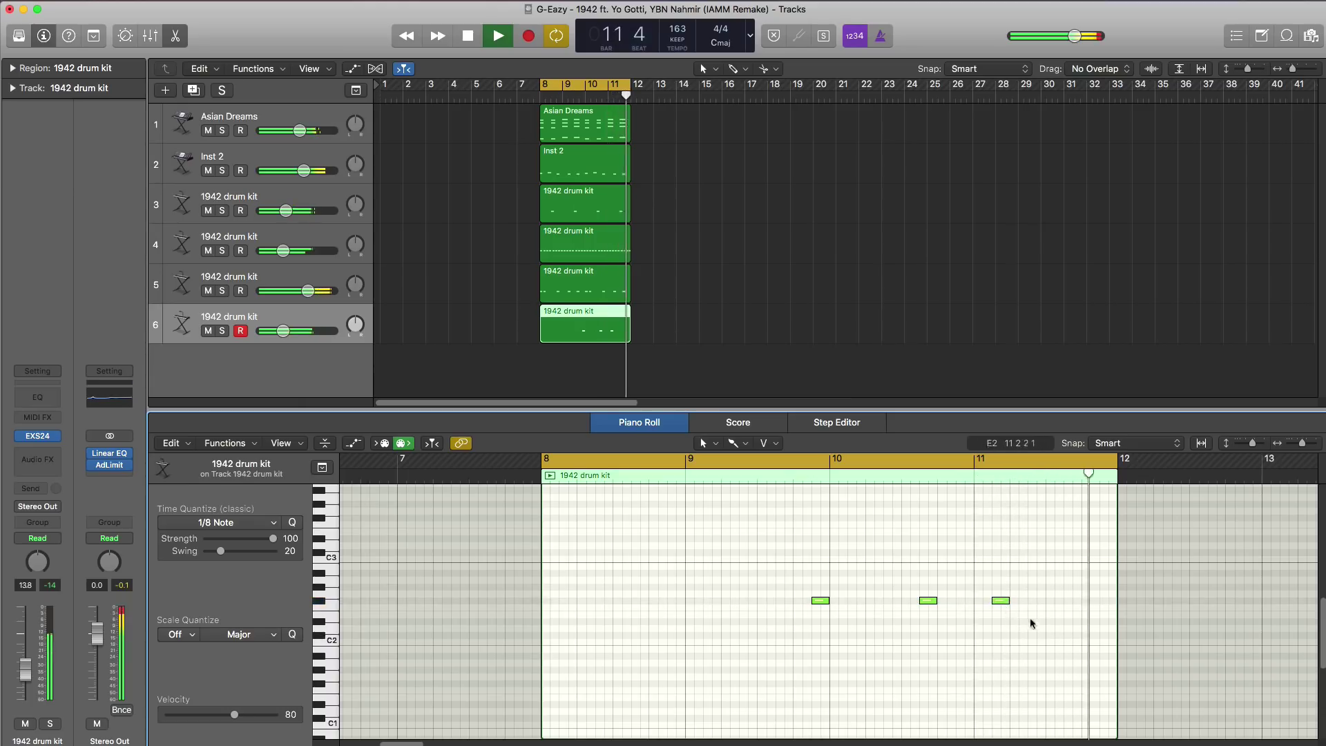
{"action": "left_click", "coordinate": [1103, 600]}
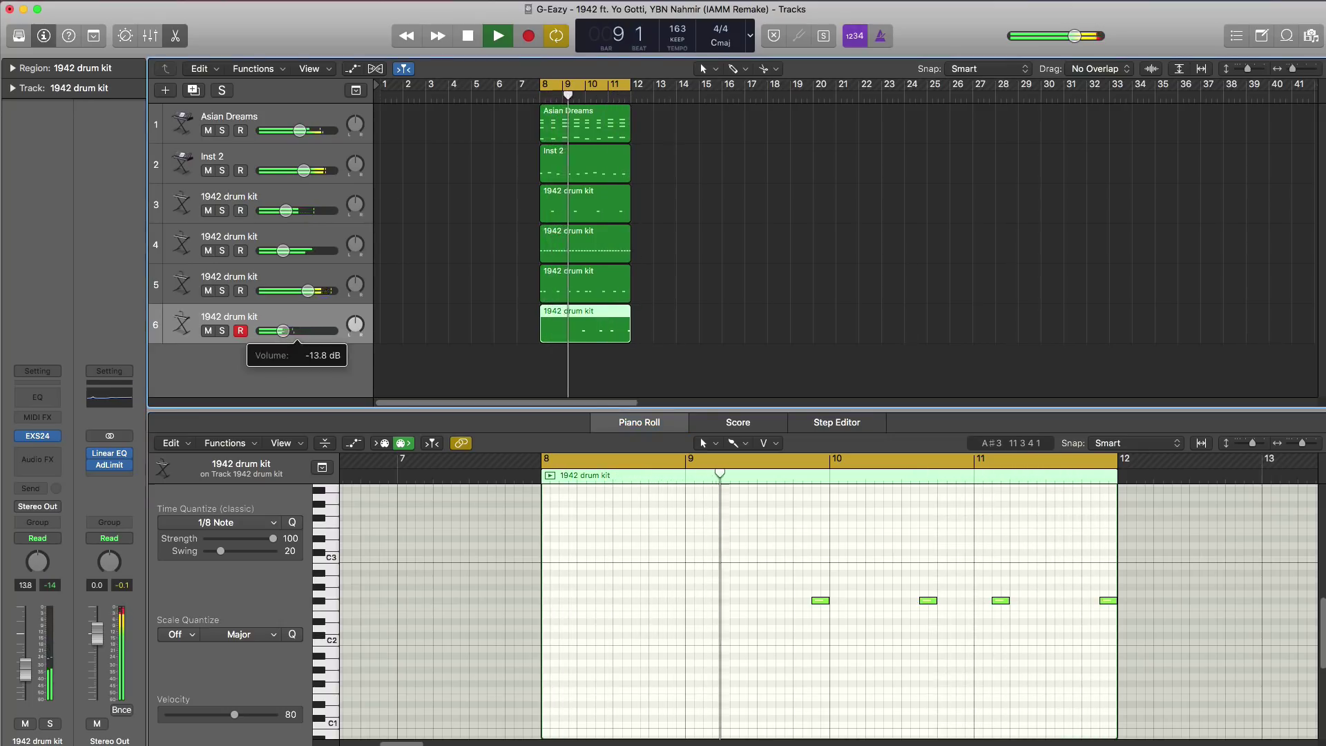
{"action": "mouse_move", "coordinate": [299, 131]}
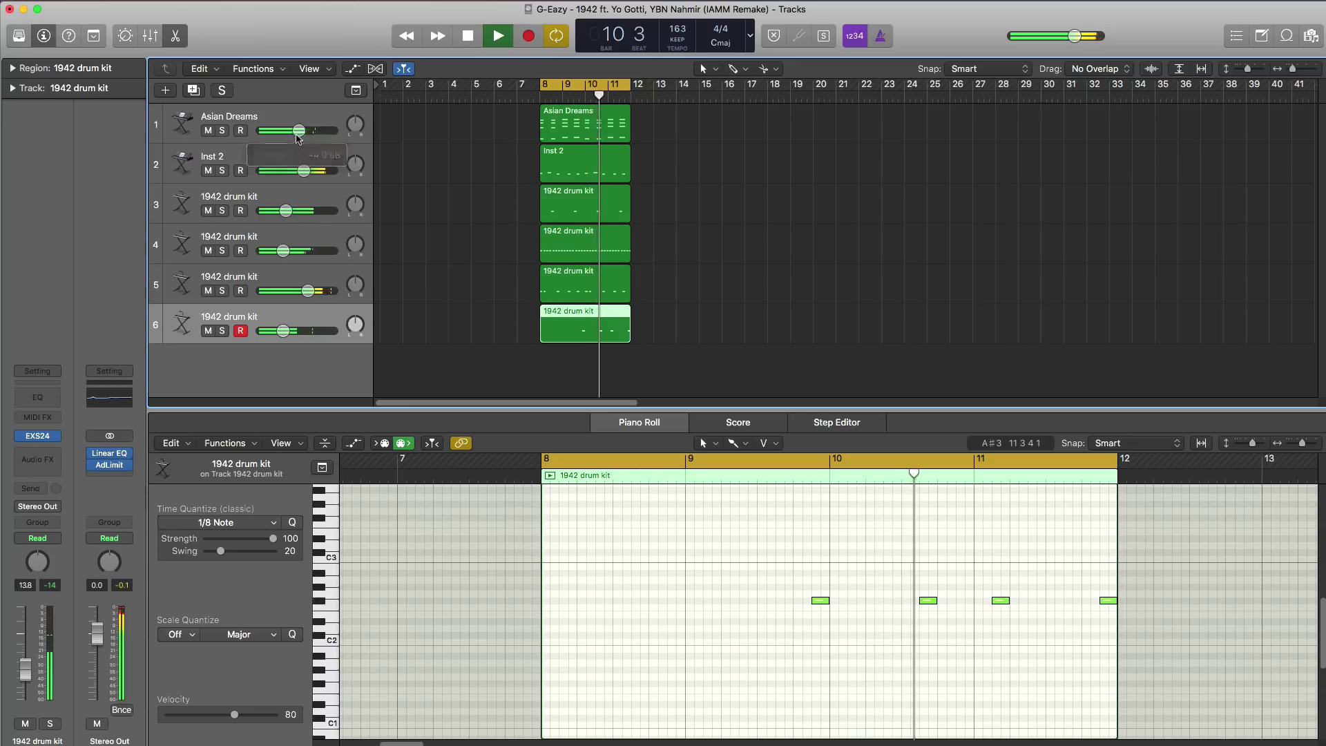
{"action": "key", "text": "space"}
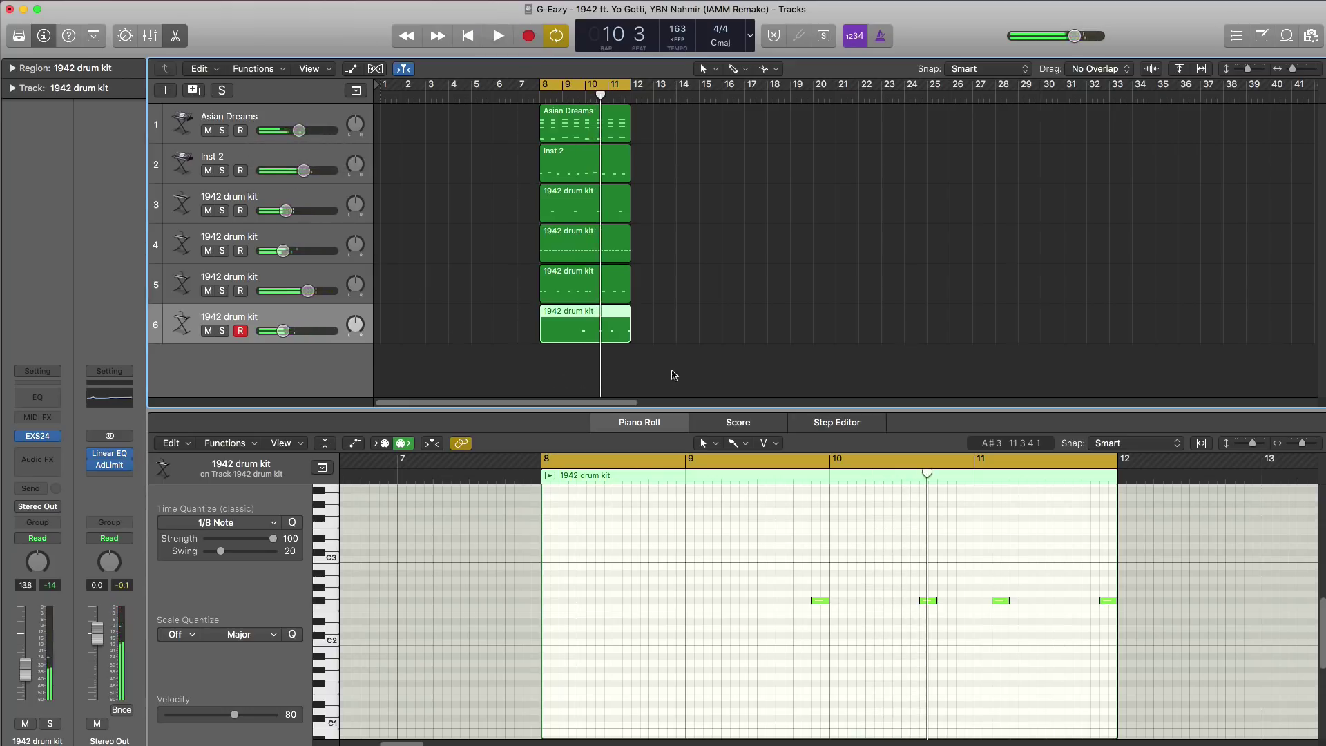
Duplicate all six track regions to bar 12 and move the four-bar cycle range to start at bar 12.
{"action": "left_click_drag", "start_coordinate": [674, 375], "coordinate": [657, 132]}
{"action": "left_click_drag", "start_coordinate": [609, 96], "coordinate": [700, 97]}
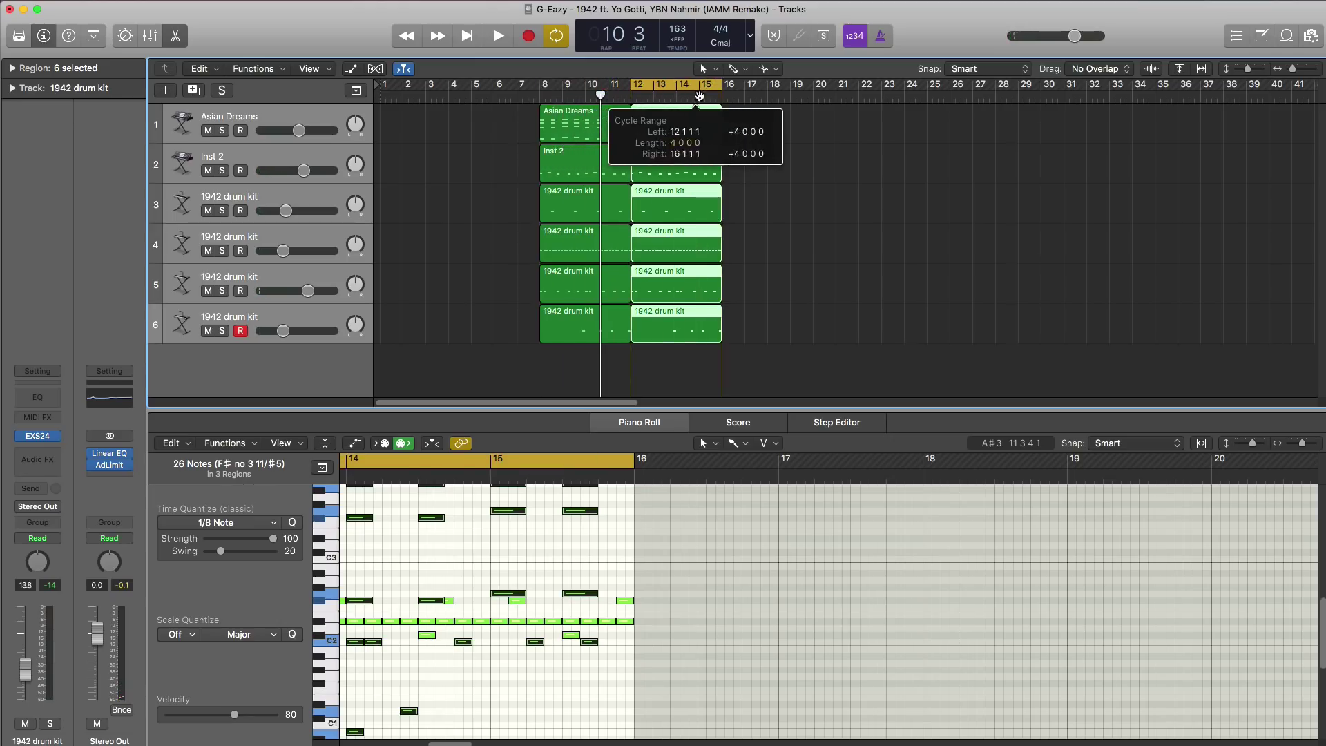
{"action": "left_click", "coordinate": [696, 376]}
In the fourth drum kit track's copied region, add F#2 hits on the second half of bar 12's beat 3 and bar 13's beat 1.
{"action": "left_click", "coordinate": [684, 338]}
{"action": "key", "text": "space"}
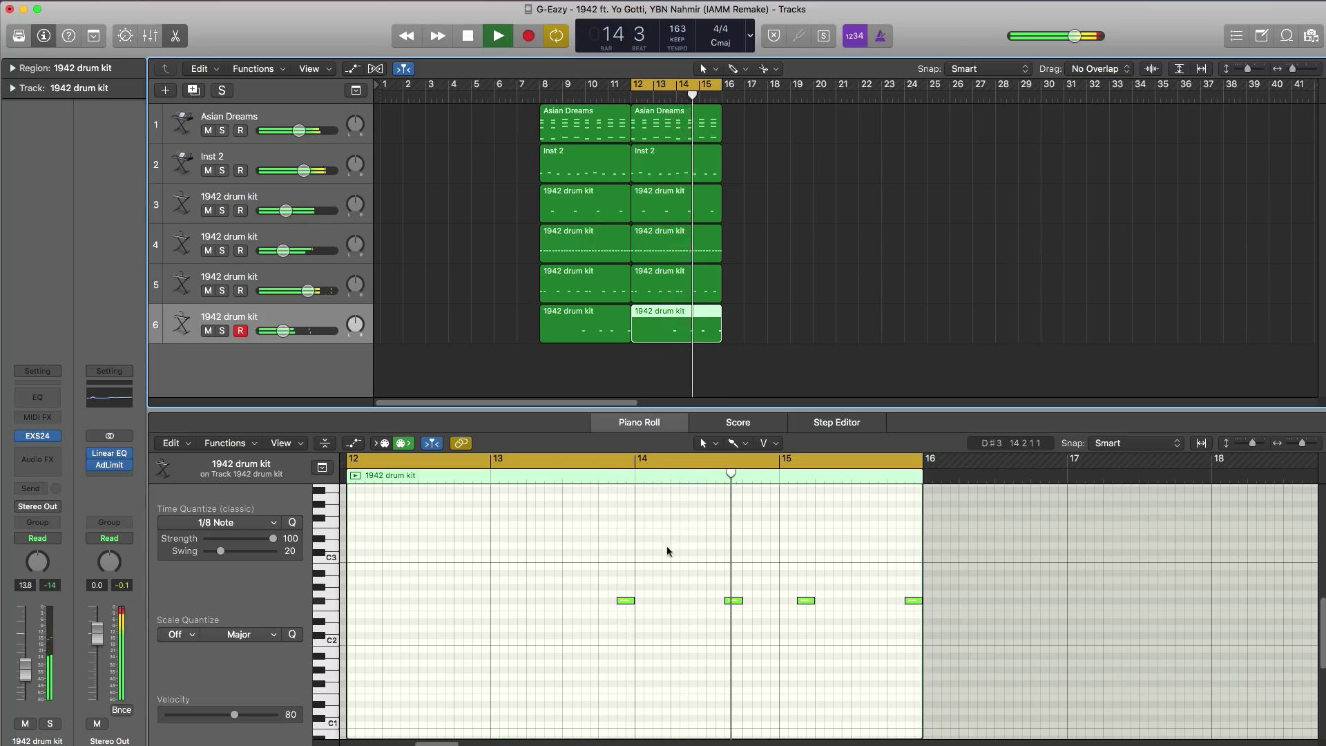
{"action": "key", "text": "space"}
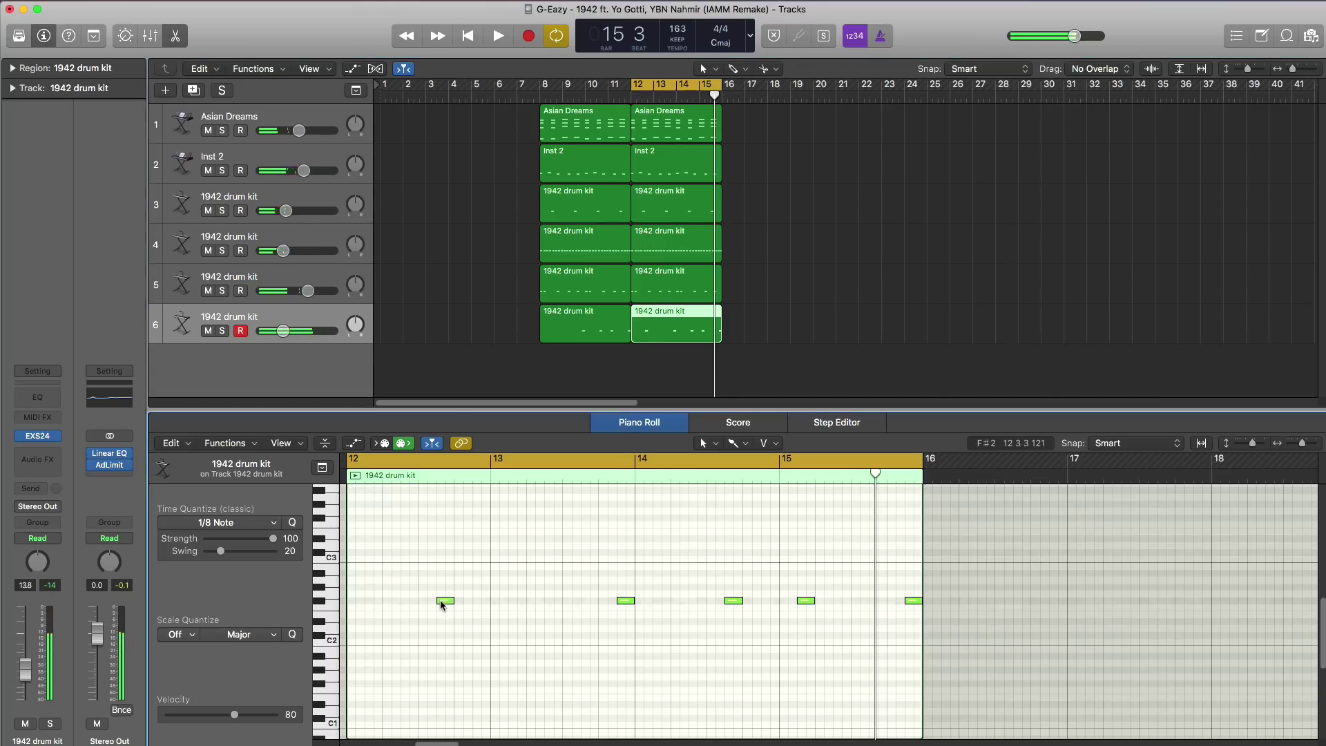
{"action": "key", "text": "space"}
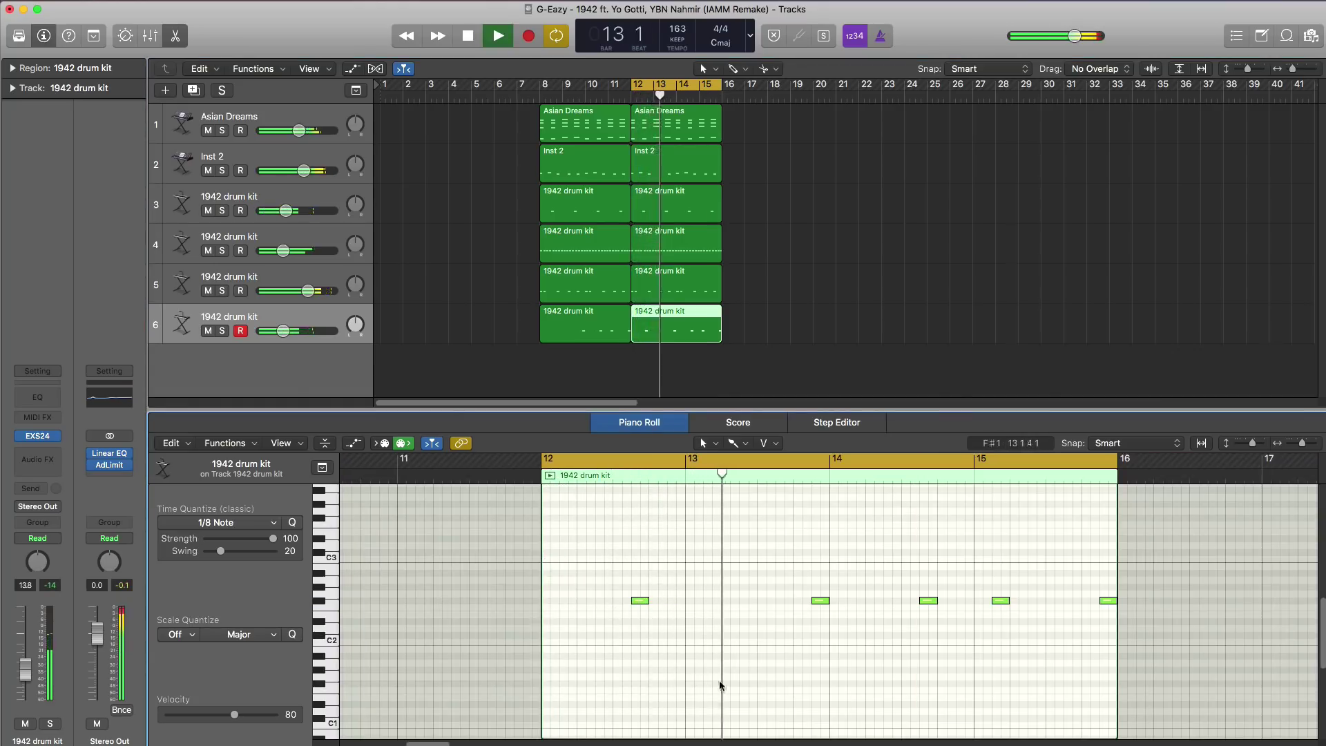
{"action": "key", "text": "space"}
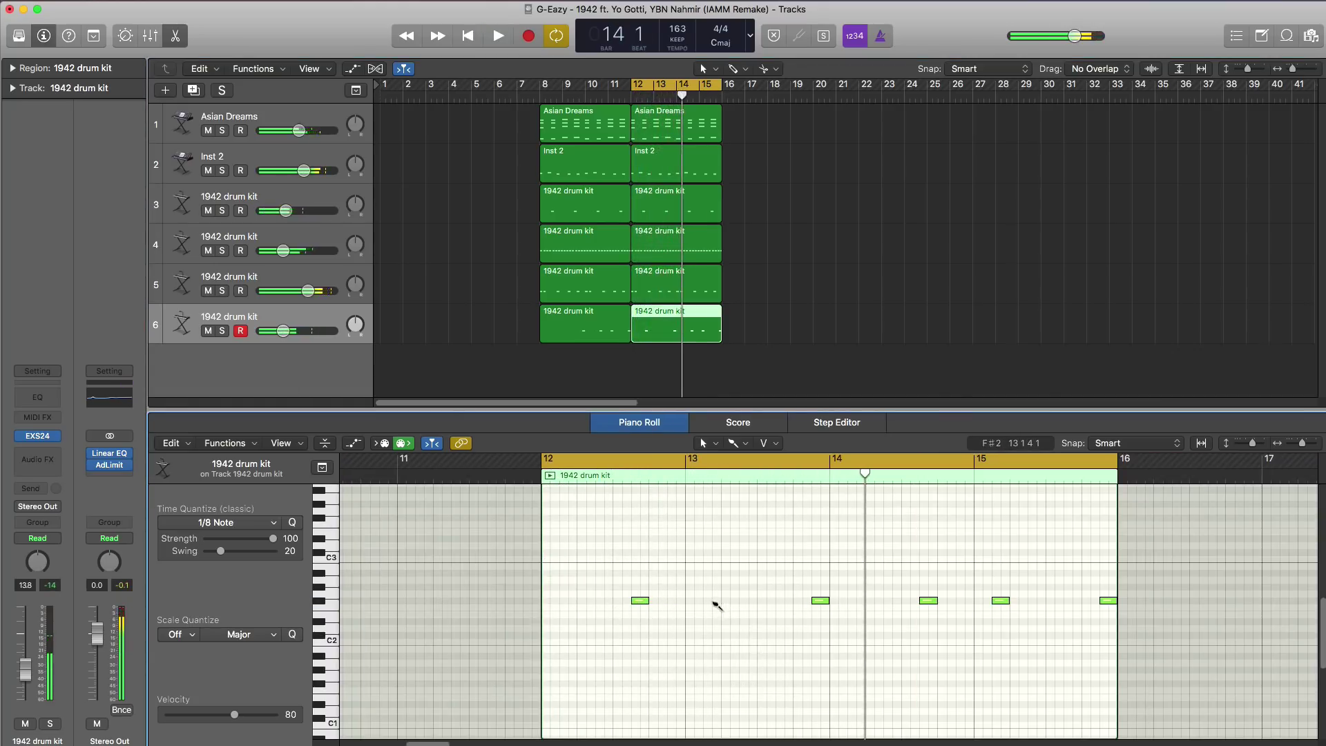
{"action": "left_click", "coordinate": [713, 601]}
{"action": "key", "text": "space"}
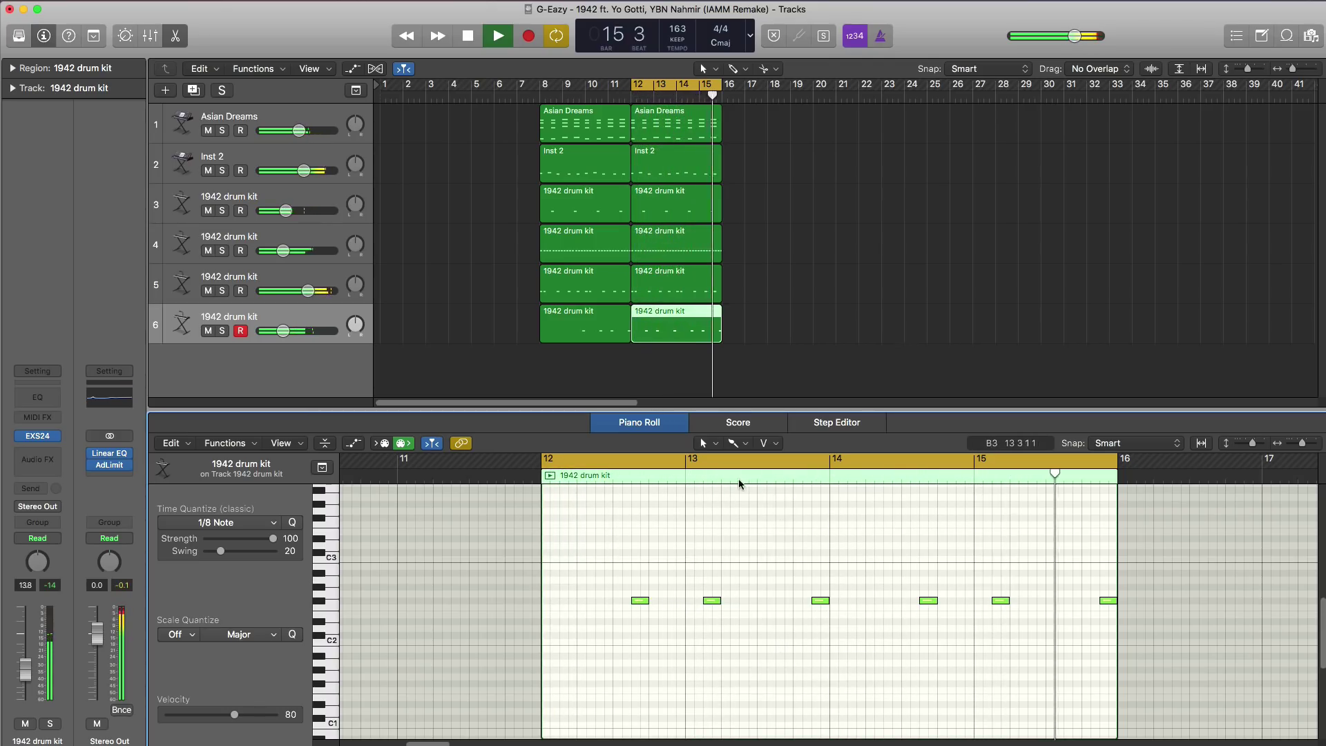
Duplicate the drum kit track again, create an empty four-bar region from bar 12 on the new track and play the loop.
{"action": "key", "text": "space"}
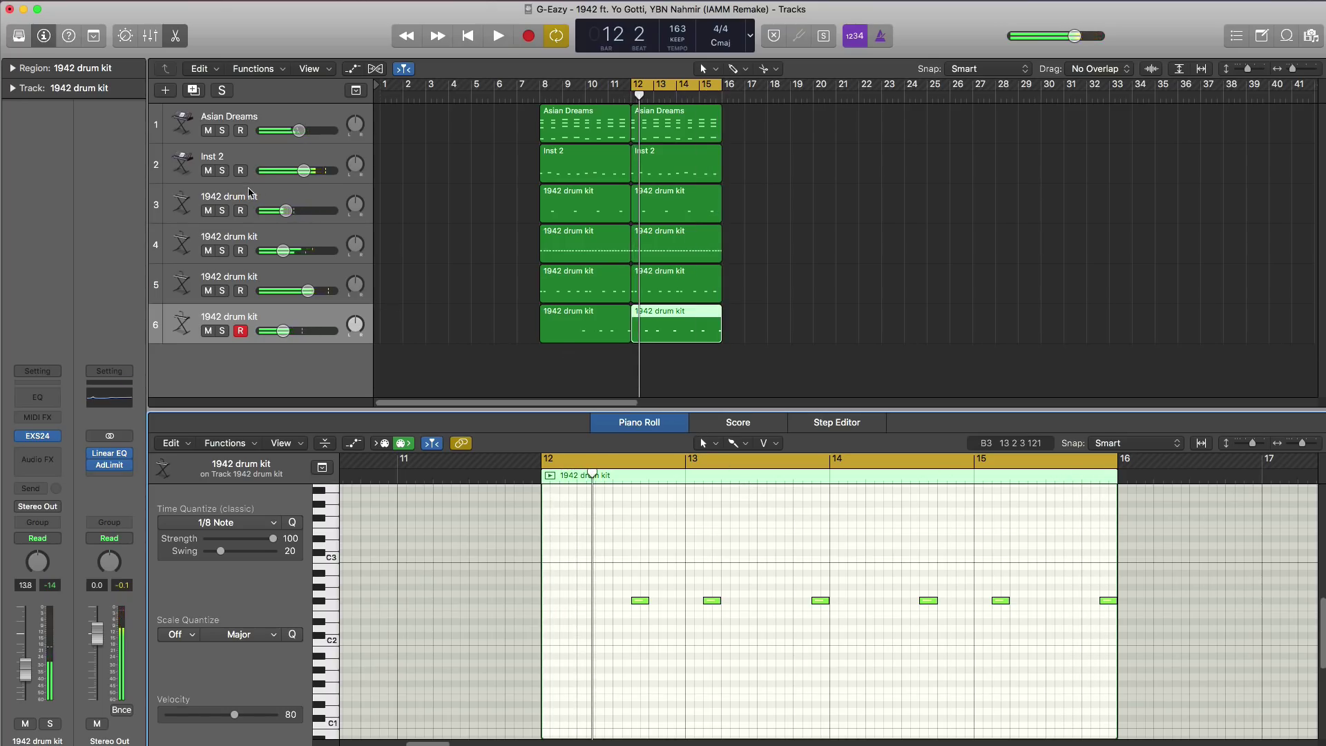
{"action": "left_click", "coordinate": [194, 90]}
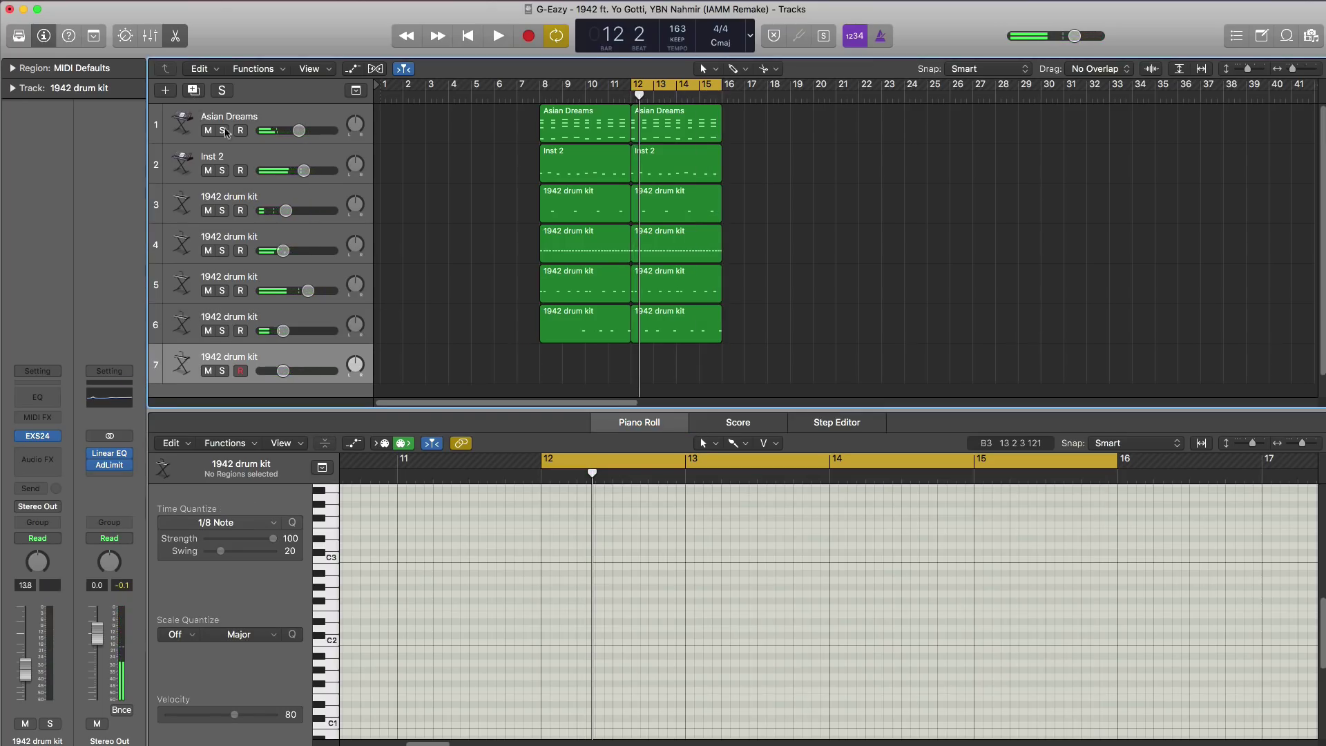
{"action": "left_click", "coordinate": [648, 370]}
{"action": "left_click_drag", "start_coordinate": [654, 366], "coordinate": [716, 365]}
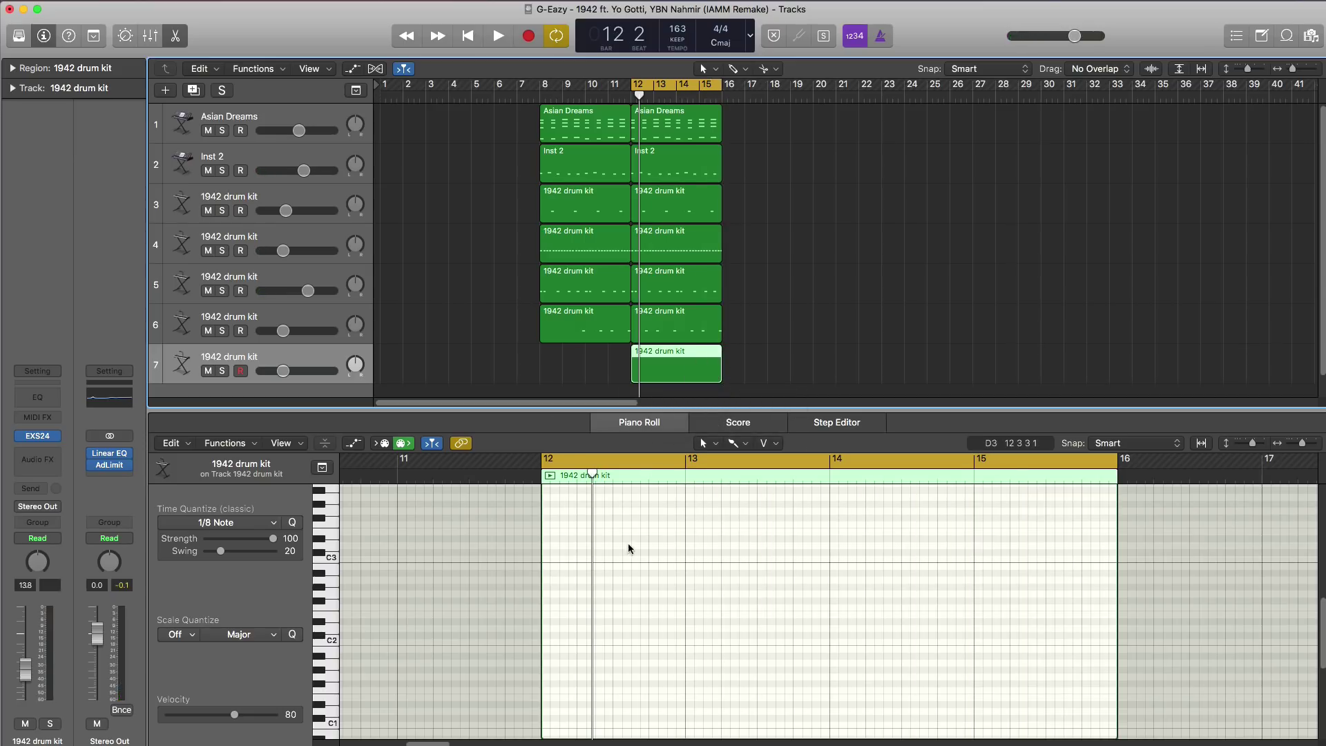
{"action": "scroll", "coordinate": [628, 543], "scroll_direction": "down", "scroll_amount": 1}
{"action": "key", "text": "space"}
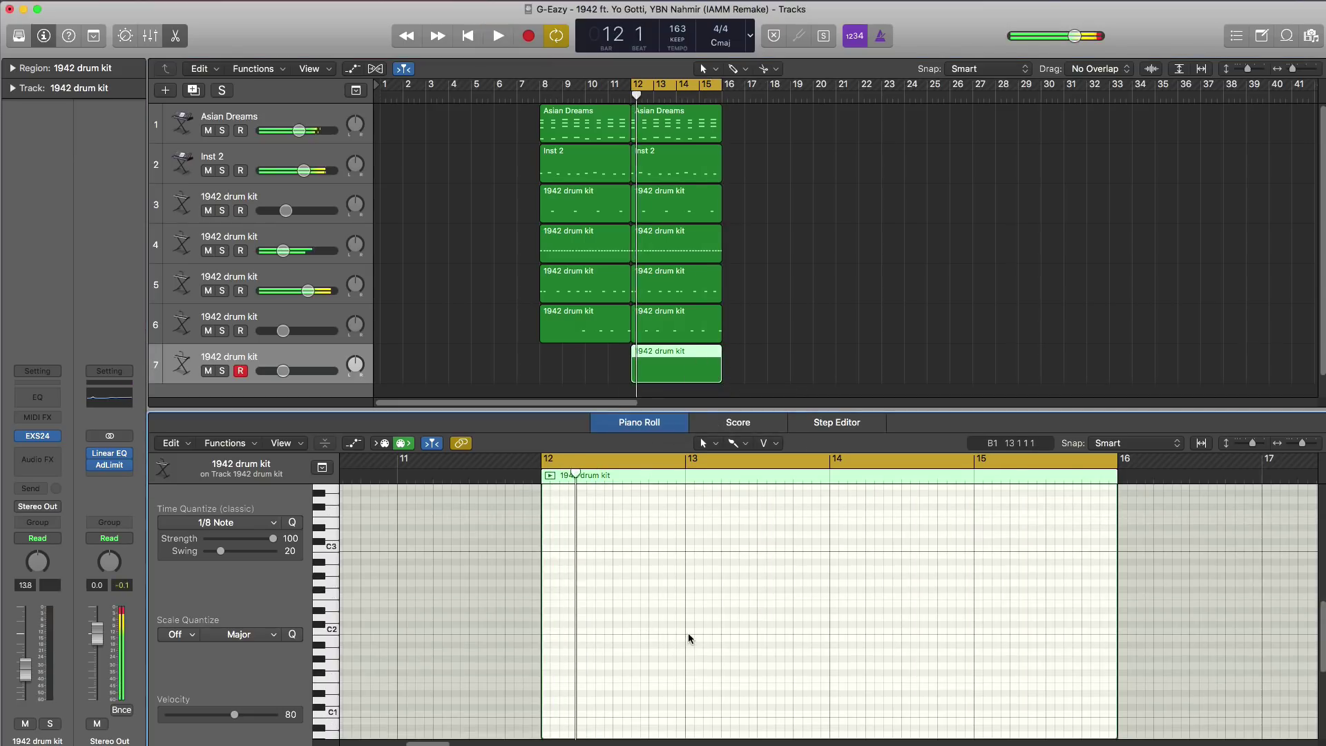
{"action": "key", "text": "space"}
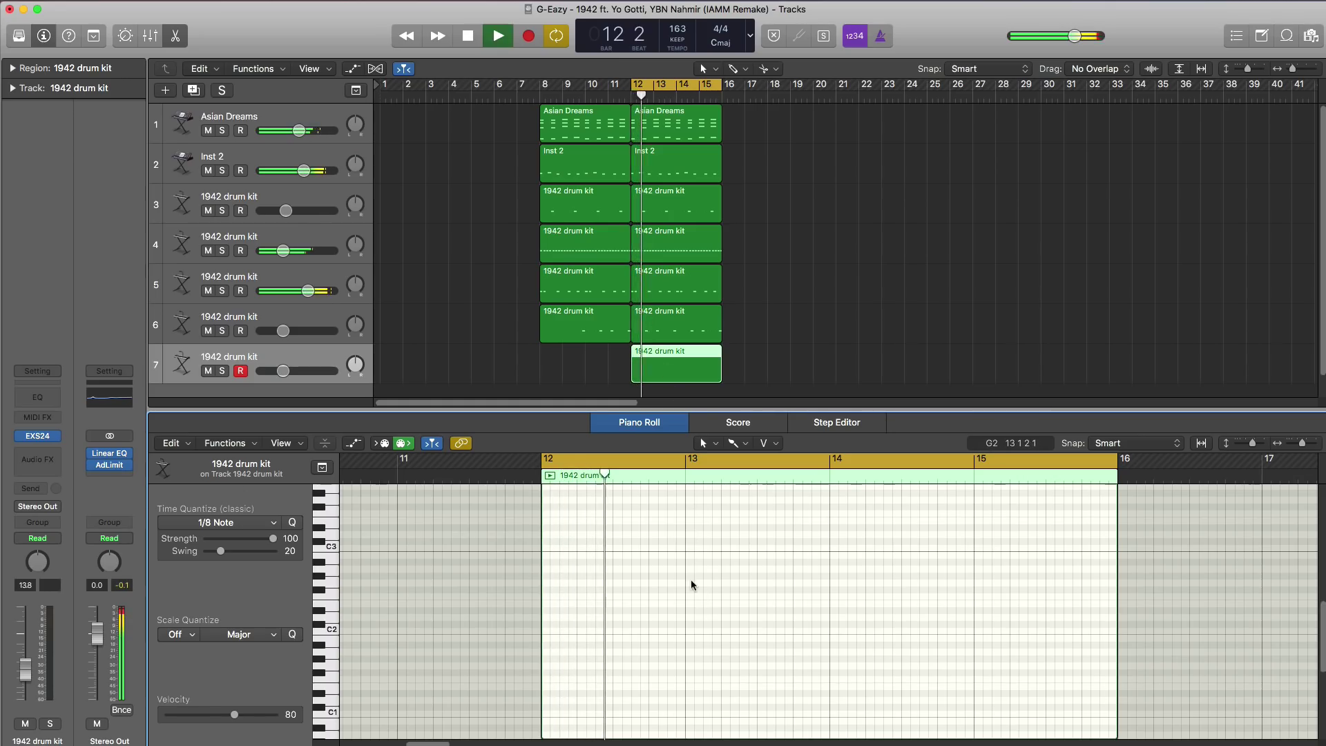
Add a G#2 hit on beat 1 of bar 13 in the seventh track's region while auditioning the loop.
{"action": "left_click", "coordinate": [689, 577]}
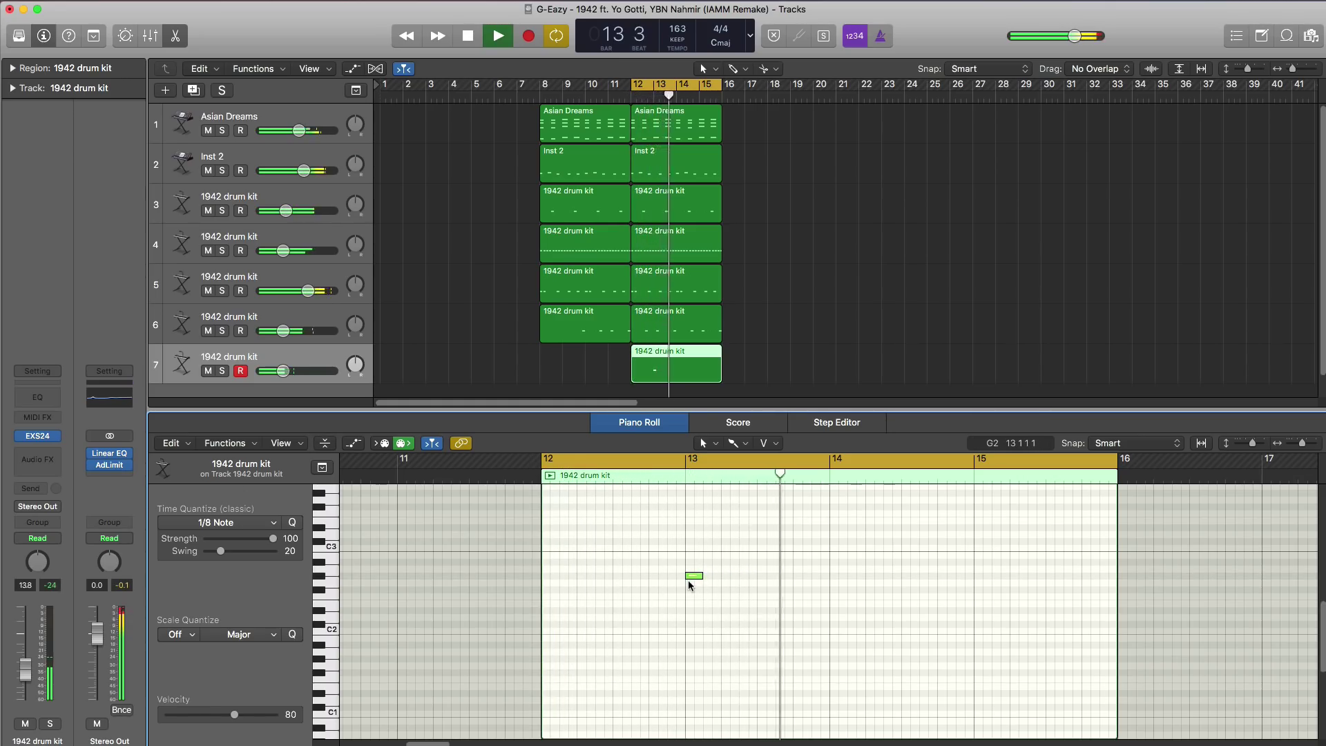
{"action": "key", "text": "space"}
{"action": "key", "text": "space"}
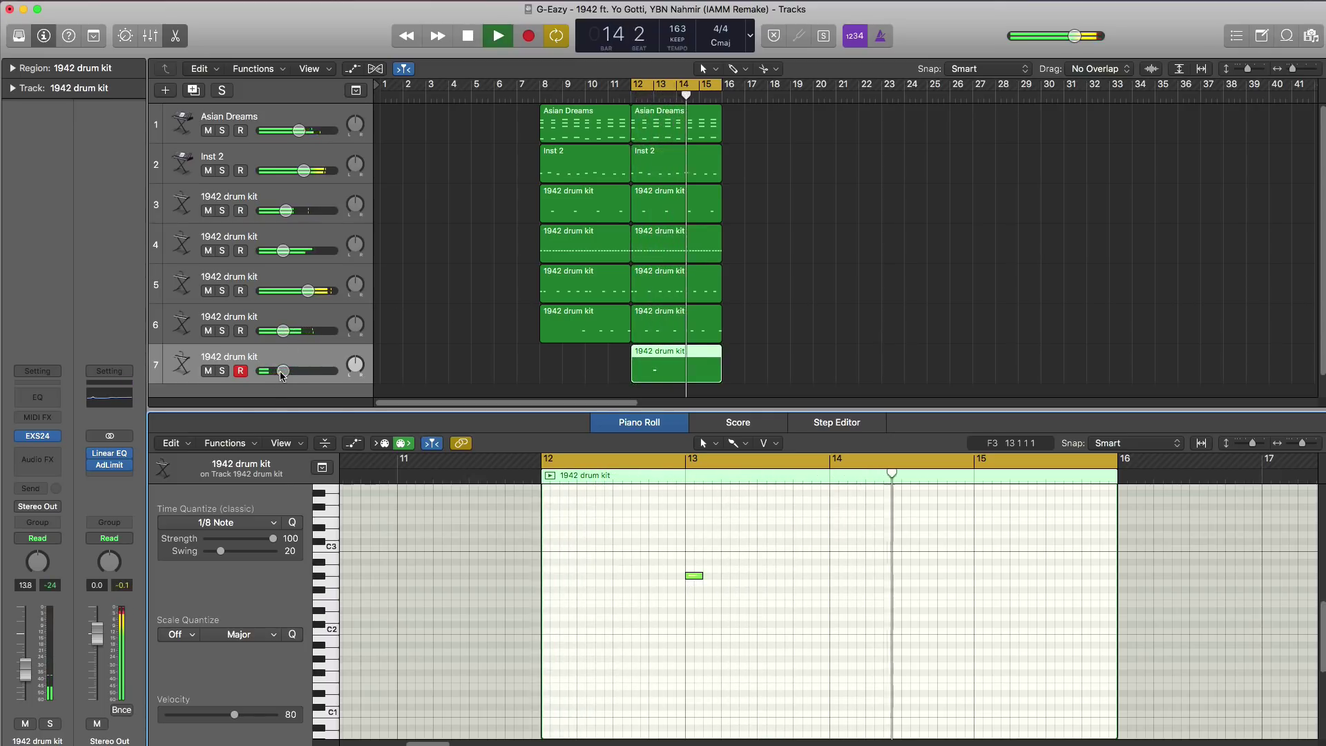
Lower the seventh track's volume to -20.5 dB while auditioning the loop.
{"action": "left_click_drag", "start_coordinate": [282, 375], "coordinate": [271, 377]}
{"action": "key", "text": "space"}
{"action": "key", "text": "space"}
{"action": "key", "text": "space"}
{"action": "key", "text": "space"}
{"action": "key", "text": "space"}
{"action": "key", "text": "space"}
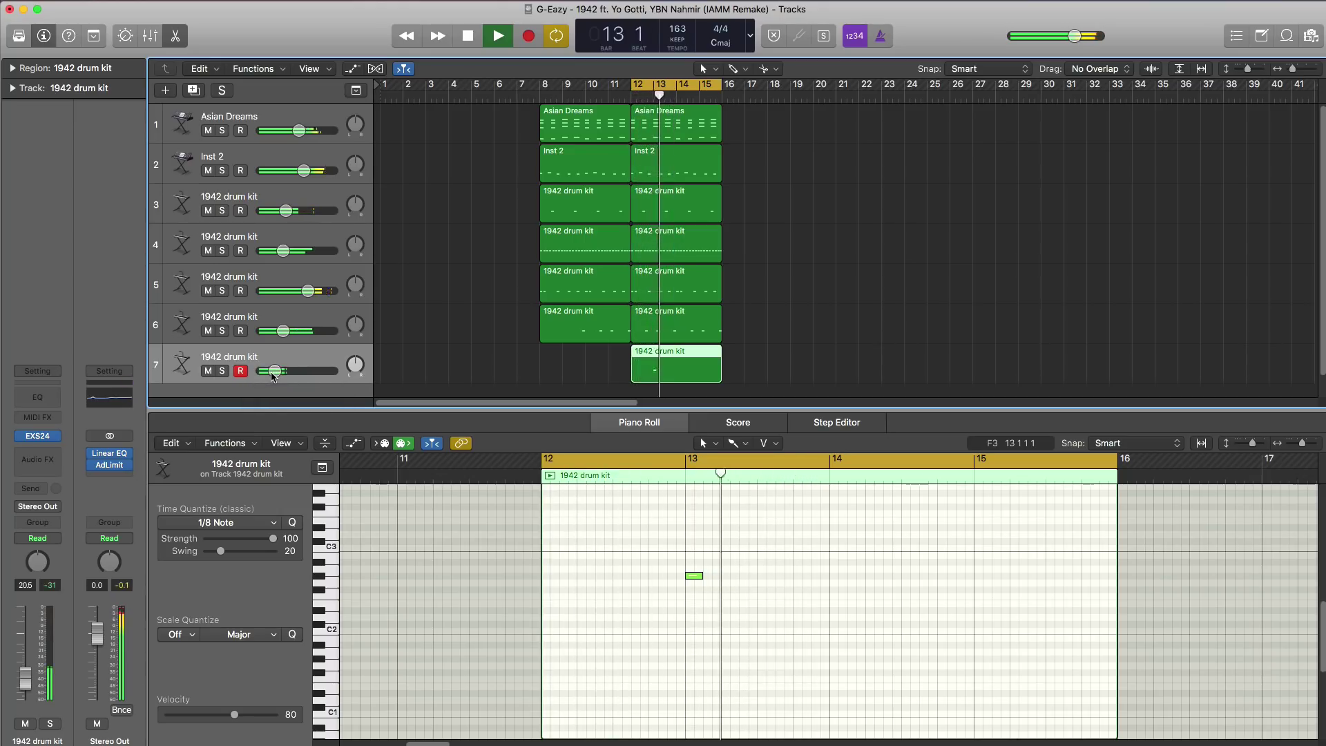
{"action": "key", "text": "space"}
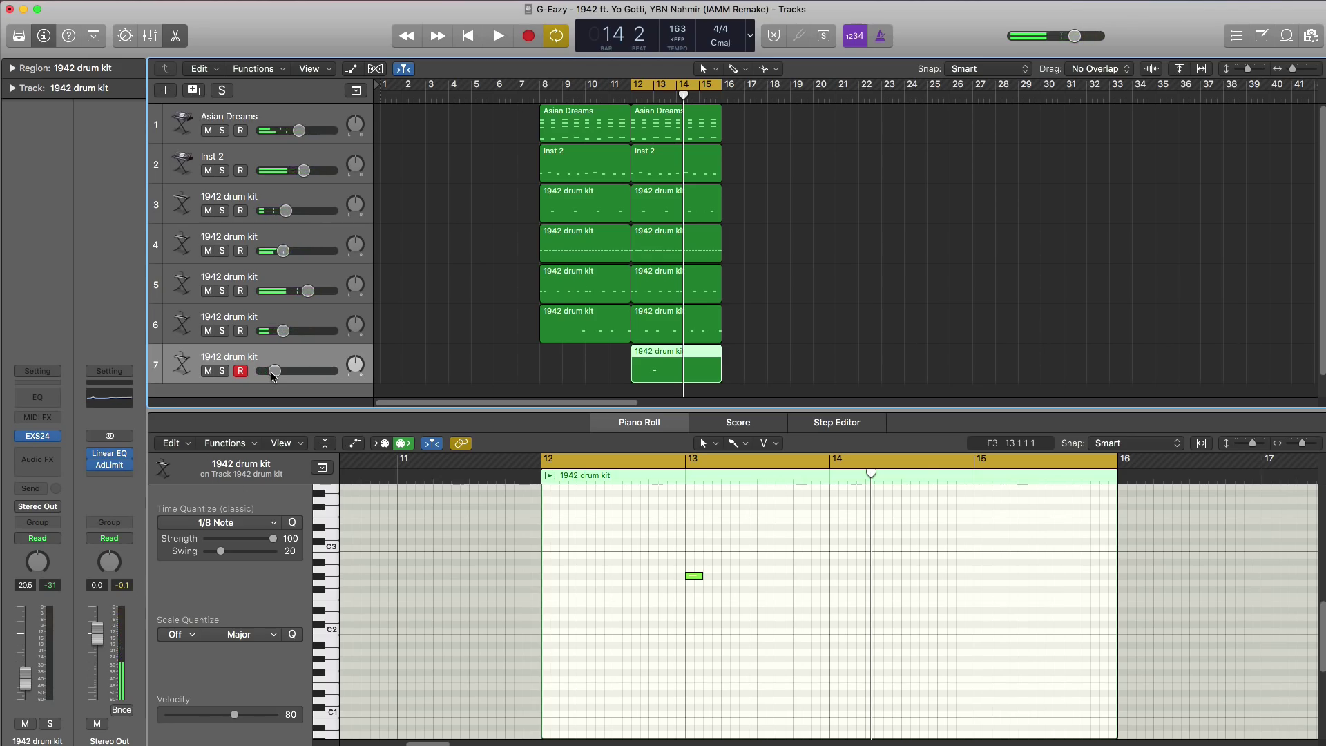
Add a software instrument track with an empty four-bar region from bar 12 and load the World Woodwinds patch Medieval Recorder.
{"action": "left_click", "coordinate": [165, 96]}
{"action": "key", "text": "Return"}
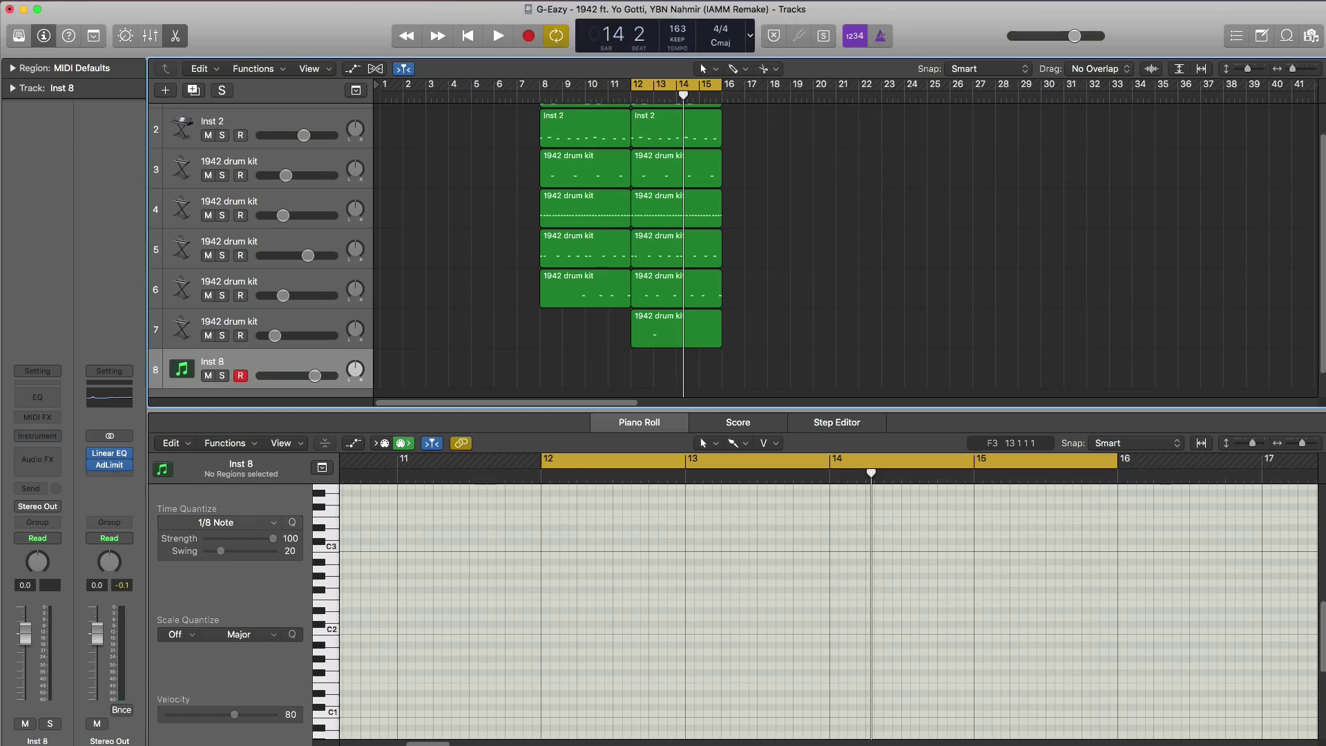
{"action": "left_click", "coordinate": [647, 377]}
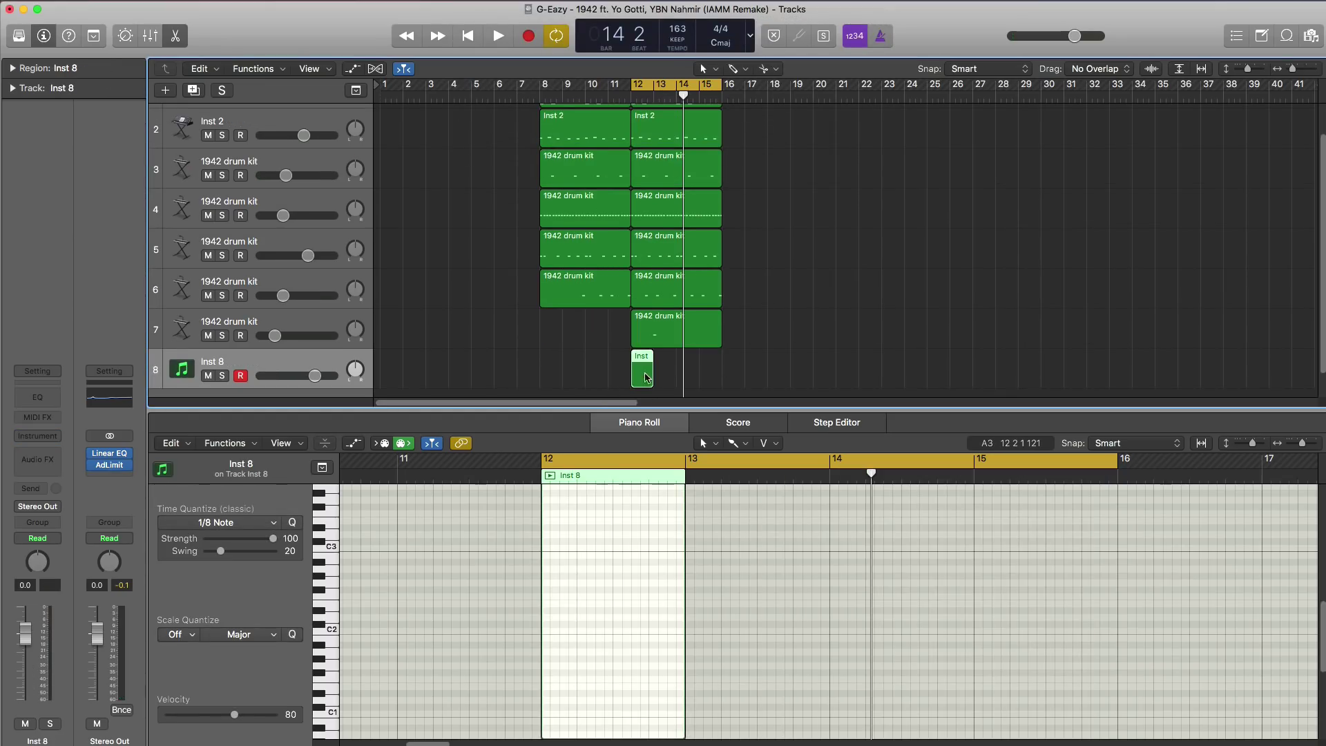
{"action": "left_click_drag", "start_coordinate": [649, 377], "coordinate": [722, 378]}
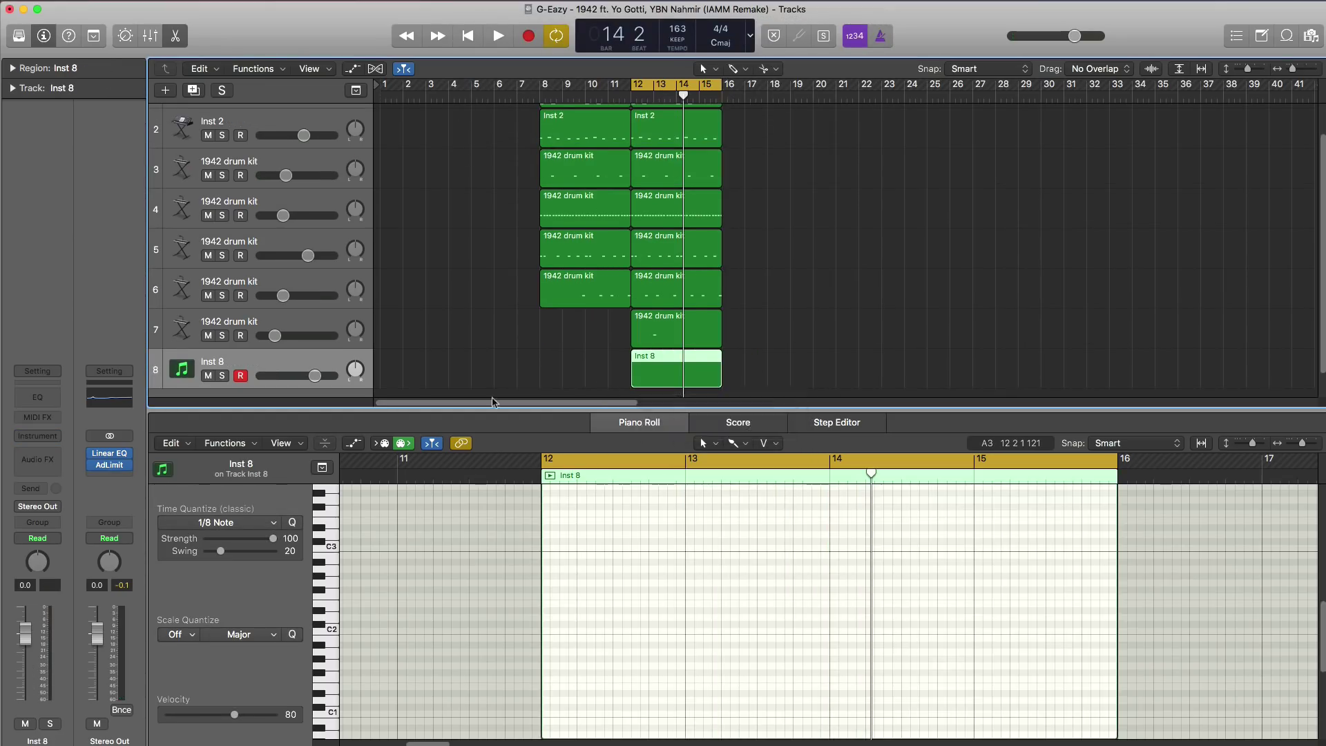
{"action": "left_click", "coordinate": [20, 35]}
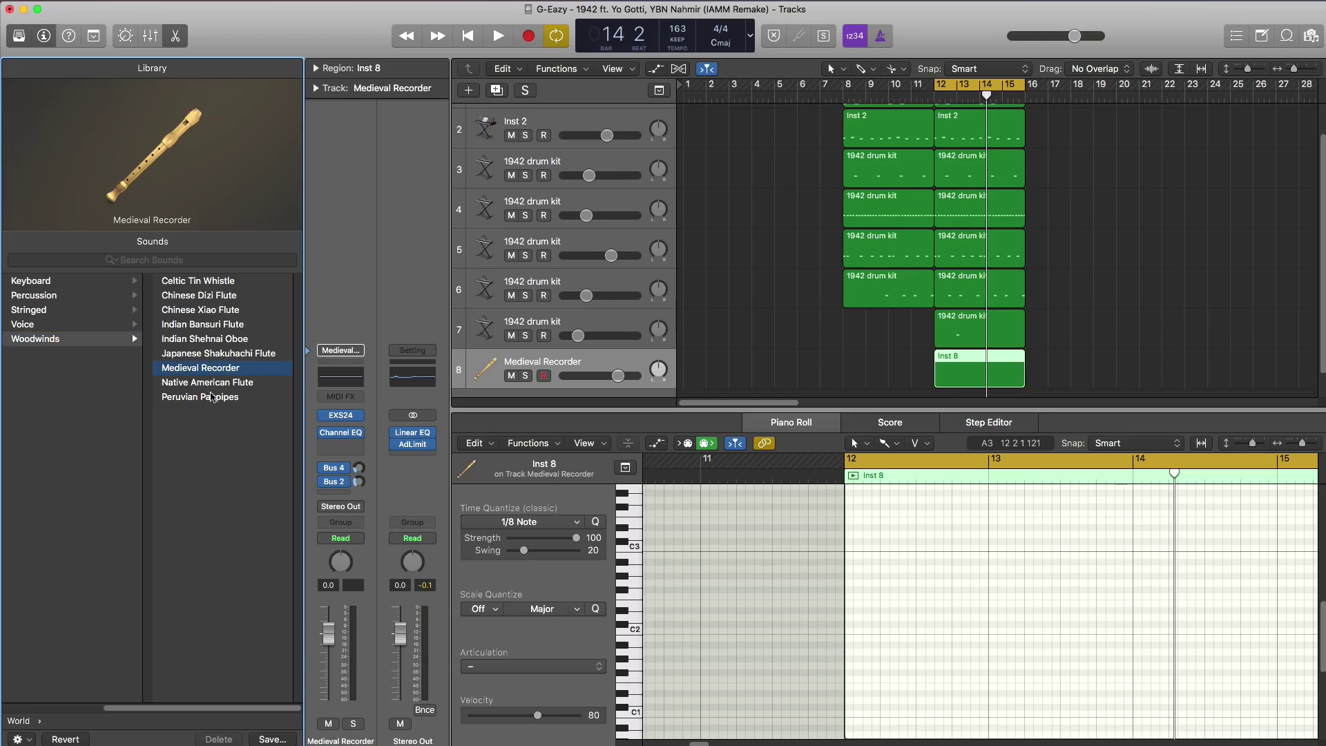
{"action": "left_click", "coordinate": [18, 39]}
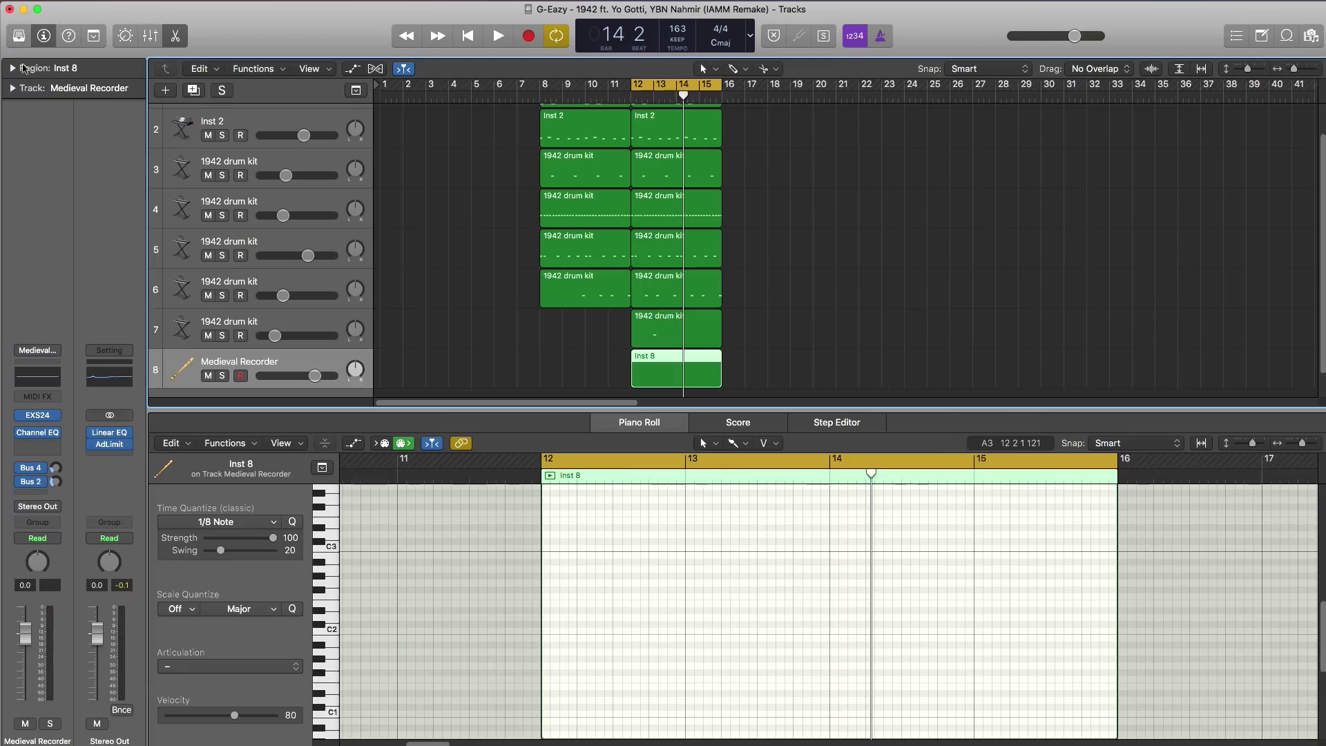
With the Pencil tool, draw a B3 note 1.5 beats long from beat 1 of bar 12 in the recorder region and audition it.
{"action": "scroll", "coordinate": [568, 607], "scroll_direction": "down", "scroll_amount": 1}
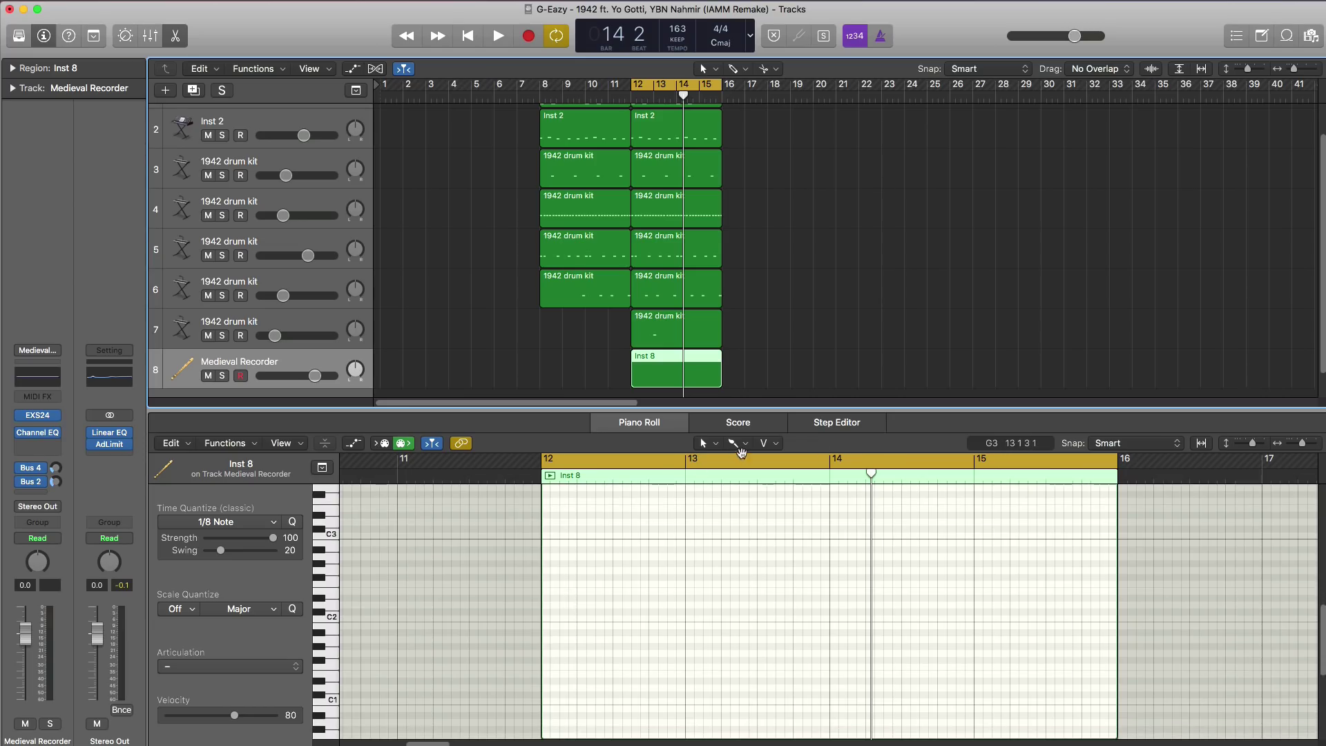
{"action": "left_click", "coordinate": [737, 444]}
{"action": "left_click", "coordinate": [735, 489]}
{"action": "key", "text": "space"}
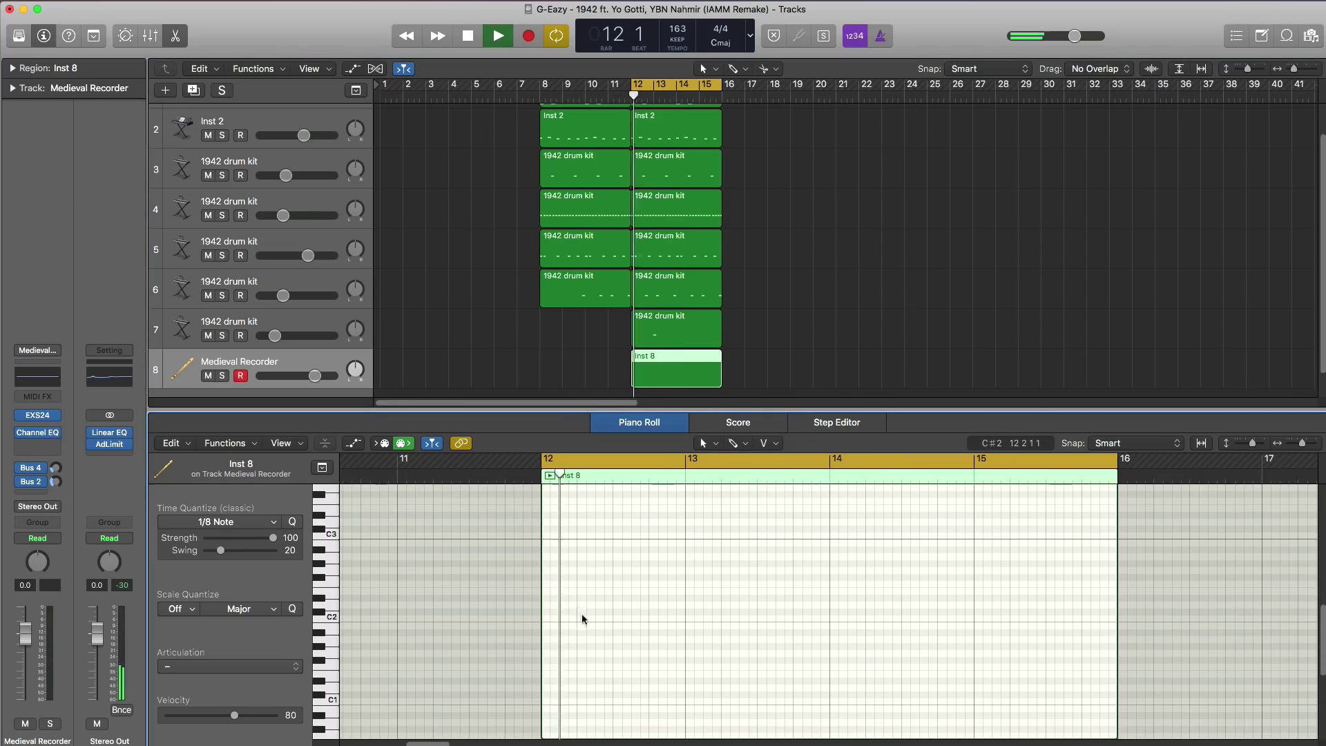
{"action": "scroll", "coordinate": [581, 644], "scroll_direction": "up", "scroll_amount": 10}
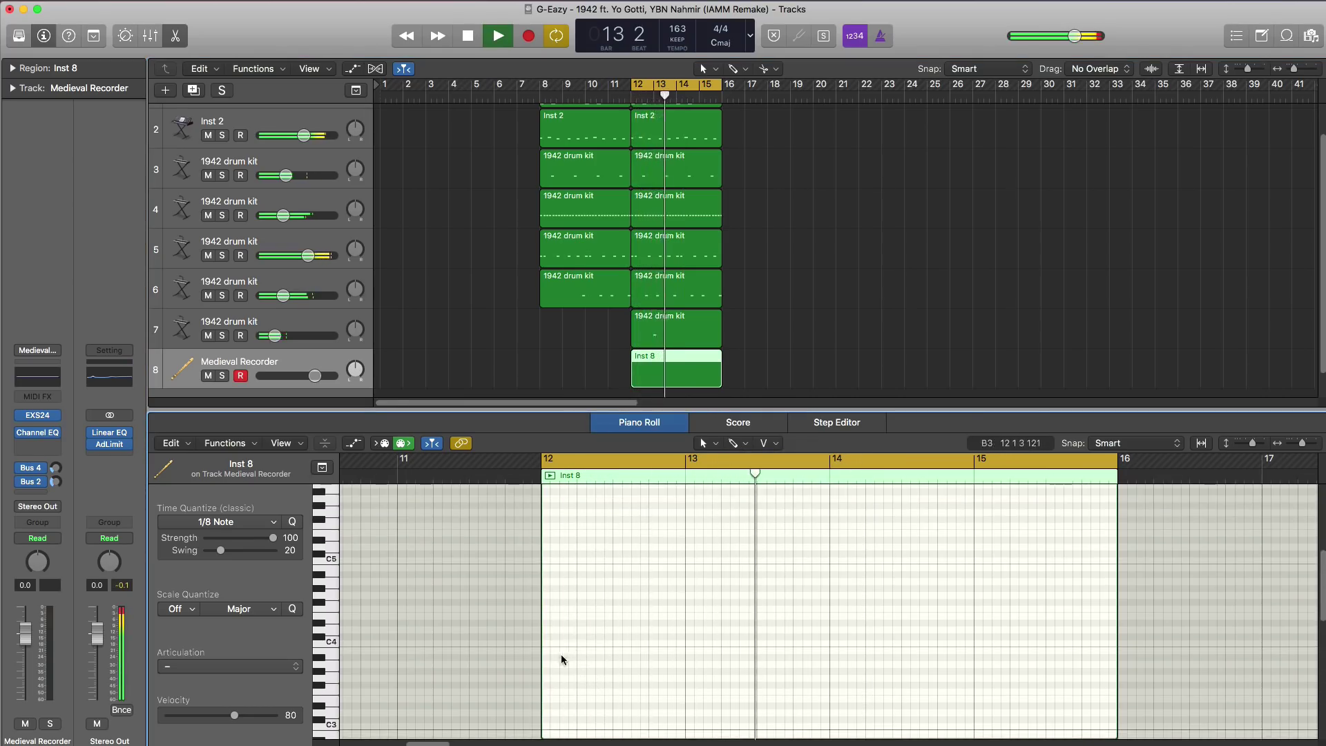
{"action": "key", "text": "space"}
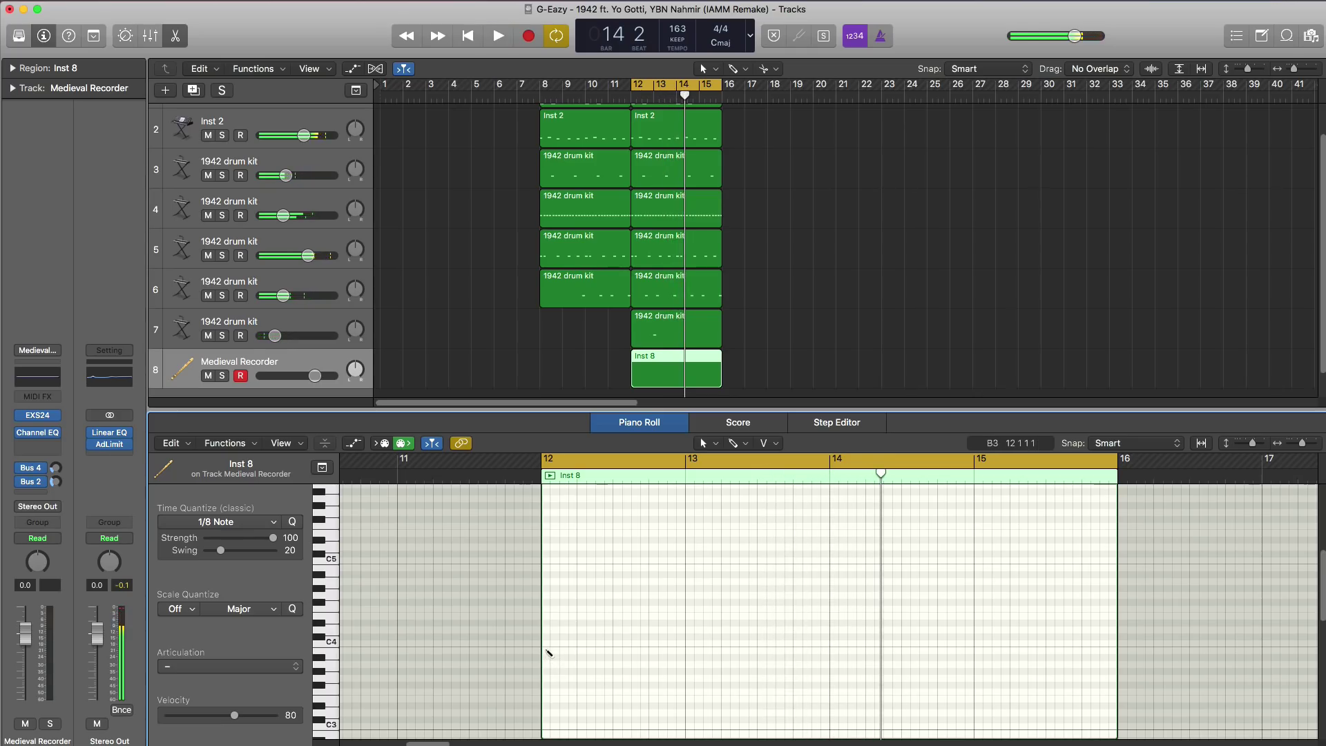
{"action": "left_click_drag", "start_coordinate": [556, 653], "coordinate": [596, 653]}
{"action": "key", "text": "space"}
{"action": "key", "text": "space"}
{"action": "key", "text": "space"}
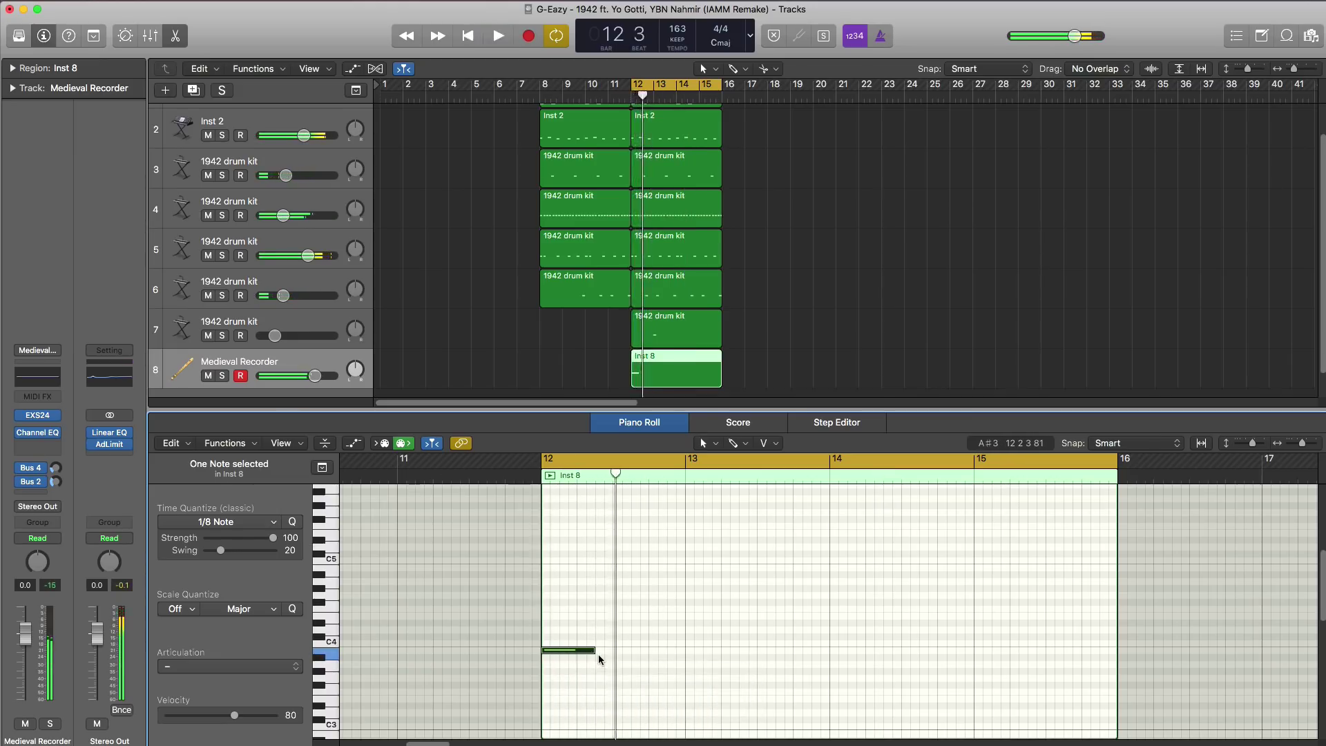
{"action": "key", "text": "space"}
{"action": "key", "text": "space"}
Add a 1.5-beat E4 note directly after the B3, on the second half of bar 12's beat 2.
{"action": "left_click", "coordinate": [600, 616]}
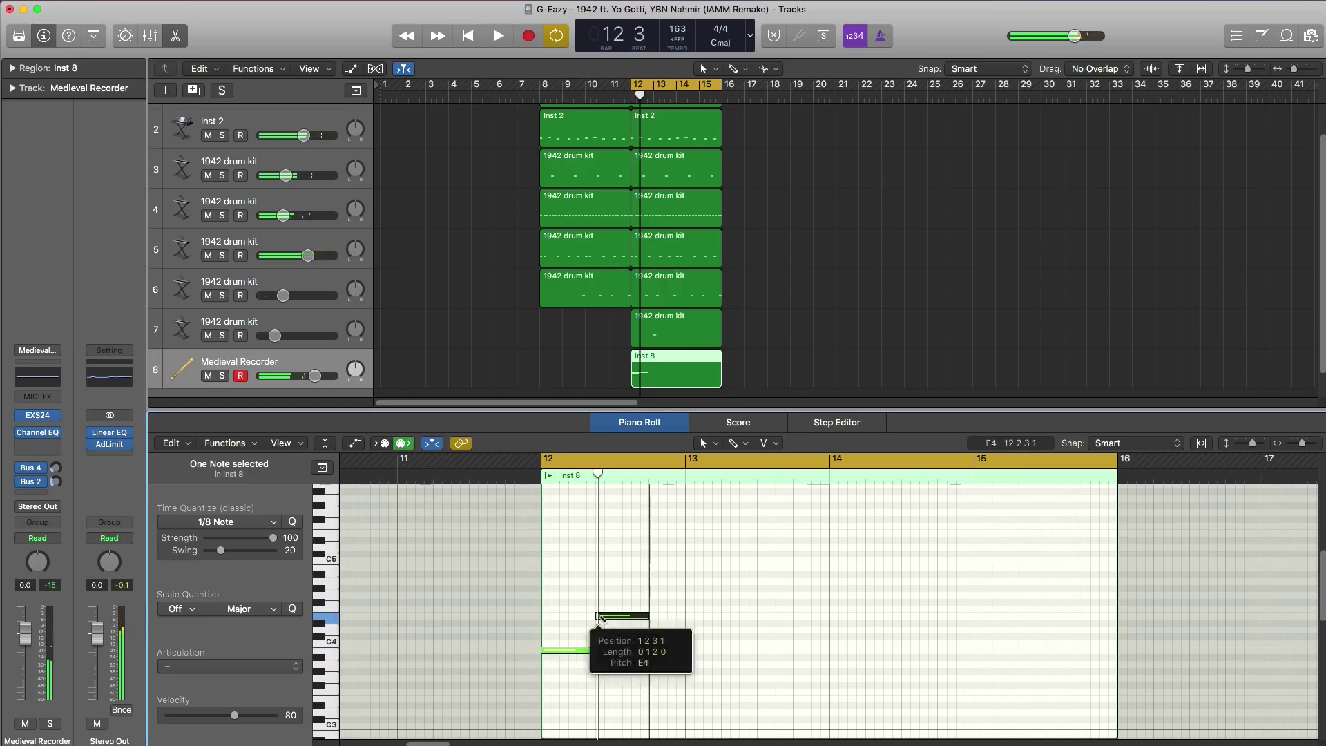
{"action": "key", "text": "space"}
{"action": "key", "text": "space"}
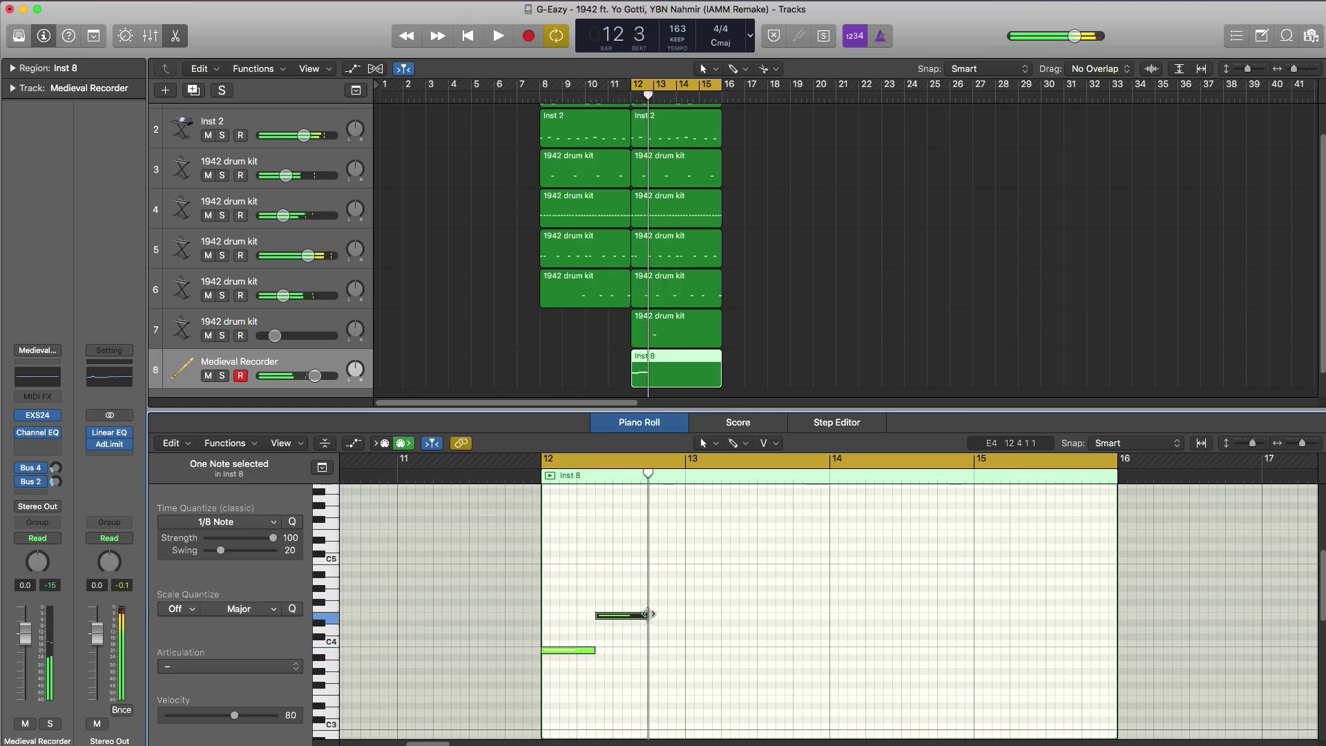
{"action": "left_click_drag", "start_coordinate": [643, 614], "coordinate": [646, 616]}
Draw half-beat G4 and A4 notes on the two halves of bar 12's beat 4 and audition them.
{"action": "key", "text": "super+Right"}
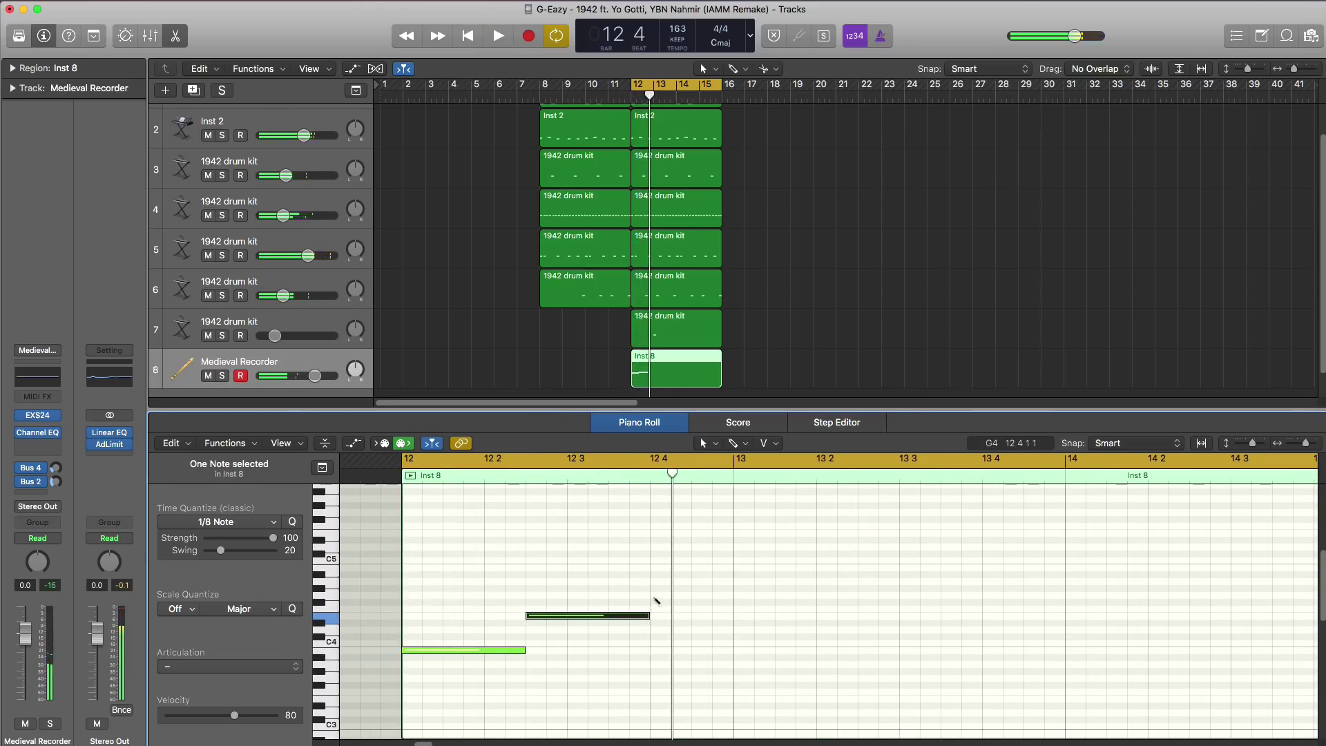
{"action": "left_click", "coordinate": [655, 597]}
{"action": "mouse_move", "coordinate": [738, 598]}
{"action": "left_mouse_down"}
{"action": "mouse_move", "coordinate": [749, 596]}
{"action": "mouse_move", "coordinate": [689, 591]}
{"action": "left_mouse_up"}
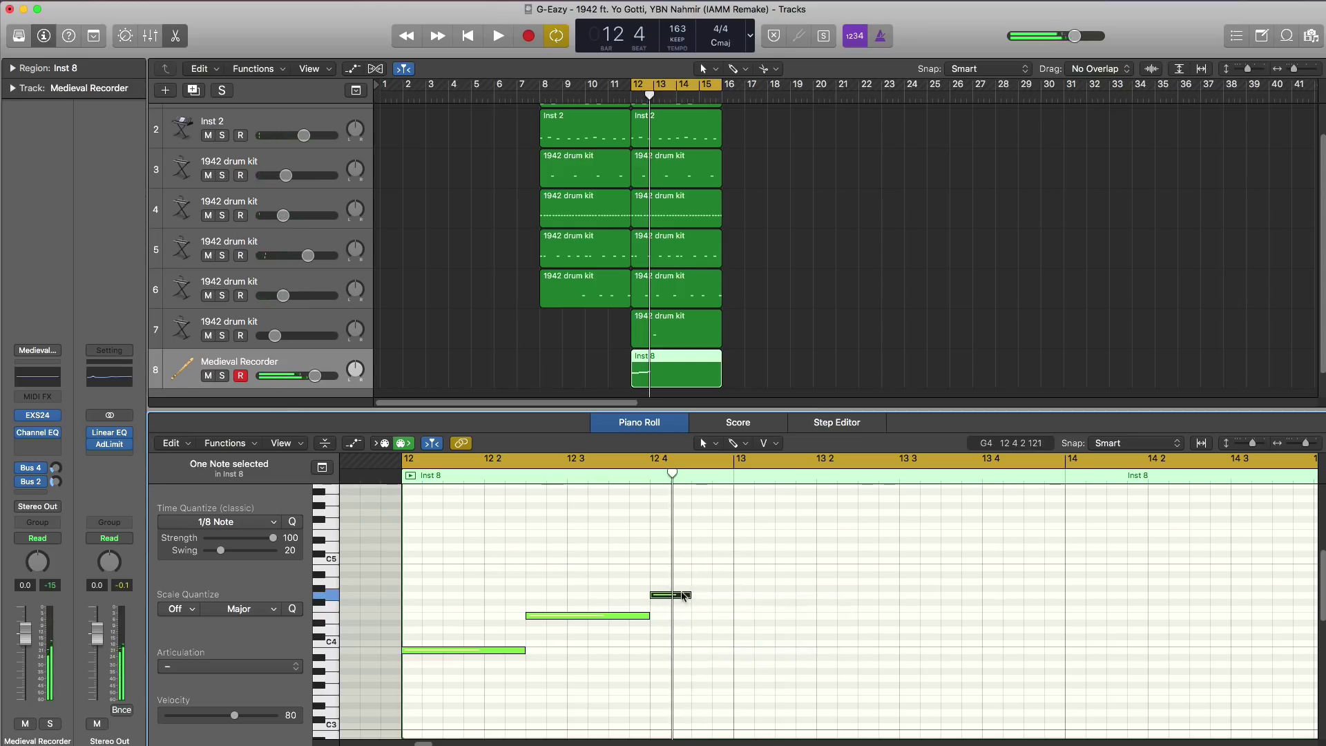
{"action": "left_click", "coordinate": [704, 582]}
{"action": "key", "text": "space"}
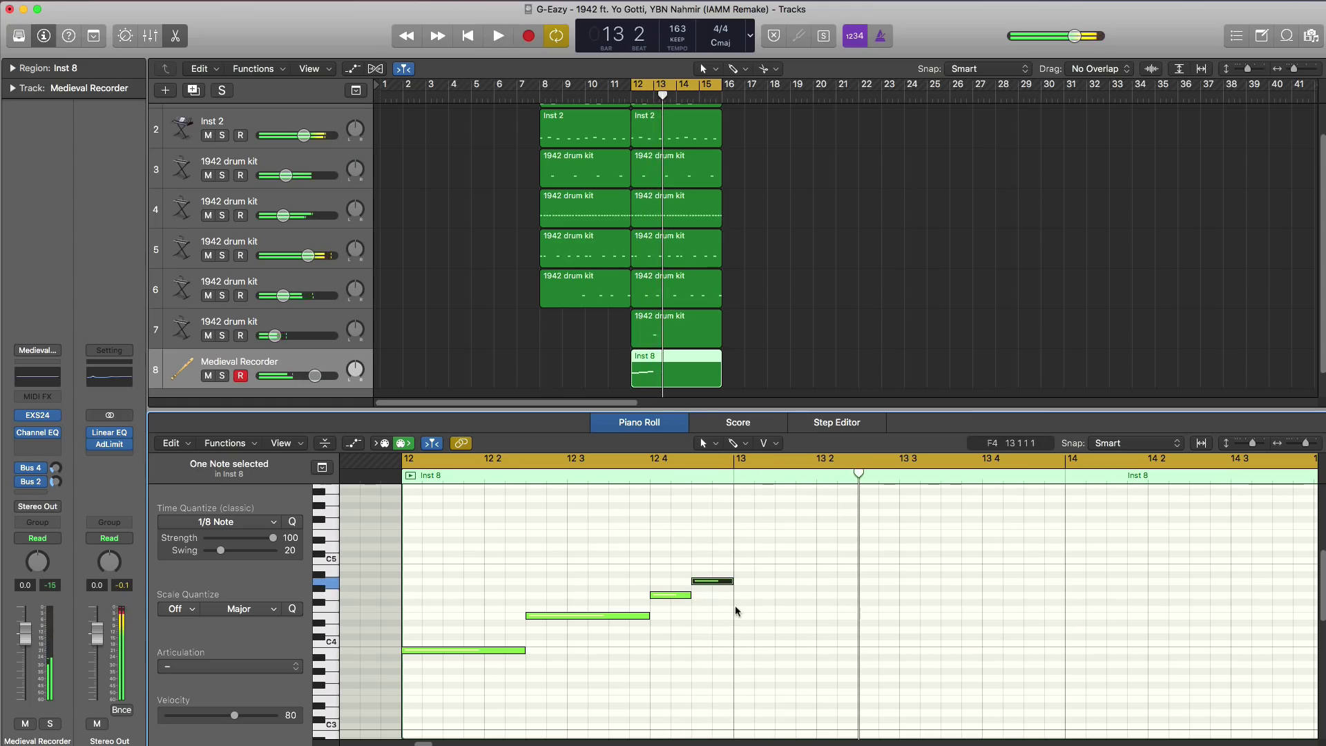
{"action": "key", "text": "space"}
Lower the two half-beat notes on bar 12's beat 4 to F#4 and G4.
{"action": "left_click", "coordinate": [670, 595], "text": "shift"}
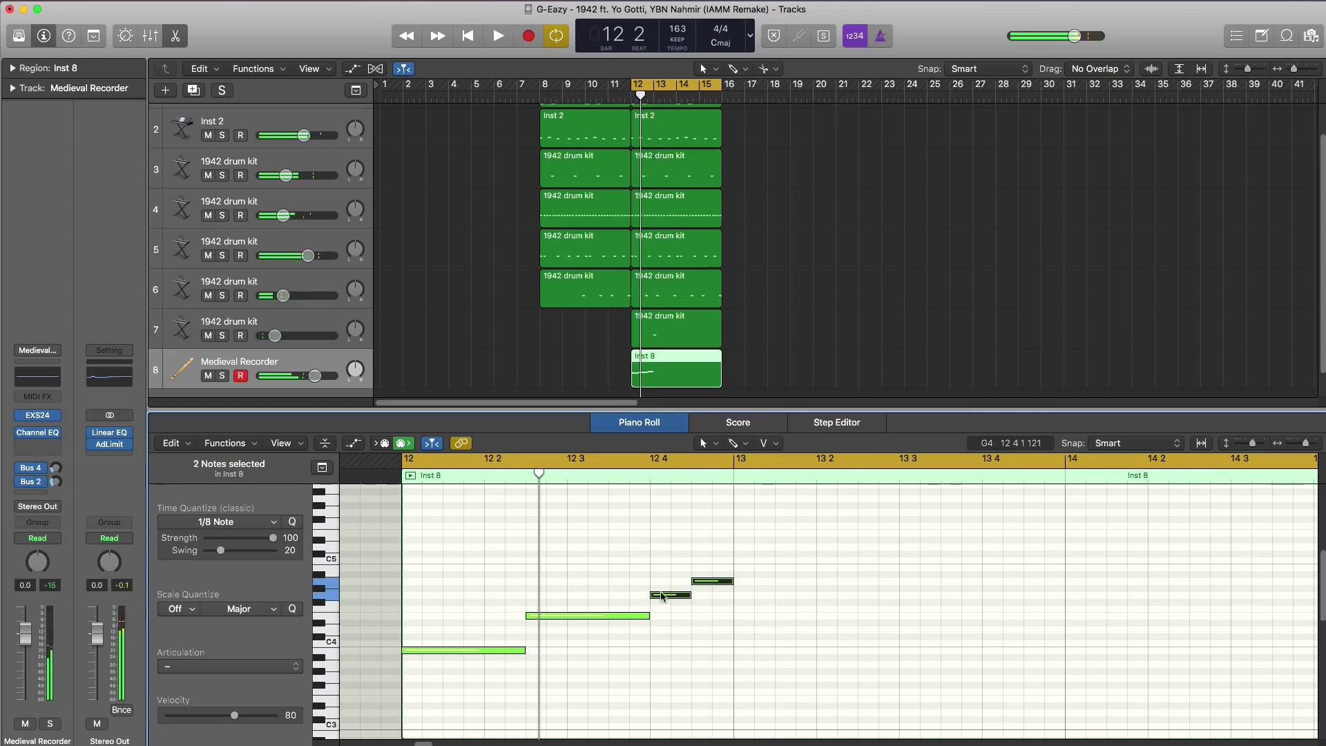
{"action": "left_click_drag", "start_coordinate": [662, 596], "coordinate": [716, 596]}
{"action": "key", "text": "space"}
{"action": "key", "text": "space"}
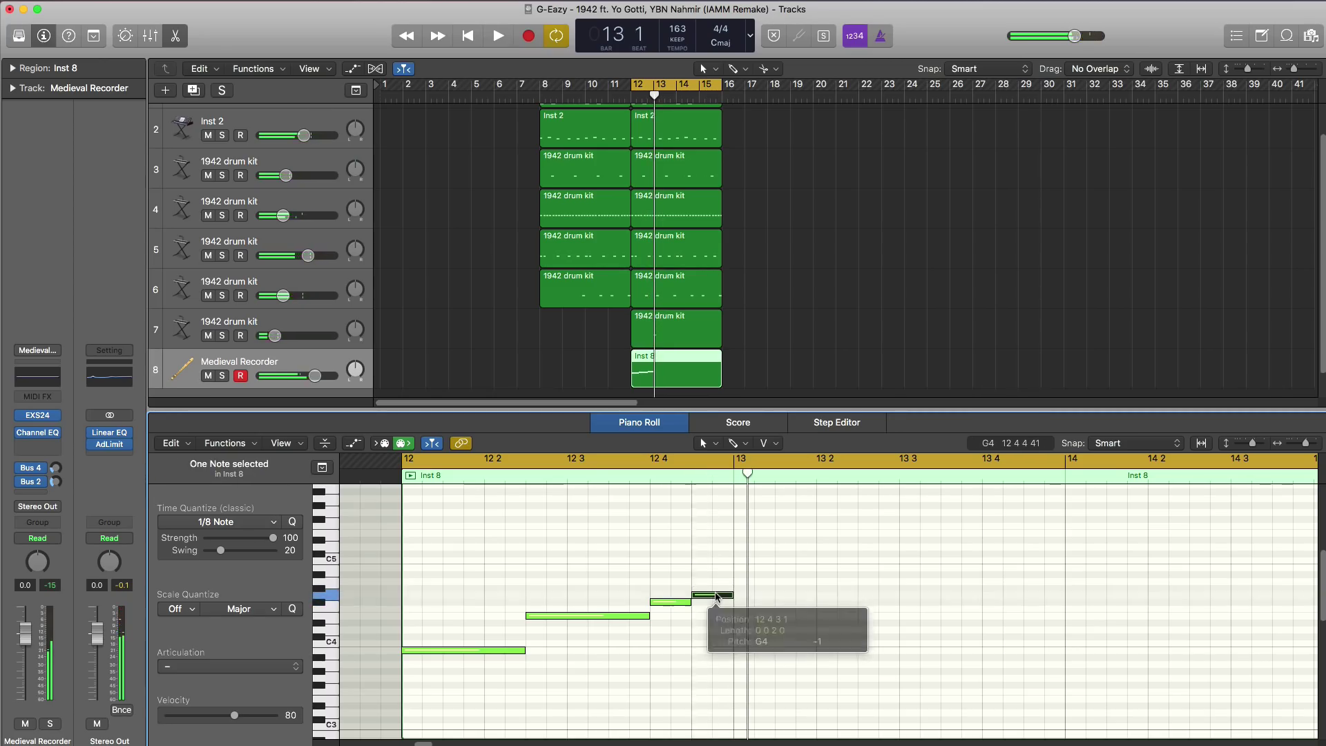
{"action": "key", "text": "space"}
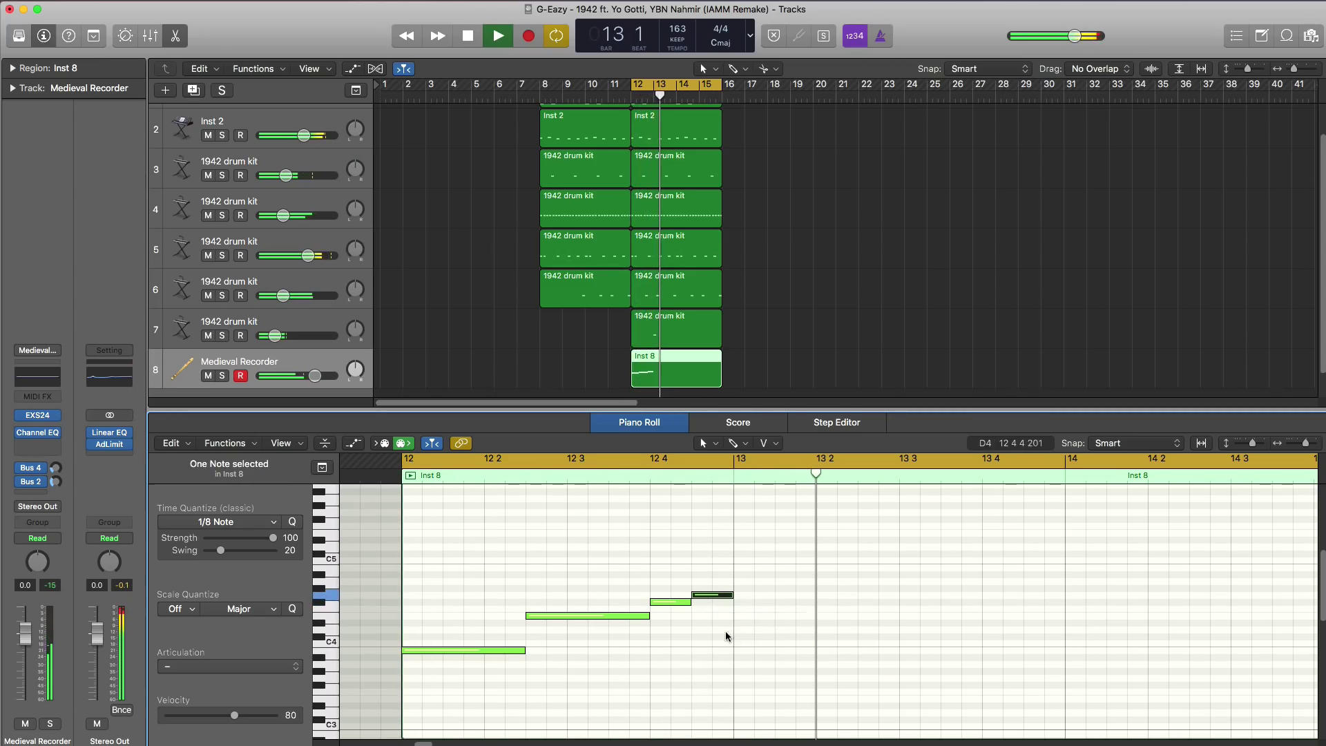
Add an F#4 note on beat 1 of bar 13 and extend it to two beats.
{"action": "key", "text": "space"}
{"action": "key", "text": "space"}
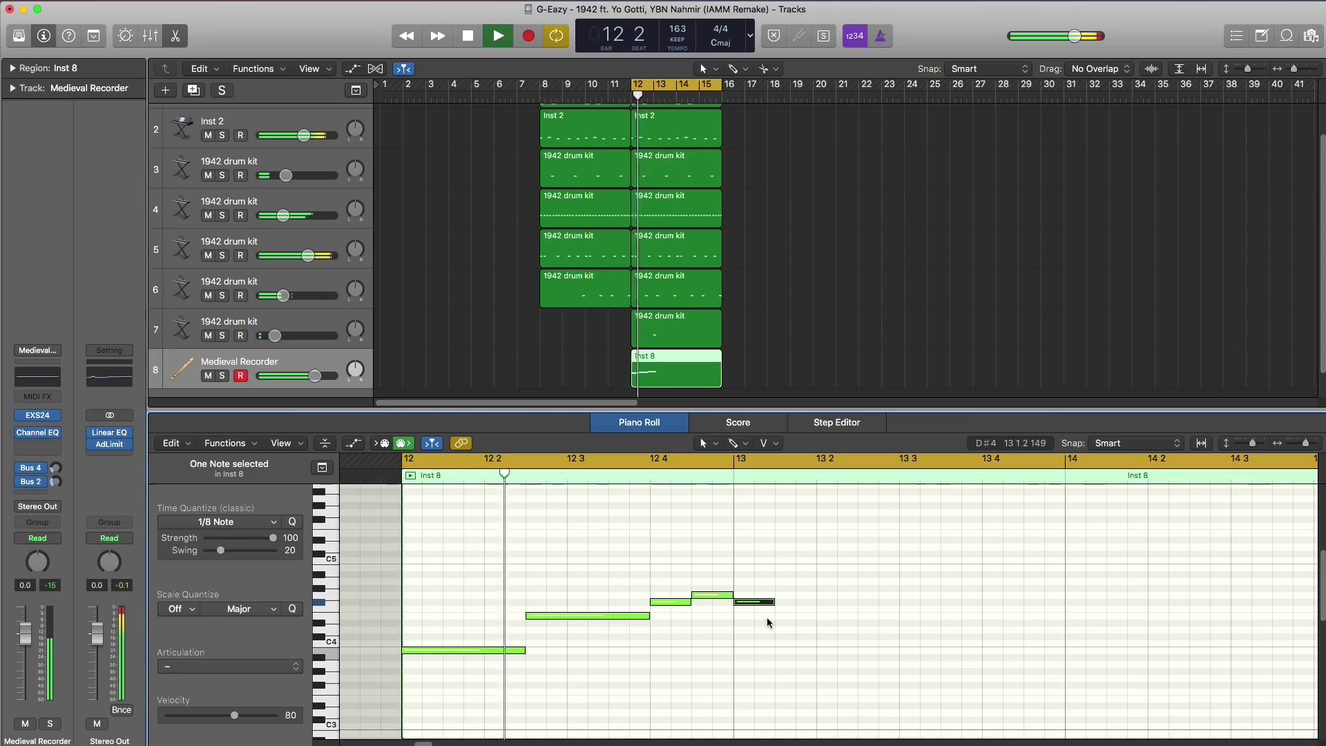
{"action": "key", "text": "space"}
{"action": "left_click_drag", "start_coordinate": [774, 602], "coordinate": [899, 613]}
{"action": "key", "text": "space"}
{"action": "key", "text": "space"}
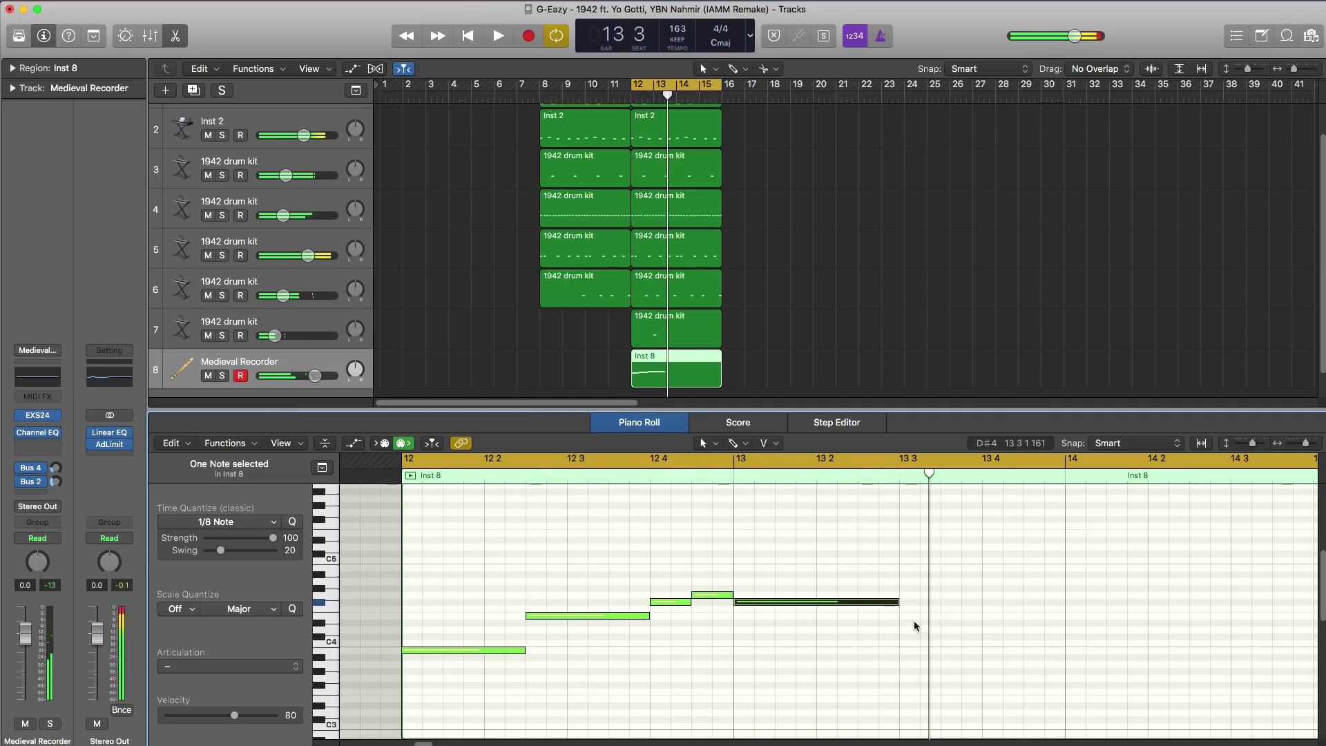
Add a note on beat 3 of bar 13, set its pitch to E4 and shorten it to 1.5 beats.
{"action": "left_click", "coordinate": [903, 611], "text": "super"}
{"action": "key", "text": "space"}
{"action": "key", "text": "space"}
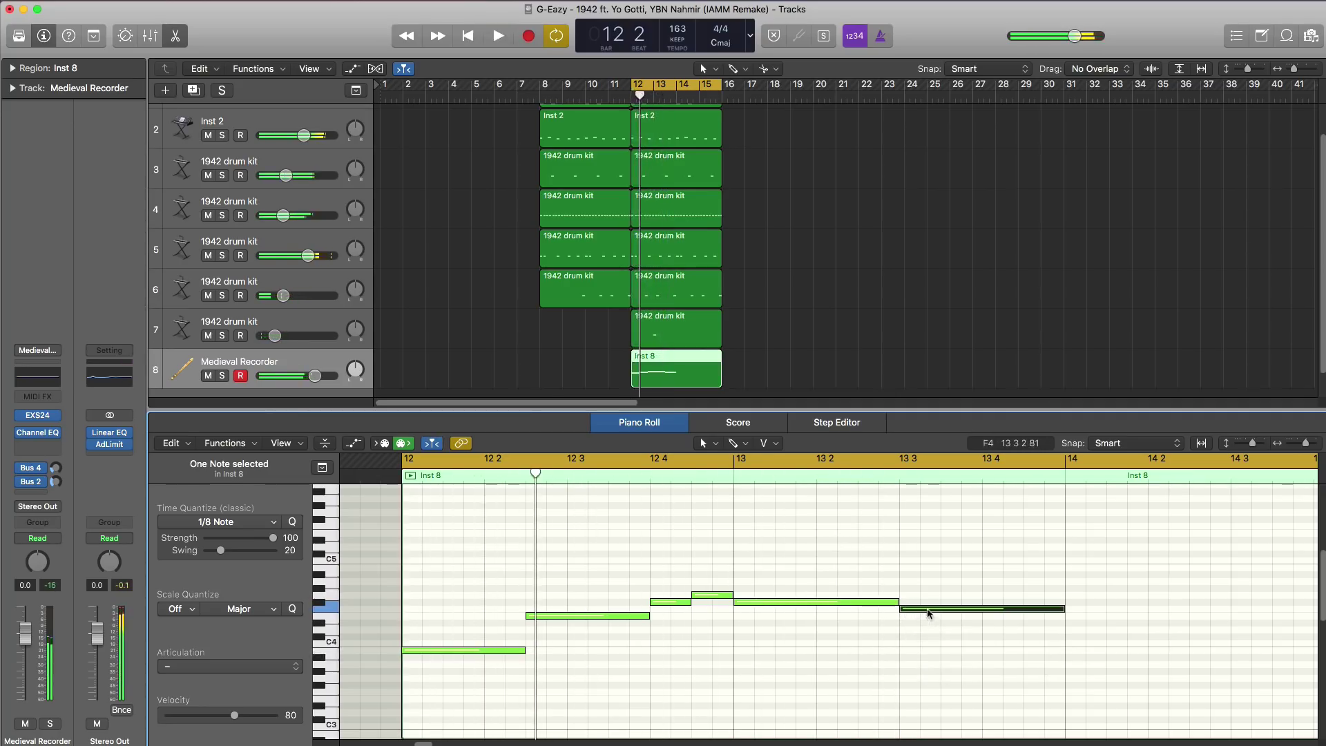
{"action": "left_click_drag", "start_coordinate": [925, 610], "coordinate": [927, 616]}
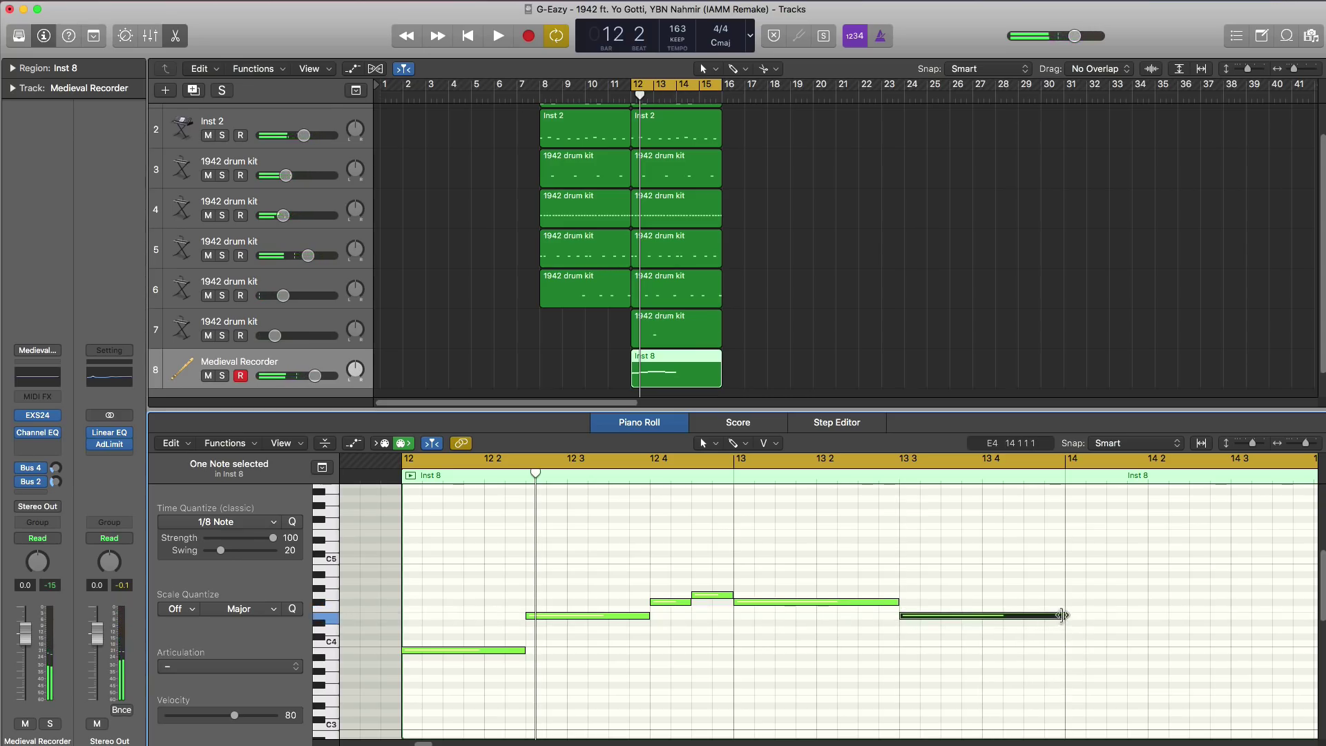
{"action": "left_click_drag", "start_coordinate": [1062, 615], "coordinate": [1023, 617]}
{"action": "key", "text": "space"}
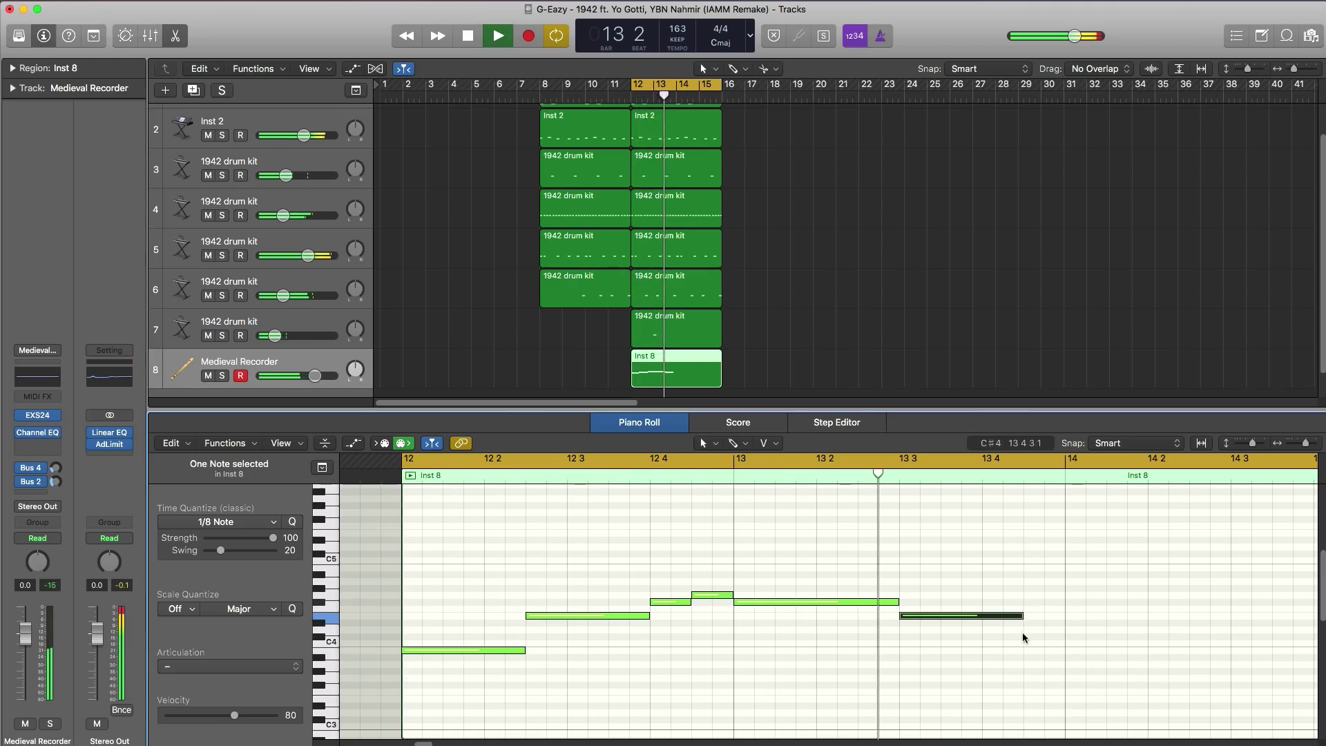
Add a half-beat G4 note on the second half of bar 13's beat 4.
{"action": "key", "text": "space"}
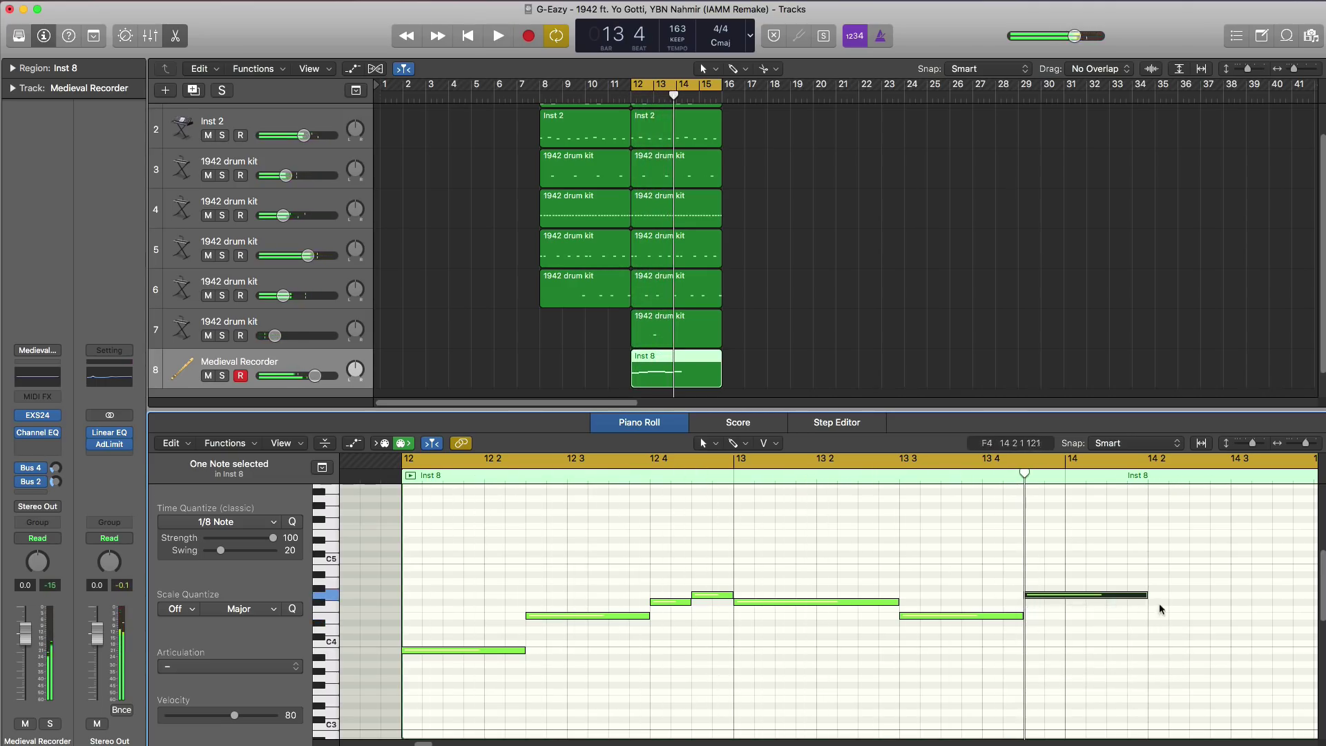
{"action": "left_click_drag", "start_coordinate": [1144, 595], "coordinate": [1060, 598]}
{"action": "key", "text": "space"}
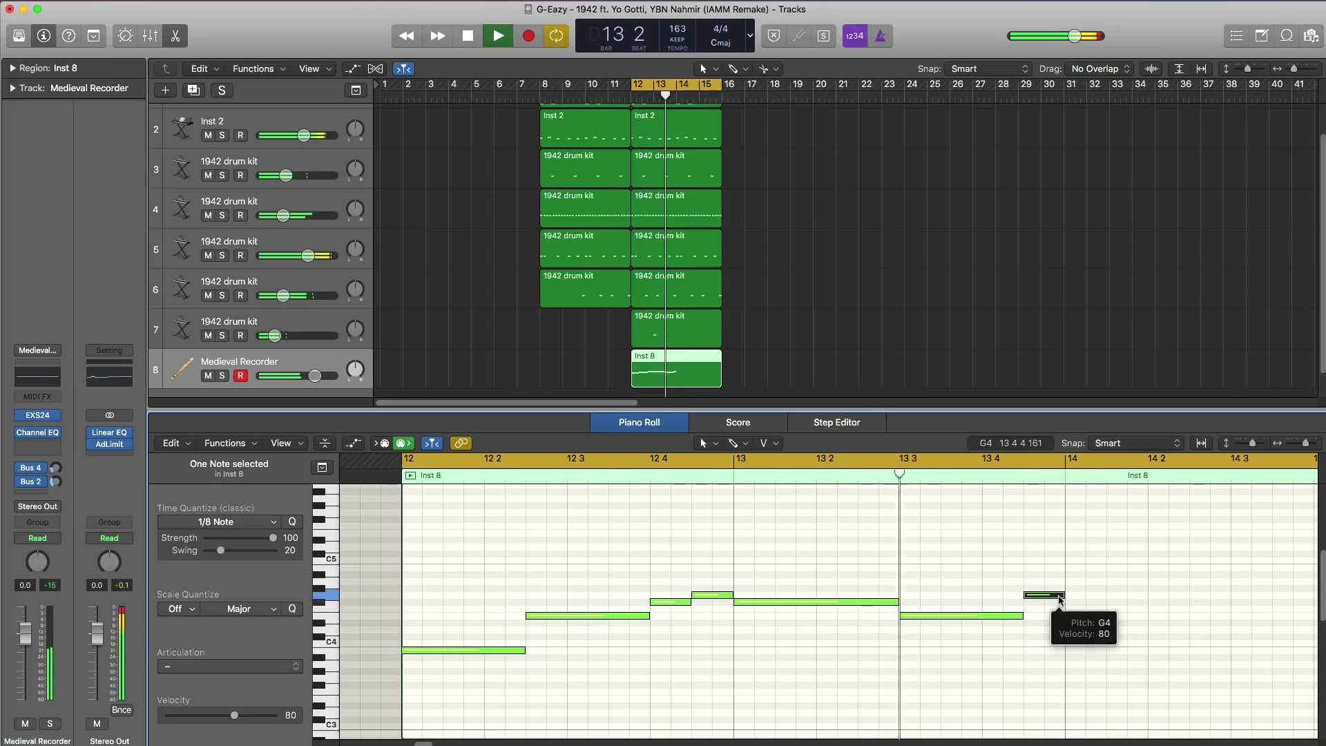
{"action": "key", "text": "space"}
Copy the two-bar recorder melody from bars 12 and 13 to start at bar 14.
{"action": "key", "text": "super+Left"}
{"action": "key", "text": "super+Left"}
{"action": "key", "text": "super+Left"}
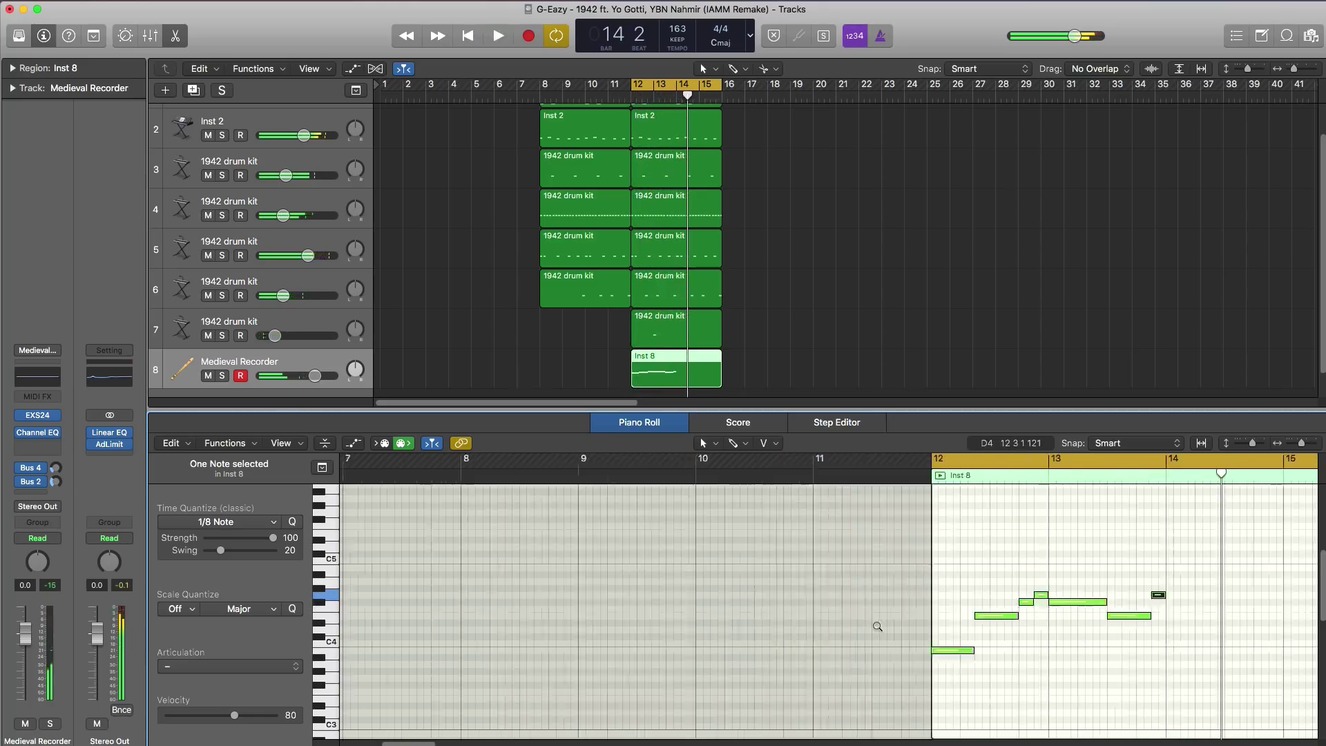
{"action": "scroll", "coordinate": [877, 625], "scroll_direction": "right", "scroll_amount": 5}
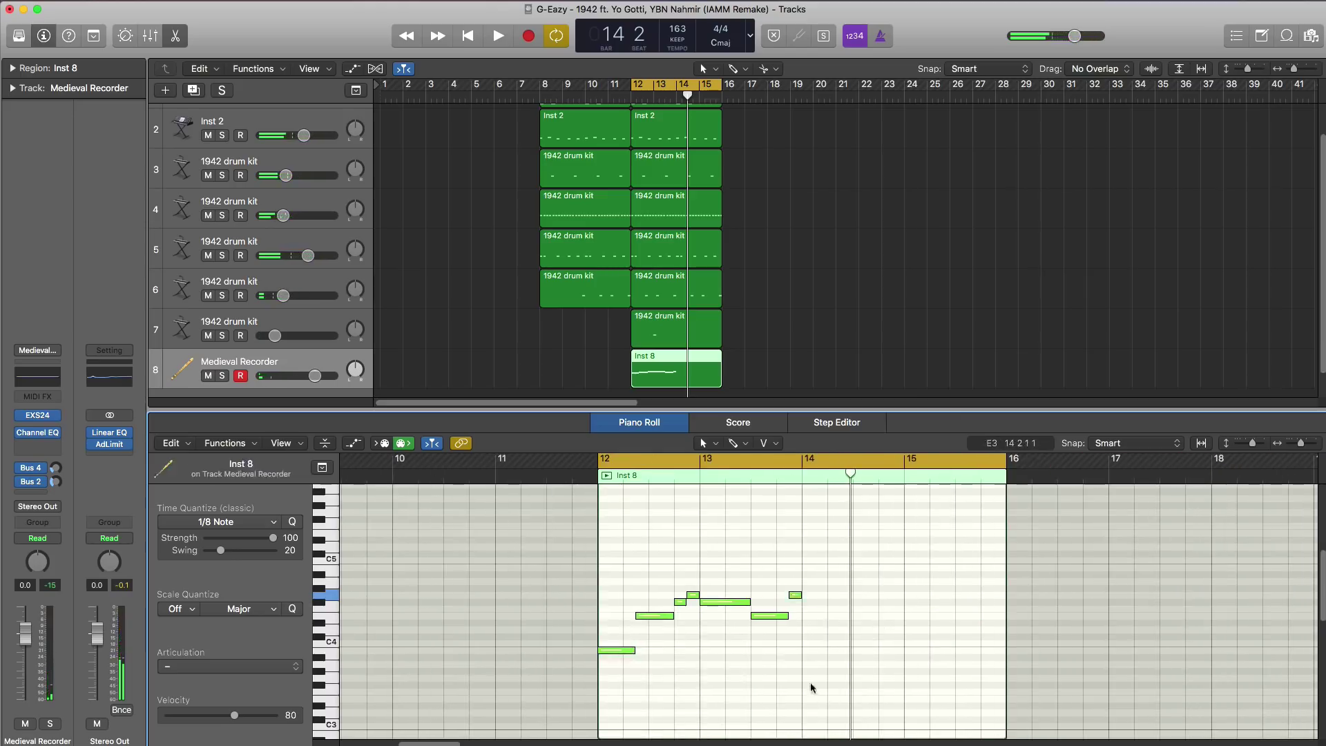
{"action": "left_click_drag", "start_coordinate": [811, 688], "coordinate": [589, 562]}
{"action": "left_click_drag", "start_coordinate": [621, 650], "coordinate": [826, 650]}
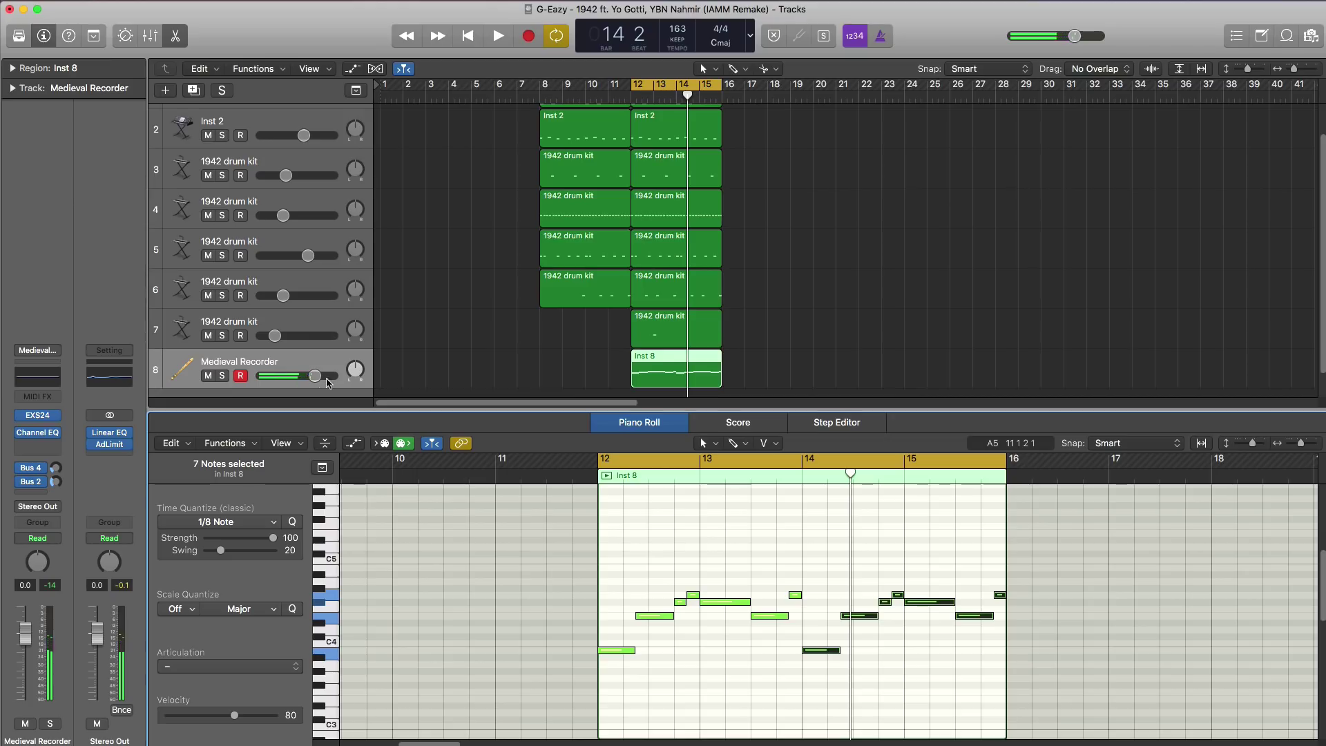
Lower the Medieval Recorder track's volume to -12.2 dB while auditioning the loop.
{"action": "left_click_drag", "start_coordinate": [315, 376], "coordinate": [277, 384]}
{"action": "key", "text": "space"}
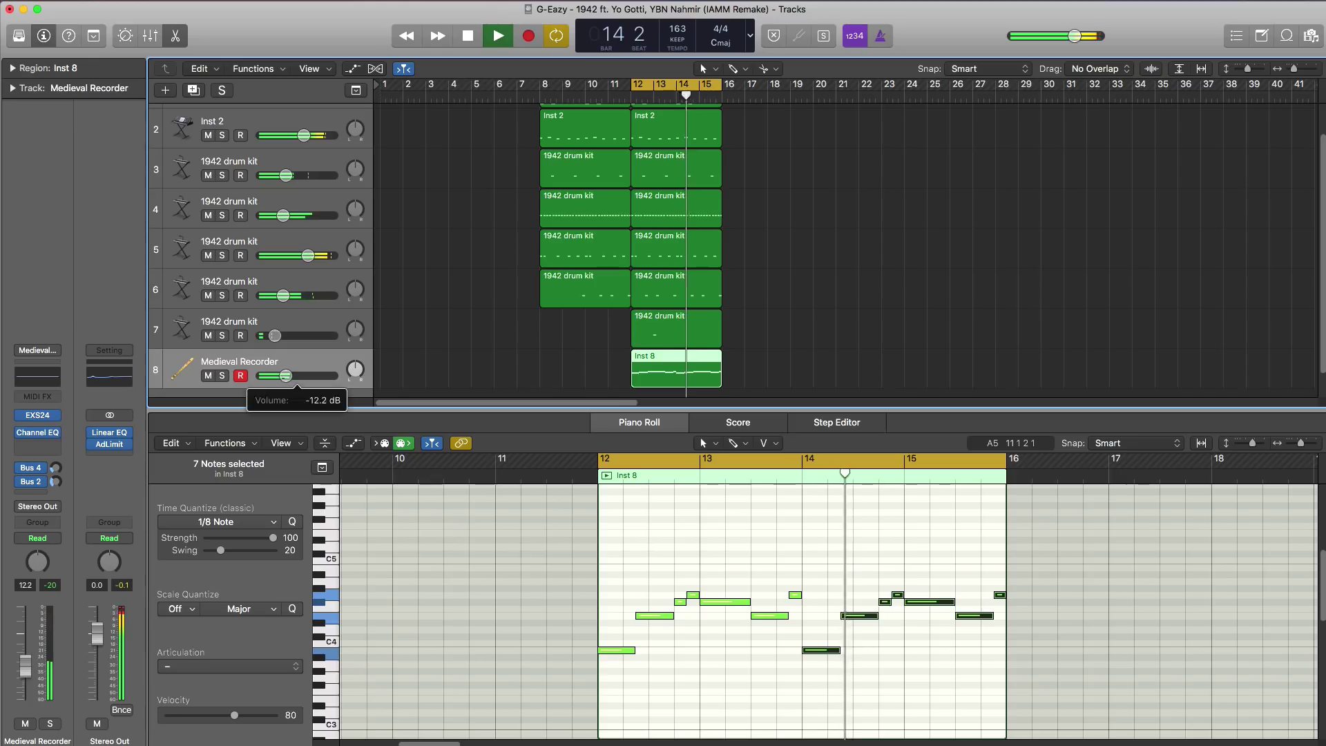
{"action": "key", "text": "space"}
Insert a stereo Space Designer reverb on the Medieval Recorder channel.
{"action": "left_click", "coordinate": [43, 448]}
{"action": "mouse_move", "coordinate": [56, 485]}
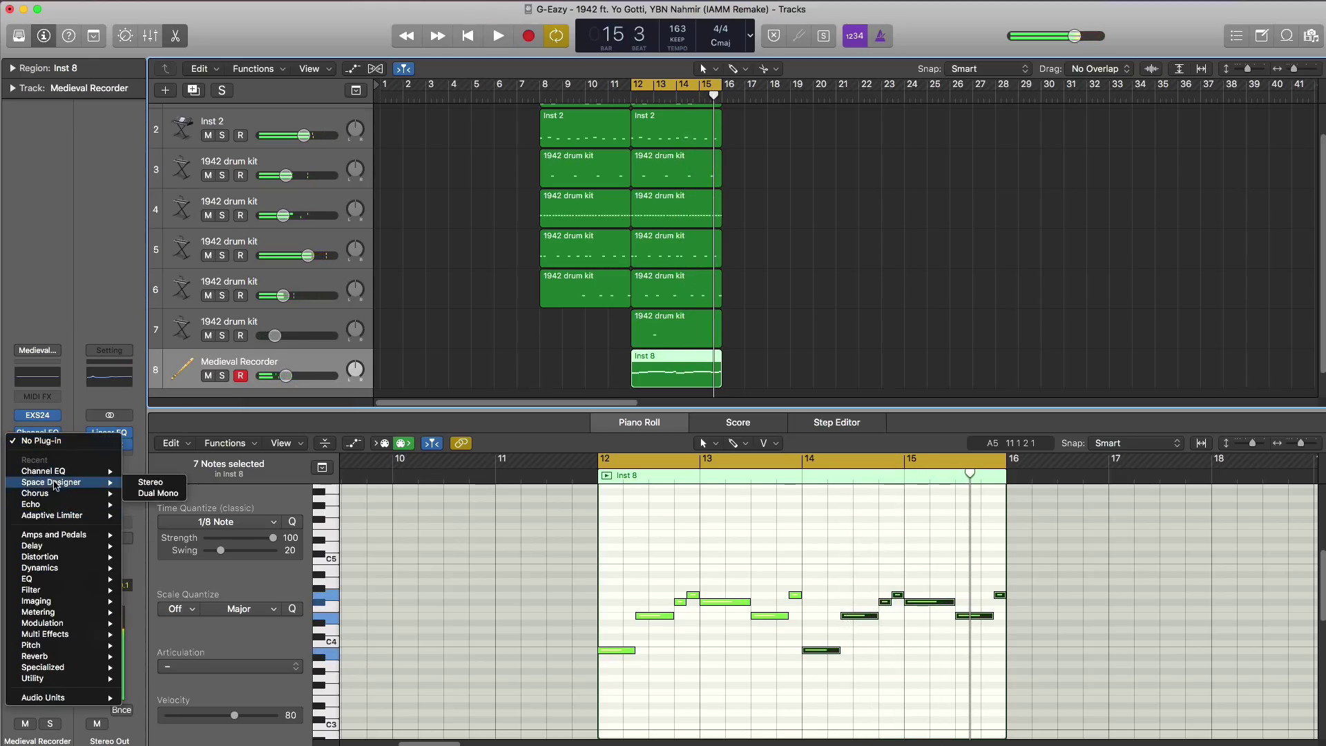
{"action": "left_click", "coordinate": [165, 484]}
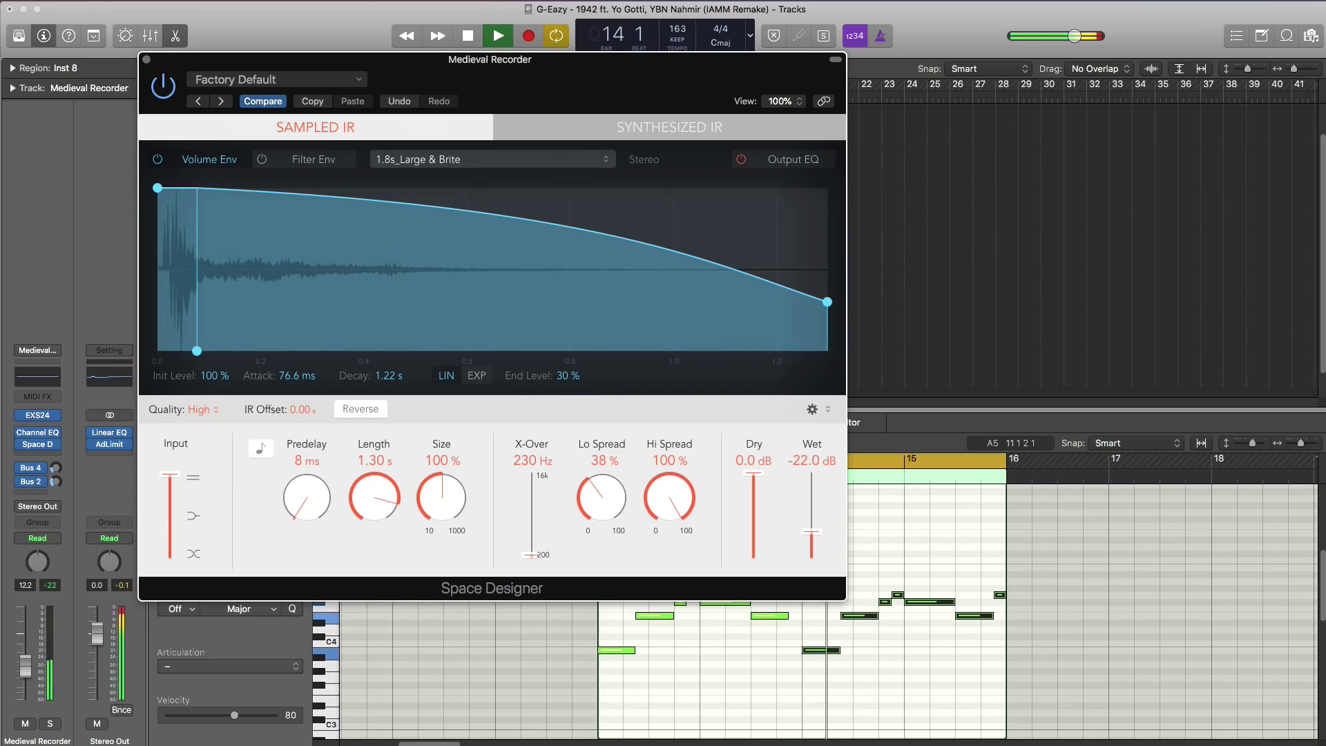
Lower the Medieval Recorder track's volume to -14.2 dB during playback, with the reverb window closed.
{"action": "left_click", "coordinate": [147, 59]}
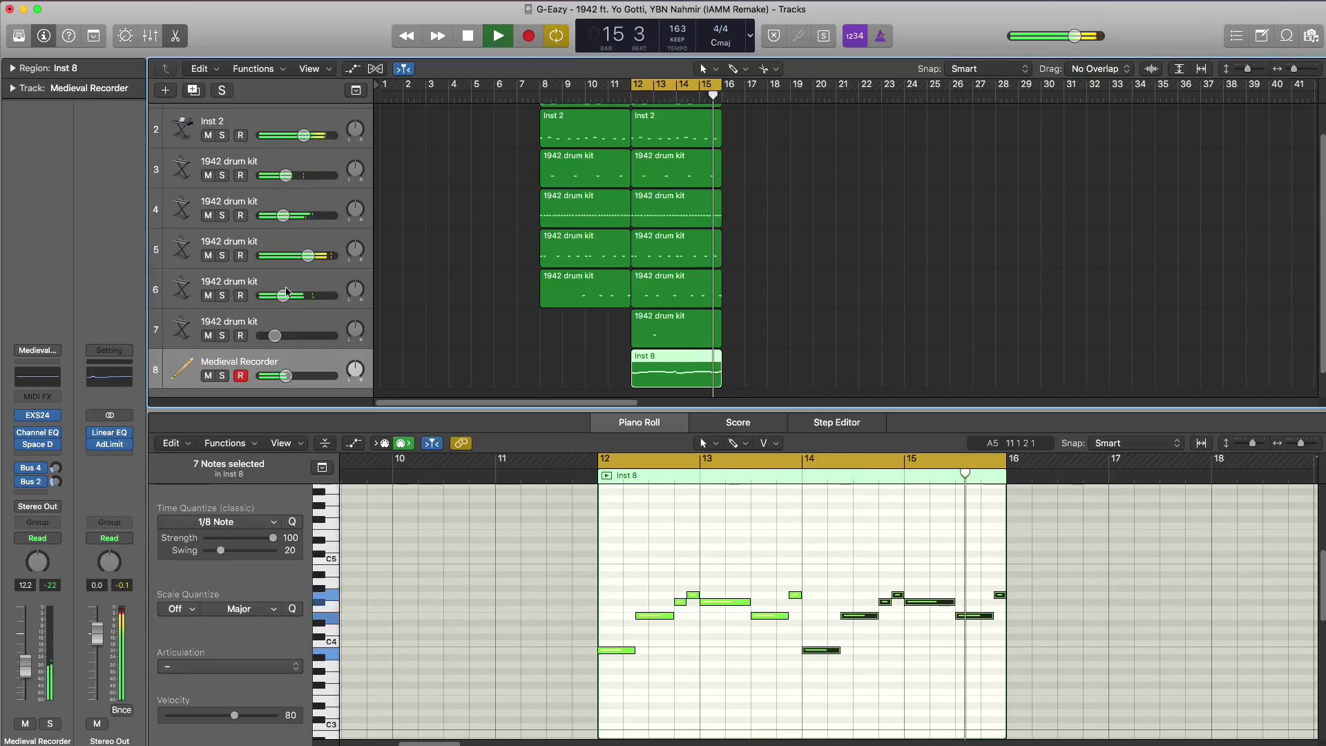
{"action": "left_click_drag", "start_coordinate": [285, 375], "coordinate": [281, 375]}
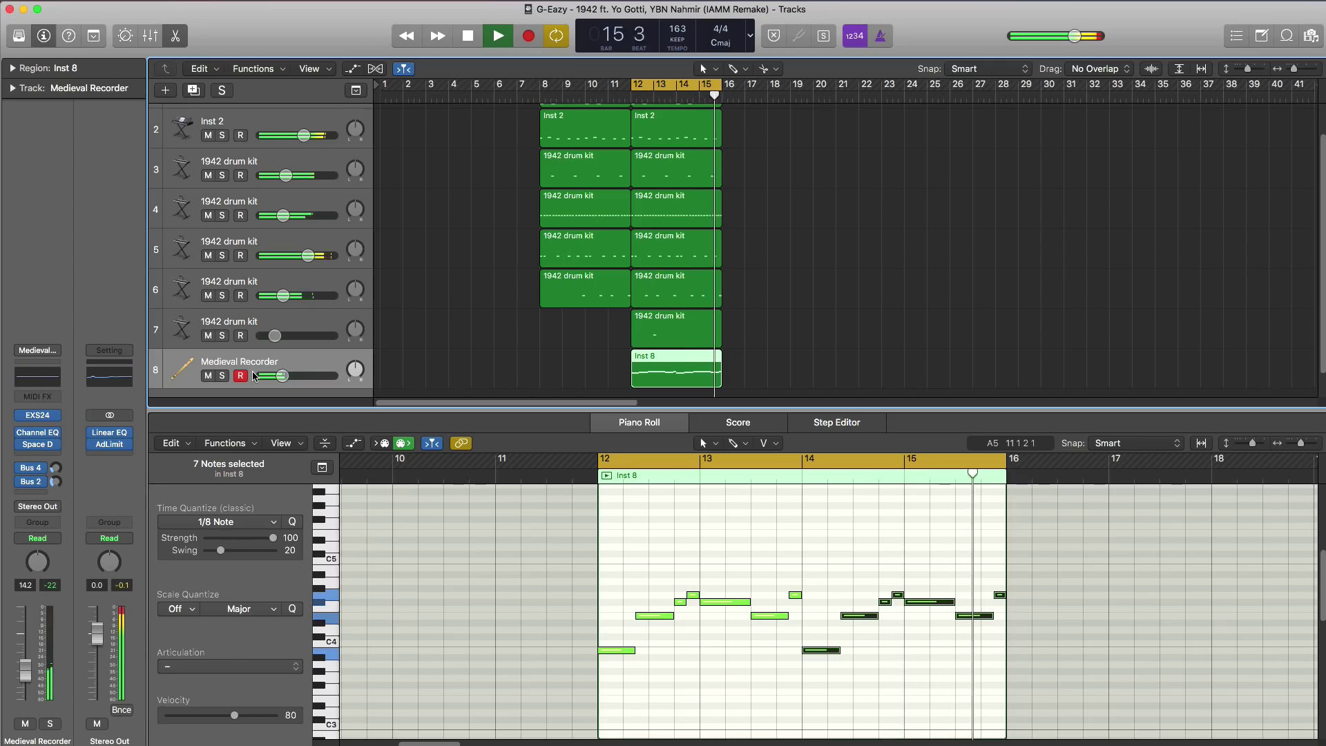
{"action": "key", "text": "space"}
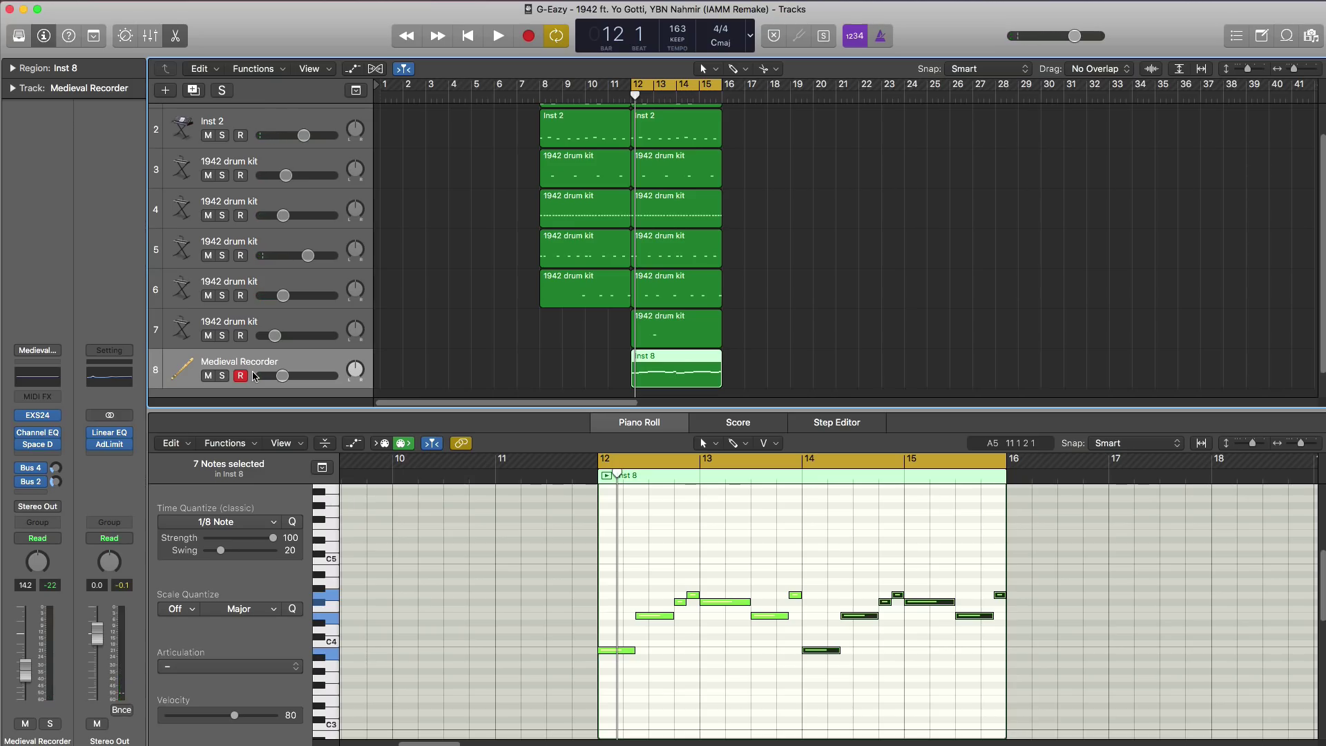
{"action": "key", "text": "x"}
{"action": "key", "text": "x"}
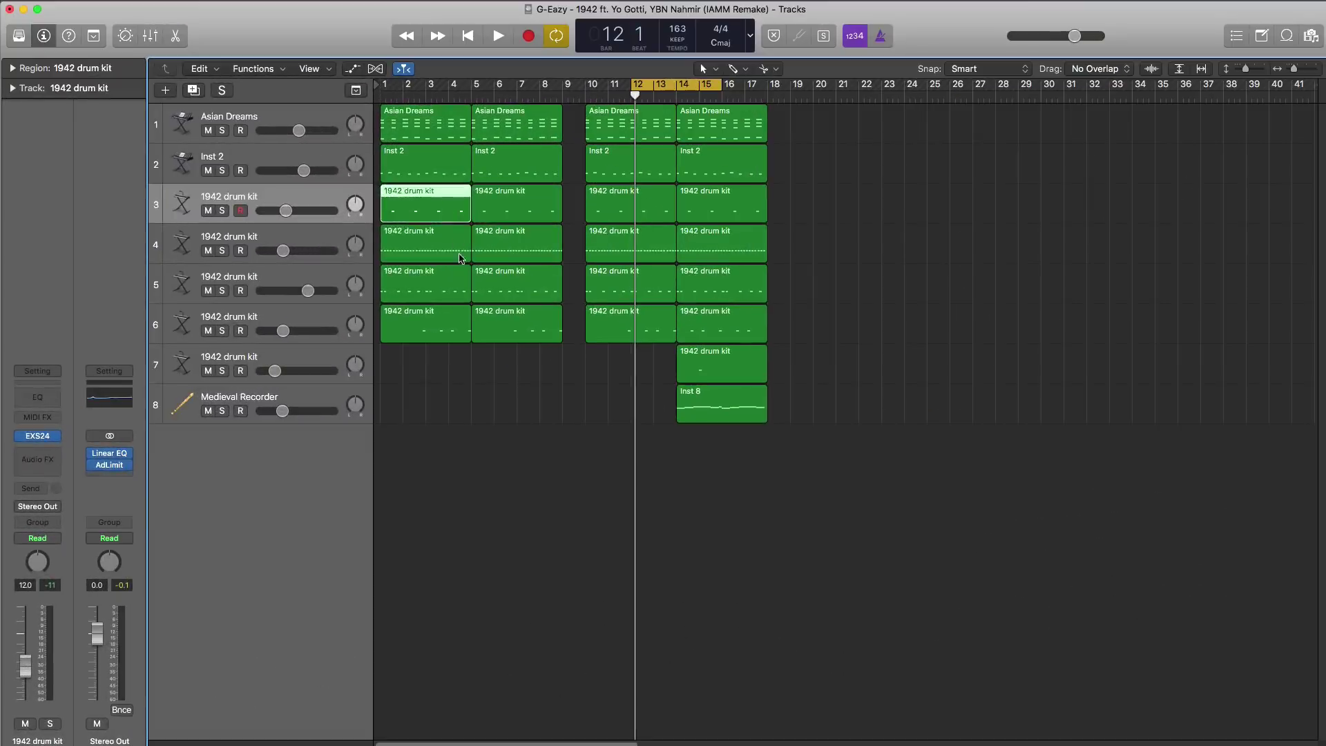
Delete the drum kit regions of tracks 3 to 6 in bars 1 to 4 and of tracks 5 and 6 in bars 5 to 8.
{"action": "left_click_drag", "start_coordinate": [425, 216], "coordinate": [425, 335]}
{"action": "key", "text": "Delete"}
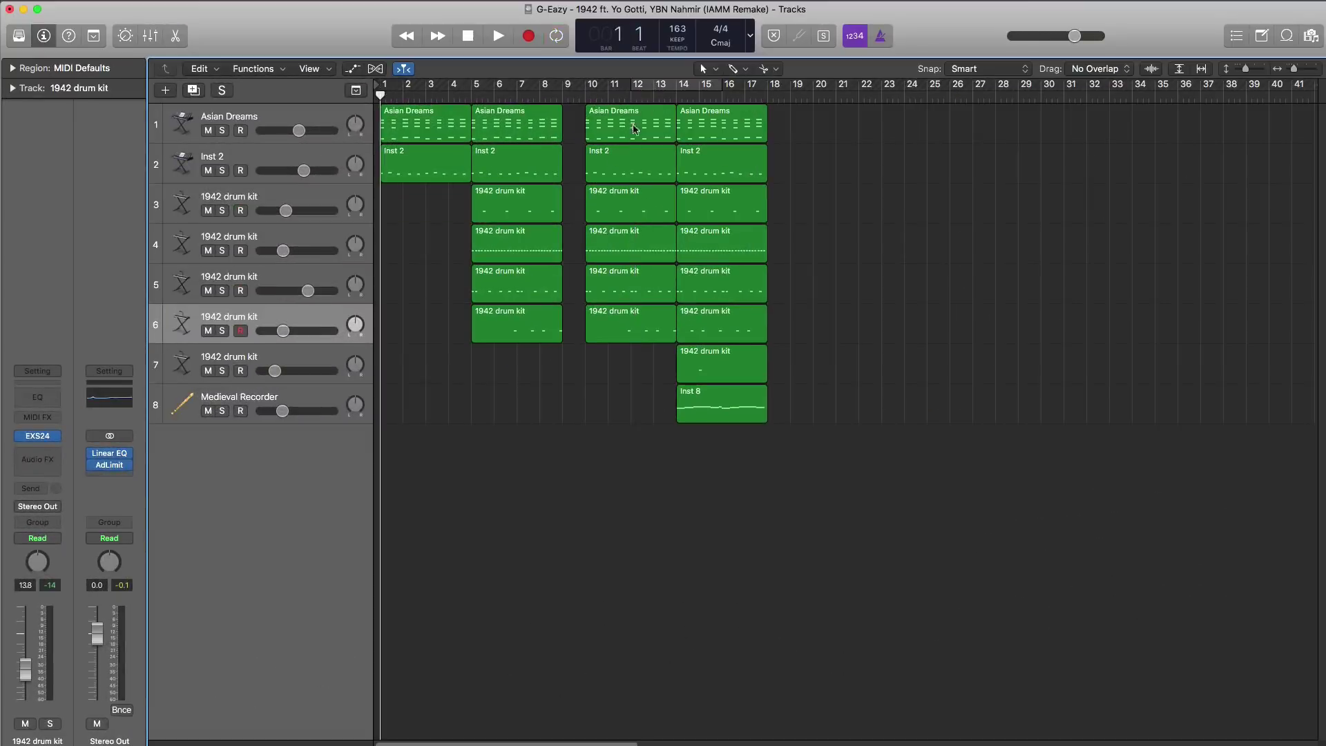
{"action": "key", "text": "space"}
{"action": "left_click", "coordinate": [510, 325]}
{"action": "key", "text": "Delete"}
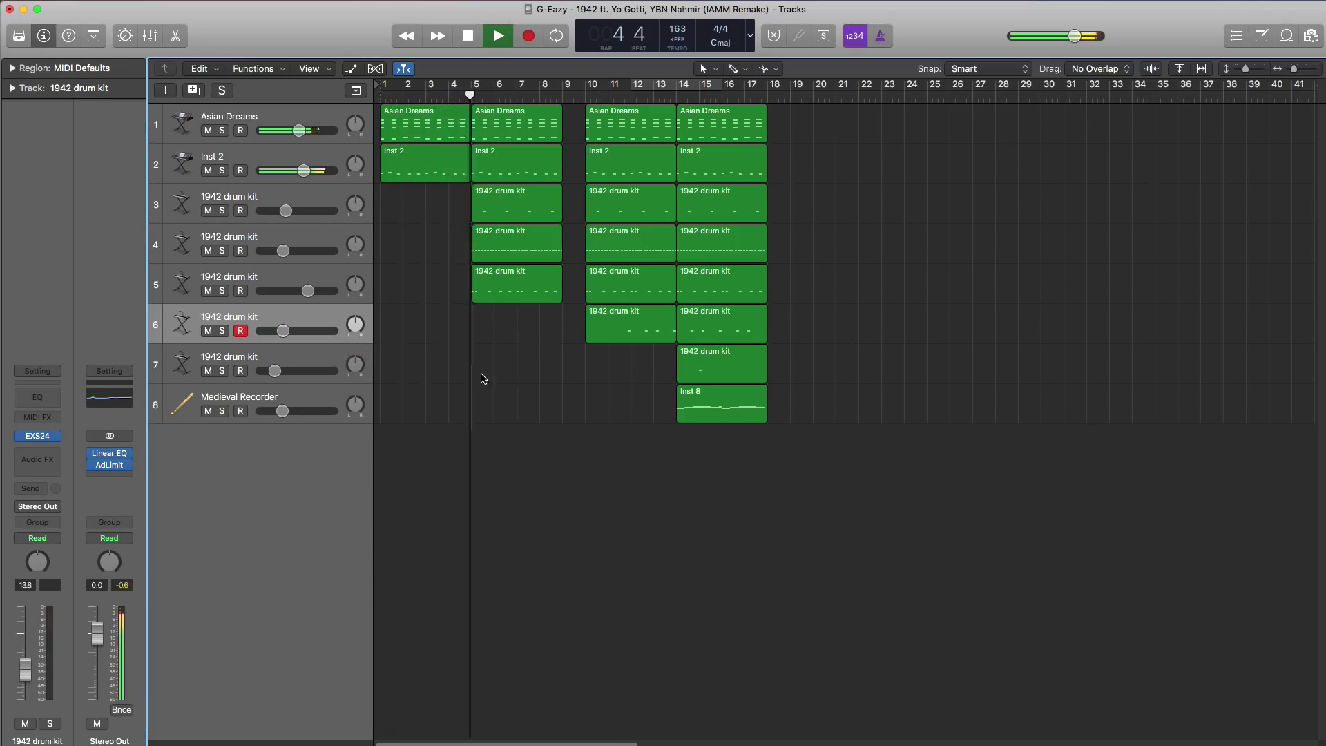
{"action": "left_click", "coordinate": [512, 299]}
{"action": "key", "text": "space"}
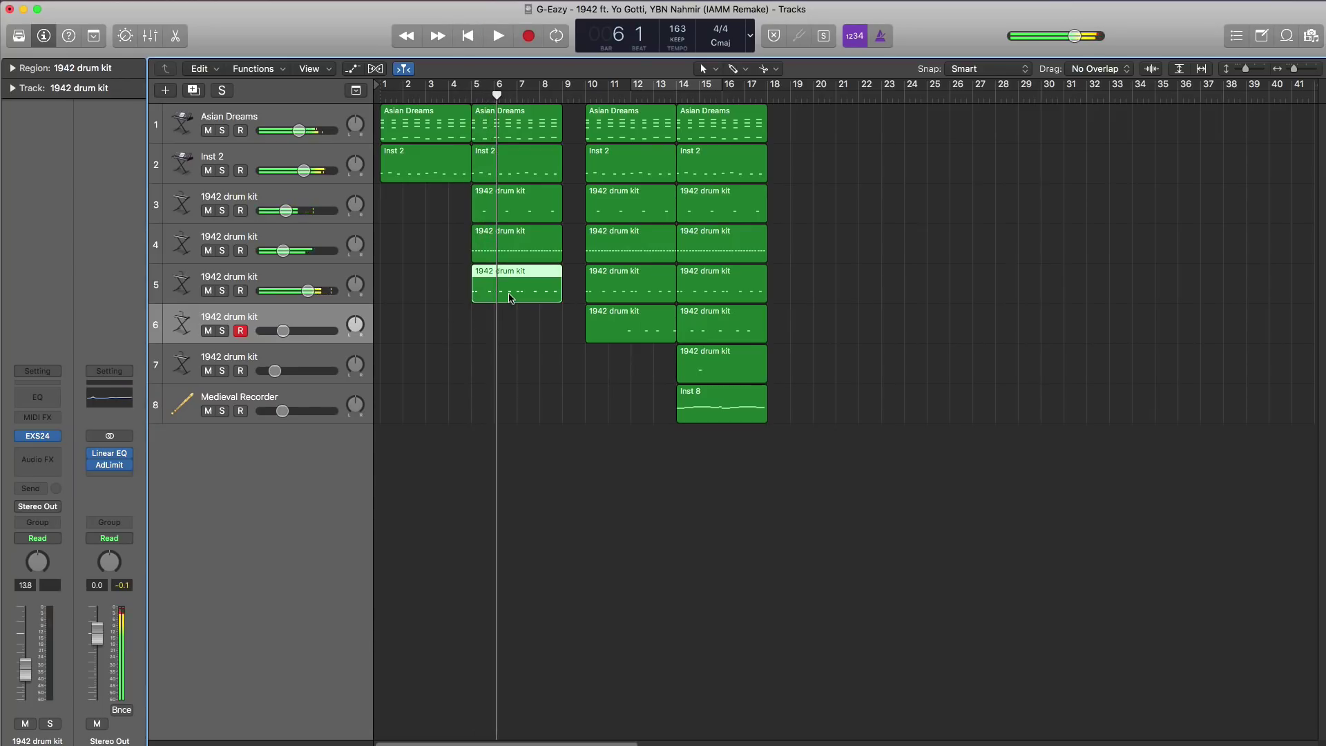
{"action": "key", "text": "Delete"}
Move all regions from bar 10 onward back to start at bar 9, and shift the Medieval Recorder region to bar 17.
{"action": "left_click_drag", "start_coordinate": [736, 312], "coordinate": [588, 120]}
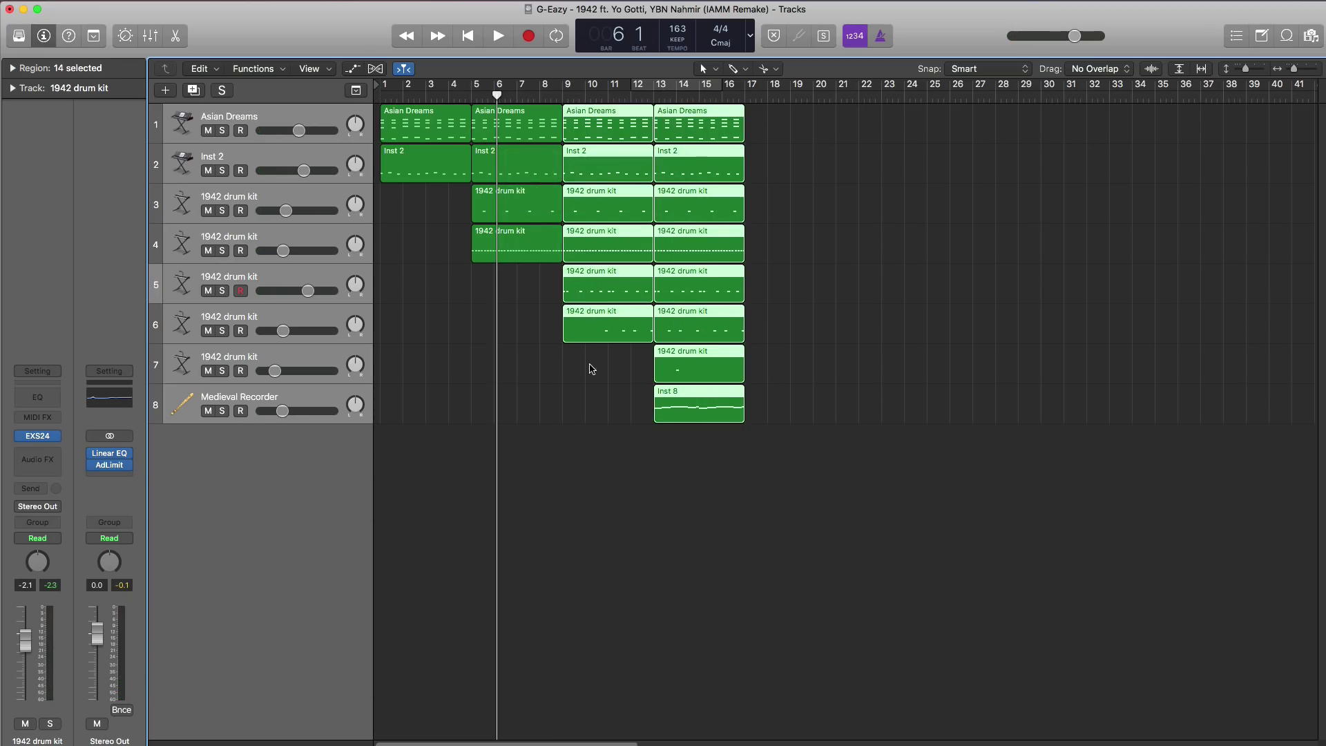
{"action": "left_click", "coordinate": [615, 331]}
{"action": "left_click_drag", "start_coordinate": [676, 413], "coordinate": [774, 408]}
Copy track 7's drum region from bar 13 to bar 9, and the regions of tracks 1 to 7 from bar 13 to bar 17.
{"action": "left_click", "coordinate": [686, 372]}
{"action": "left_click_drag", "start_coordinate": [687, 372], "coordinate": [596, 373]}
{"action": "left_click_drag", "start_coordinate": [765, 355], "coordinate": [788, 142]}
{"action": "left_click_drag", "start_coordinate": [863, 466], "coordinate": [800, 408]}
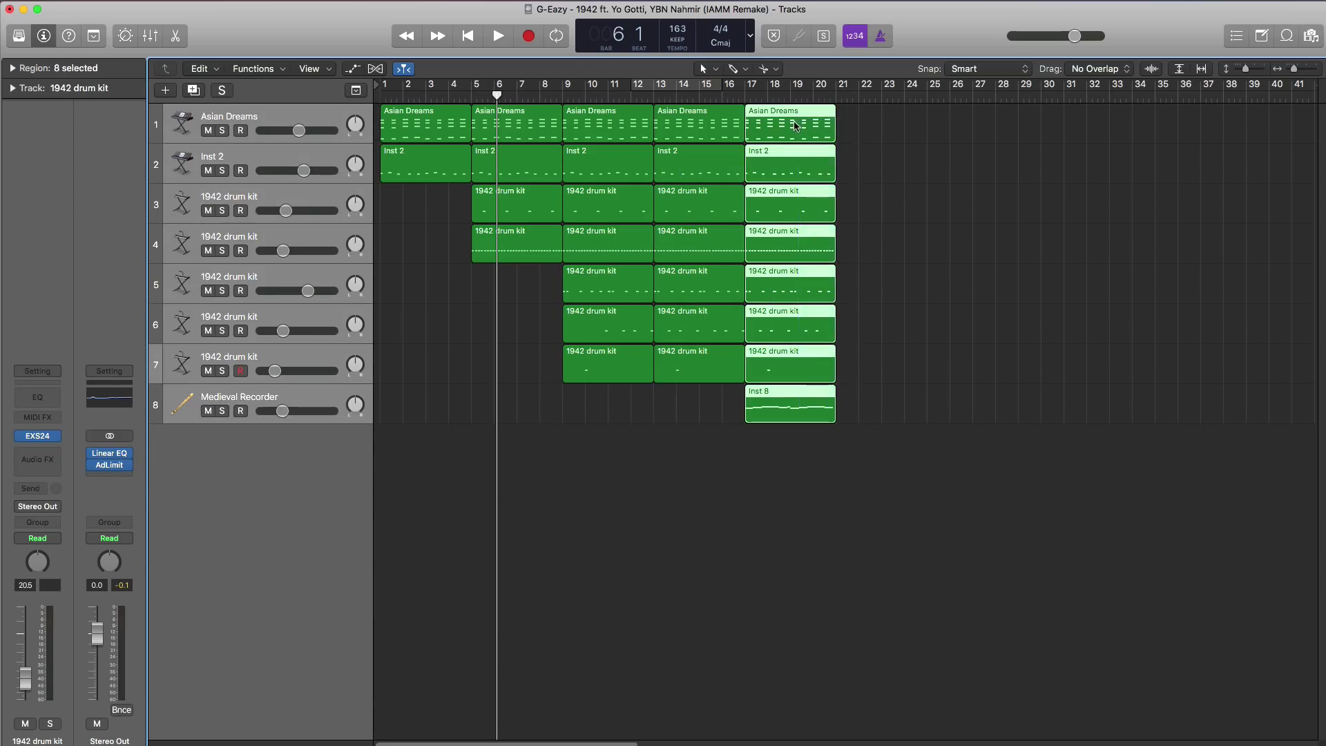
Copy the eight regions at bar 17 to bar 21, and delete the copies on drum tracks 5 to 7.
{"action": "left_click_drag", "start_coordinate": [793, 129], "coordinate": [884, 129]}
{"action": "left_click", "coordinate": [993, 355]}
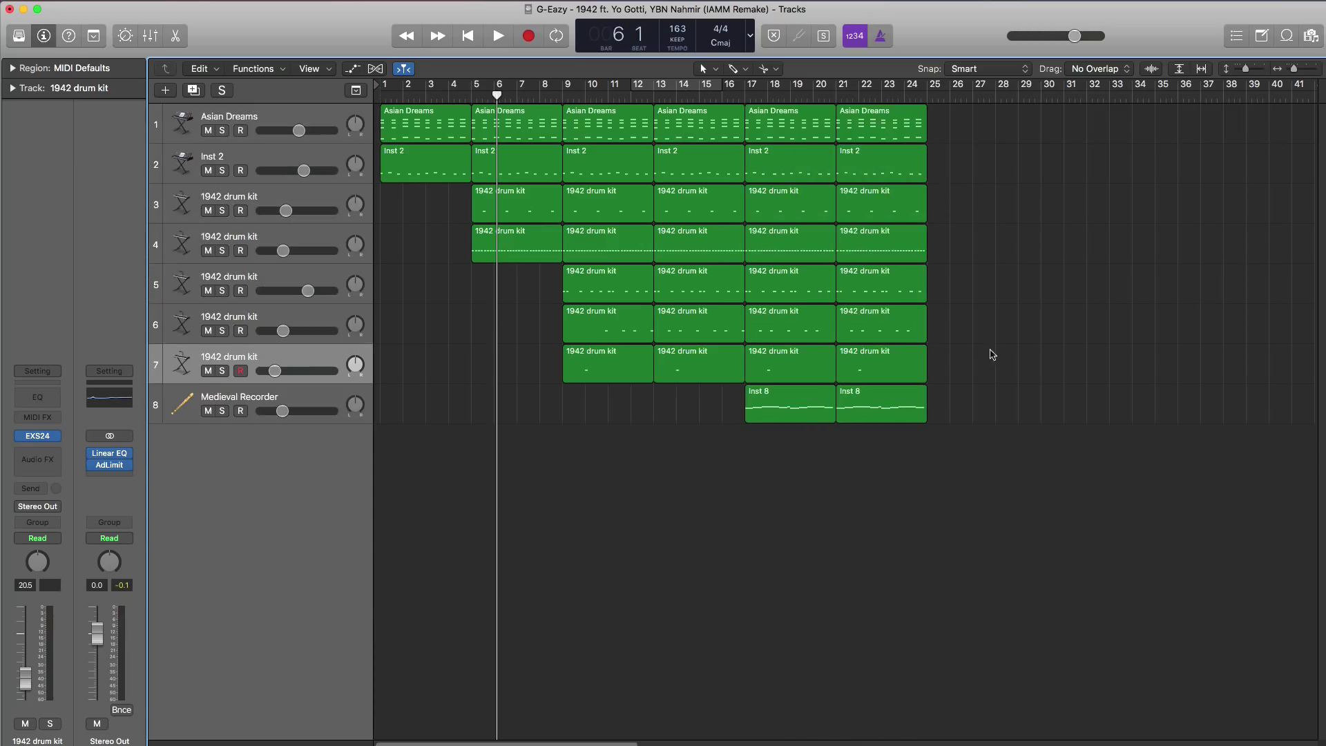
{"action": "left_click_drag", "start_coordinate": [957, 368], "coordinate": [891, 294]}
{"action": "key", "text": "Delete"}
Copy the full block without the recorder to bars 25 and 29, and delete track 5's drum region at bar 25.
{"action": "left_click_drag", "start_coordinate": [793, 468], "coordinate": [786, 121]}
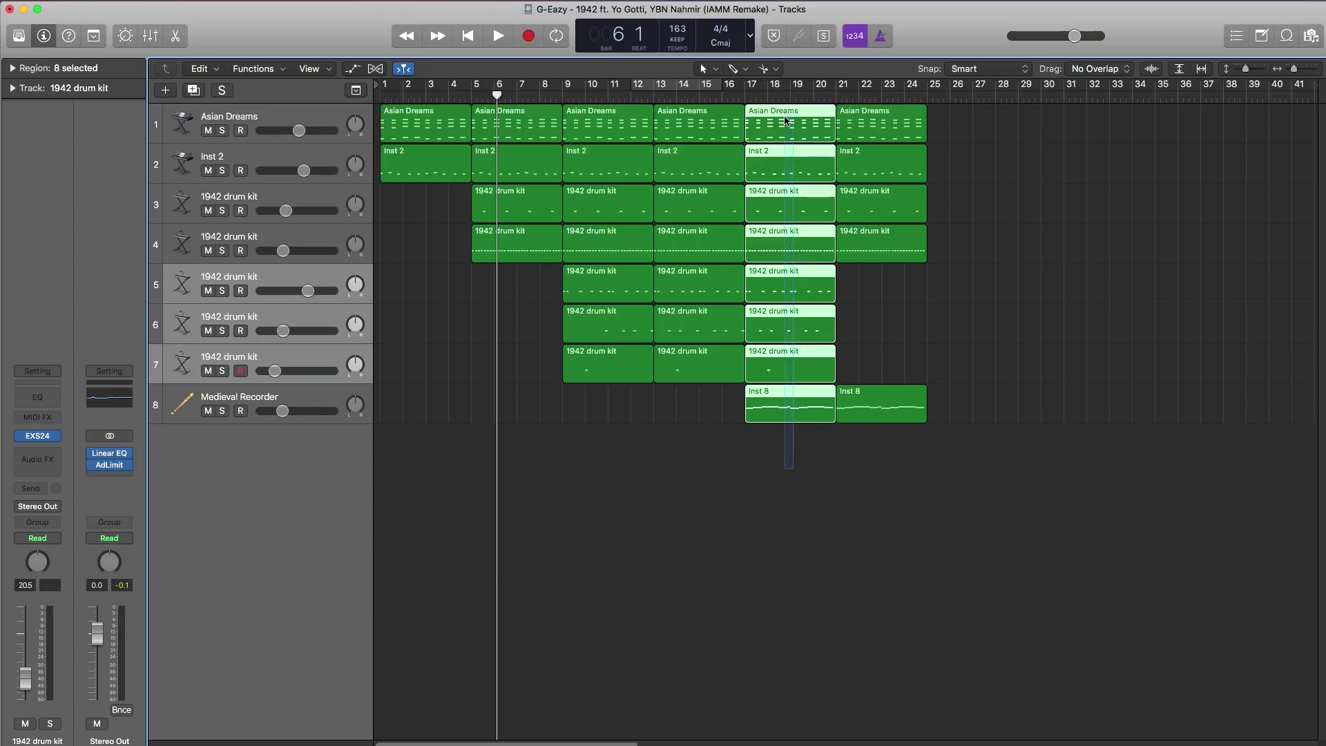
{"action": "left_click_drag", "start_coordinate": [694, 431], "coordinate": [987, 135]}
{"action": "left_click", "coordinate": [1004, 426]}
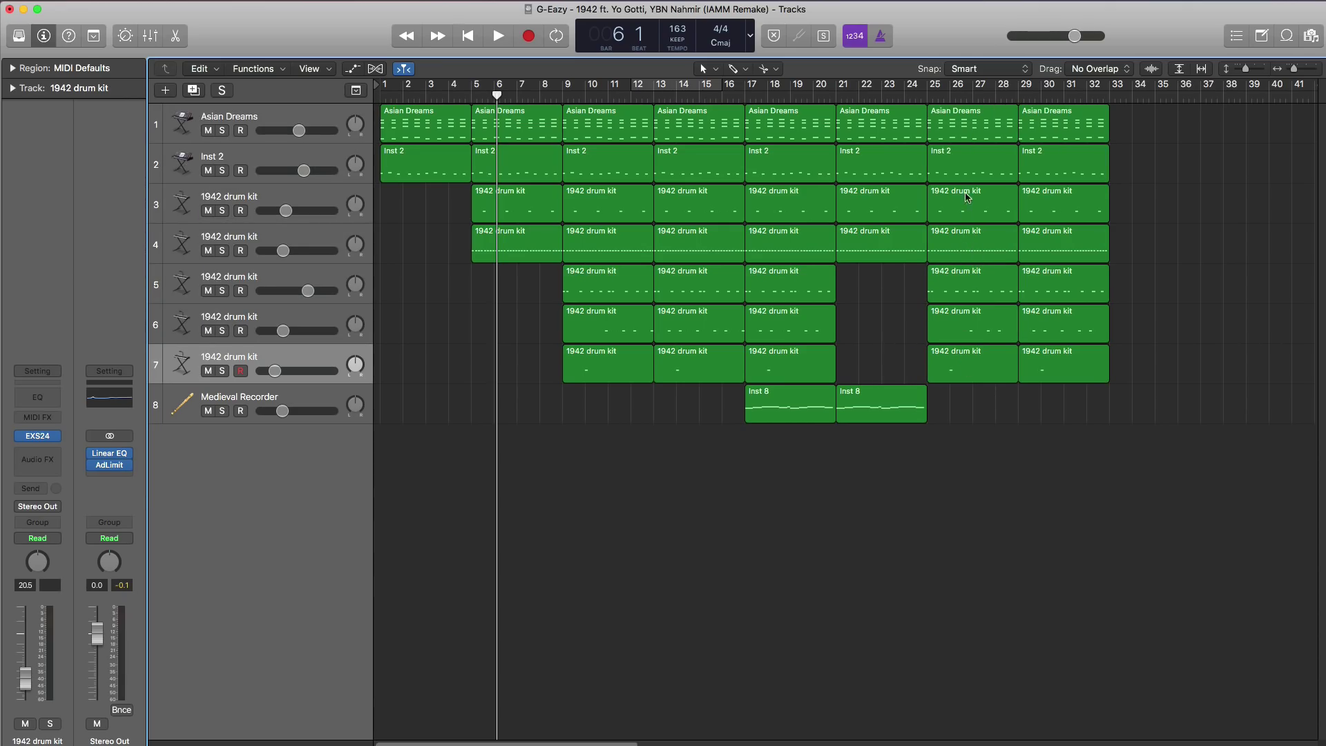
{"action": "left_click", "coordinate": [967, 298]}
{"action": "key", "text": "Delete"}
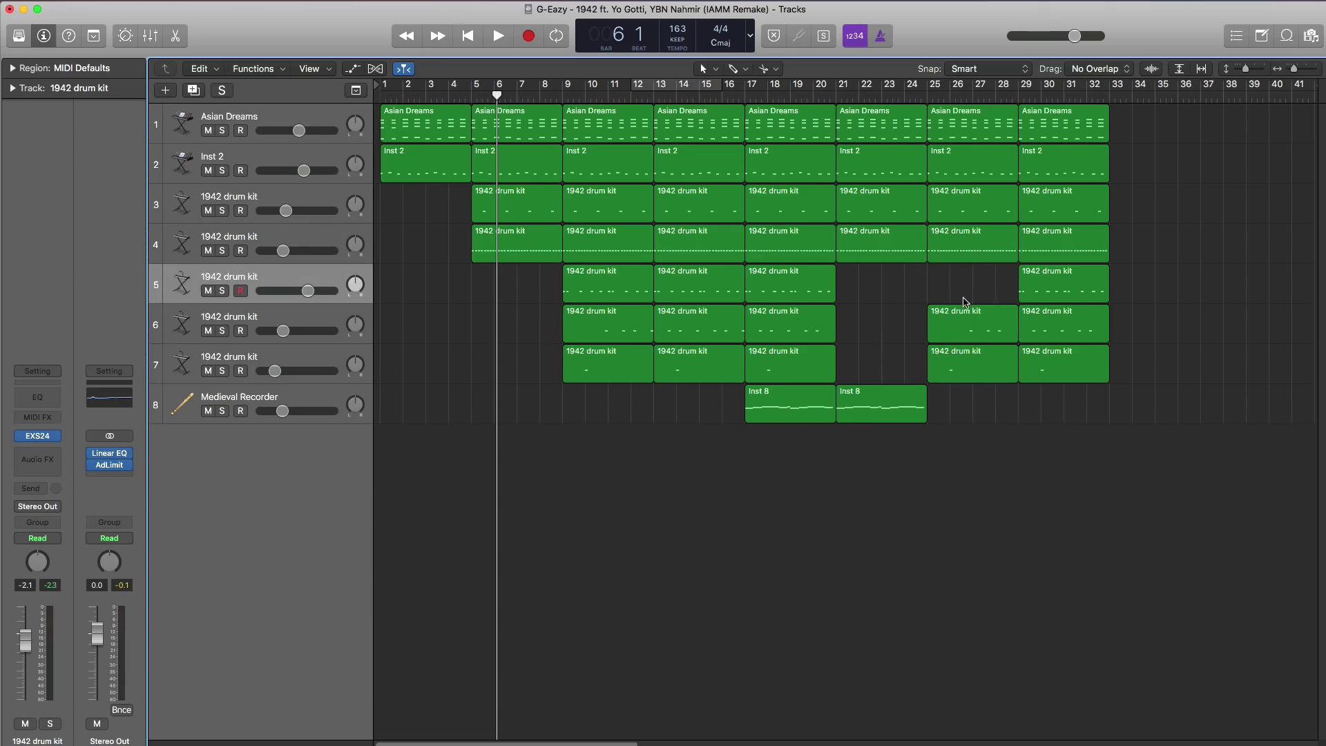
{"action": "key", "text": "cmd+Down"}
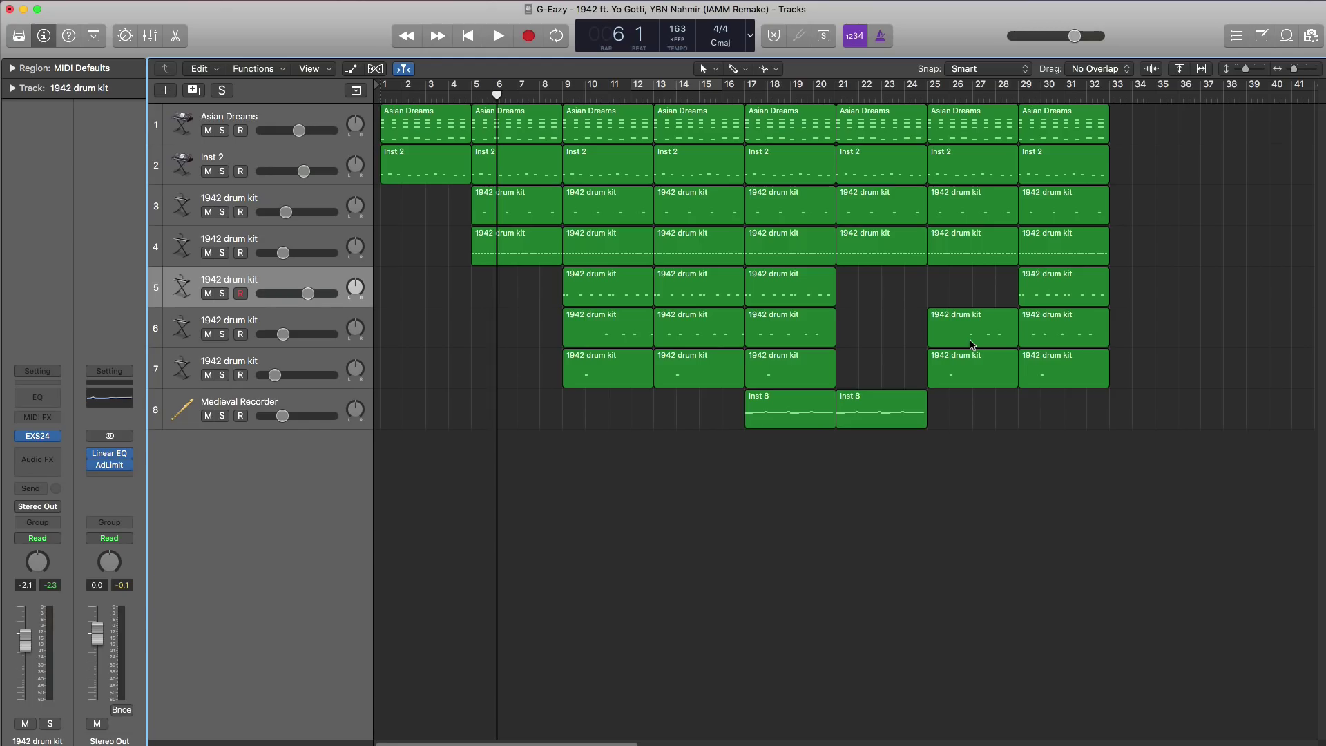
Play the arrangement from the start while raising drum track 5's volume to -0.7 dB and slightly lowering track 7's.
{"action": "key", "text": "Return"}
{"action": "key", "text": "space"}
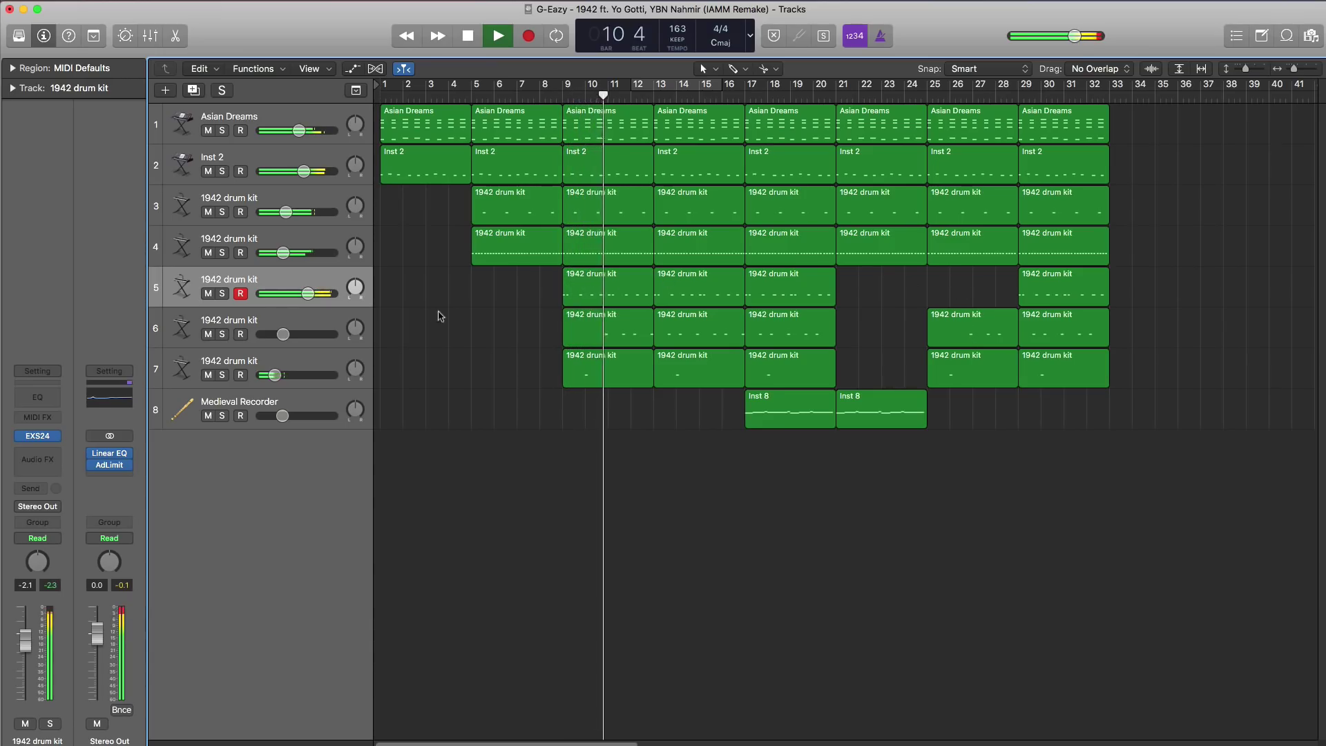
{"action": "left_click_drag", "start_coordinate": [308, 293], "coordinate": [312, 294]}
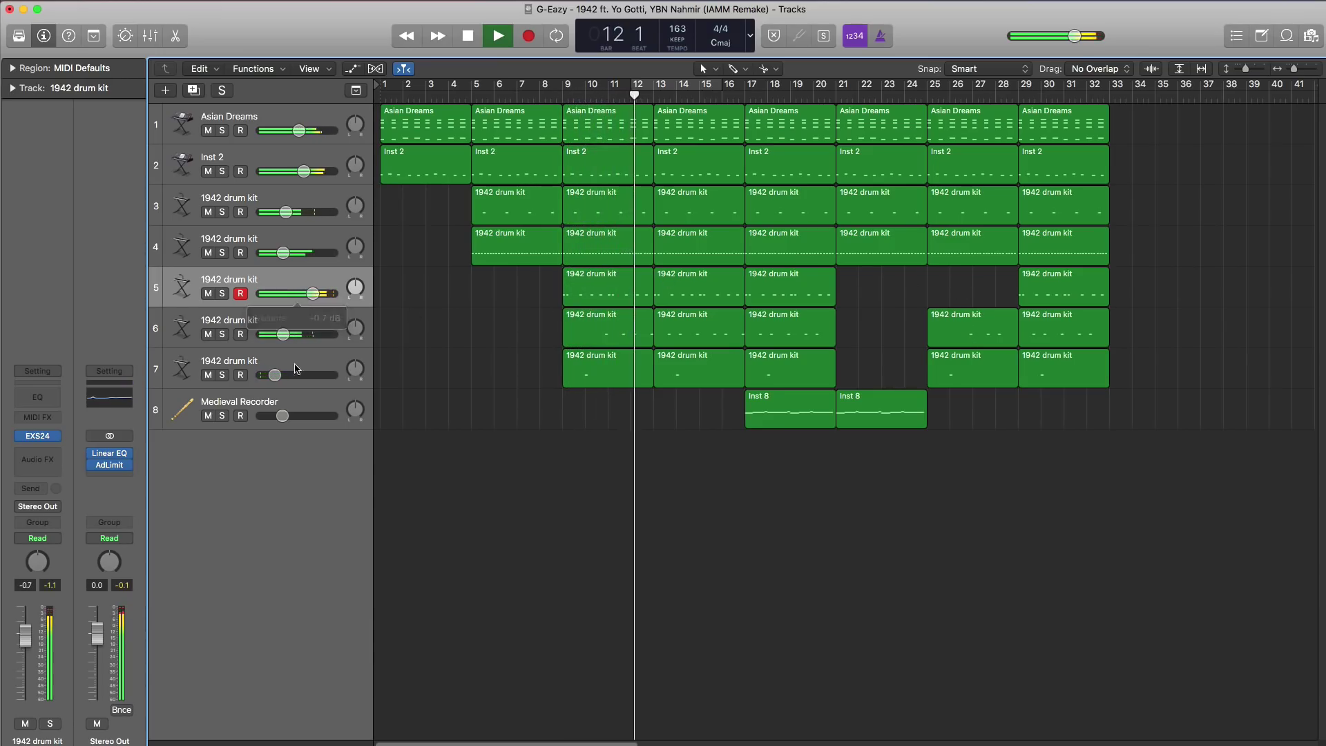
{"action": "left_click", "coordinate": [274, 375]}
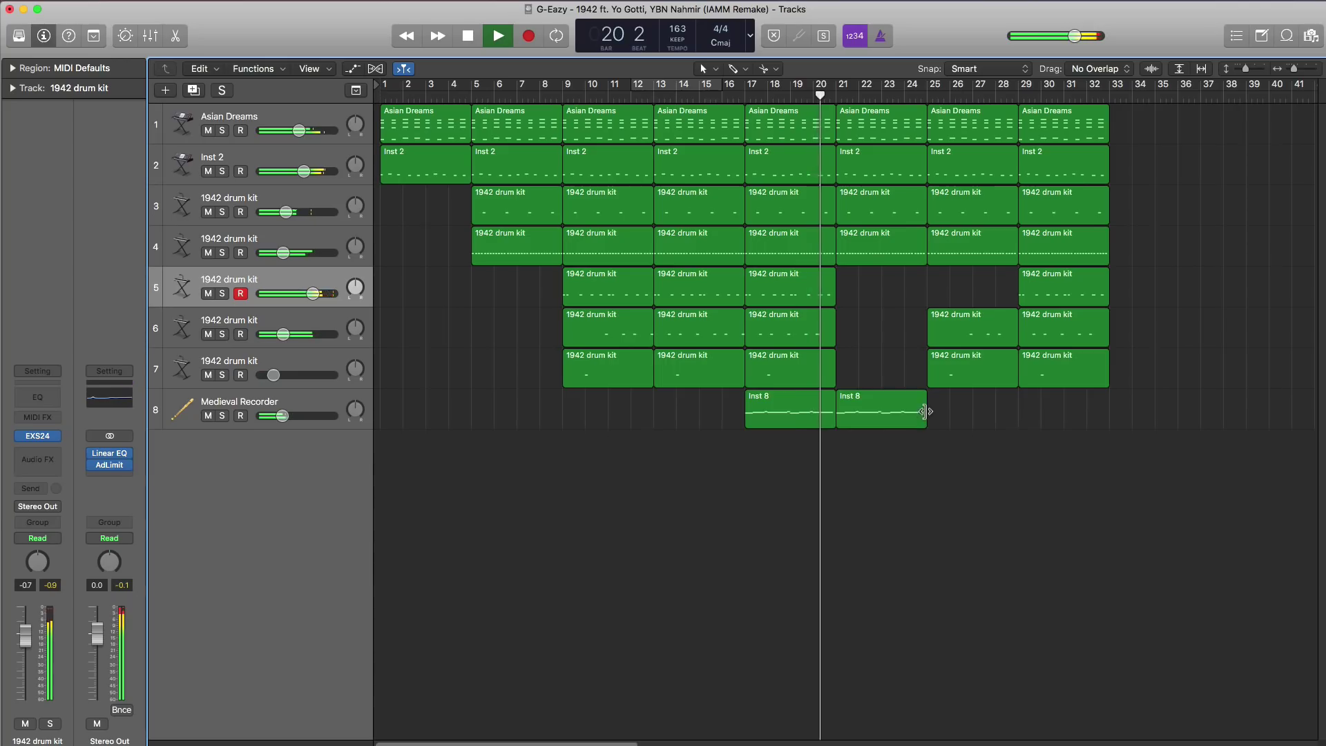
Shorten the second Medieval Recorder region to end at bar 23, and copy the seven regions at bar 29 to bar 33.
{"action": "left_click", "coordinate": [925, 417]}
{"action": "left_click_drag", "start_coordinate": [925, 417], "coordinate": [881, 416]}
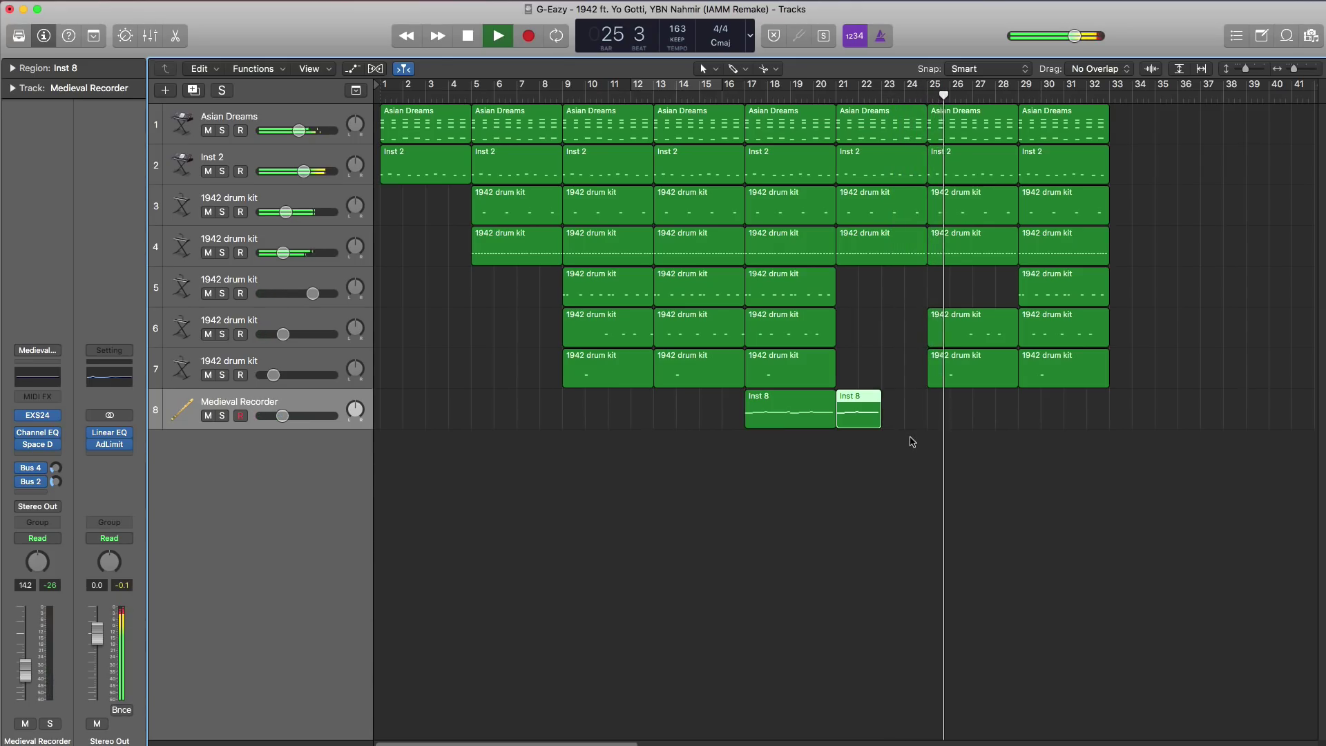
{"action": "left_click_drag", "start_coordinate": [1108, 402], "coordinate": [1135, 136]}
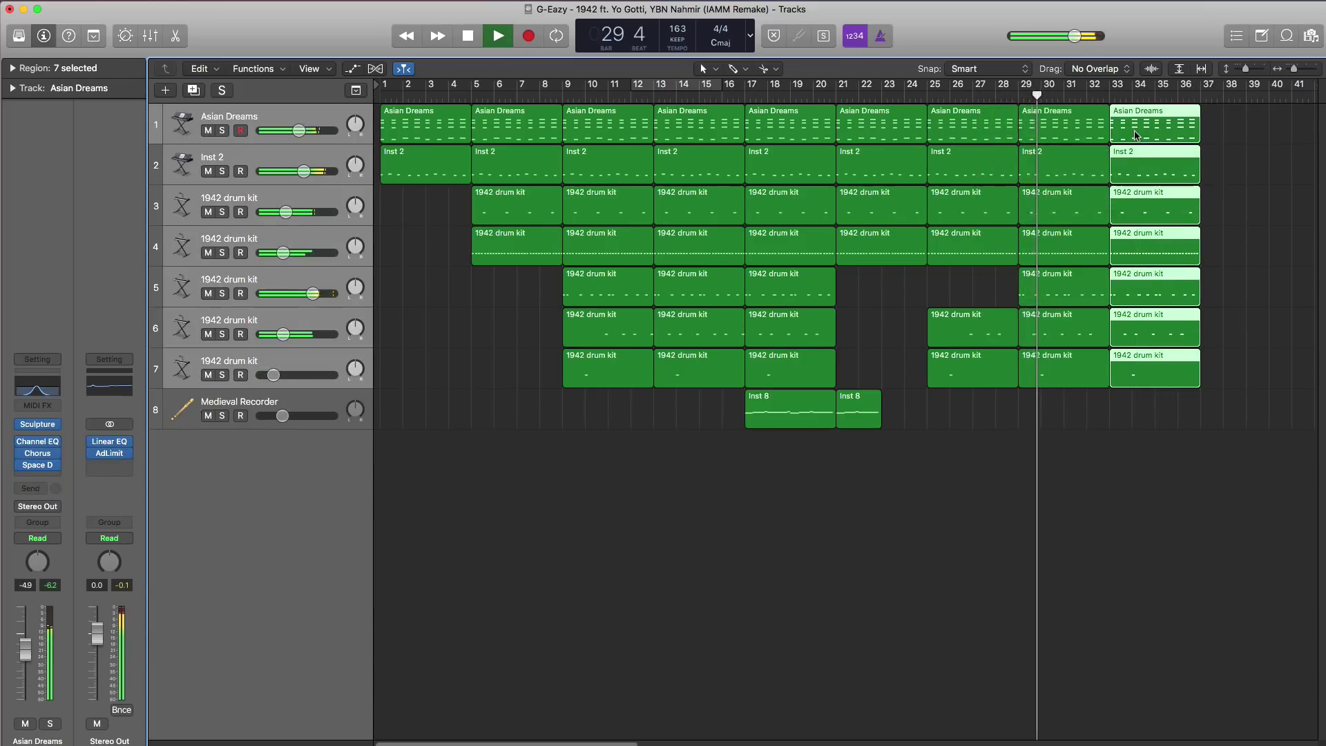
{"action": "left_click", "coordinate": [1212, 610]}
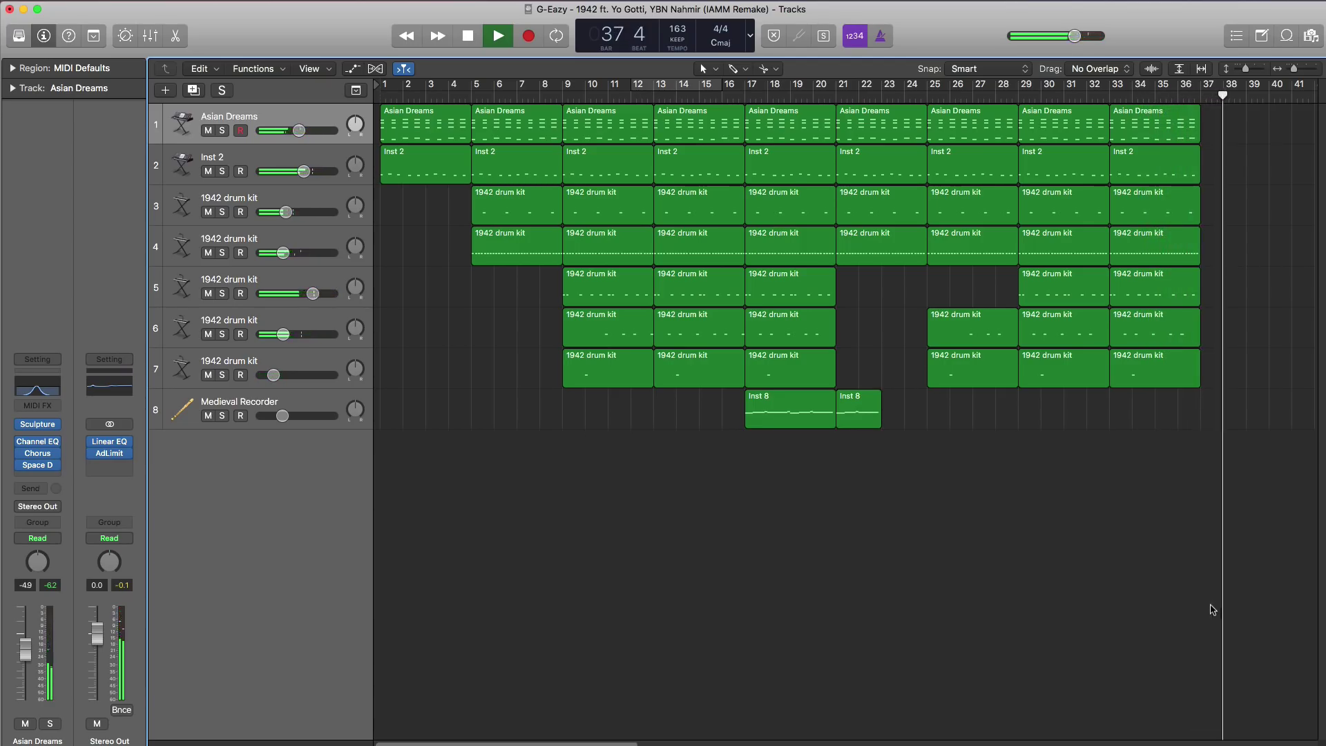
{"action": "scroll", "coordinate": [934, 455], "scroll_direction": "left", "scroll_amount": 5}
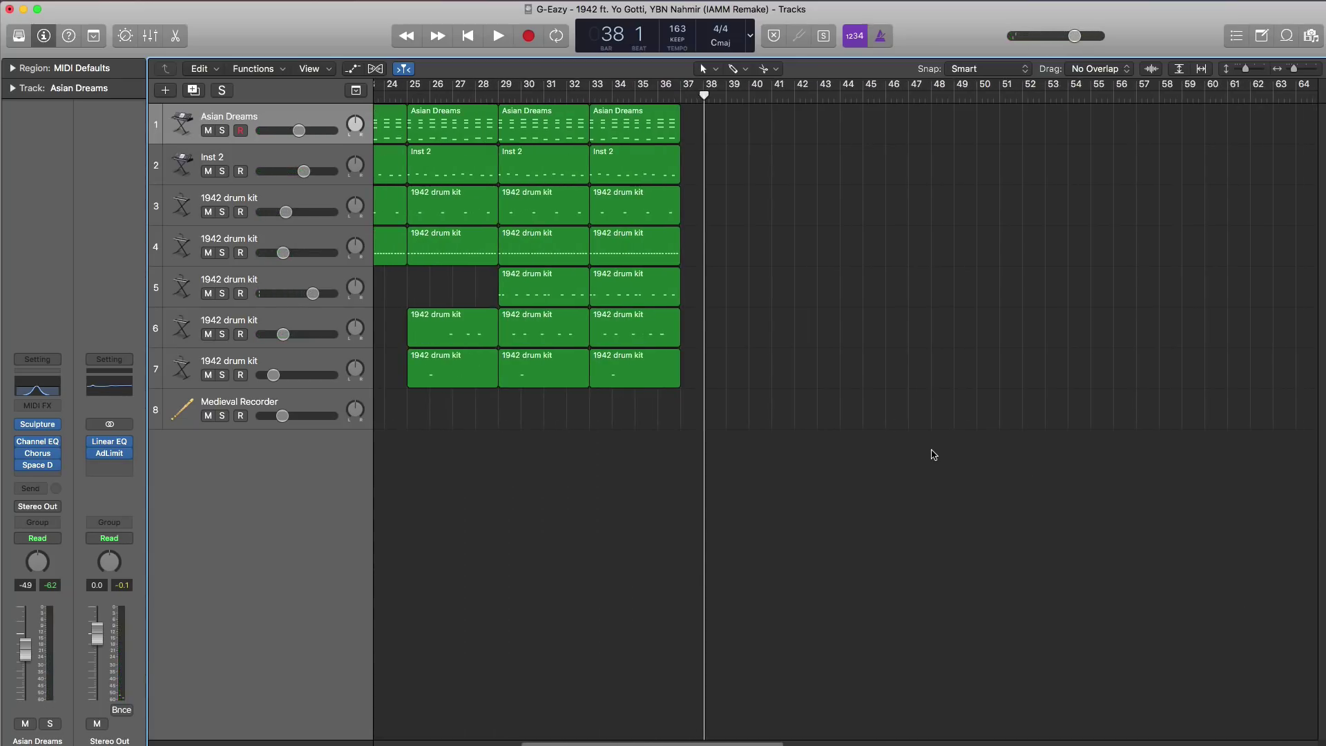
{"action": "scroll", "coordinate": [917, 472], "scroll_direction": "left", "scroll_amount": 3}
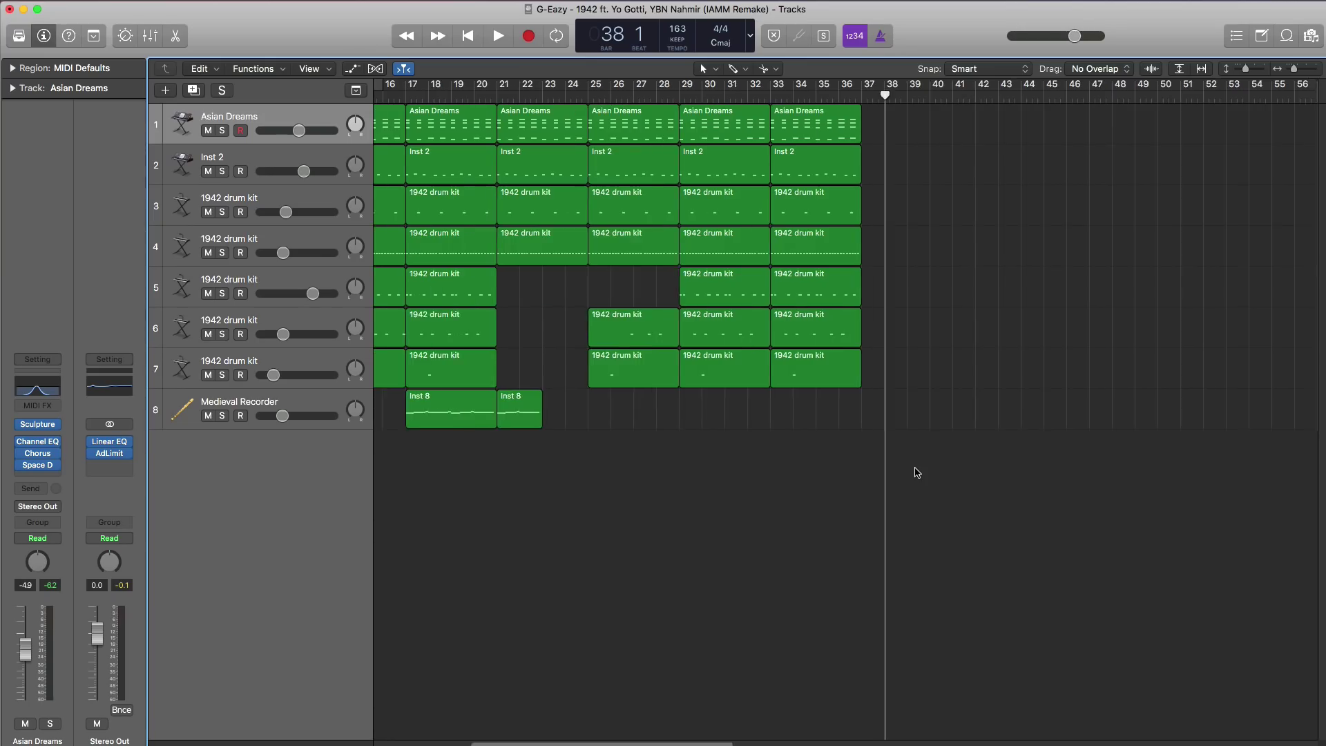
{"action": "scroll", "coordinate": [917, 473], "scroll_direction": "left", "scroll_amount": 3}
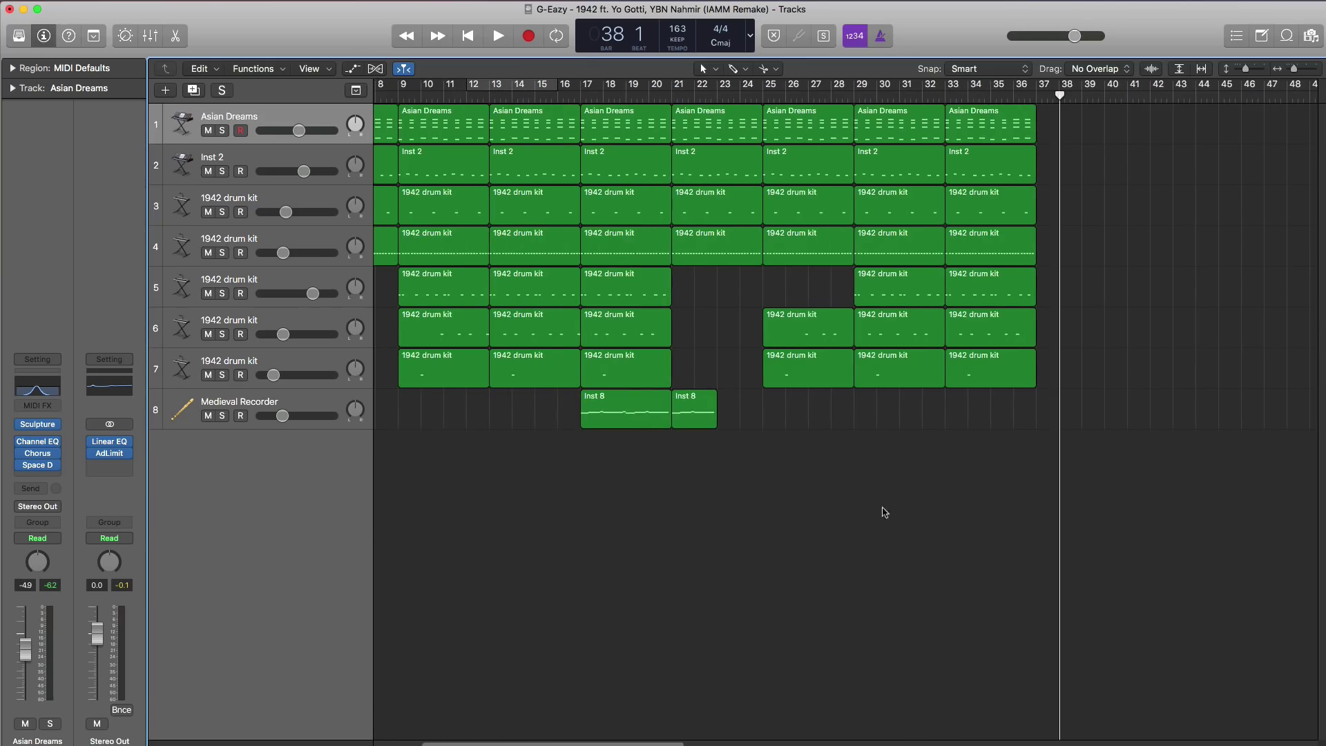
{"action": "scroll", "coordinate": [872, 510], "scroll_direction": "left", "scroll_amount": 1}
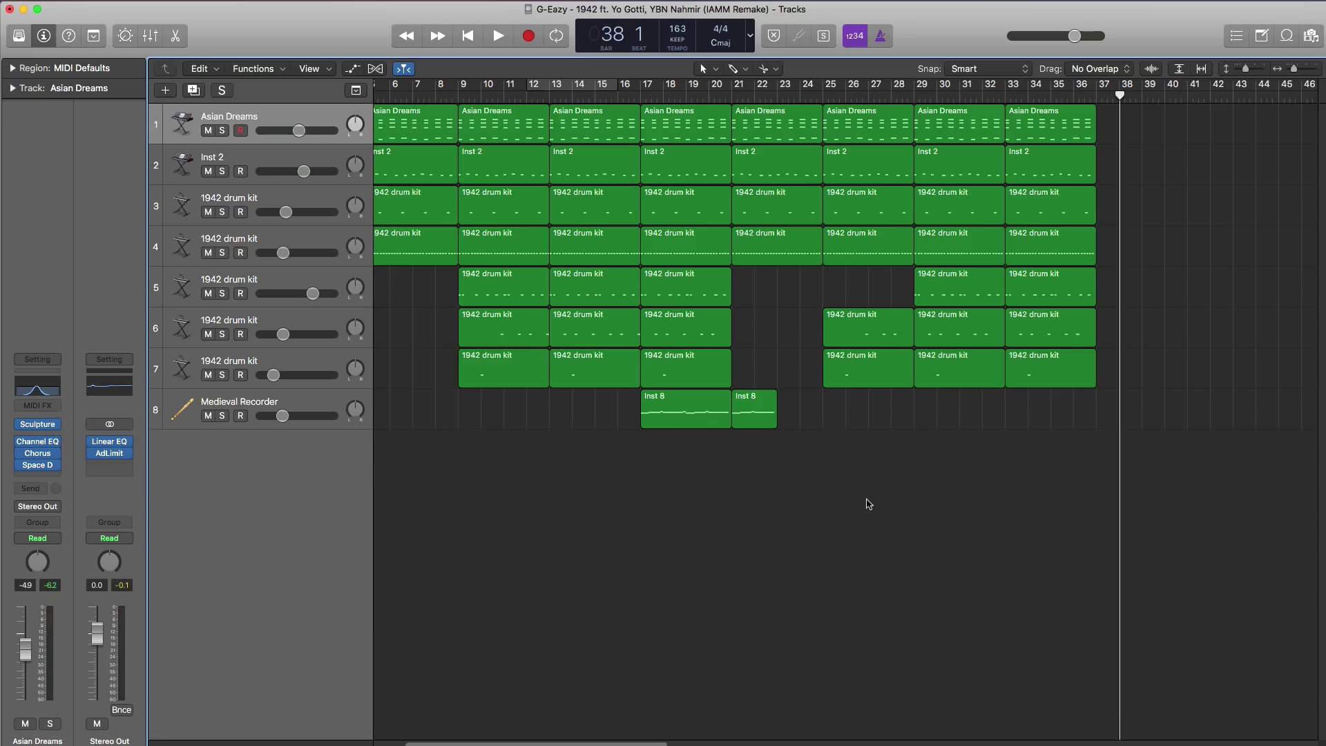
{"action": "scroll", "coordinate": [868, 504], "scroll_direction": "left", "scroll_amount": 3}
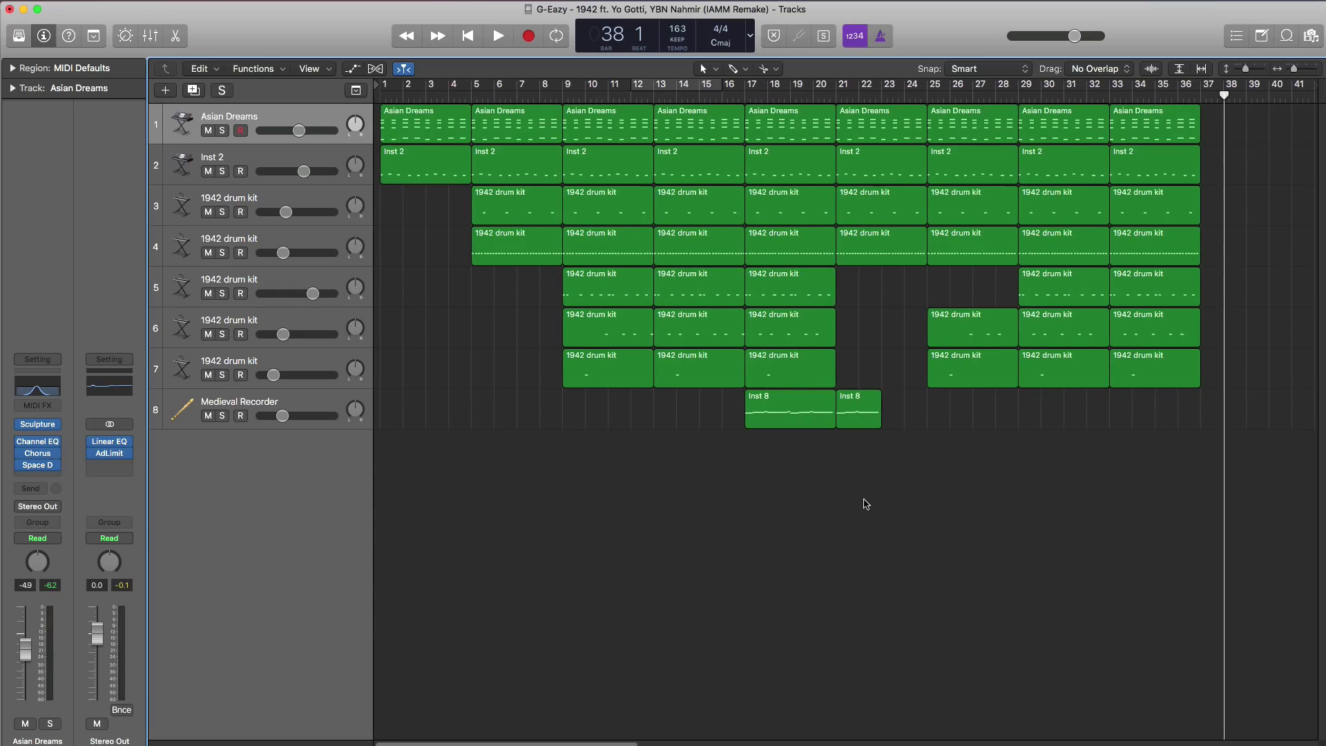